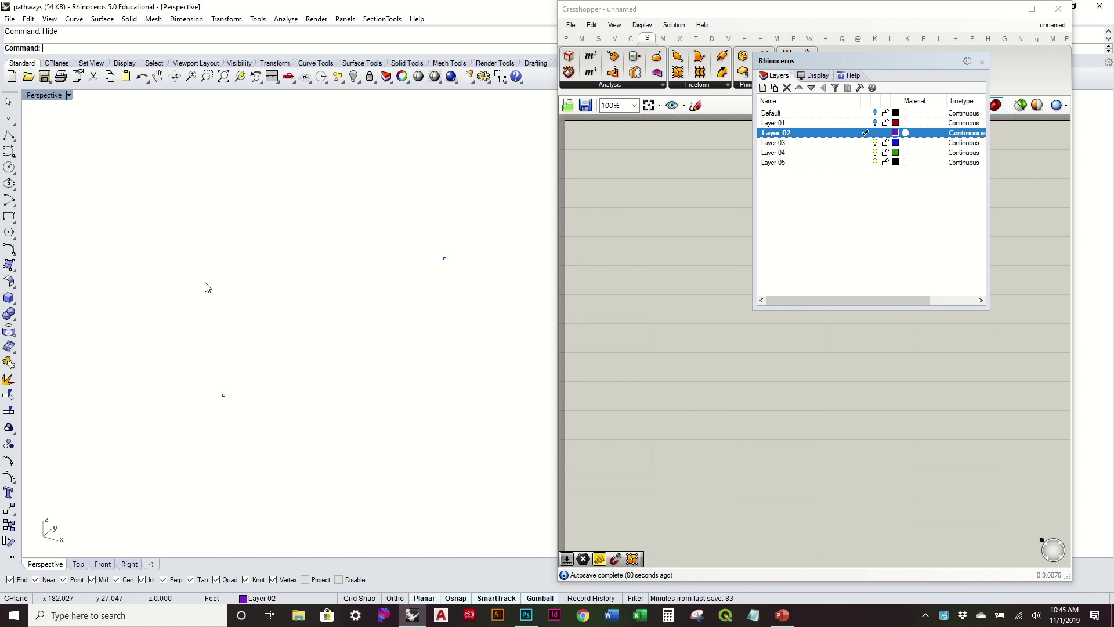
- Switch to Grasshopper, place a Point parameter on the canvas, and reference the lower Rhino point in it
right_click_drag(205, 283, 229, 318)
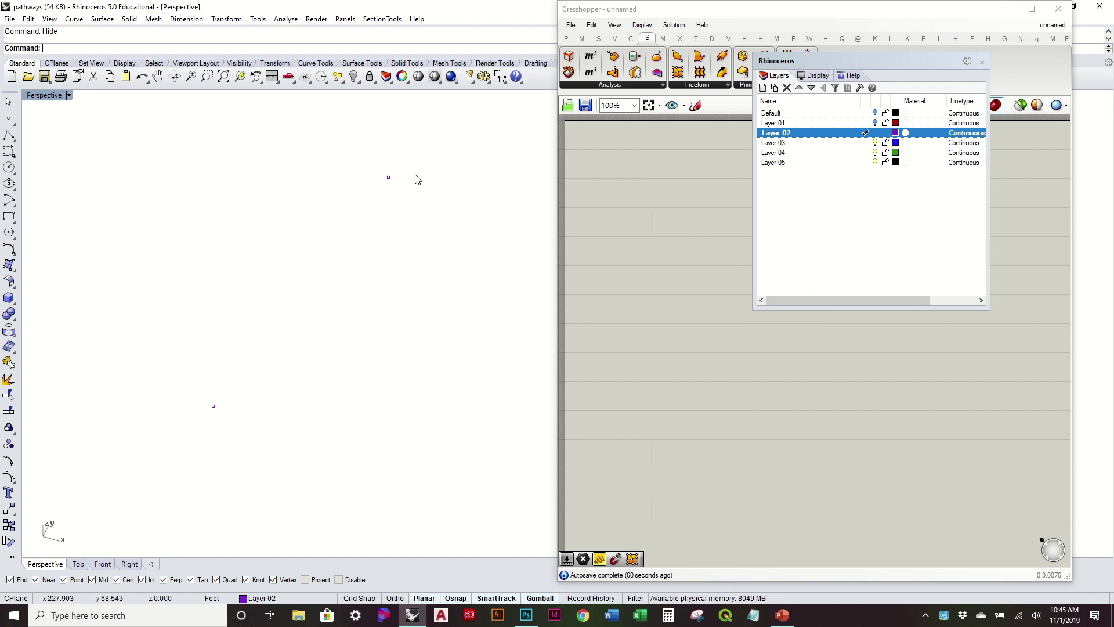
right_click_drag(416, 211, 387, 297)
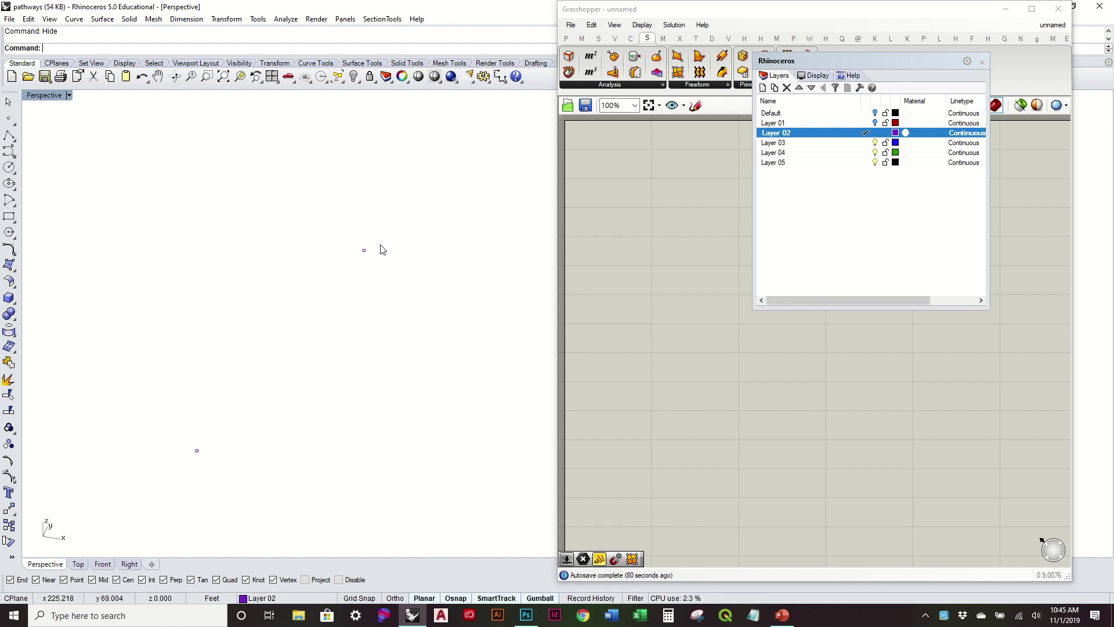
left_click(639, 213)
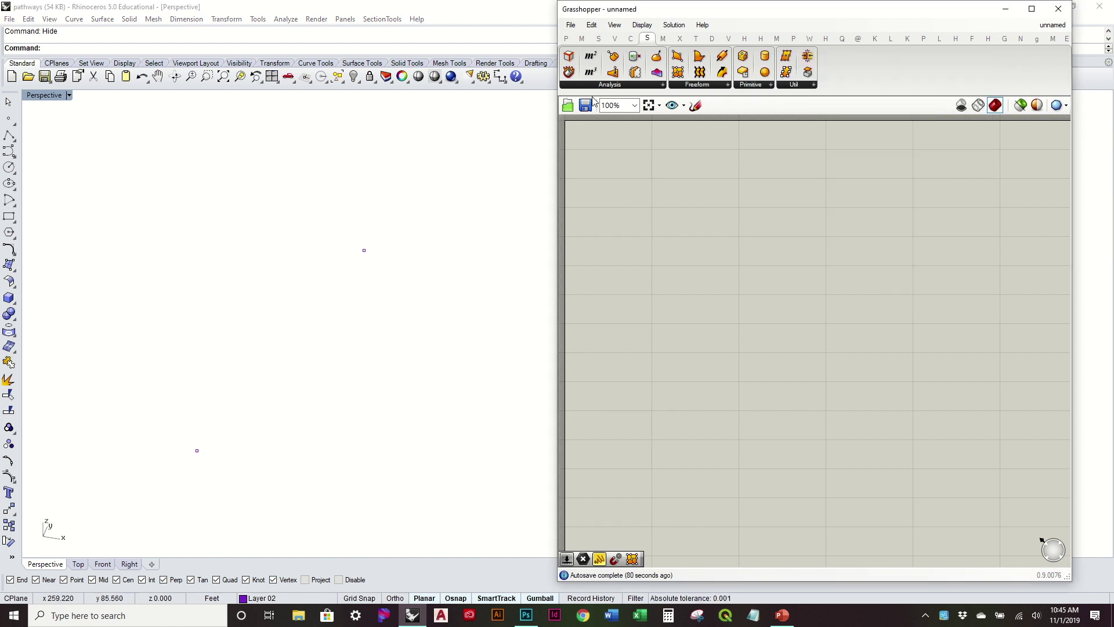
left_click(565, 38)
left_click_drag(569, 56, 646, 248)
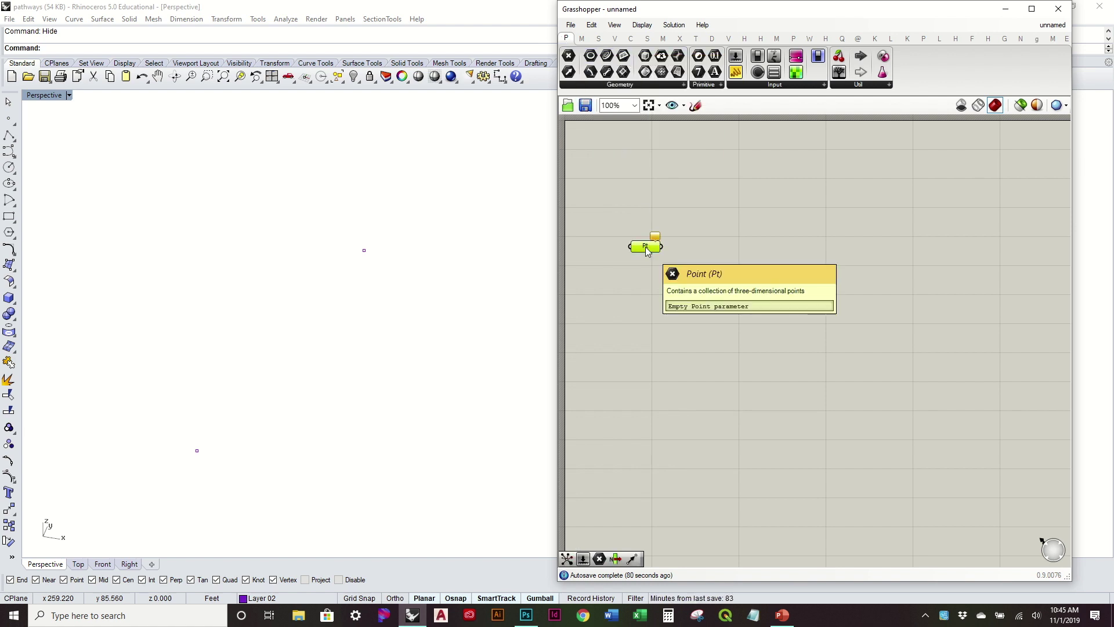
right_click(646, 247)
left_click(705, 431)
left_click(197, 450)
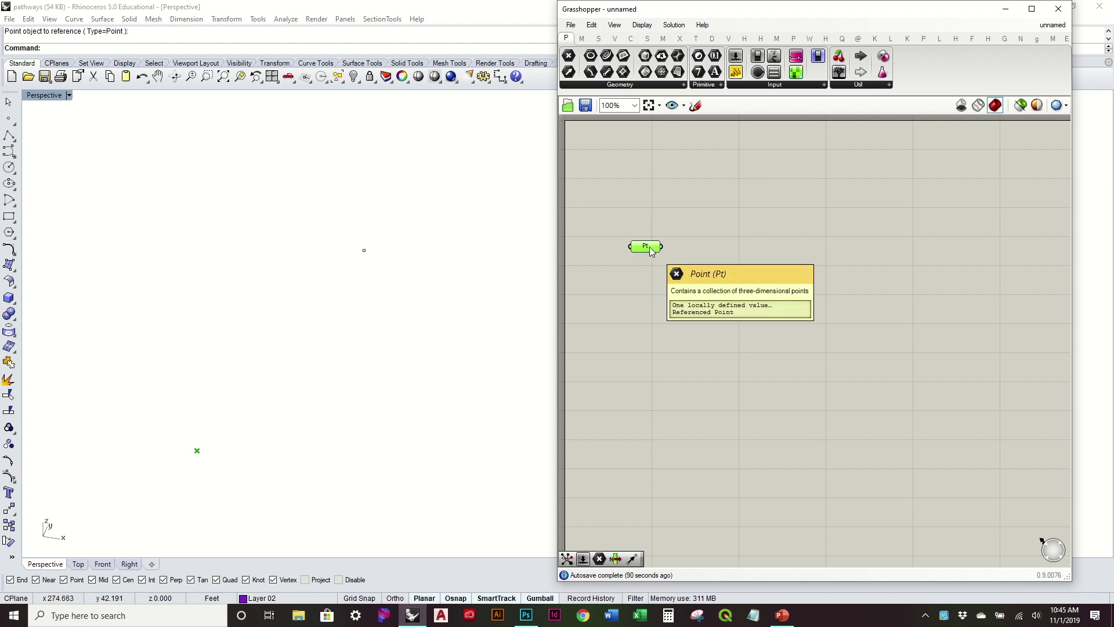
- Duplicate the Point parameter, reference the upper Rhino point in the copy, and stack the two parameters
left_click_drag(652, 251, 659, 346, "alt")
right_click(658, 346)
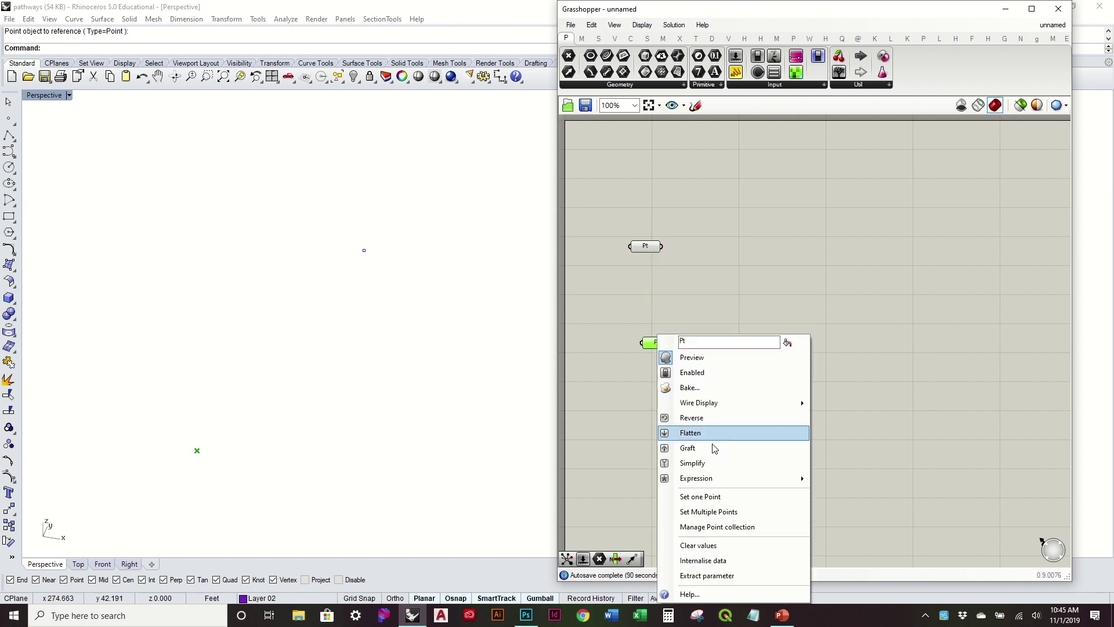
left_click(684, 495)
left_click(364, 250)
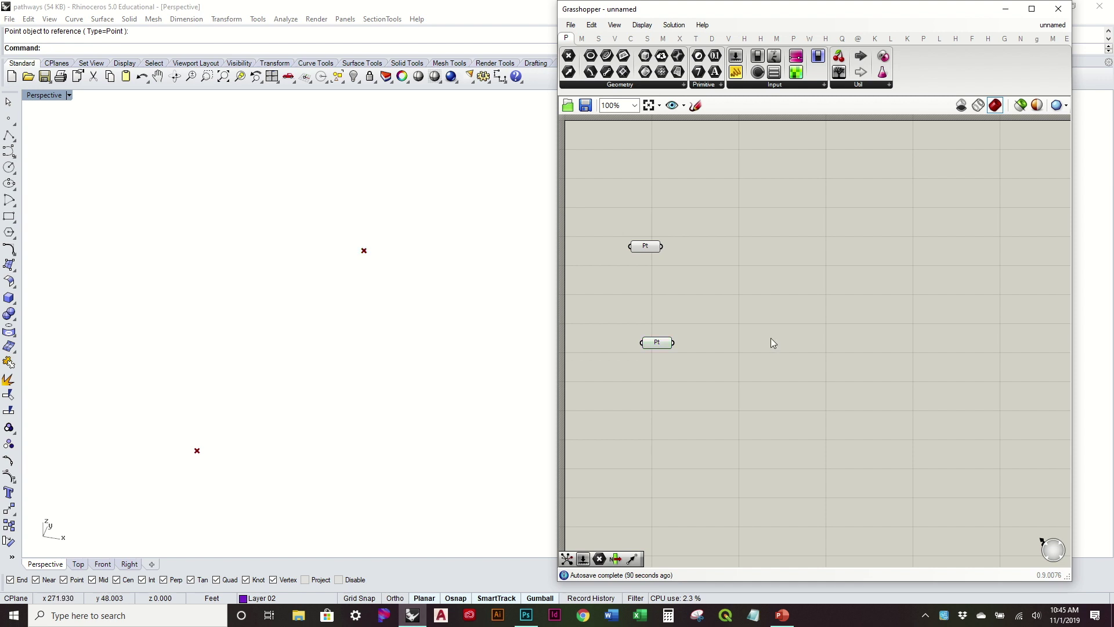
left_click_drag(654, 251, 623, 169)
left_click_drag(664, 339, 624, 190)
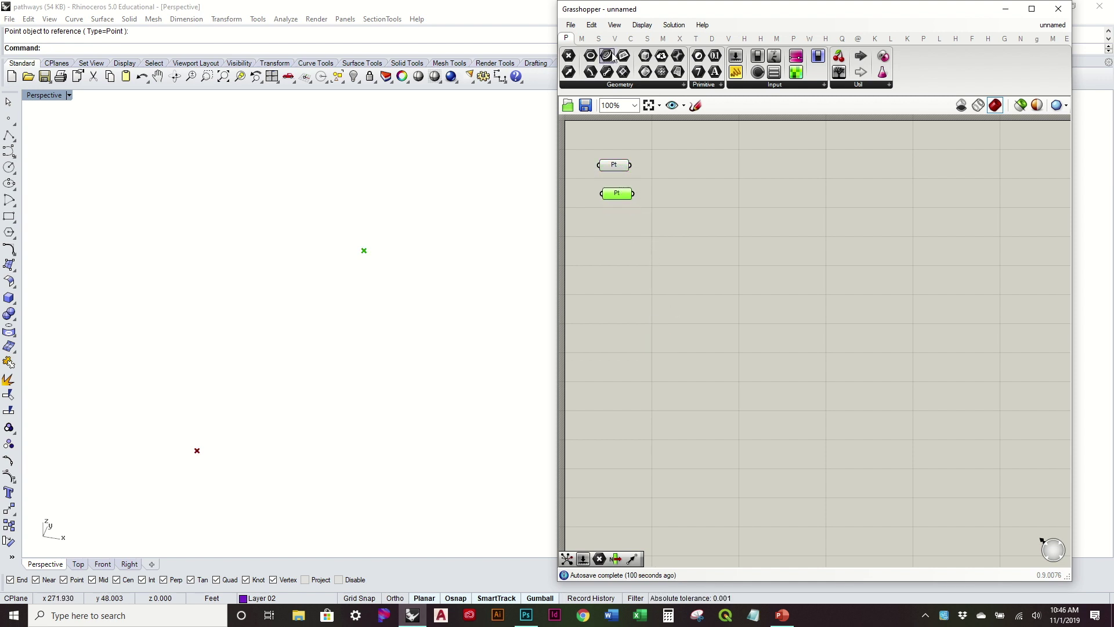
- Add a Line component and connect the first Point to input A and the second Point to input B
left_click(632, 39)
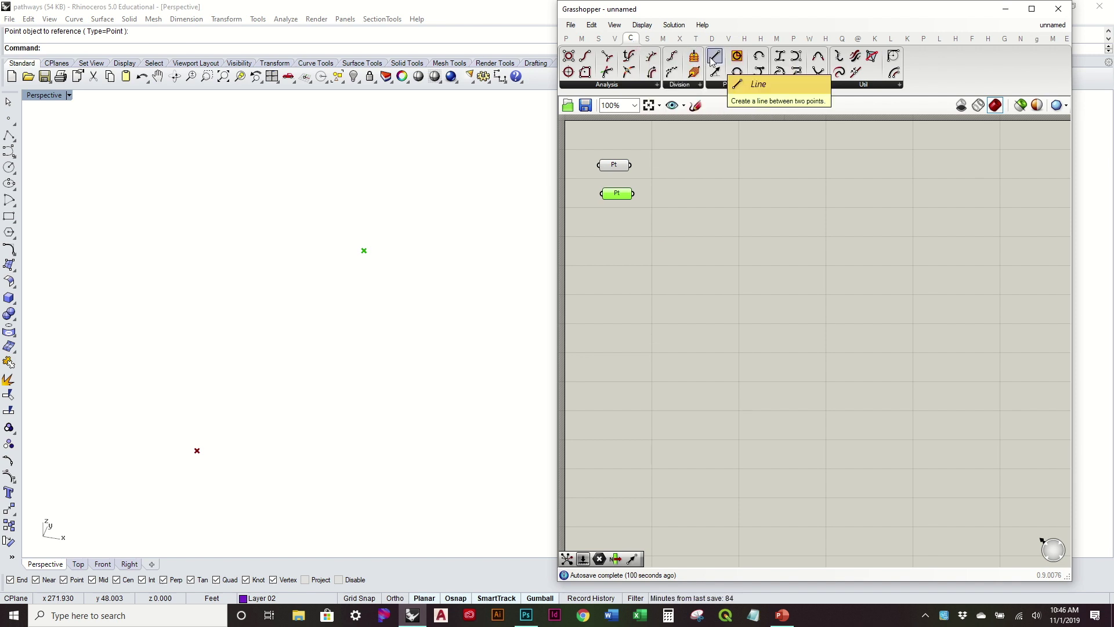
left_click_drag(713, 59, 714, 179)
scroll(636, 149, "up", 3)
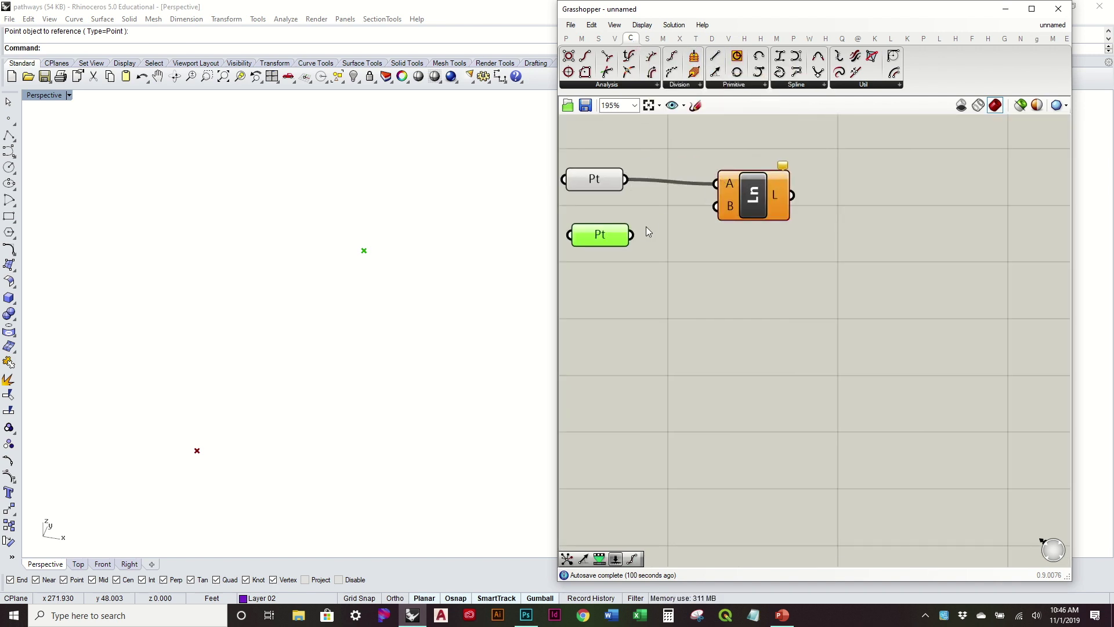
left_click_drag(686, 220, 717, 206)
- Move the upper Rhino point freely with the gumball to test the parametric line
mouse_move(306, 252)
right_mouse_down()
mouse_move(318, 323)
mouse_move(336, 321)
mouse_move(318, 245)
right_mouse_up()
left_click_drag(298, 203, 392, 277)
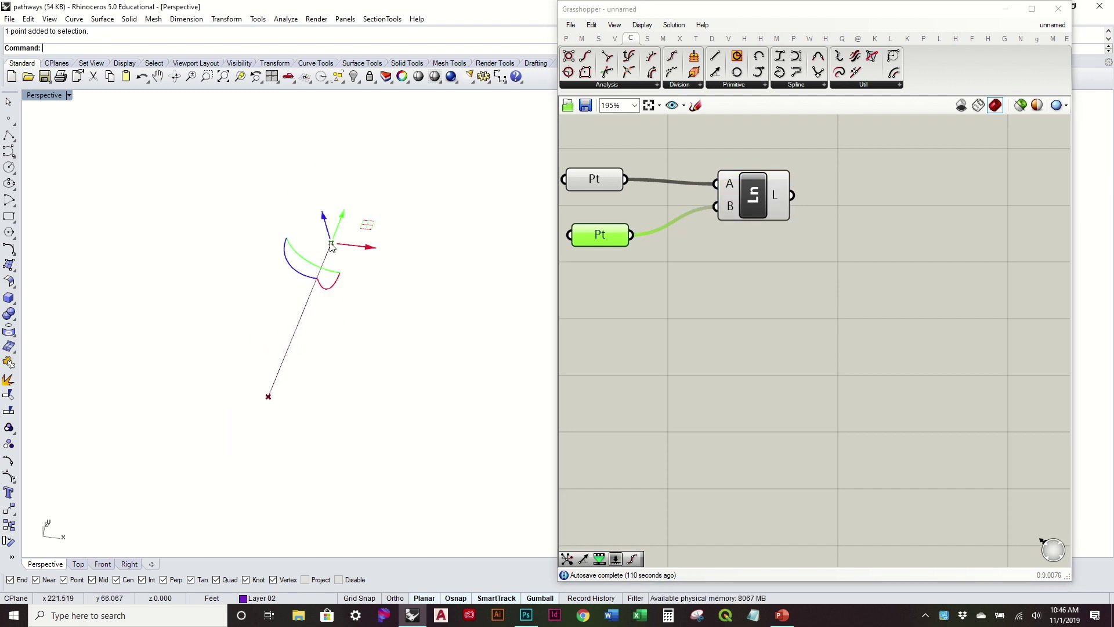
left_click_drag(298, 238, 357, 213)
left_click(409, 283)
right_click_drag(392, 302, 400, 265)
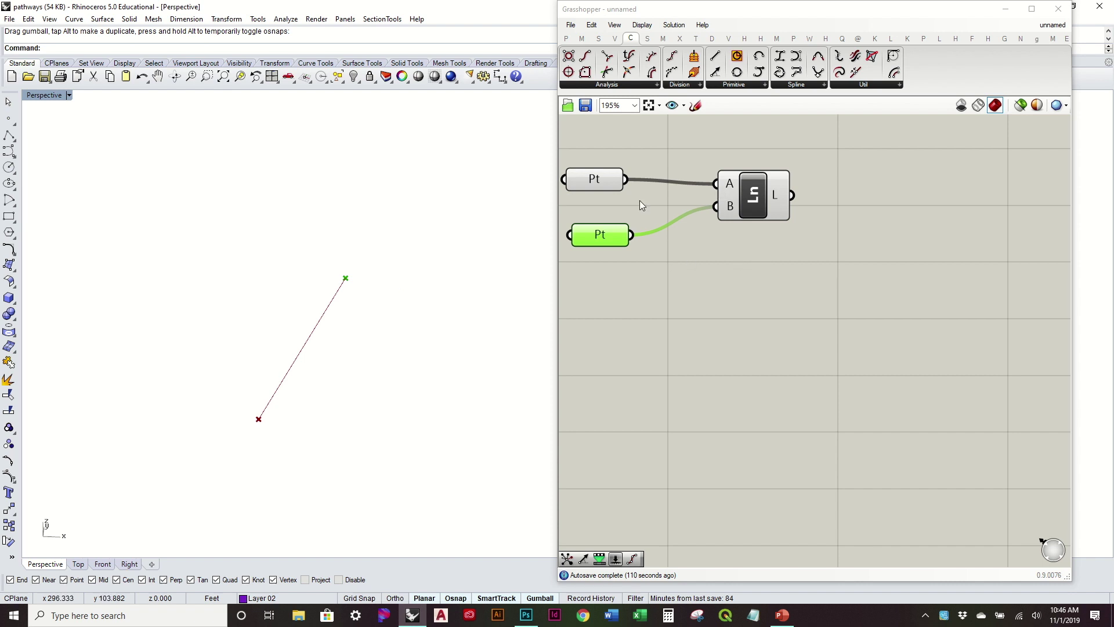
- Move the second Point parameter up so that it sits closely beneath the first one
left_click(587, 261)
right_click_drag(390, 346, 403, 357, "shift")
left_click_drag(592, 238, 588, 217)
right_click_drag(445, 318, 424, 340)
left_click(708, 308)
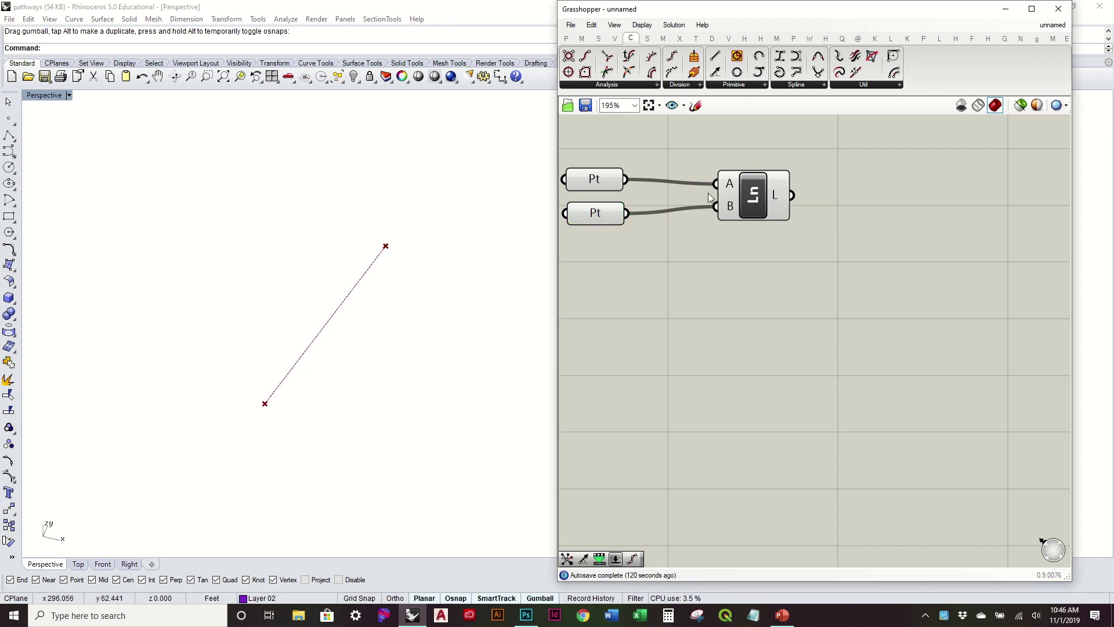
- Add a Divide Curve component, feed the Line output into its curve input, and shift the Line component nearer the points
left_click(752, 197)
right_click_drag(827, 256, 836, 329)
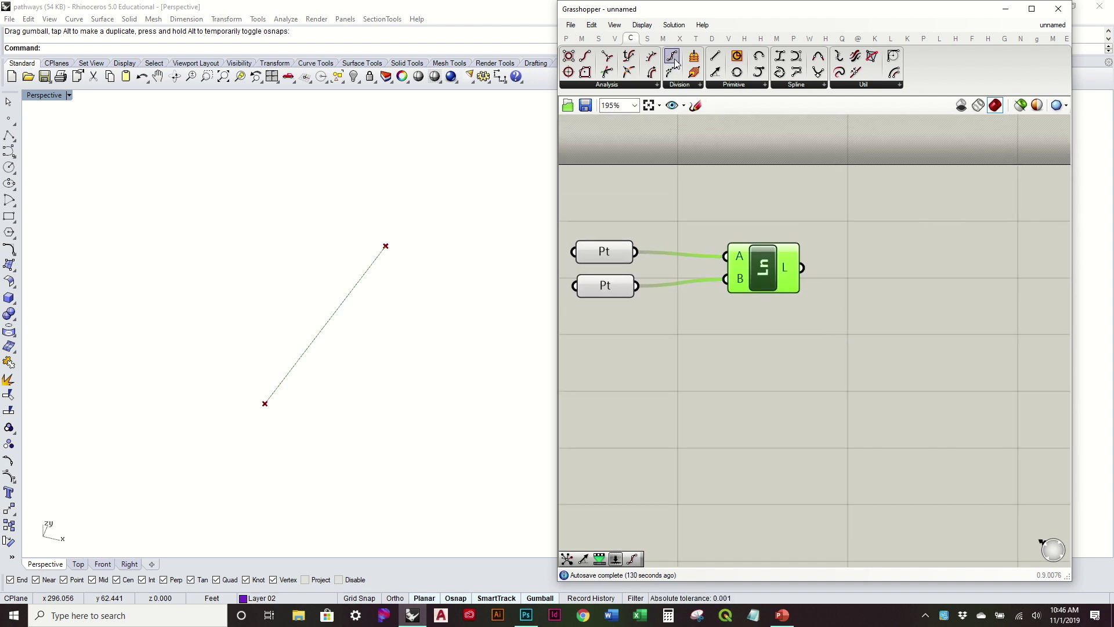
left_click_drag(924, 283, 924, 282)
left_click_drag(802, 267, 884, 256)
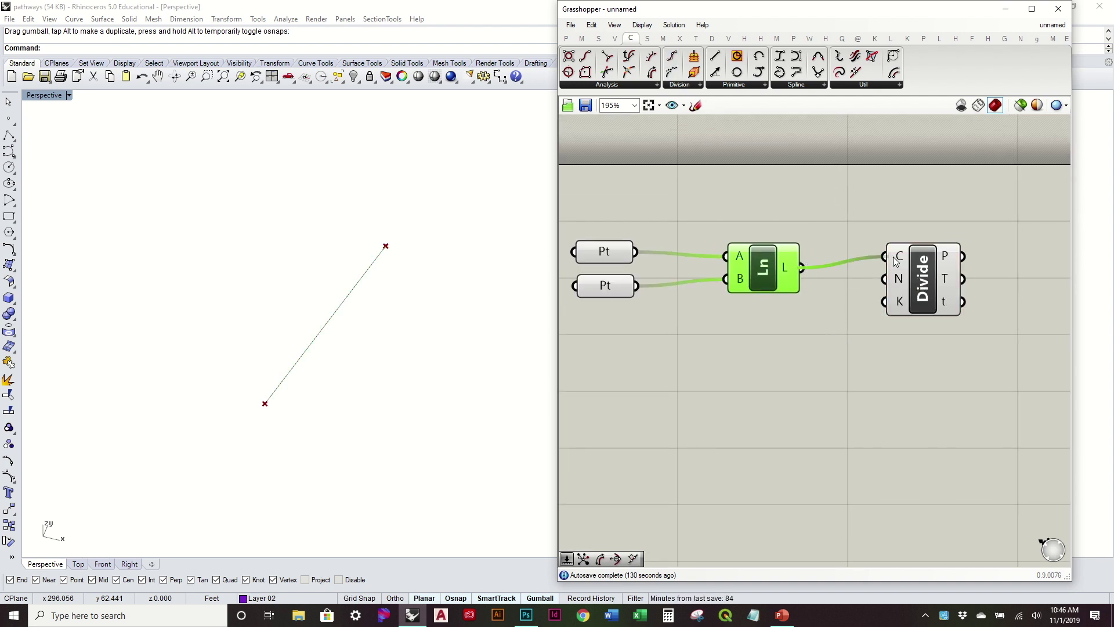
left_click_drag(763, 272, 731, 267)
- Create a number slider set to 35 and connect it to the N count input of Divide Curve
double_click(700, 341)
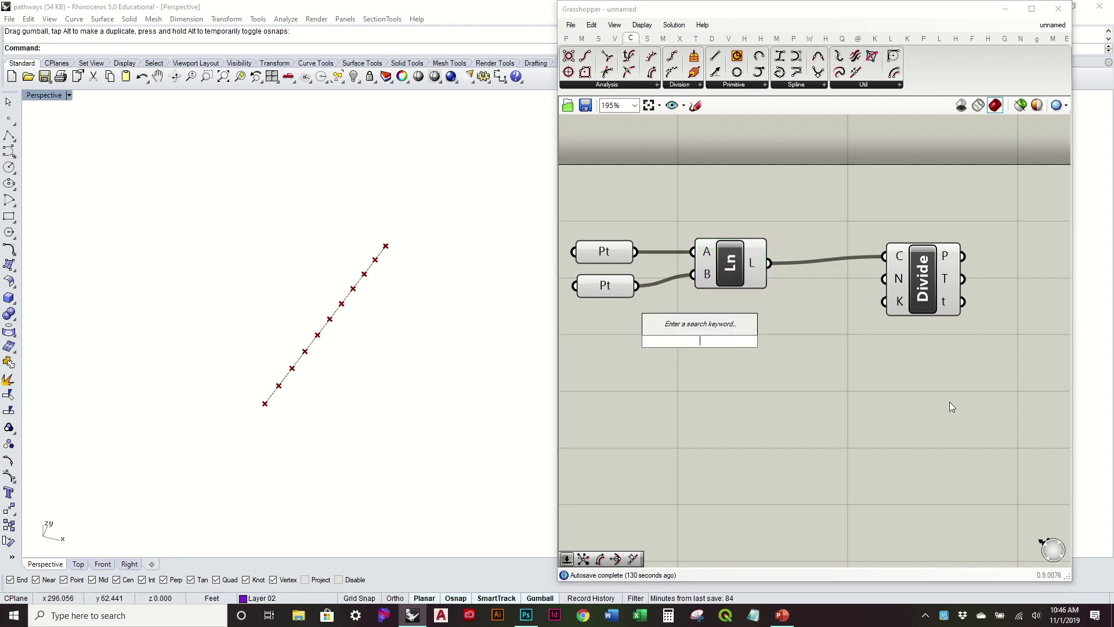
type("35")
key("Return")
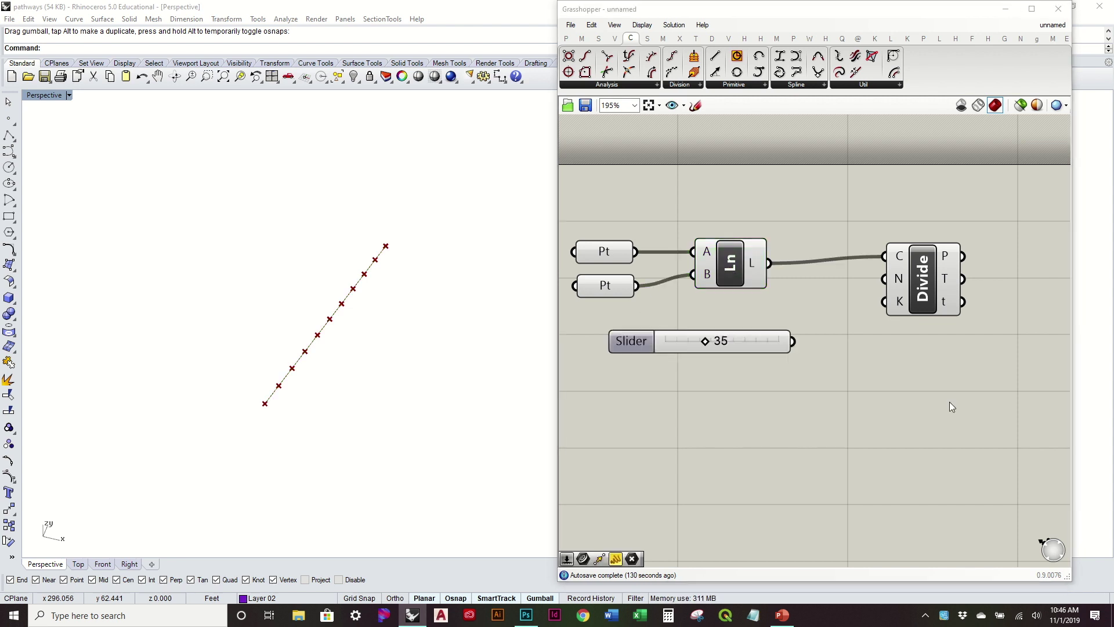
left_click_drag(793, 342, 884, 278)
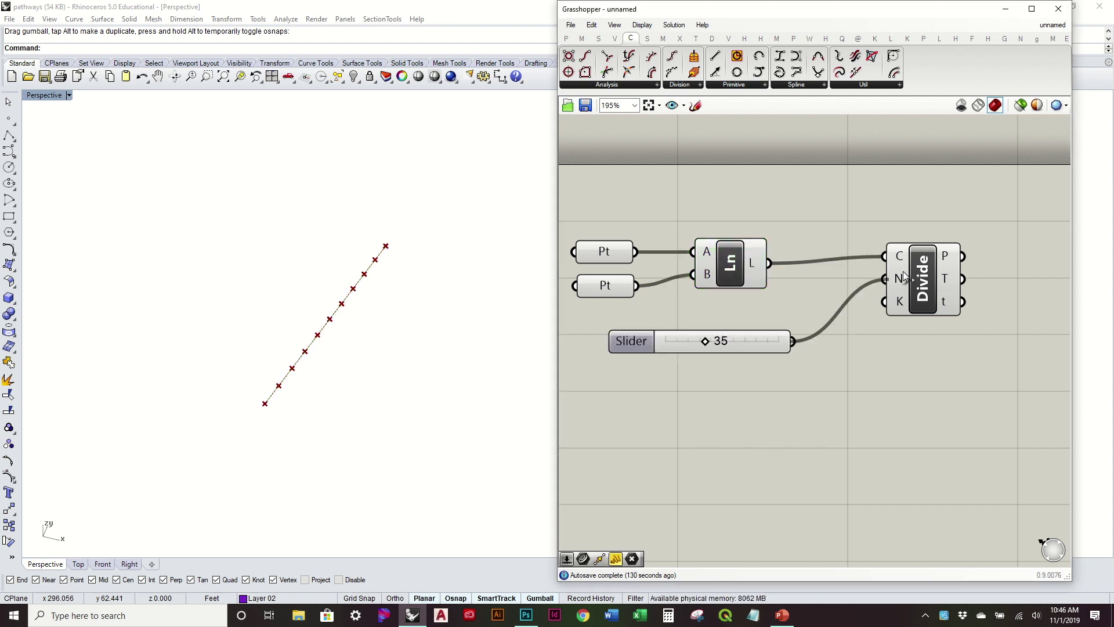
left_click(384, 360)
right_click_drag(383, 360, 385, 404)
right_click_drag(966, 375, 913, 403)
mouse_move(374, 314)
right_mouse_down()
mouse_move(382, 359)
mouse_move(381, 306)
mouse_move(367, 302)
right_mouse_up()
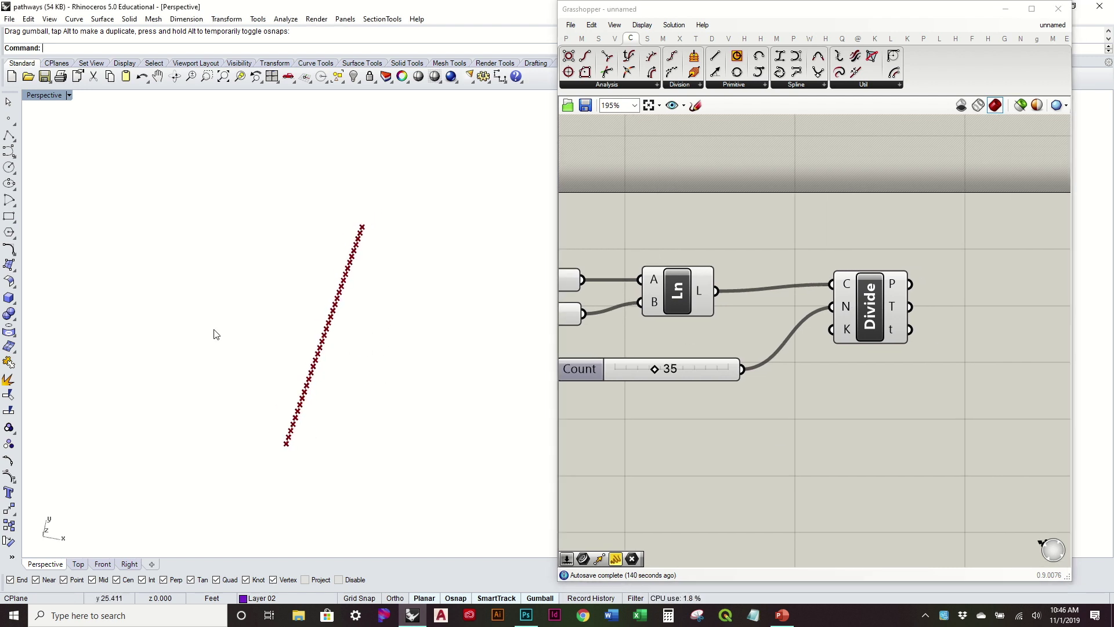
scroll(425, 185, "down", 4)
right_click_drag(424, 196, 393, 325)
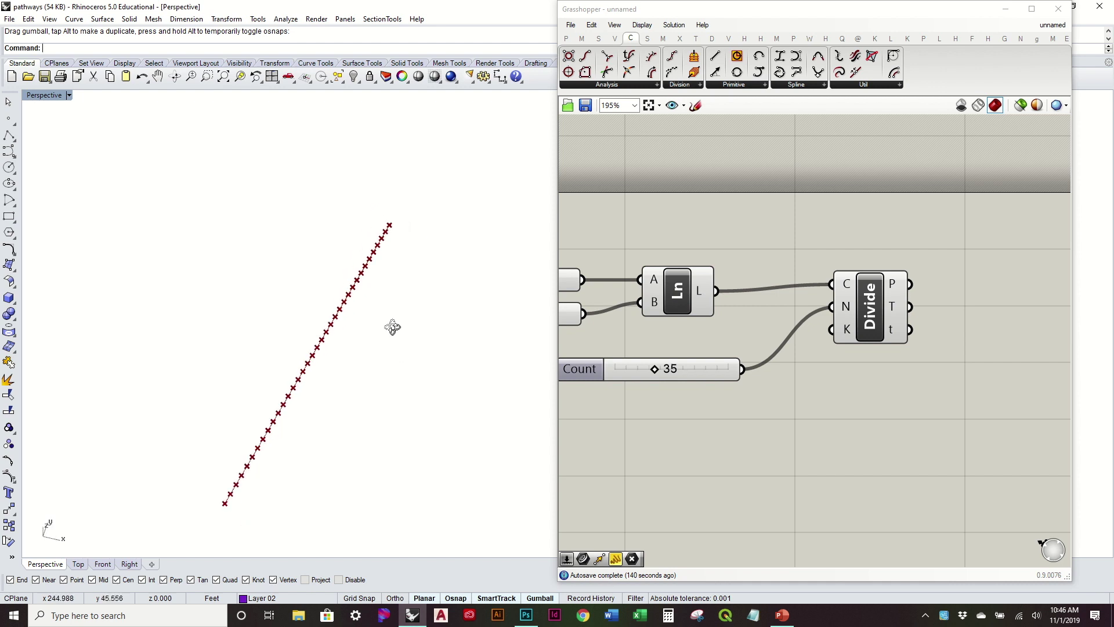
- Tidy the canvas layout by moving the Count slider beneath the Line inputs and bringing Line and Divide Curve closer together
right_click_drag(902, 388, 889, 398)
left_click_drag(702, 387, 699, 367)
right_click_drag(712, 356, 619, 364)
left_click_drag(729, 317, 669, 316)
left_click(695, 247)
right_click_drag(695, 246, 785, 229)
scroll(768, 281, "down", 3)
right_click_drag(760, 287, 765, 303)
scroll(684, 304, "up", 3)
left_click_drag(644, 338, 640, 326)
left_click(1021, 365)
left_click_drag(804, 368, 786, 367)
right_click_drag(840, 392, 729, 332)
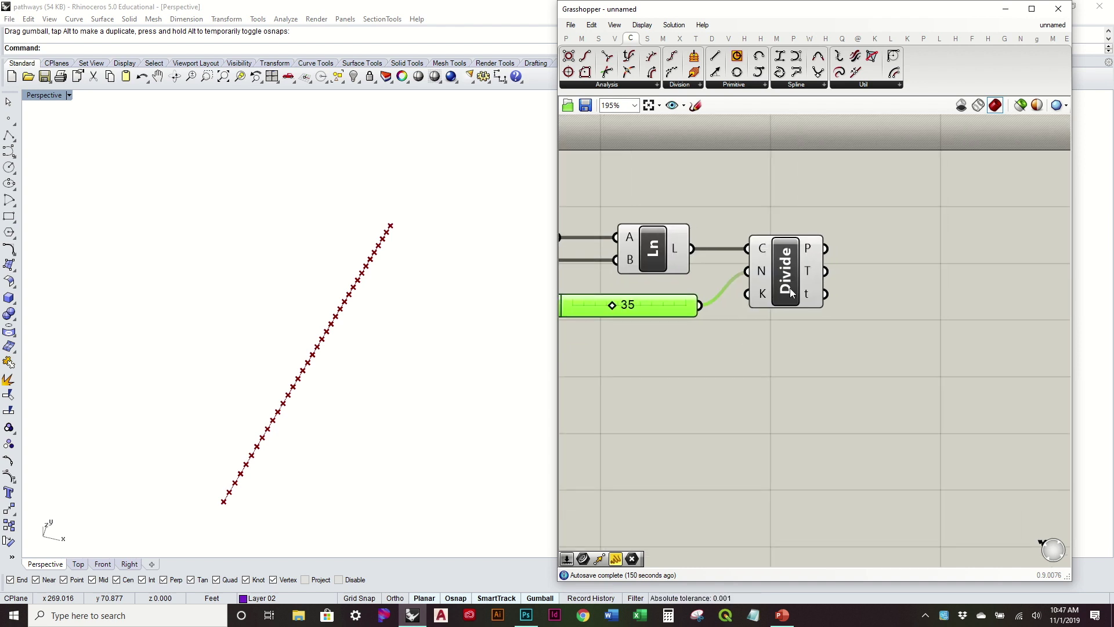
left_click(584, 39)
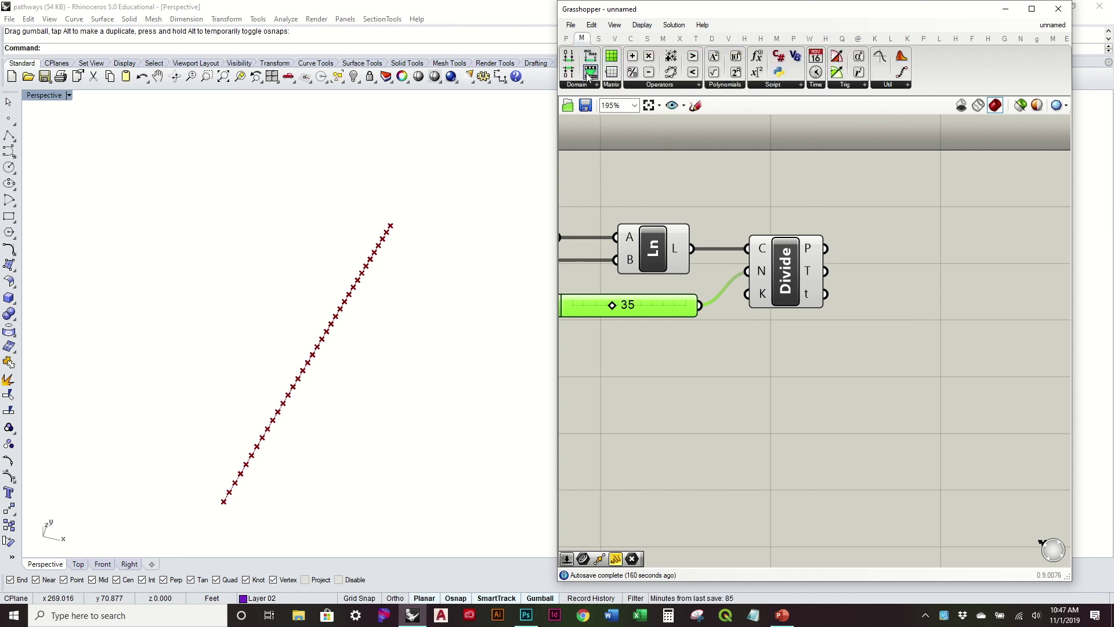
left_click_drag(590, 76, 951, 361)
key("Delete")
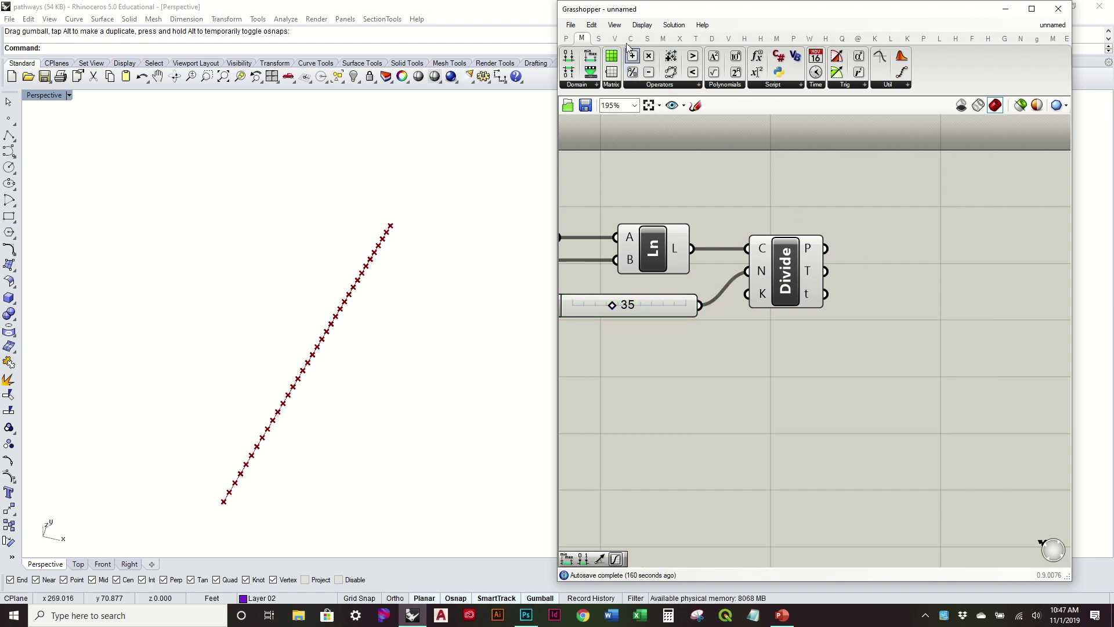
- Add a Range component below Divide Curve and connect the Count slider to its N steps input
left_click(598, 38)
left_click_drag(672, 55, 906, 371)
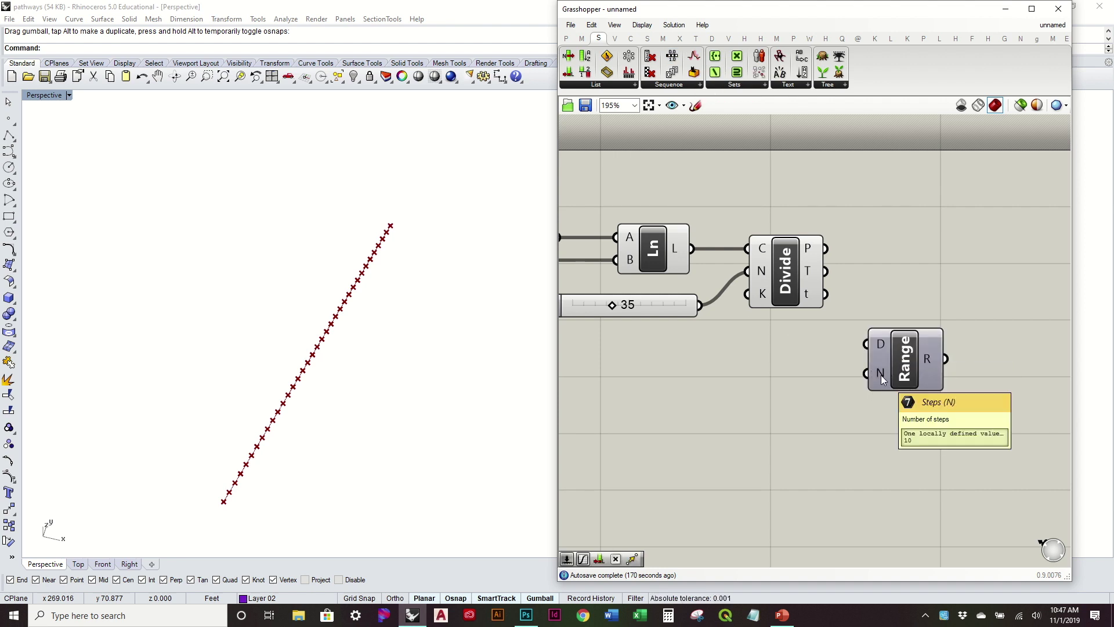
left_click(661, 303)
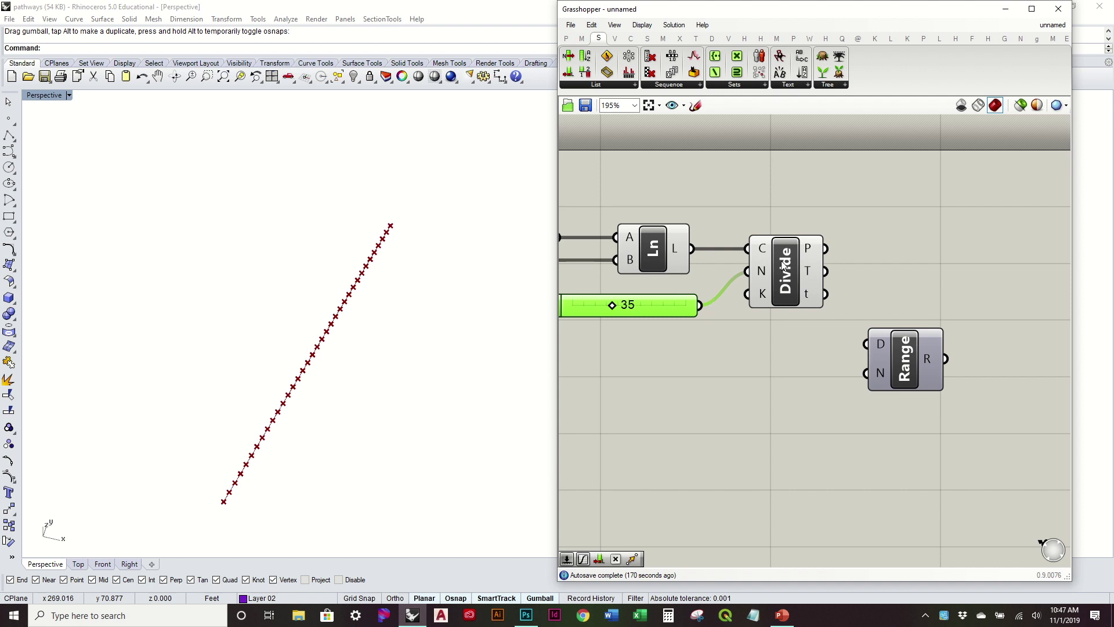
left_click_drag(701, 305, 880, 415)
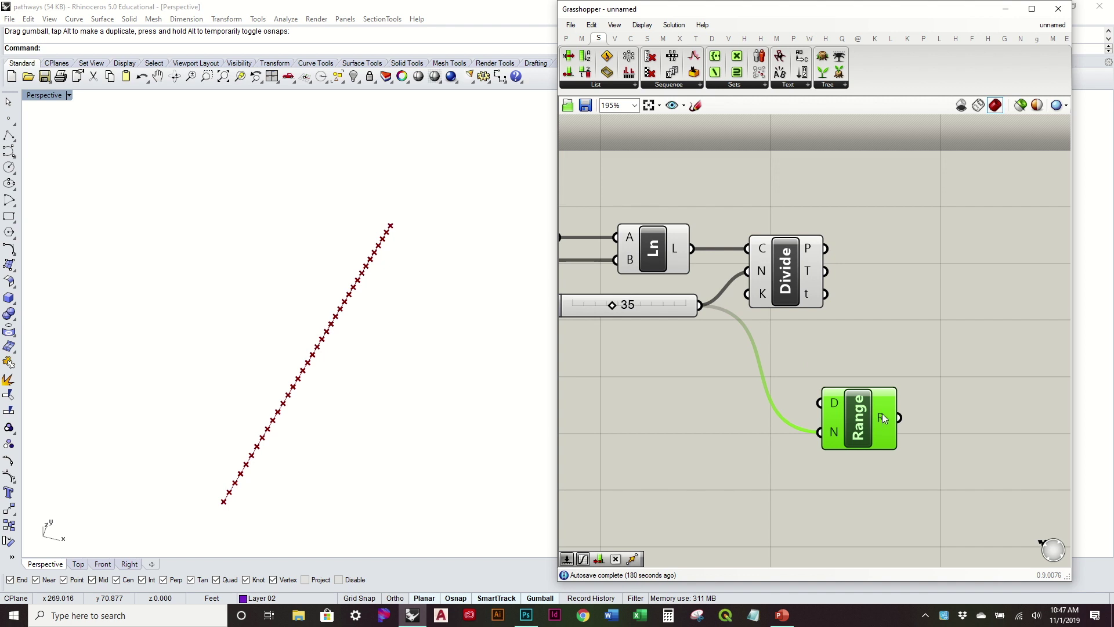
mouse_move(882, 413)
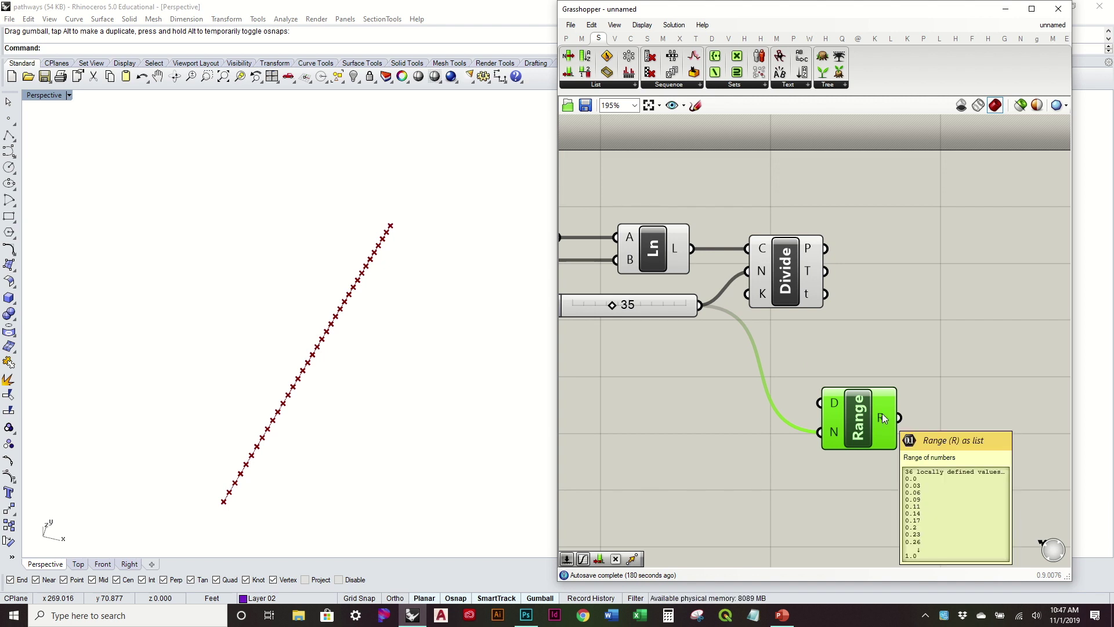
- Reposition the Count slider and the Range component so that Range sits below and just right of Divide Curve
right_click_drag(932, 341, 962, 310)
left_click_drag(897, 385, 904, 373)
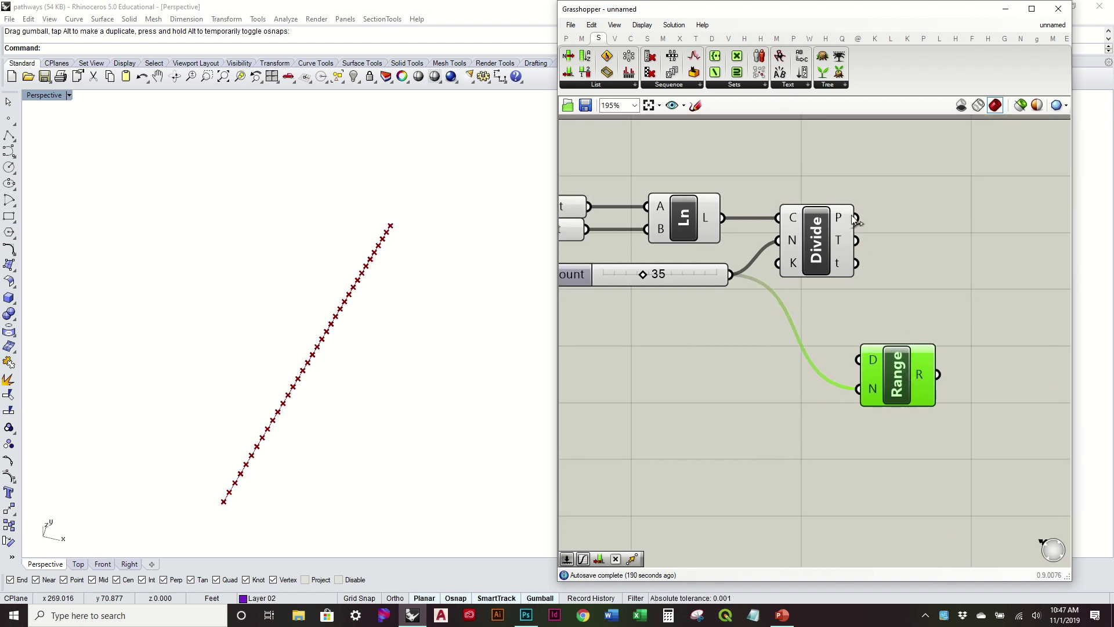
mouse_move(839, 219)
scroll(838, 221, "down", 2)
left_click_drag(710, 296, 701, 295)
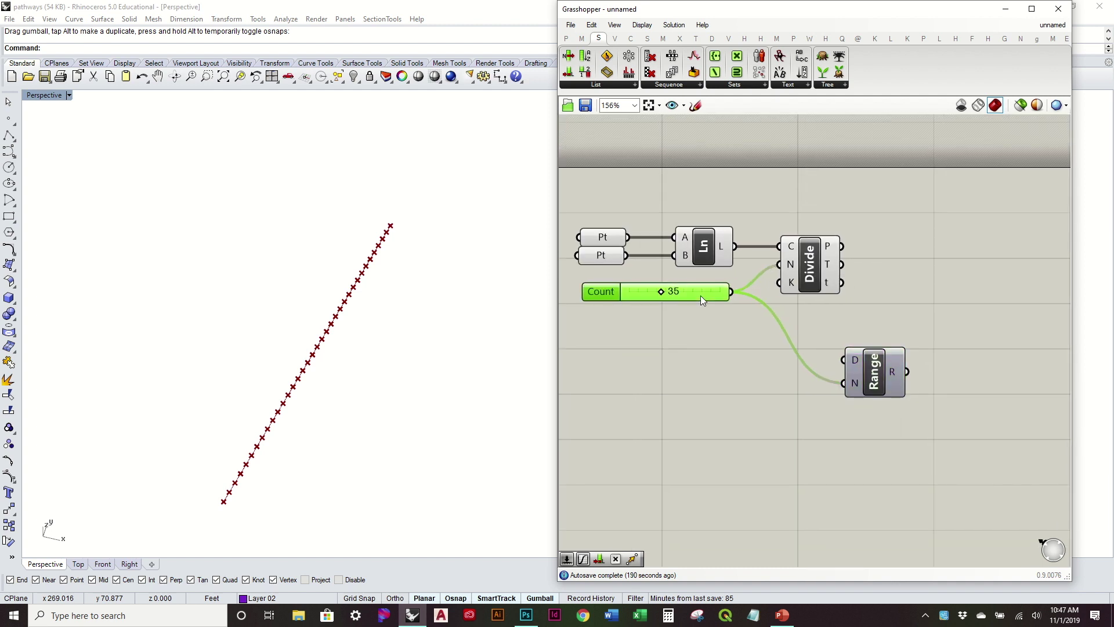
mouse_move(888, 376)
left_mouse_down()
mouse_move(858, 386)
mouse_move(867, 375)
left_mouse_up()
left_click(927, 328)
right_click_drag(923, 331, 867, 372)
left_click_drag(811, 406, 835, 412)
left_click(838, 362)
right_click_drag(839, 341, 855, 319)
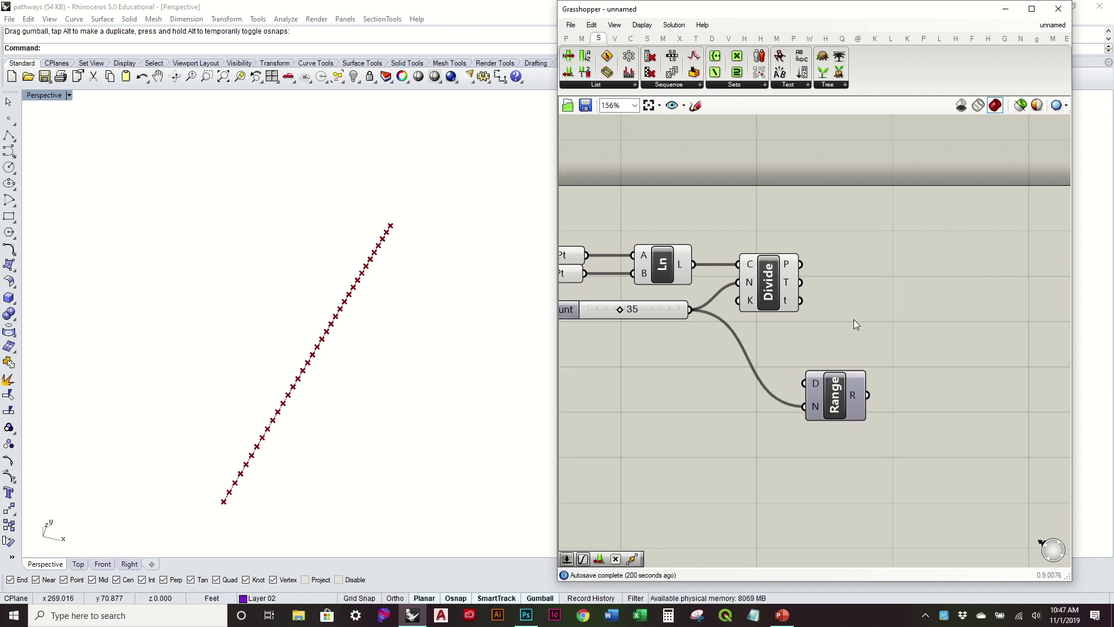
- Add a Graph Mapper to the canvas, placing it to the right of the Range component
left_click(566, 38)
left_click(777, 87)
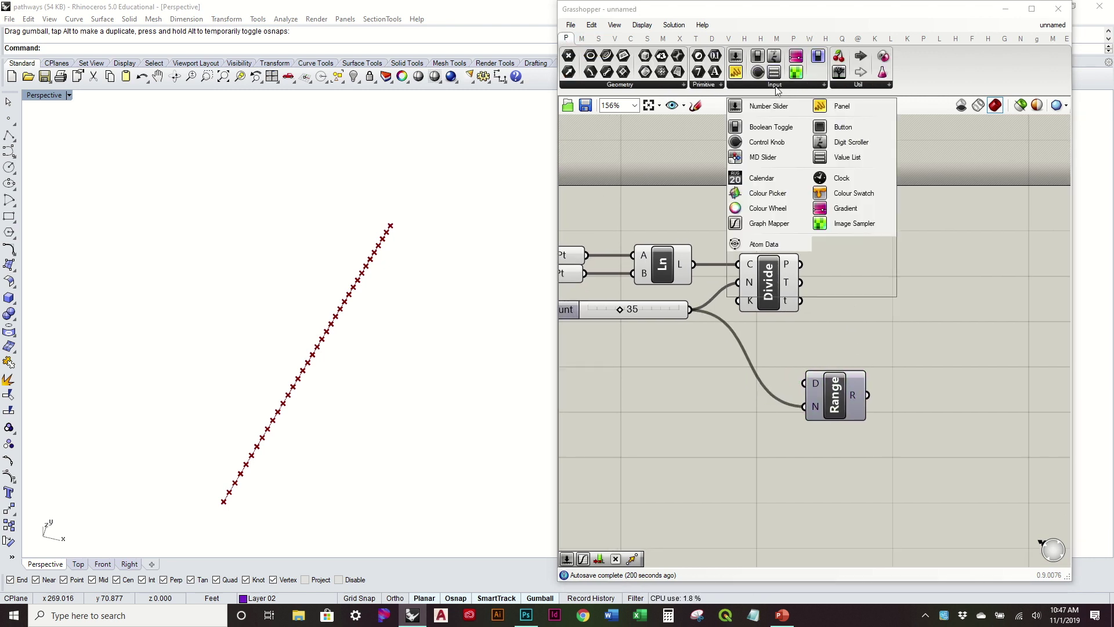
left_click(769, 223)
left_click(971, 375)
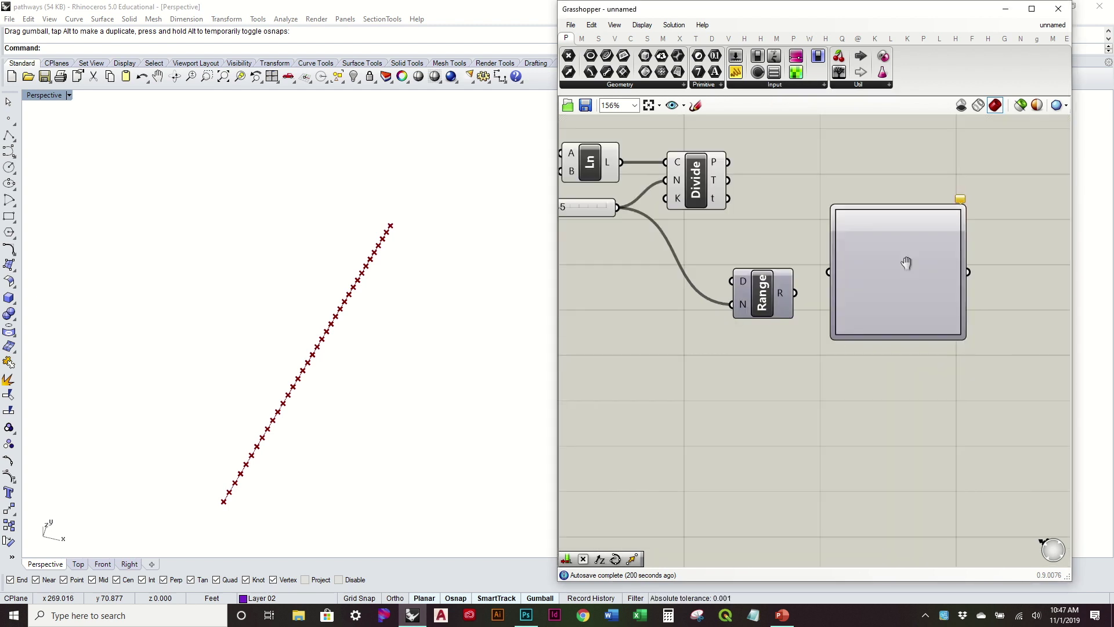
left_click(964, 267)
- Line up Range and the Graph Mapper in a row and connect the Range output to the Graph Mapper input
left_click_drag(783, 267, 774, 310)
left_click(774, 208)
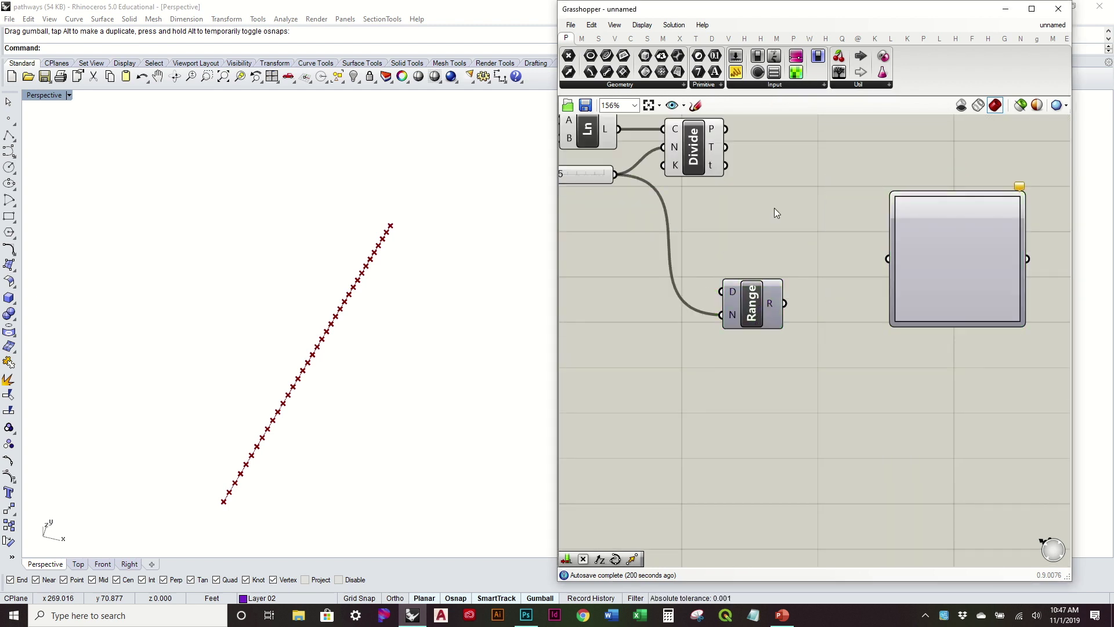
left_click(990, 272)
left_click_drag(991, 273, 987, 316)
left_click(857, 296)
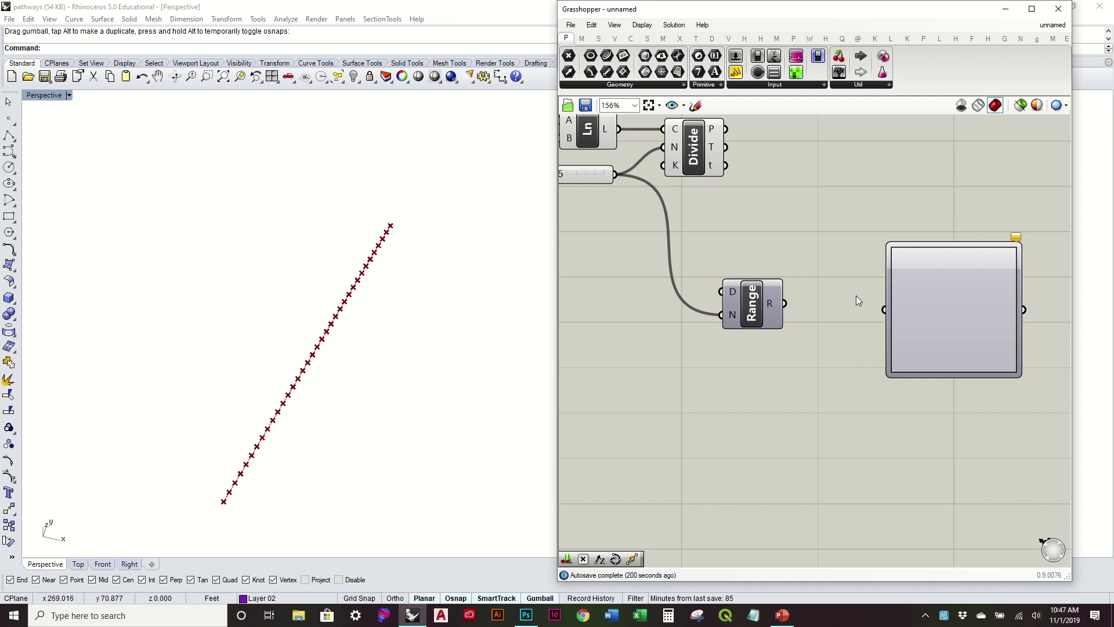
left_click_drag(785, 303, 885, 309)
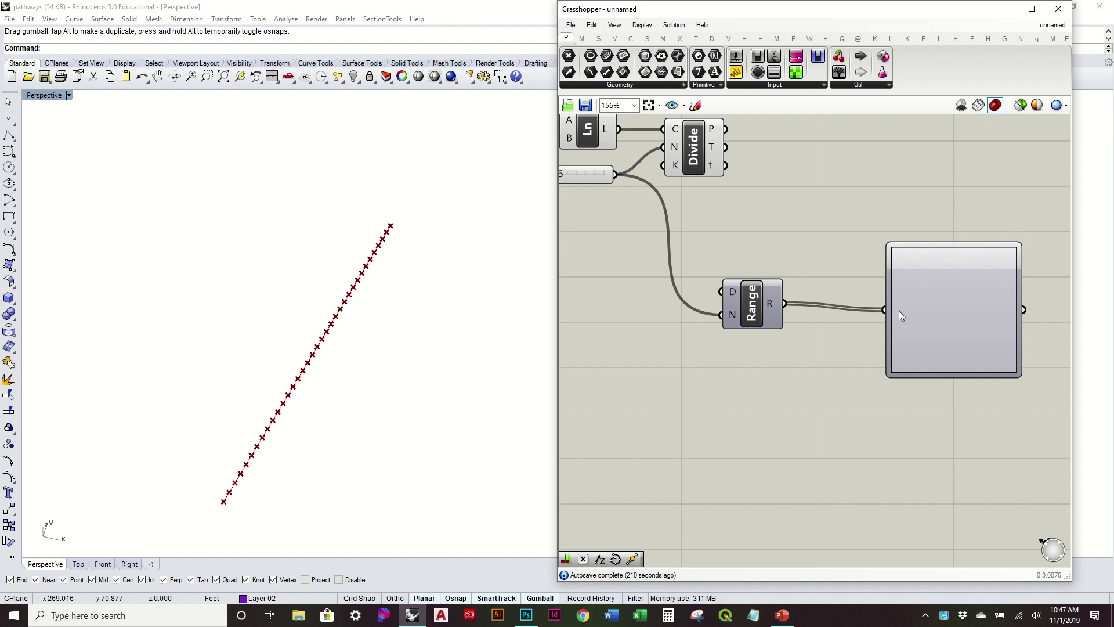
- Line up the Graph Mapper with the Range component and set its graph type to Sine
left_click(925, 349)
left_click_drag(925, 349, 910, 343)
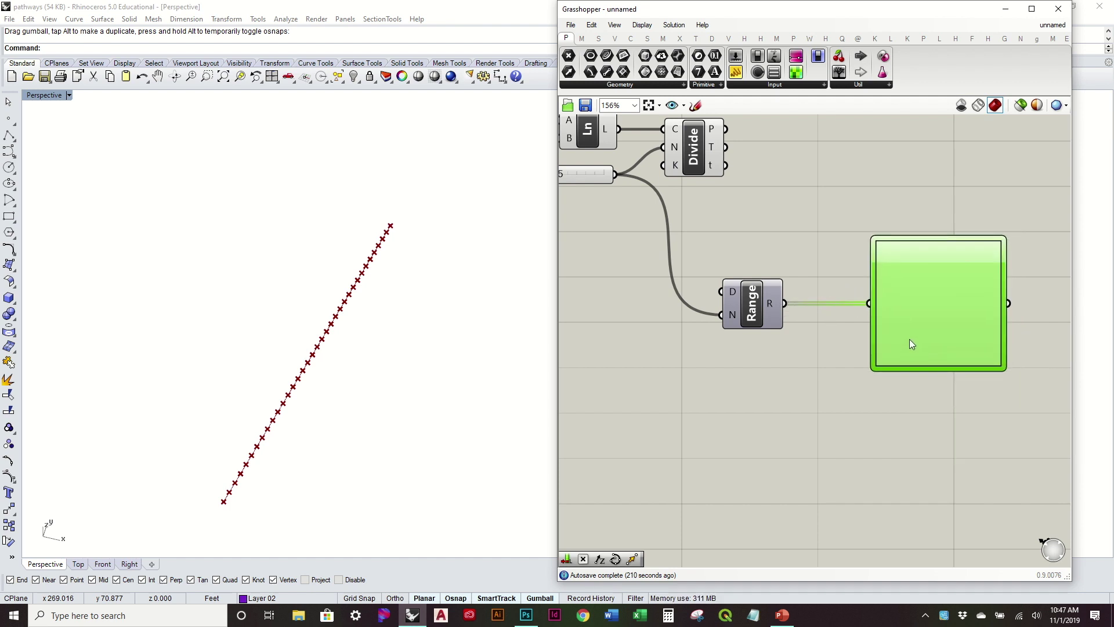
right_click(913, 302)
mouse_move(972, 474)
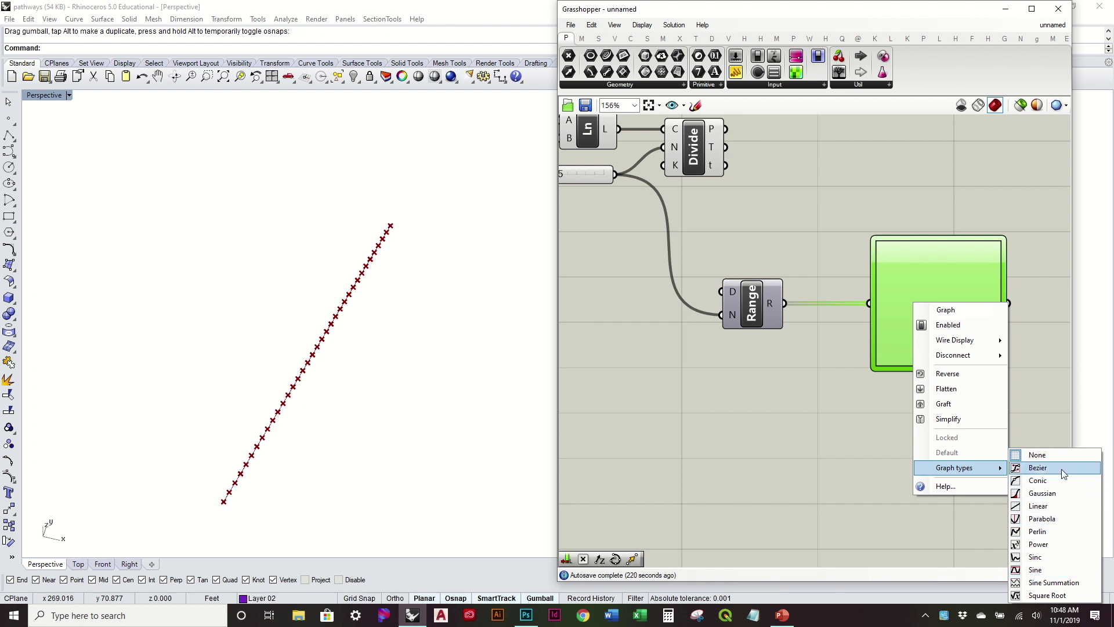
left_click(1059, 561)
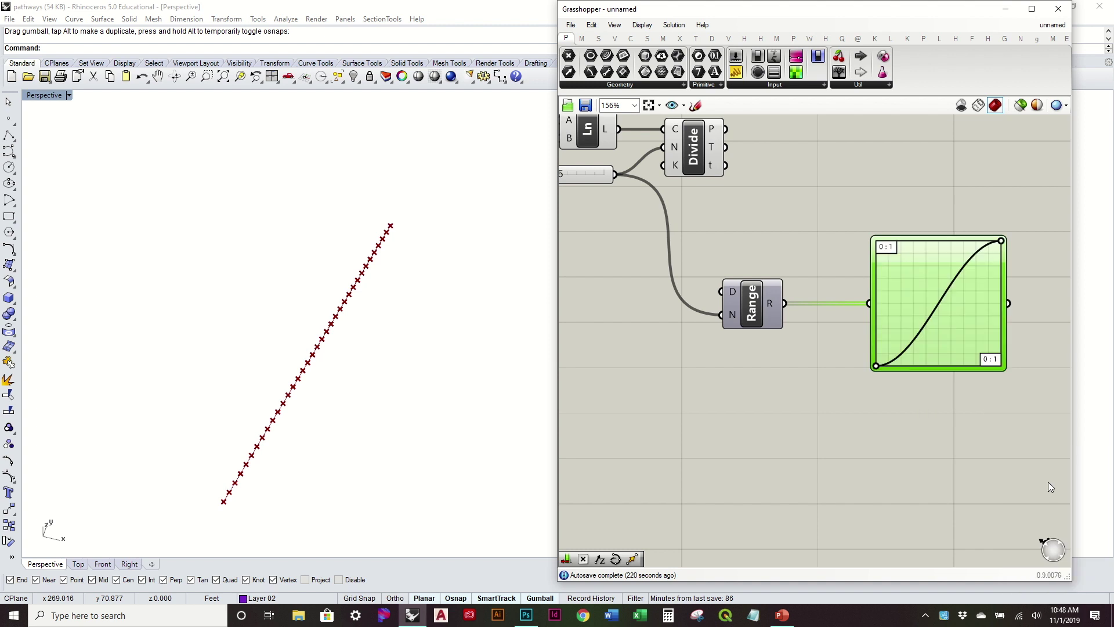
- Set the Graph Mapper's lower Y limit (Y[0]) to -1 in the Graph Editor
right_click_drag(925, 266, 886, 278)
right_click_drag(487, 308, 428, 341)
right_click_drag(741, 213, 762, 250)
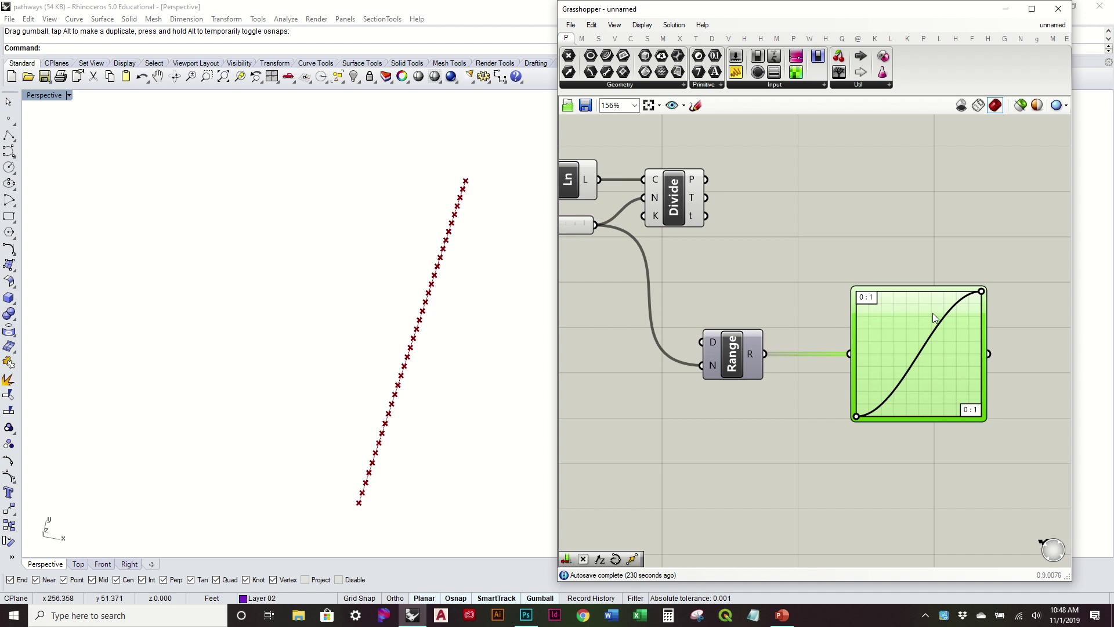
double_click(904, 336)
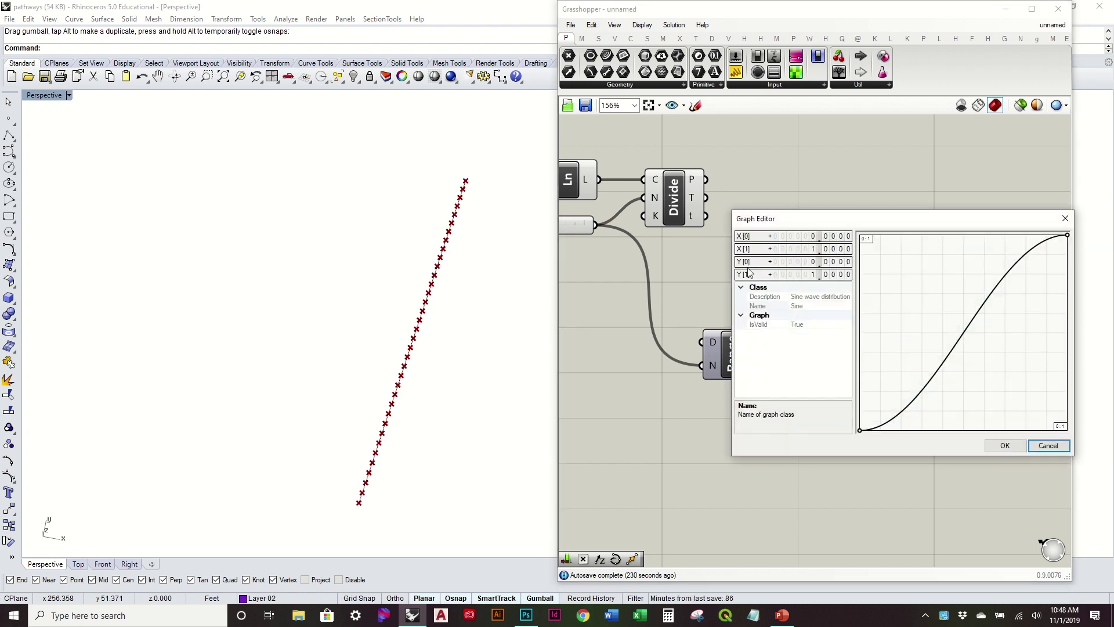
double_click(807, 262)
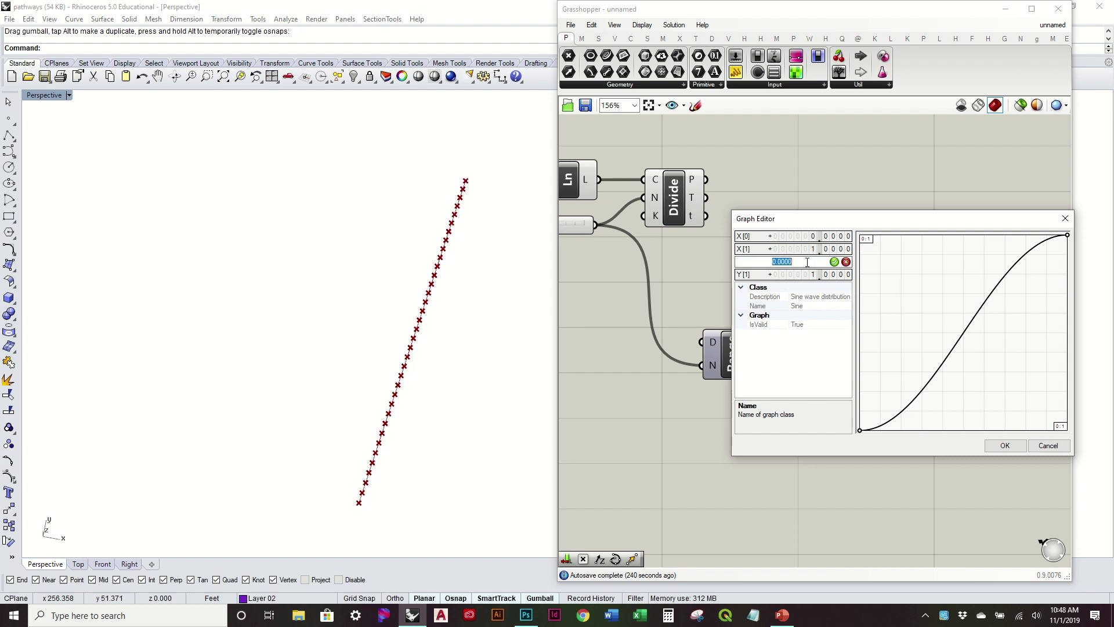
type("-1")
left_click(834, 262)
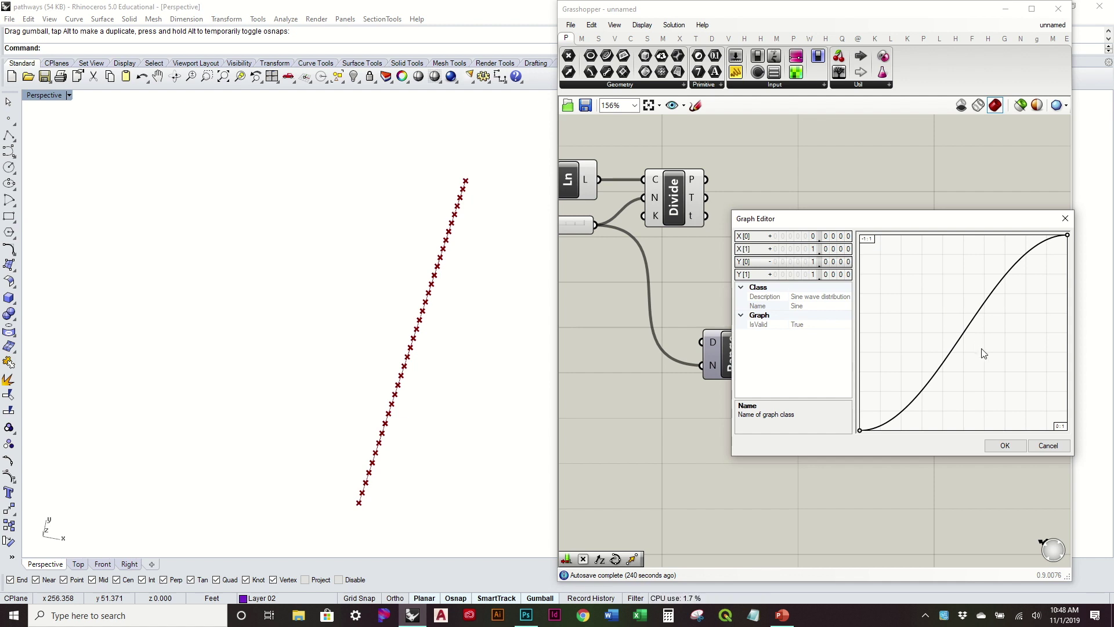
left_click(1004, 449)
- Move the Range component and the Graph Mapper together so that Range sits directly below Divide Curve
right_click_drag(826, 361, 903, 383)
left_click_drag(999, 517, 812, 396)
left_click_drag(961, 390, 907, 395)
left_click(899, 250)
right_click_drag(899, 249, 868, 285)
right_click_drag(393, 405, 373, 360)
right_click_drag(382, 404, 395, 321)
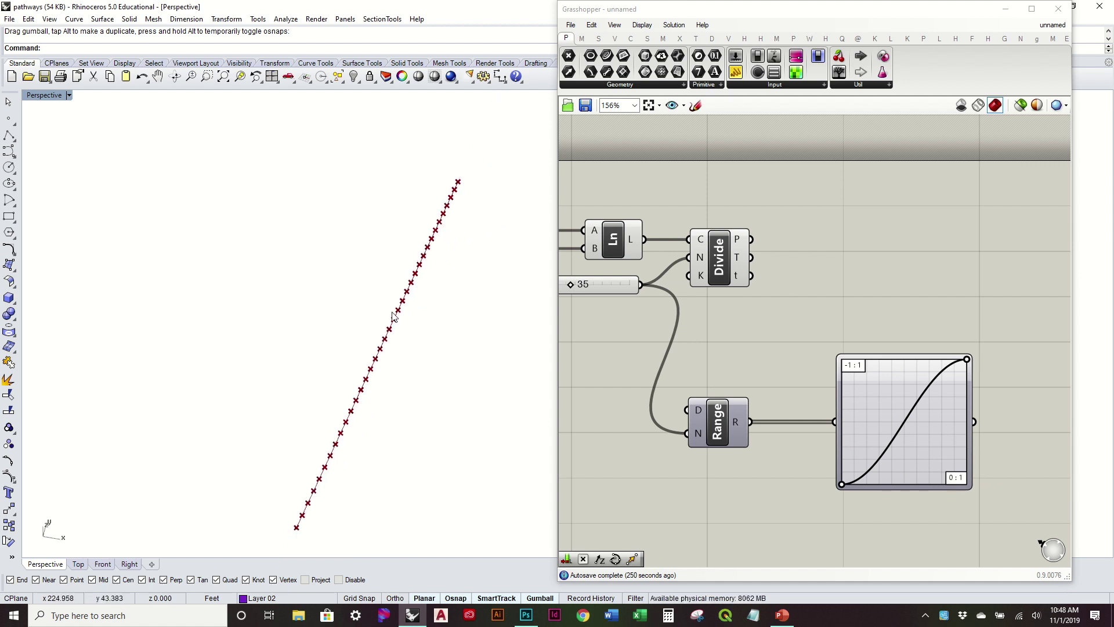
- Add a Horizontal Frame component to the right of Divide Curve, connecting the line to C and Divide Curve's t output to t
left_click(720, 260)
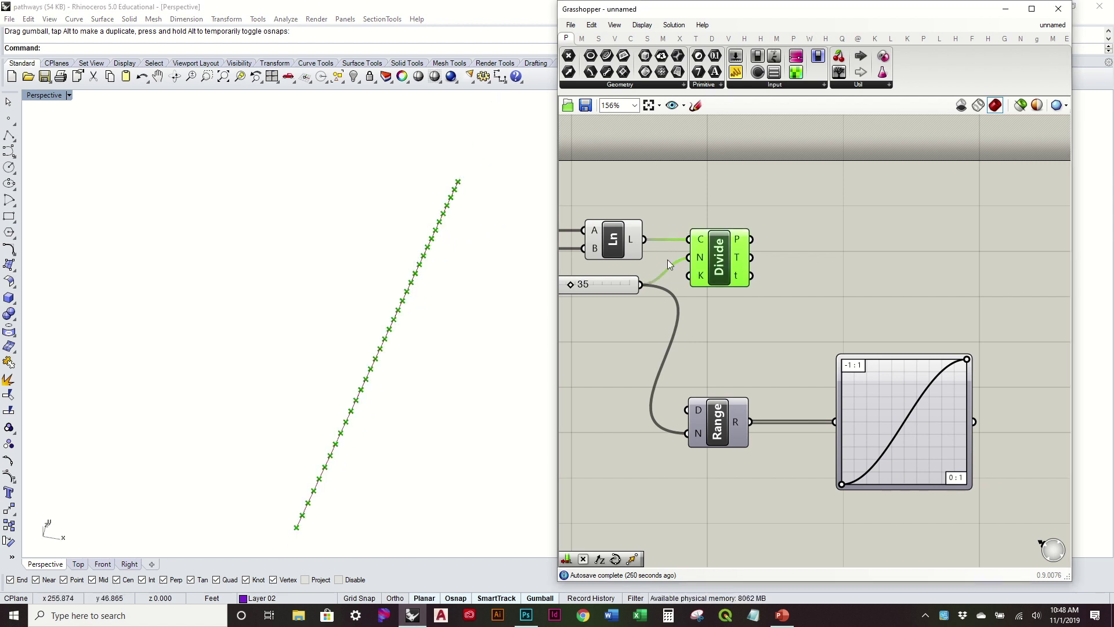
left_click(630, 38)
left_click(626, 85)
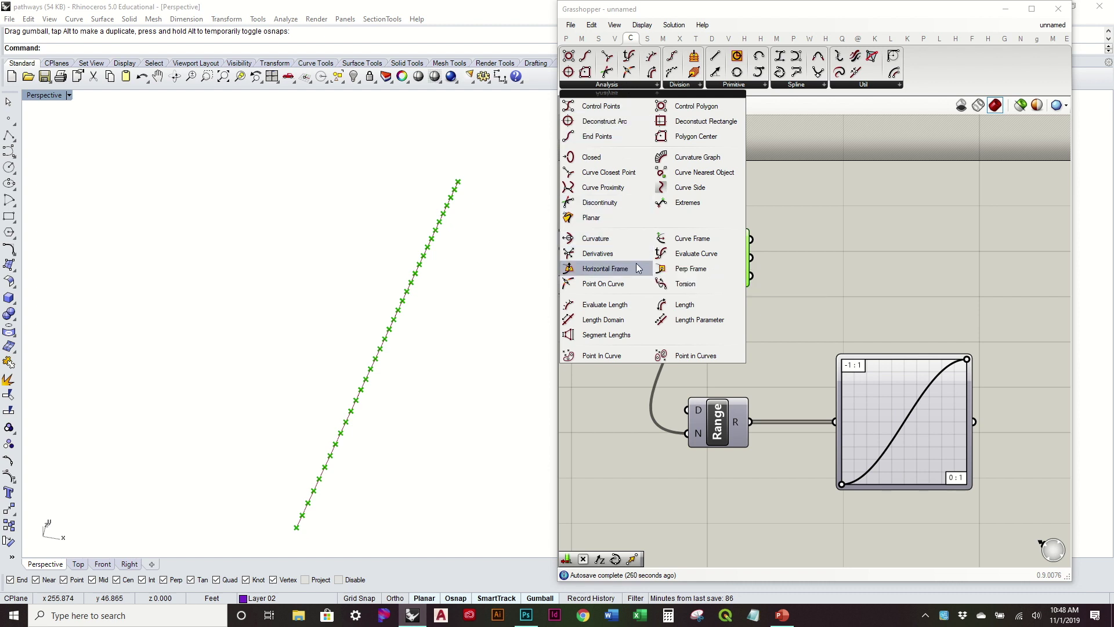
left_click_drag(637, 264, 896, 263)
right_click_drag(815, 264, 901, 307)
left_click(709, 284)
left_click_drag(734, 283, 945, 293)
- Examine the horizontal frames along the line from several angles in Rhino while test-moving the line's end point
scroll(441, 296, "up", 8)
right_click_drag(400, 318, 416, 272)
scroll(396, 354, "down", 7)
left_click_drag(423, 164, 406, 199)
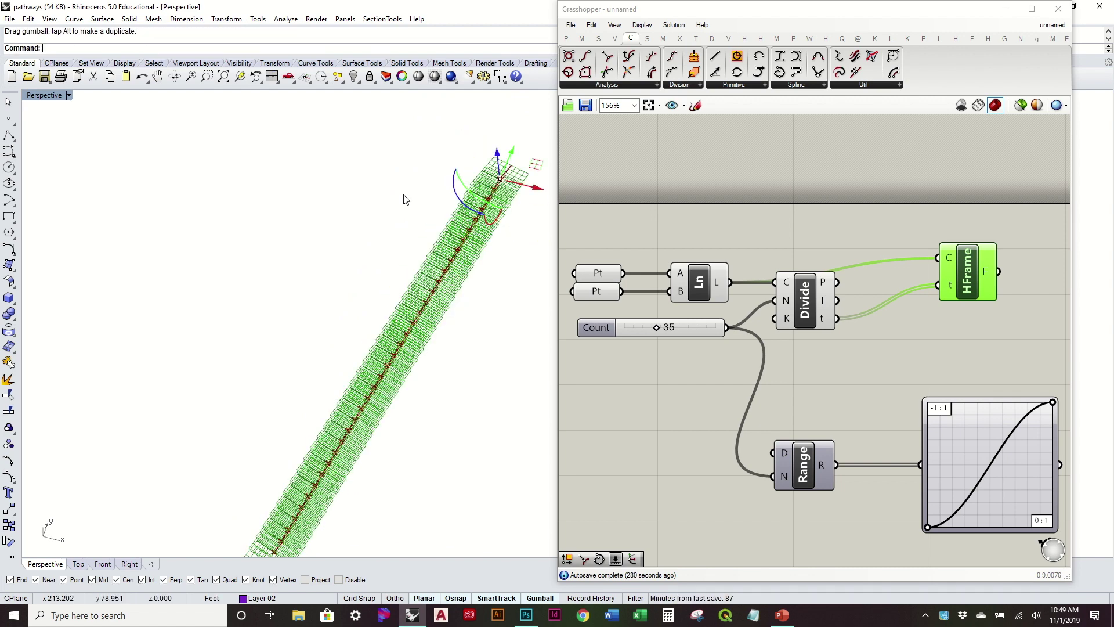
right_click_drag(500, 284, 496, 186)
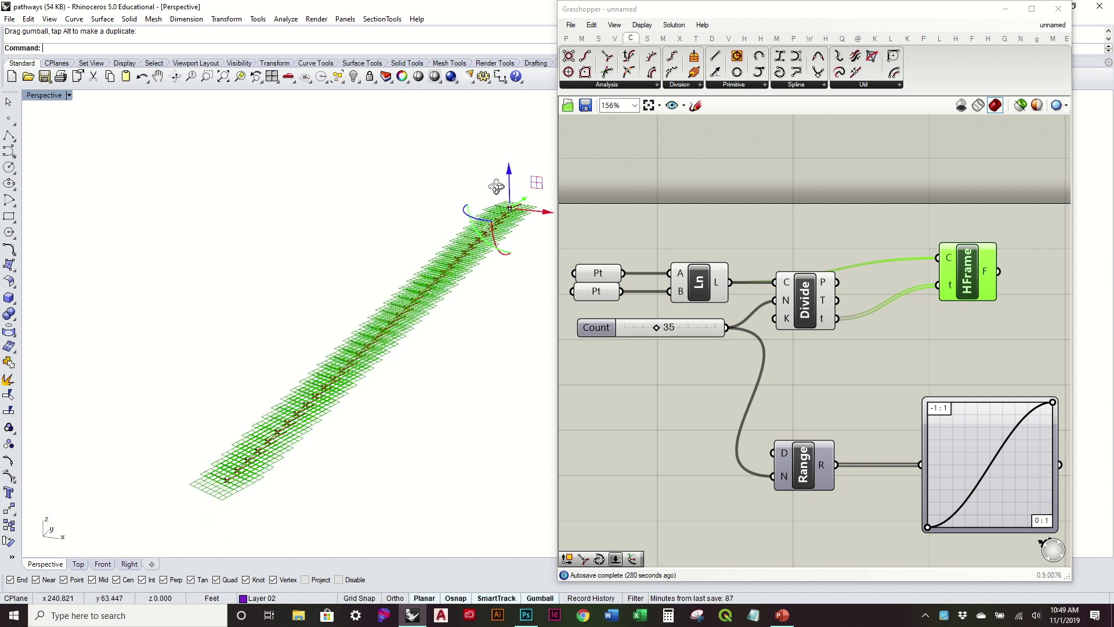
key("ctrl+z")
left_click_drag(504, 282, 405, 256)
left_click(501, 215)
right_click_drag(475, 246, 471, 299)
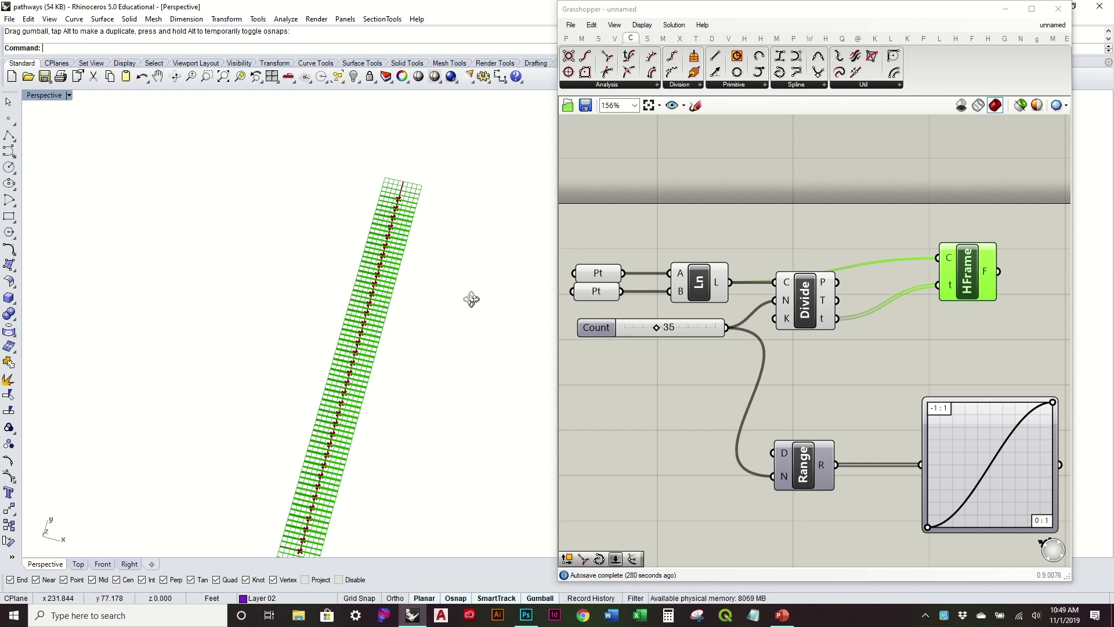
right_click_drag(898, 310, 855, 250)
scroll(438, 321, "down", 3)
right_click_drag(438, 321, 439, 245)
left_click_drag(415, 249, 447, 372)
scroll(419, 308, "up", 3)
- Shift the Graph Mapper and Range to the right and bring Horizontal Frame closer to Divide Curve
right_click_drag(960, 323, 819, 346)
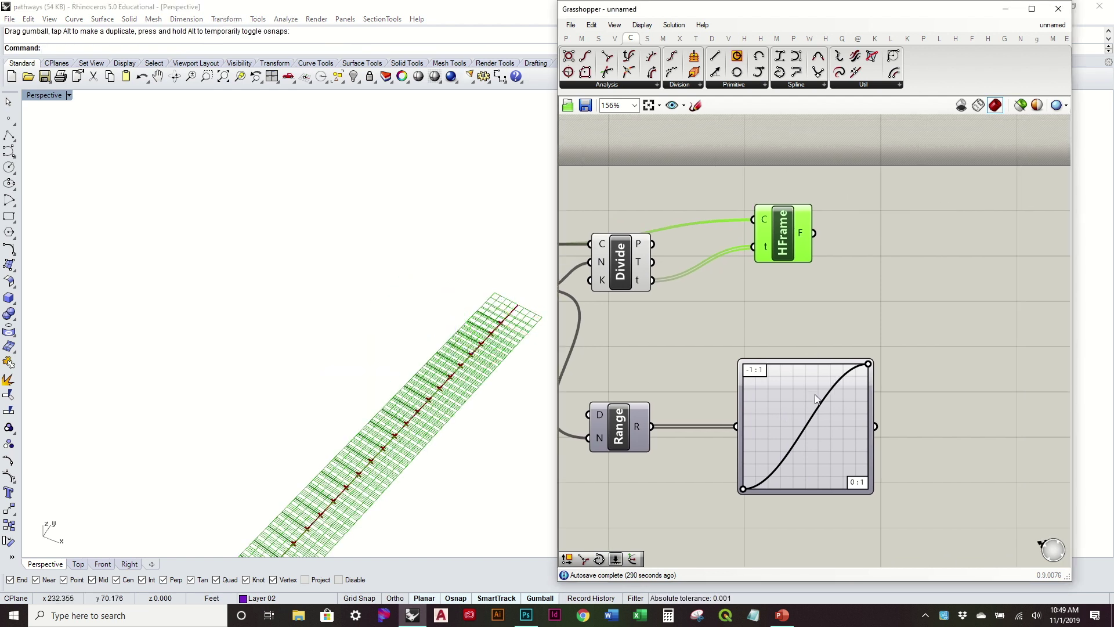
left_click_drag(812, 399, 886, 404)
left_click(634, 427)
left_click_drag(634, 427, 665, 421)
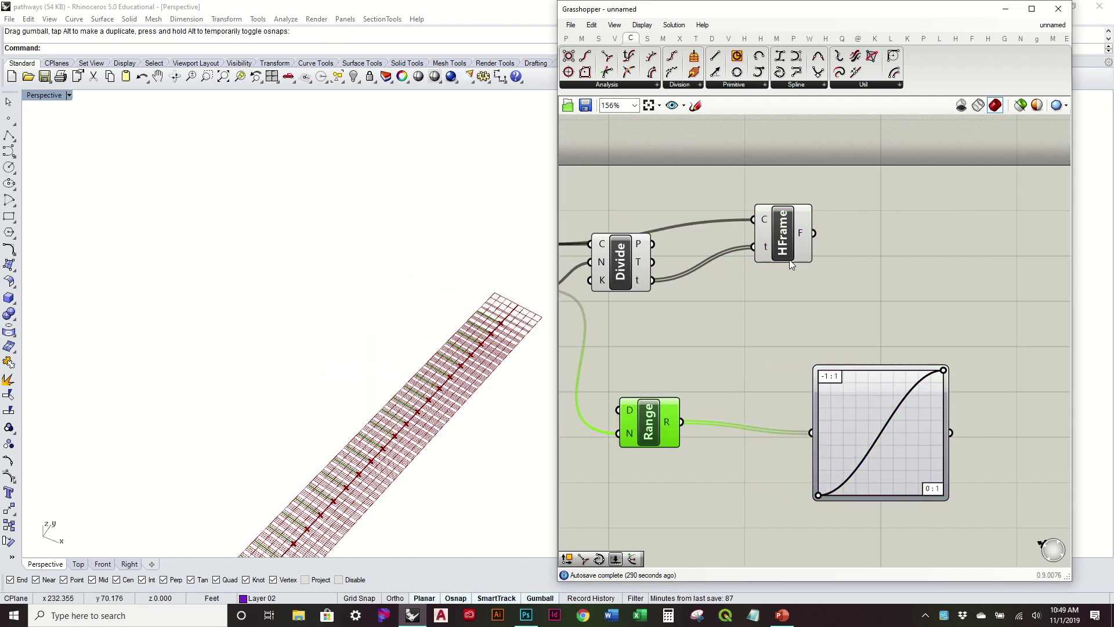
right_click_drag(806, 232, 733, 250)
left_click_drag(734, 250, 687, 256)
left_click(736, 267)
- Add a Deconstruct Plane component to the right of Horizontal Frame and connect the frame output to its P input
right_click_drag(736, 267, 799, 225)
mouse_move(495, 388)
right_mouse_down()
mouse_move(482, 405)
mouse_move(496, 401)
right_mouse_up()
scroll(338, 342, "down", 4)
right_click_drag(336, 355, 388, 369)
scroll(394, 374, "up", 3)
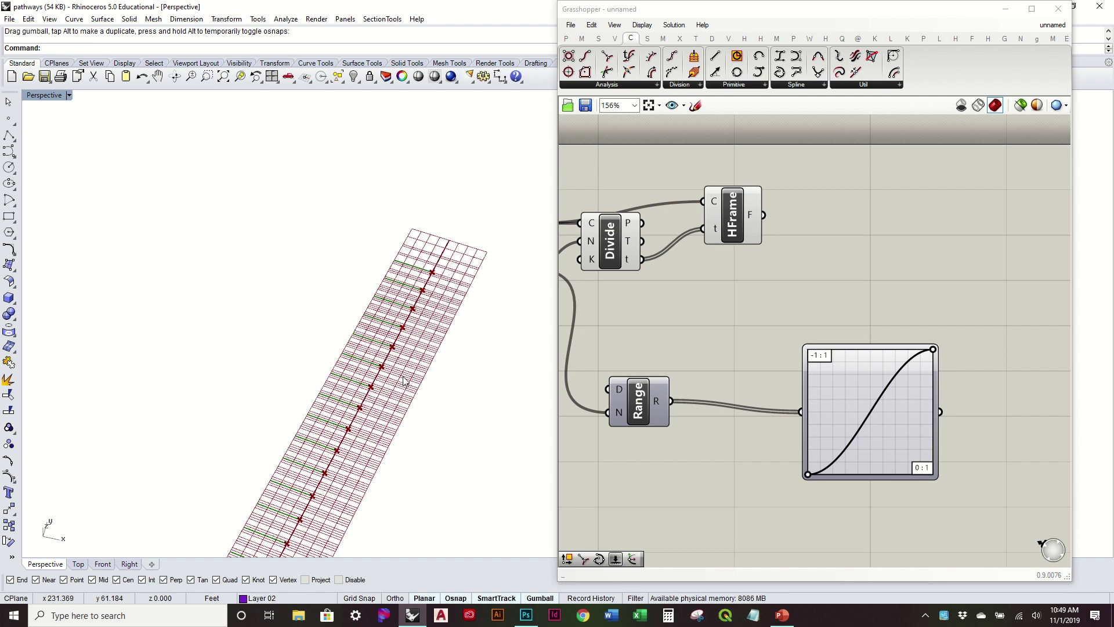
scroll(437, 372, "up", 2)
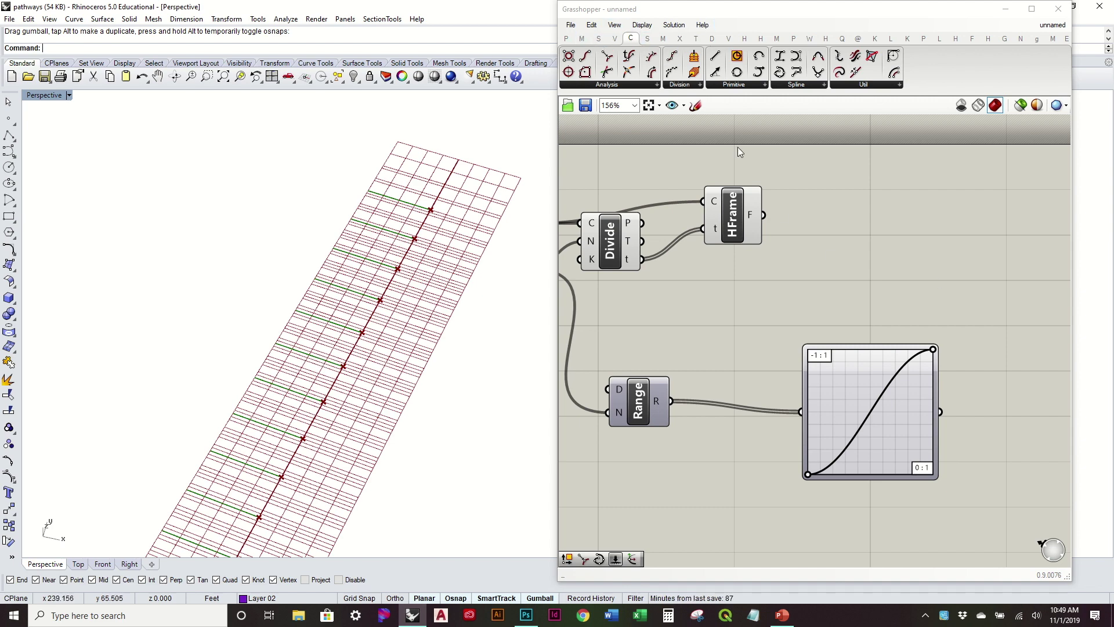
left_click(742, 237)
left_click(617, 40)
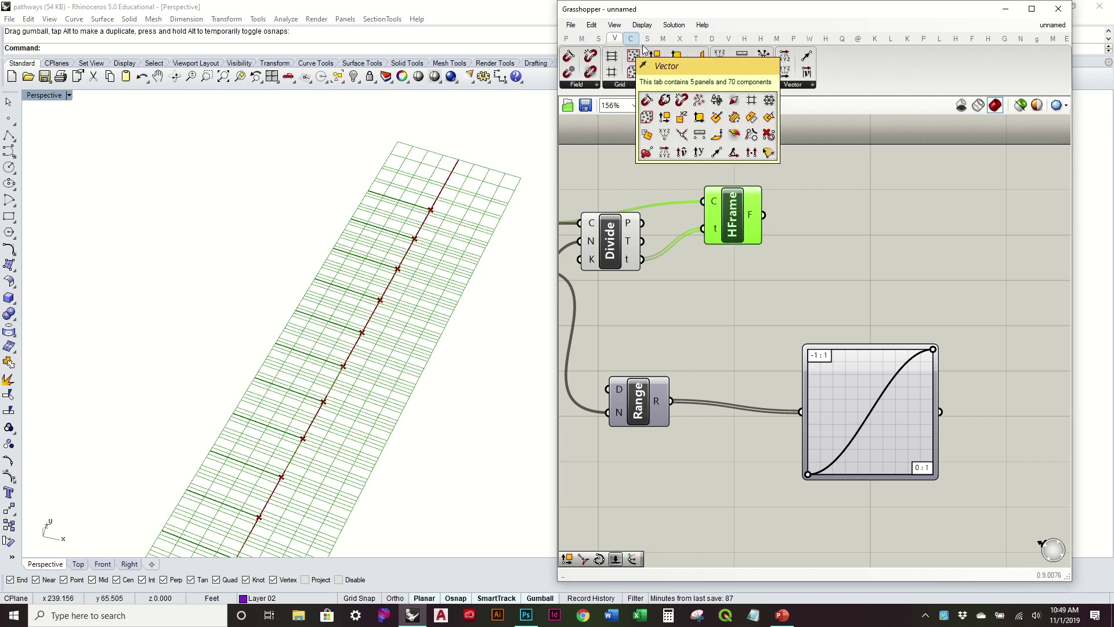
left_click_drag(677, 72, 851, 219)
left_click_drag(734, 211, 821, 219)
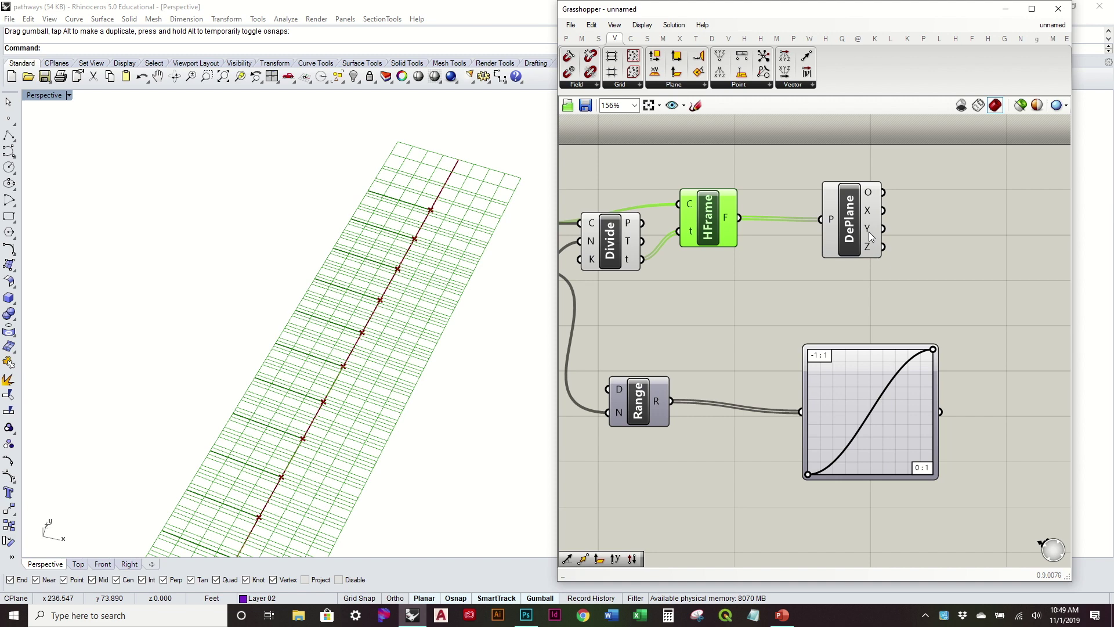
left_click_drag(856, 232, 830, 233)
left_click(900, 267)
- Add a Move component to the right of Deconstruct Plane and connect Divide Curve's P output to its G input
right_click_drag(851, 253, 778, 250)
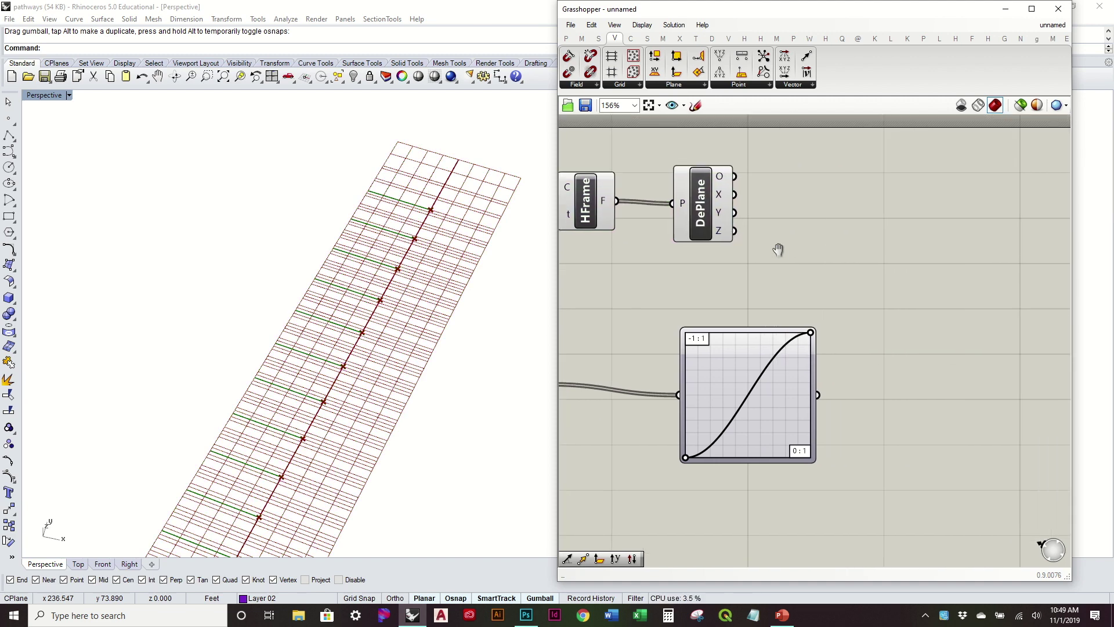
double_click(885, 248)
type("move")
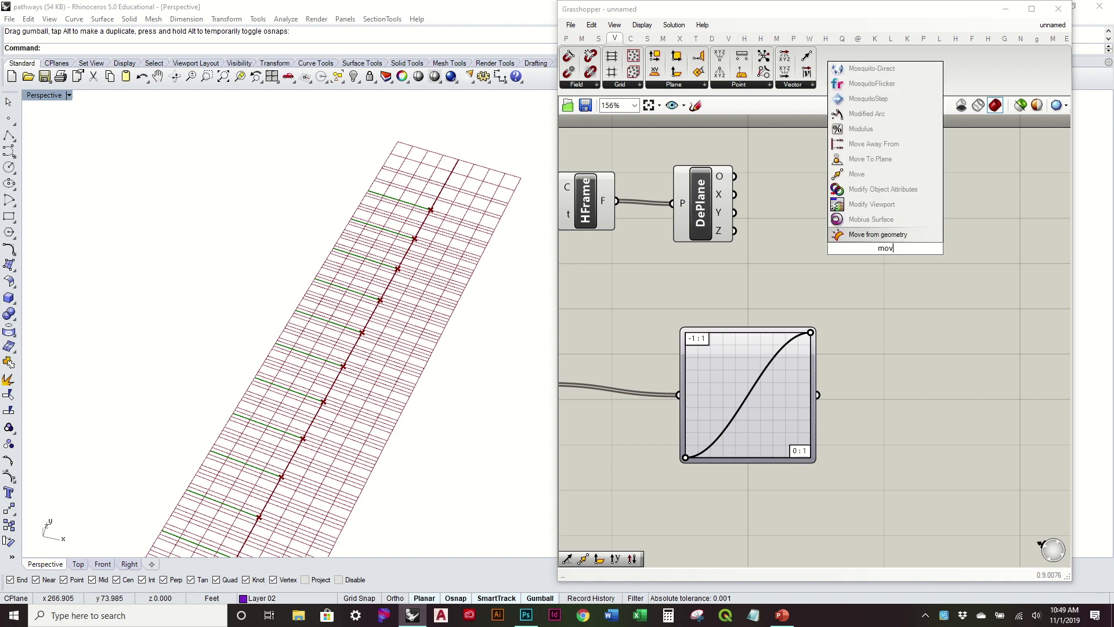
key("Return")
right_click_drag(717, 238, 805, 262)
scroll(806, 261, "down", 1)
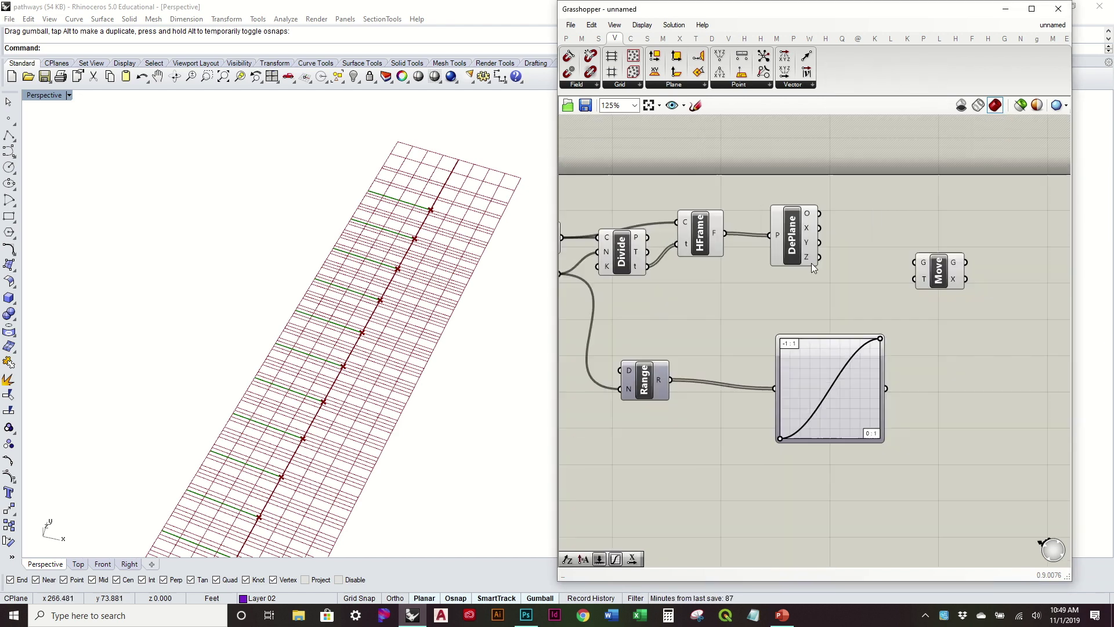
left_click(611, 246)
left_click_drag(725, 233, 914, 262)
- Turn off the preview of the Horizontal Frame and Deconstruct Plane components
left_click_drag(836, 282, 700, 190)
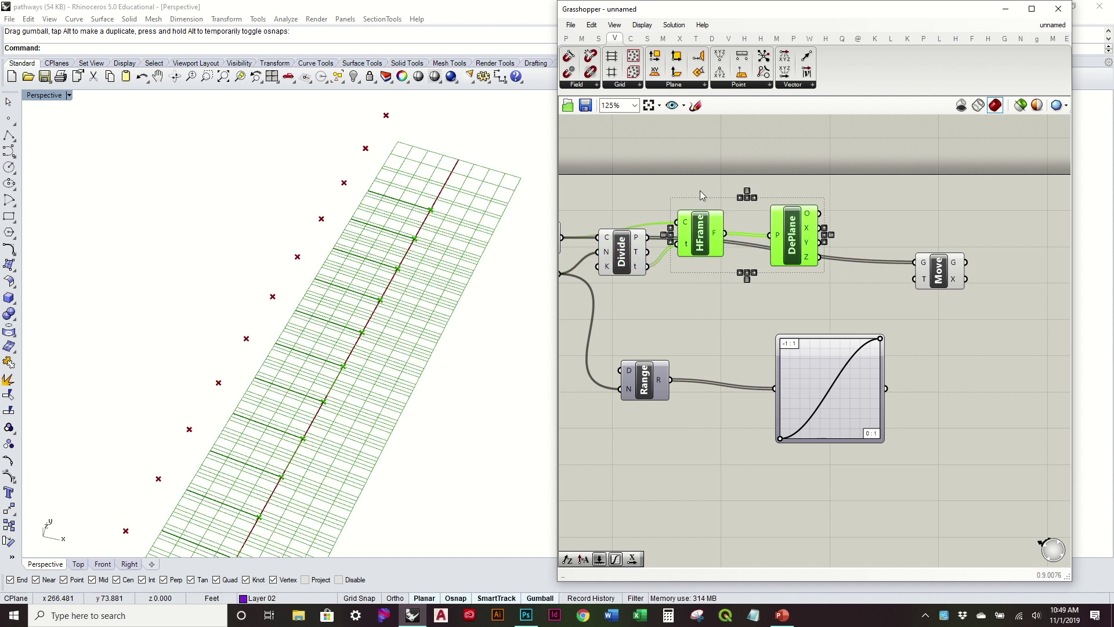
middle_click(700, 191)
left_click(739, 152)
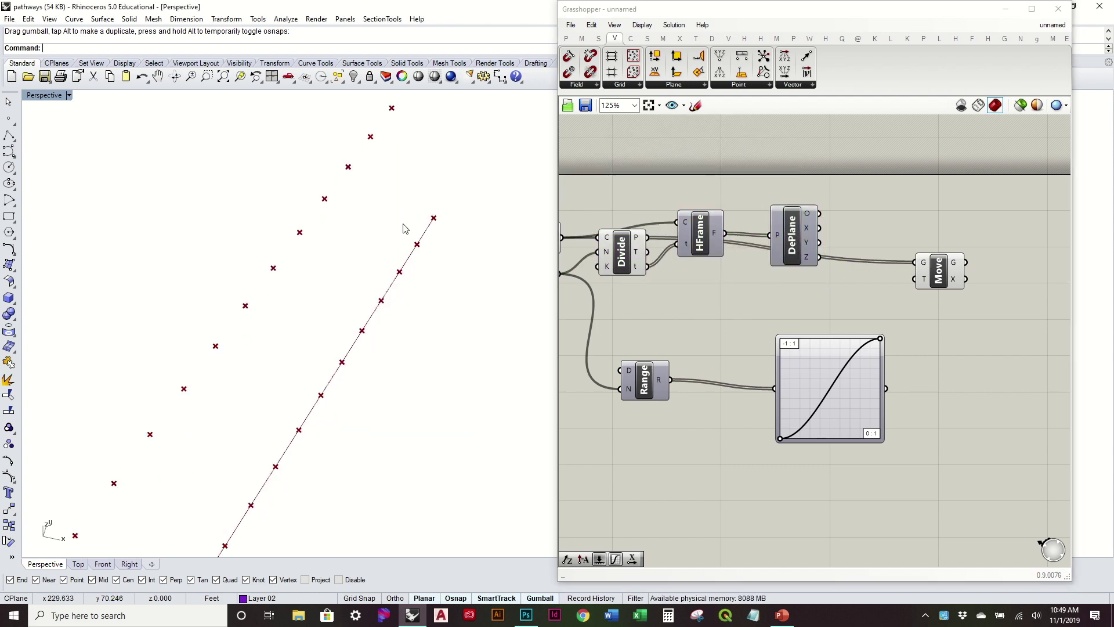
- Realign Deconstruct Plane, Move and Horizontal Frame into a tidy row beside Divide Curve
left_click_drag(799, 237, 795, 259)
right_click_drag(952, 303, 892, 339)
left_click_drag(879, 306, 930, 281)
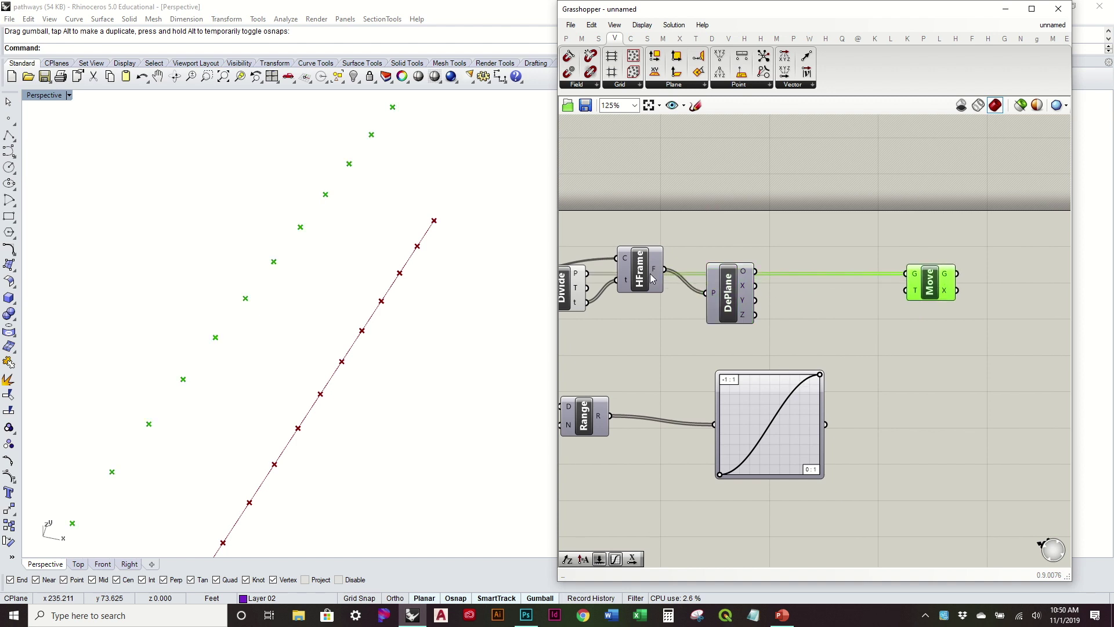
left_click_drag(651, 278, 651, 295)
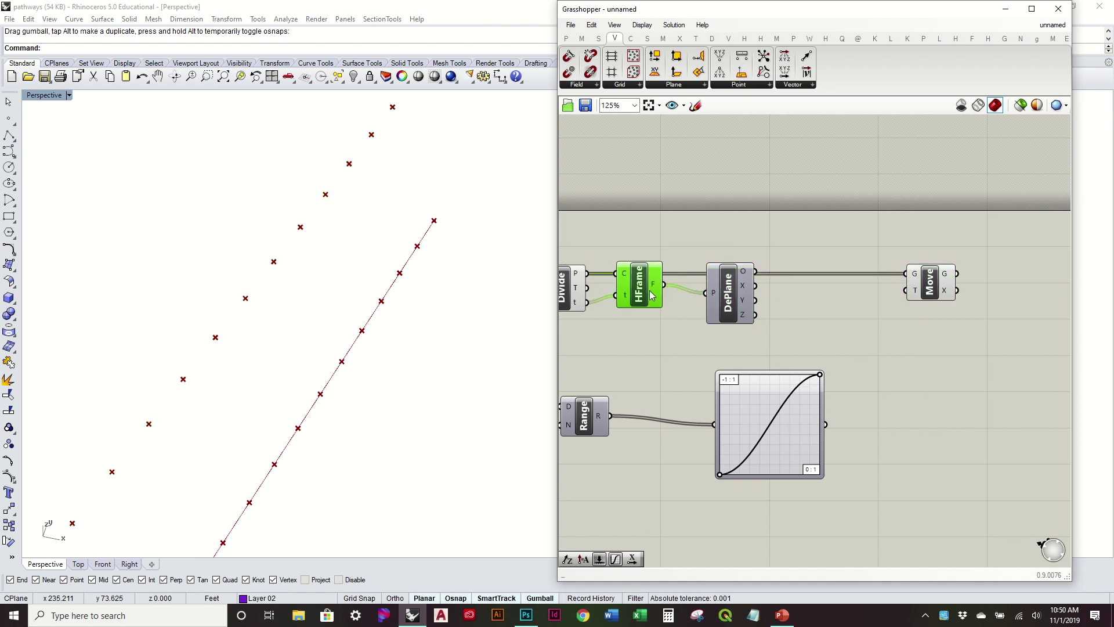
- Add an Amplitude component, connecting Deconstruct Plane's Y output to its V input and its output to Move's T input
left_click(803, 87)
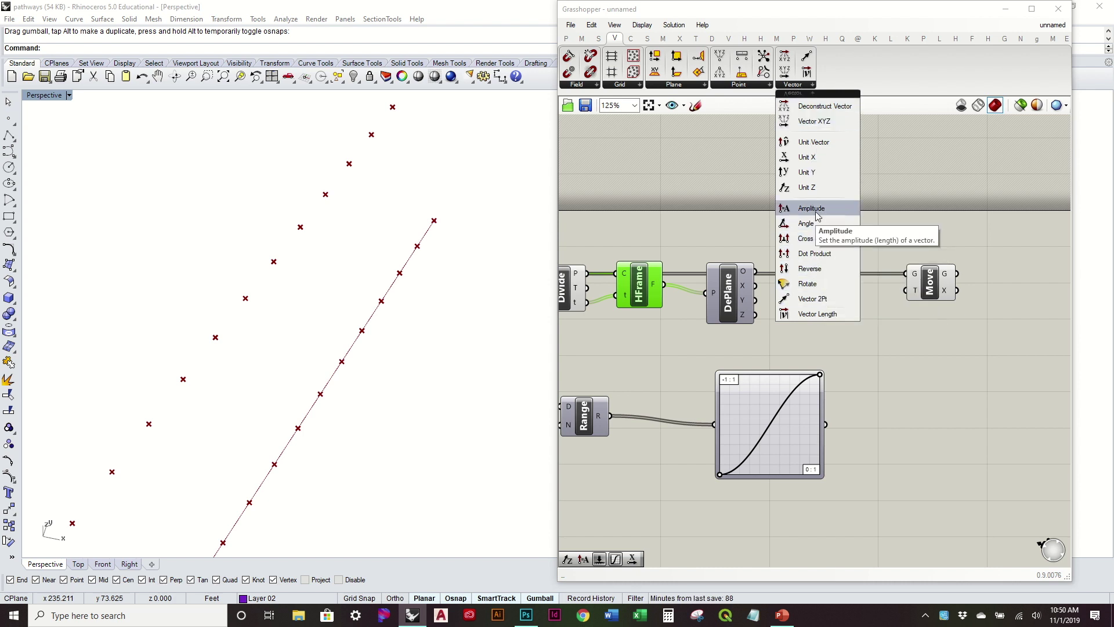
left_click_drag(819, 216, 918, 340)
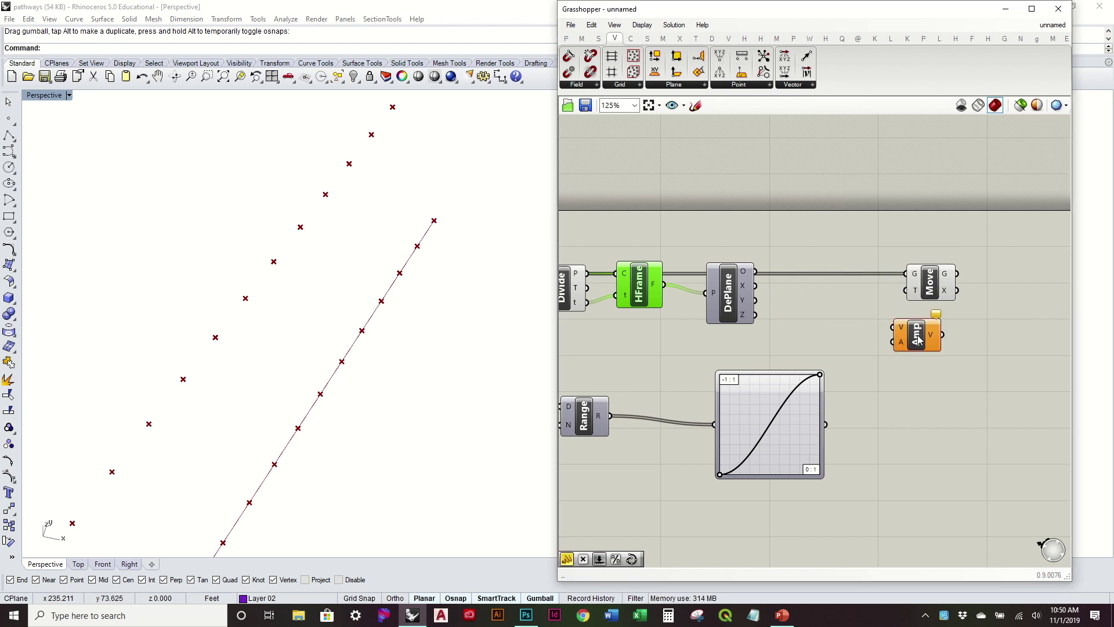
left_click_drag(756, 300, 909, 291)
right_click_drag(910, 295, 836, 278)
left_click_drag(868, 263, 955, 271)
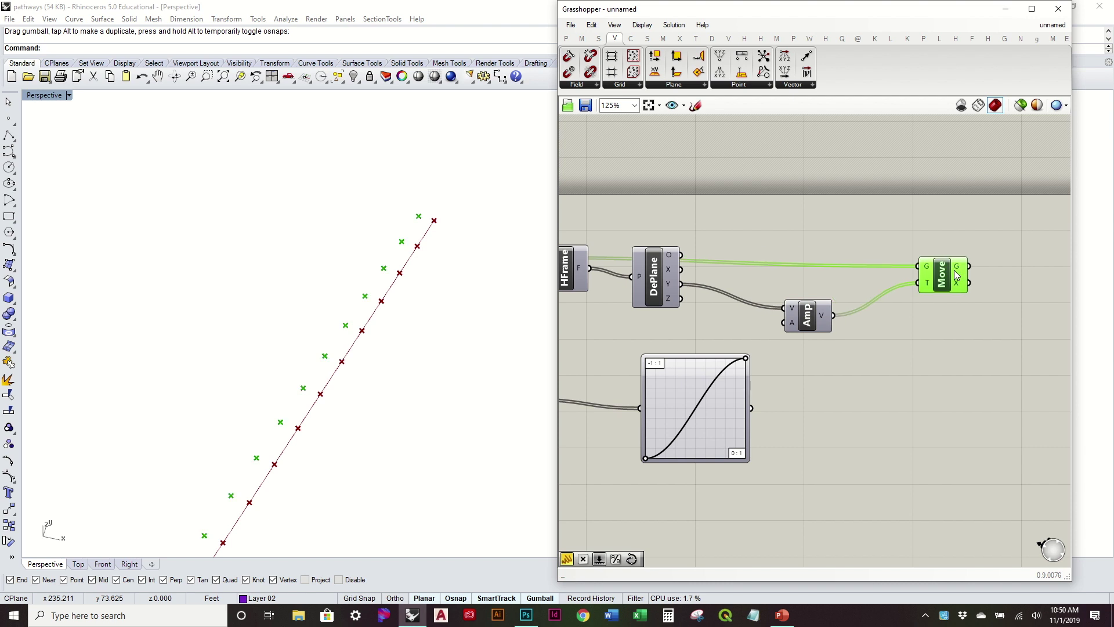
right_click_drag(415, 328, 415, 355)
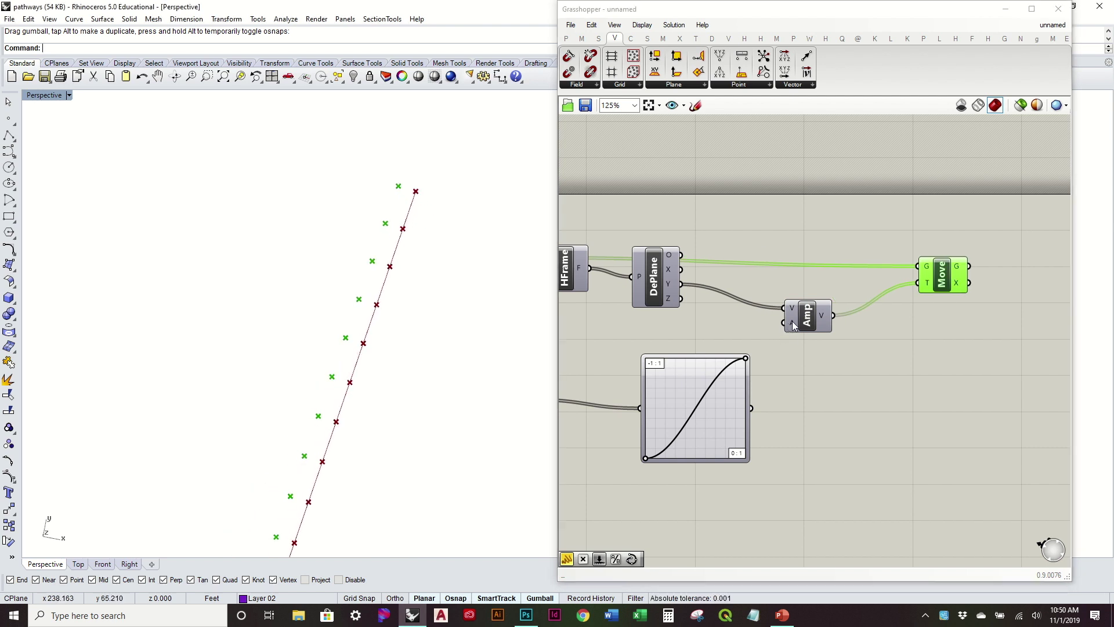
right_click_drag(390, 331, 411, 298)
right_click_drag(754, 335, 800, 294)
- Add a Multiplication component to the right of the Graph Mapper and connect the mapper's output to its A input
left_click(715, 365)
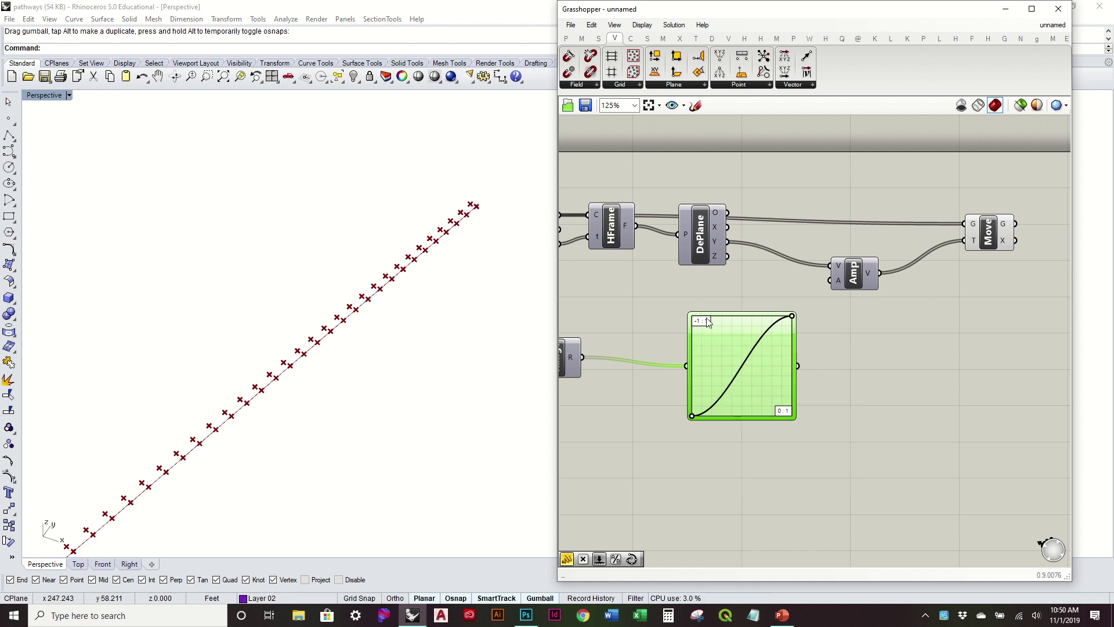
left_click(582, 38)
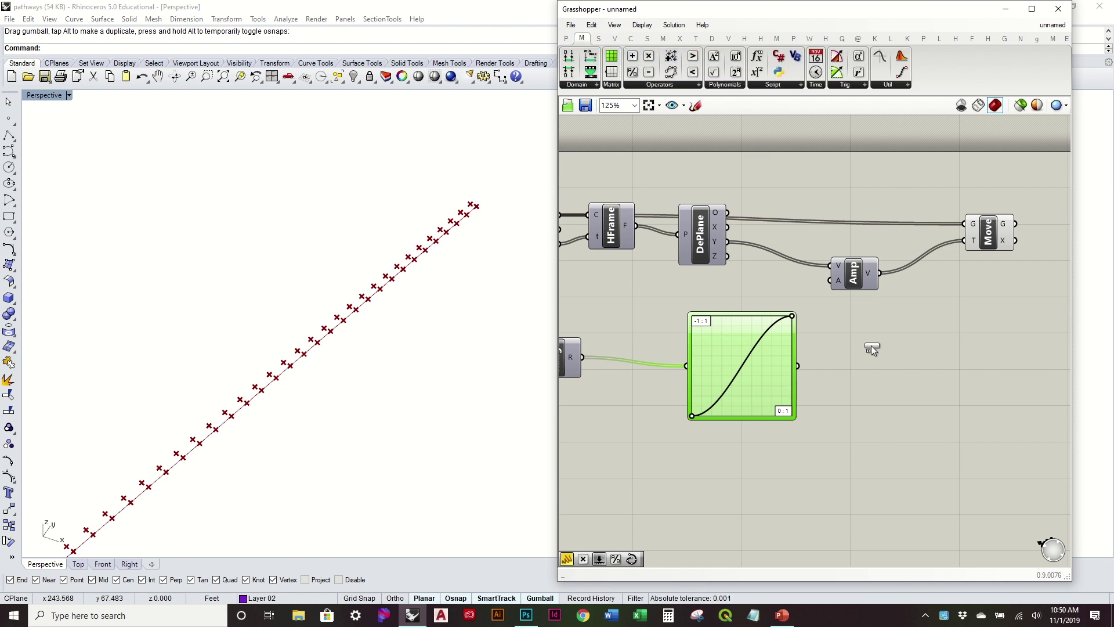
left_click_drag(872, 347, 867, 372)
left_click_drag(798, 365, 838, 380)
left_click(848, 376)
- Add a number slider below the Graph Mapper, connect it to Multiplication's B input and set it to 4
double_click(766, 463)
type("5")
key("Return")
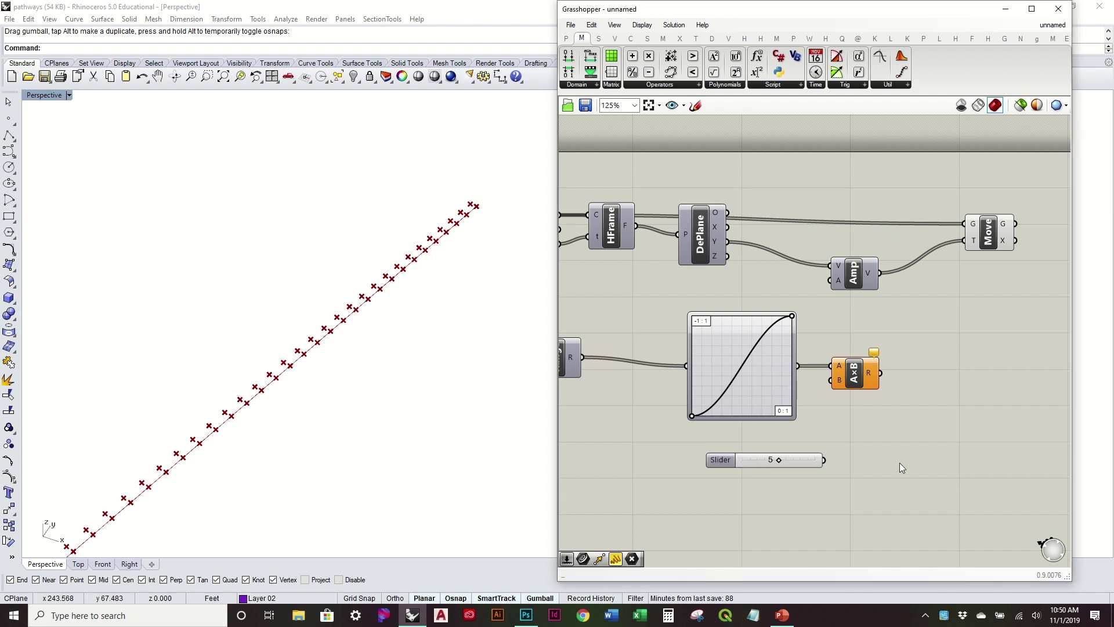
left_click_drag(824, 459, 832, 380)
left_click_drag(797, 460, 716, 463)
scroll(765, 423, "up", 3)
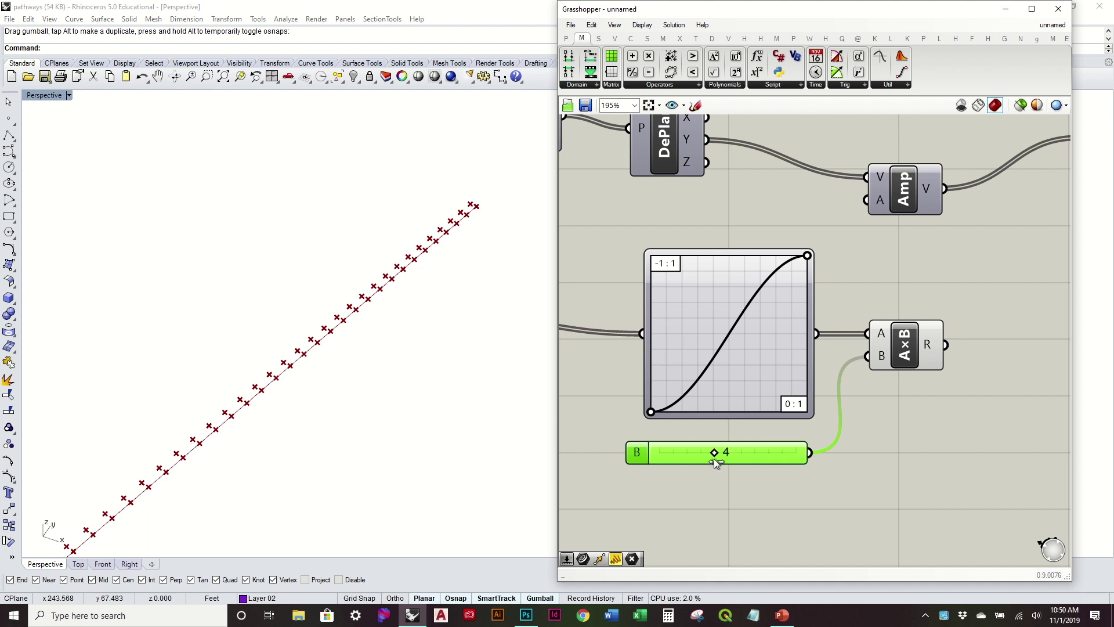
right_click_drag(875, 289, 835, 323)
scroll(785, 356, "down", 2)
right_click_drag(784, 356, 635, 422)
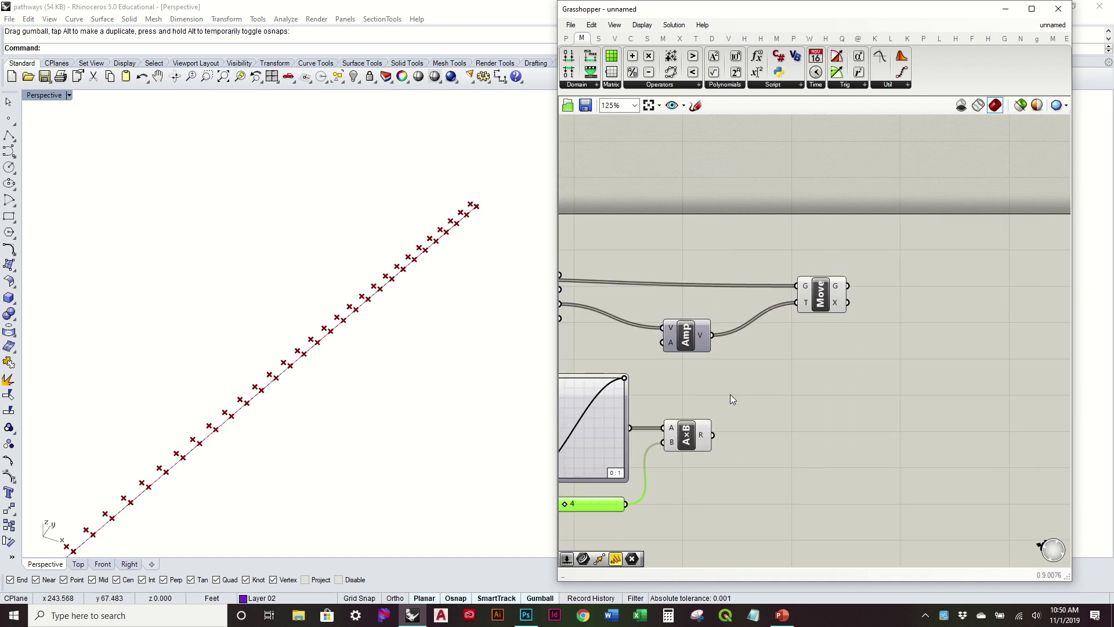
- Shift the Amplitude and Move components together further right, clear of the Multiplication component
right_click_drag(731, 394, 843, 356)
left_click_drag(946, 354, 799, 227)
left_click_drag(817, 303, 898, 301)
left_click(900, 357)
- Set Multiplication's B slider to 5 and connect Multiplication's R output to Amplitude's A input
left_click_drag(681, 467, 683, 471)
right_click_drag(915, 357, 895, 385)
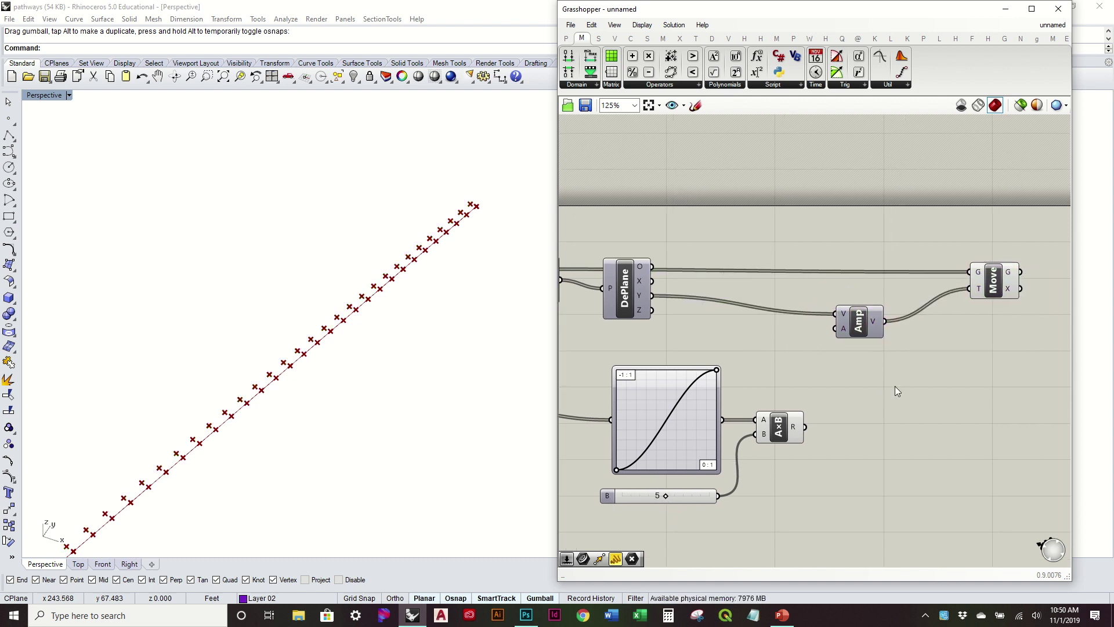
left_click_drag(806, 427, 836, 329)
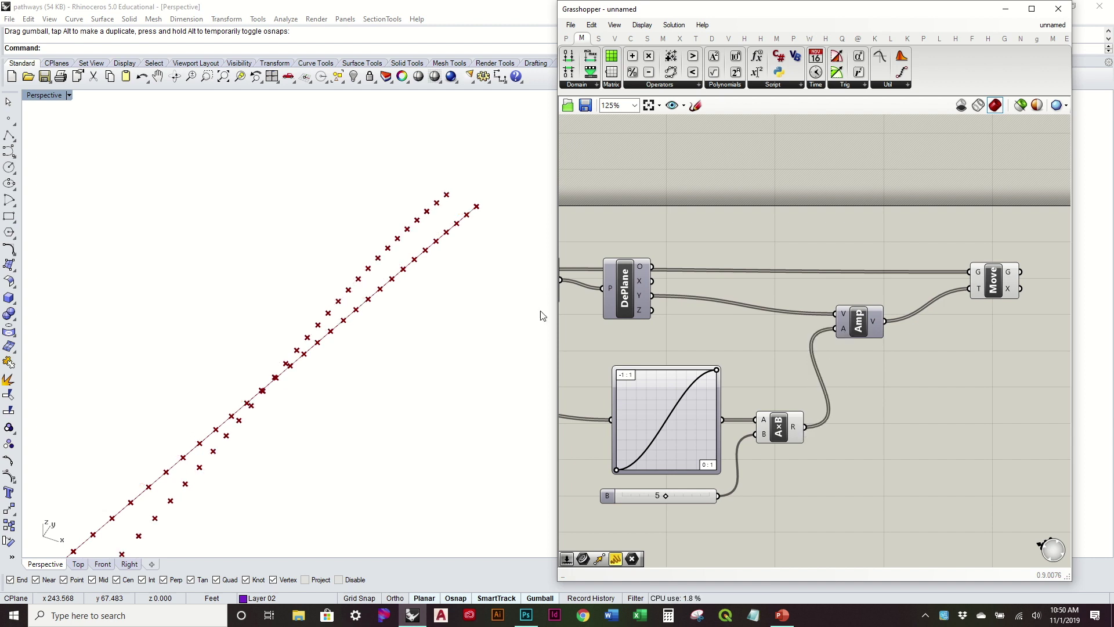
- Turn off the viewport preview of the Line and Divide Curve components
right_click_drag(454, 302, 505, 308)
right_click_drag(682, 315, 813, 315)
scroll(814, 315, "down", 2)
left_click_drag(701, 335, 614, 264)
middle_click(672, 294)
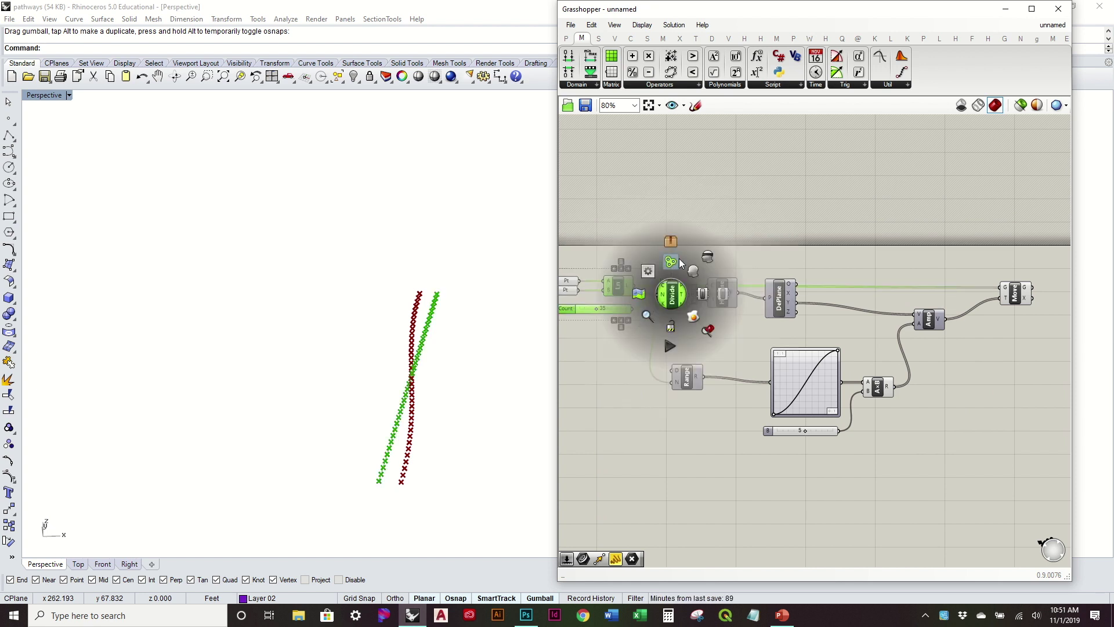
left_click(708, 256)
- Compress the Graph Mapper's sine wave by moving its peak handle to just over a quarter of the graph width
right_click_drag(447, 365, 427, 342)
scroll(929, 376, "up", 2)
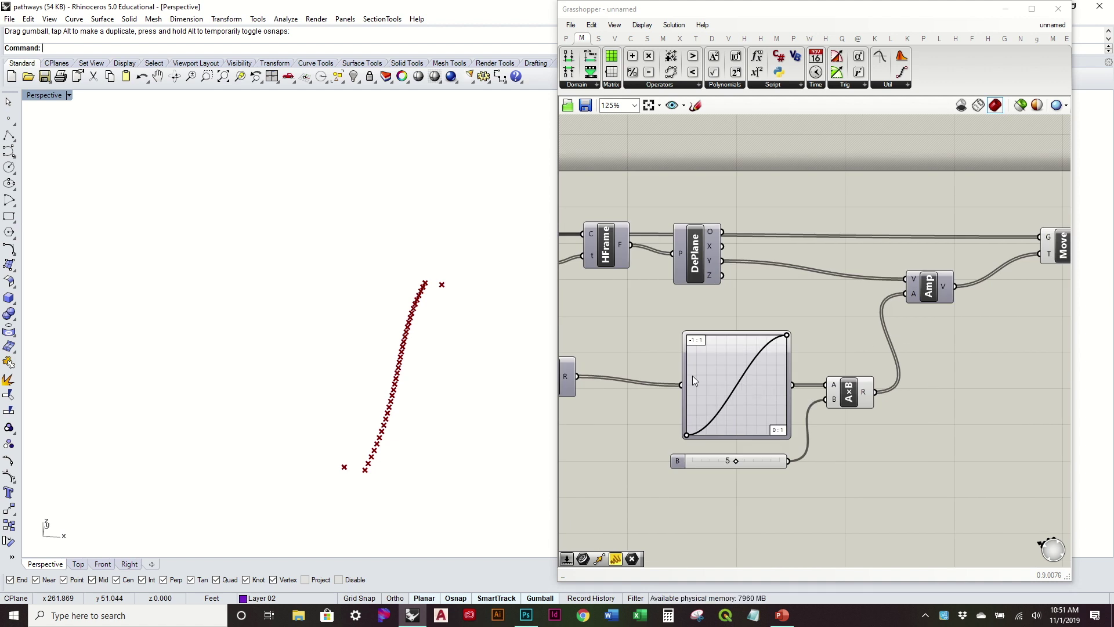
right_click_drag(415, 354, 422, 335)
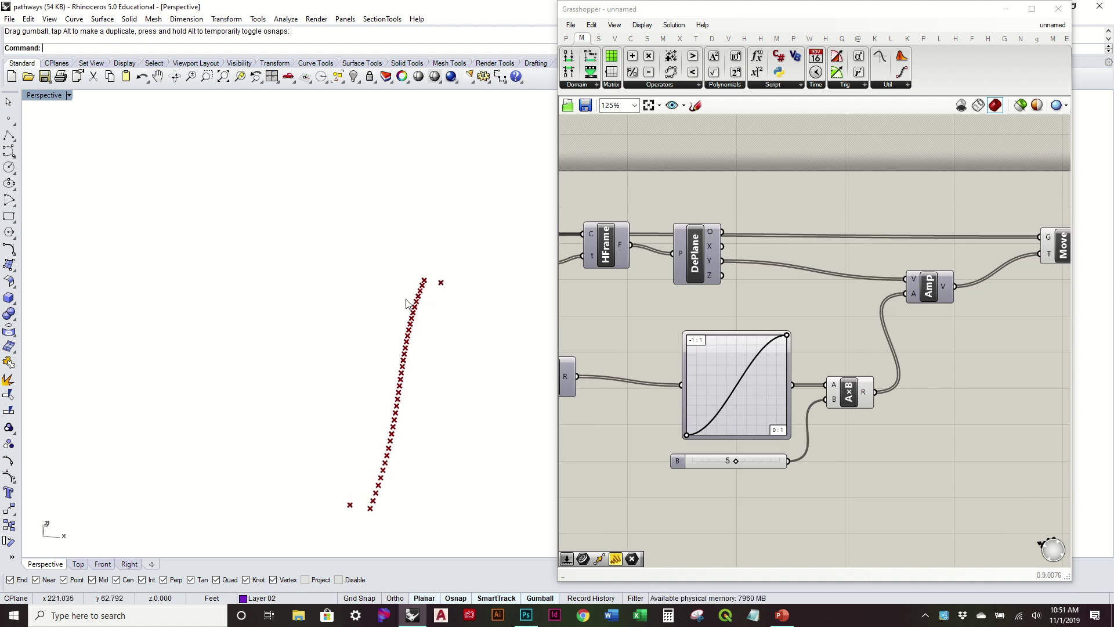
right_click_drag(821, 376, 894, 371)
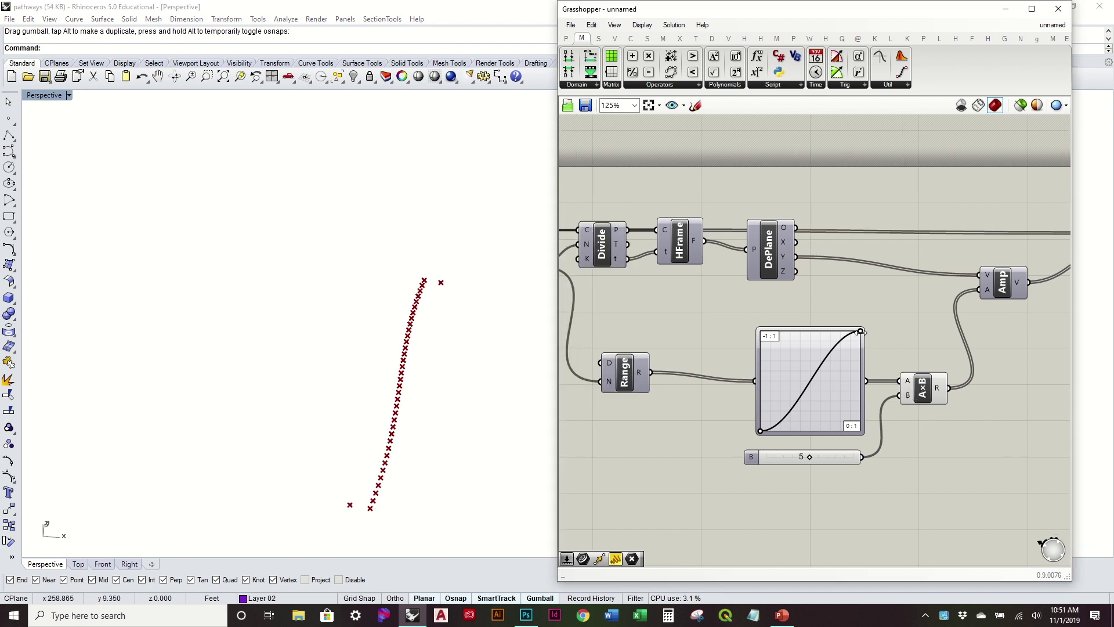
mouse_move(861, 334)
left_mouse_down()
mouse_move(773, 303)
mouse_move(788, 301)
left_mouse_up()
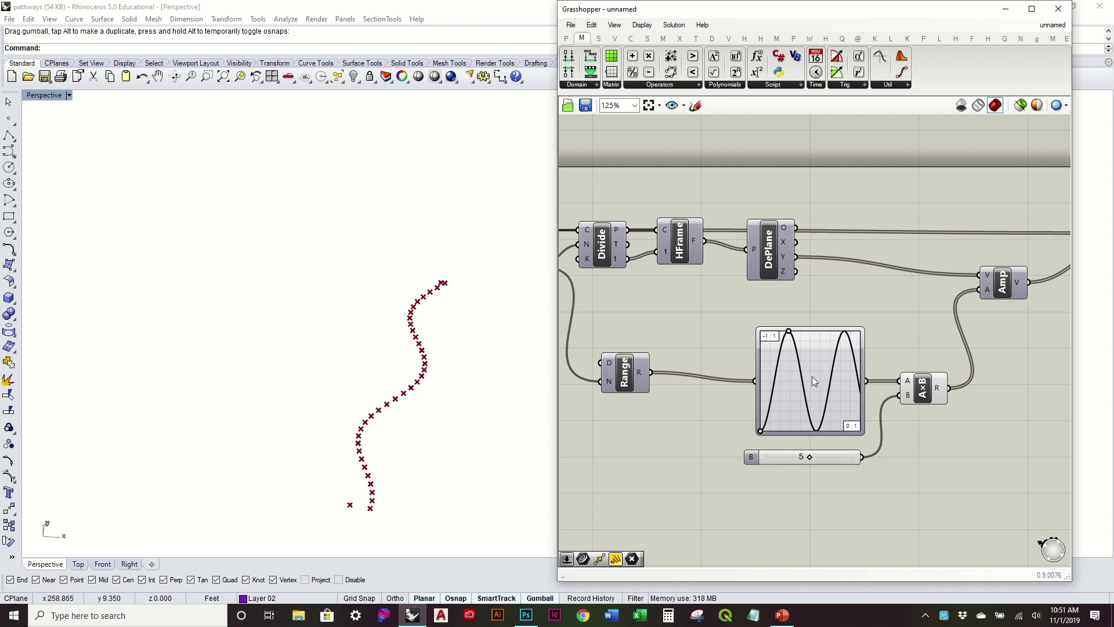
- Raise the sine graph's start handle to mid-height on the left edge of the Graph Mapper
scroll(813, 376, "up", 4)
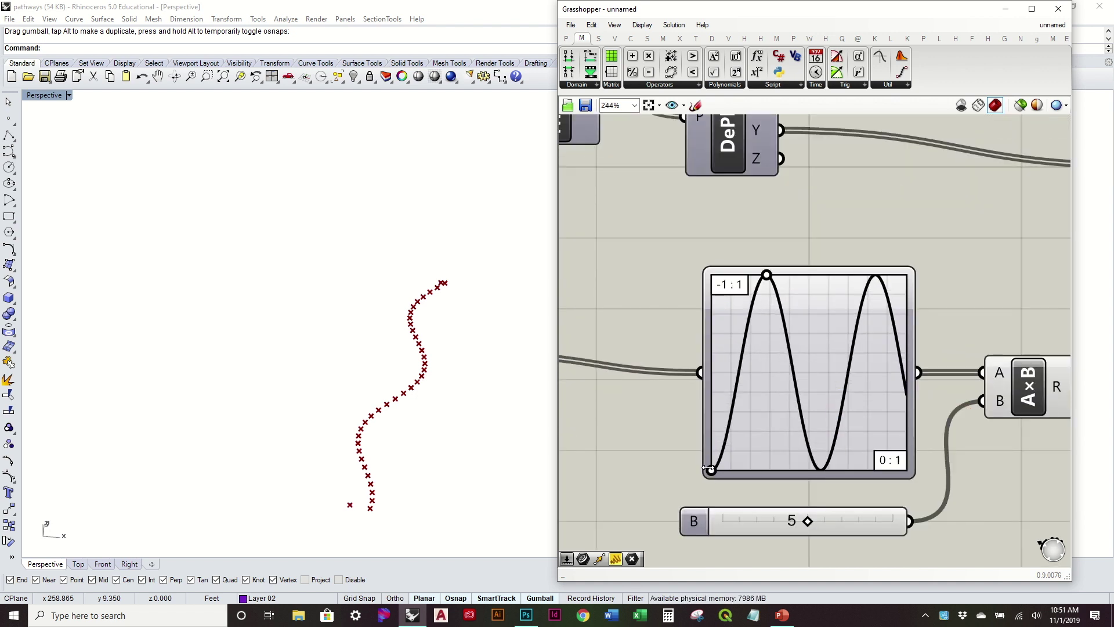
left_click_drag(715, 474, 699, 376)
scroll(701, 377, "up", 5)
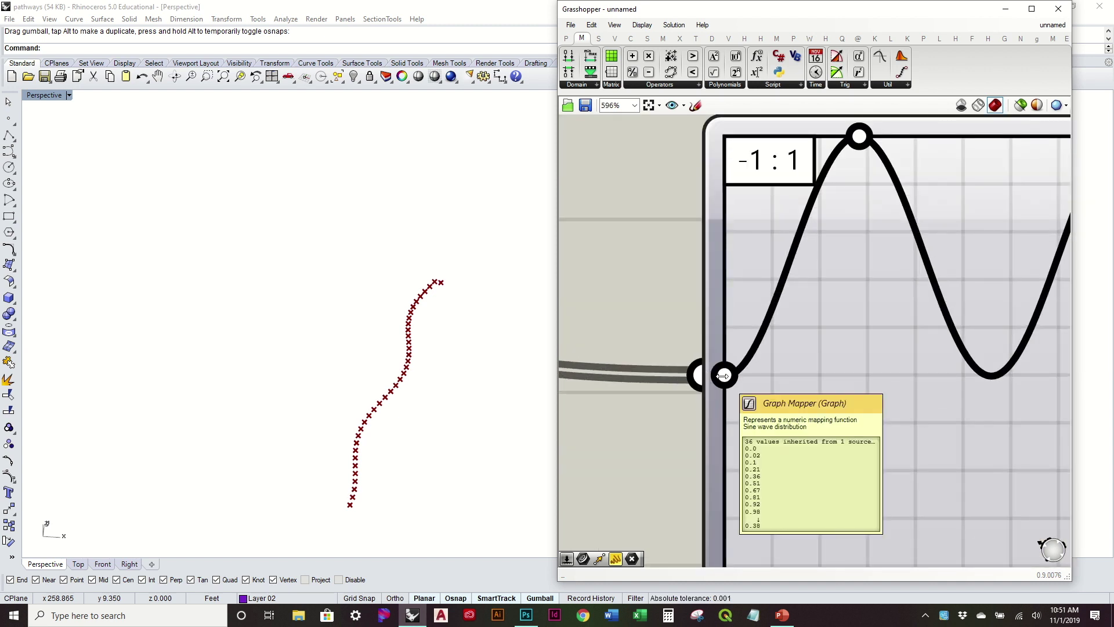
- Fine-tune the sine graph's peak handle to a quarter of the width so the curve ends at mid-height
scroll(724, 375, "down", 2)
right_click_drag(911, 326, 817, 329)
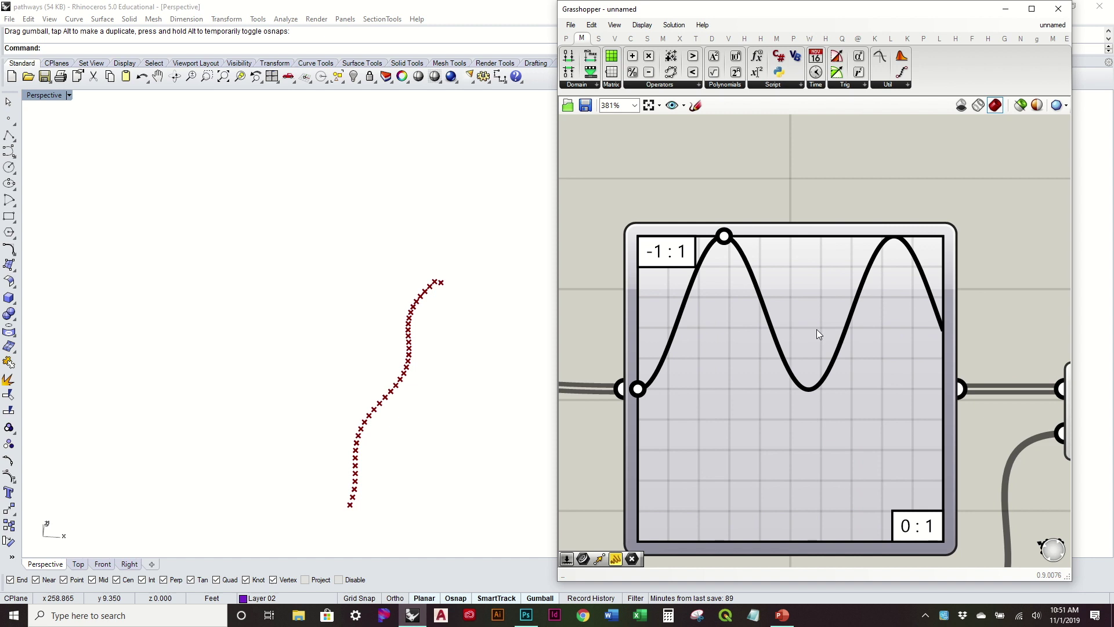
left_click_drag(725, 239, 715, 241)
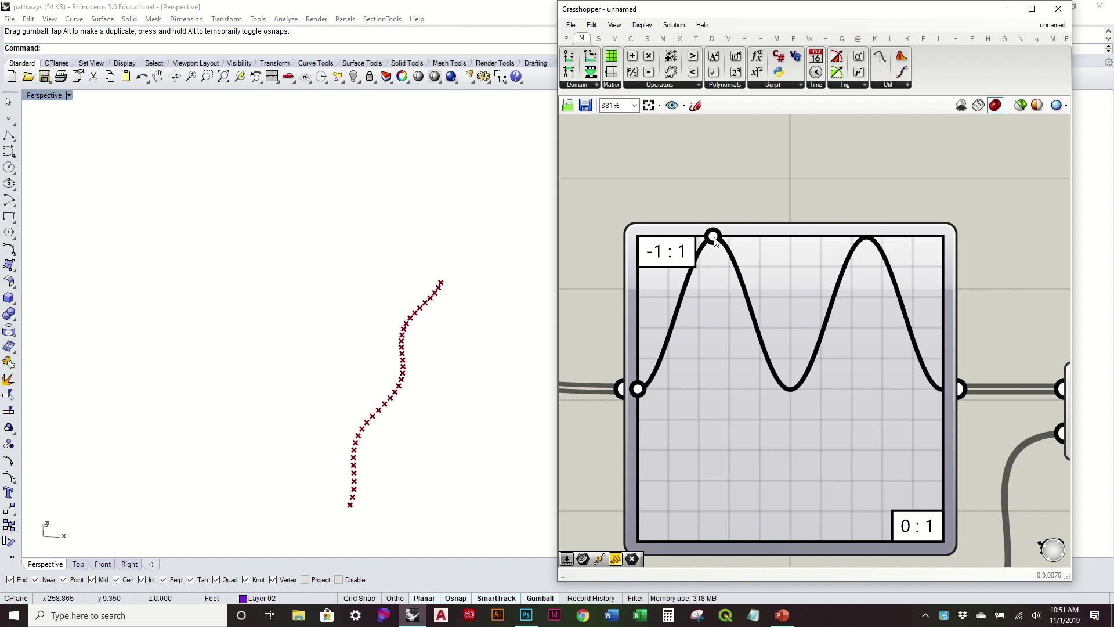
scroll(932, 385, "up", 3)
scroll(957, 401, "down", 1)
left_click_drag(621, 179, 615, 179)
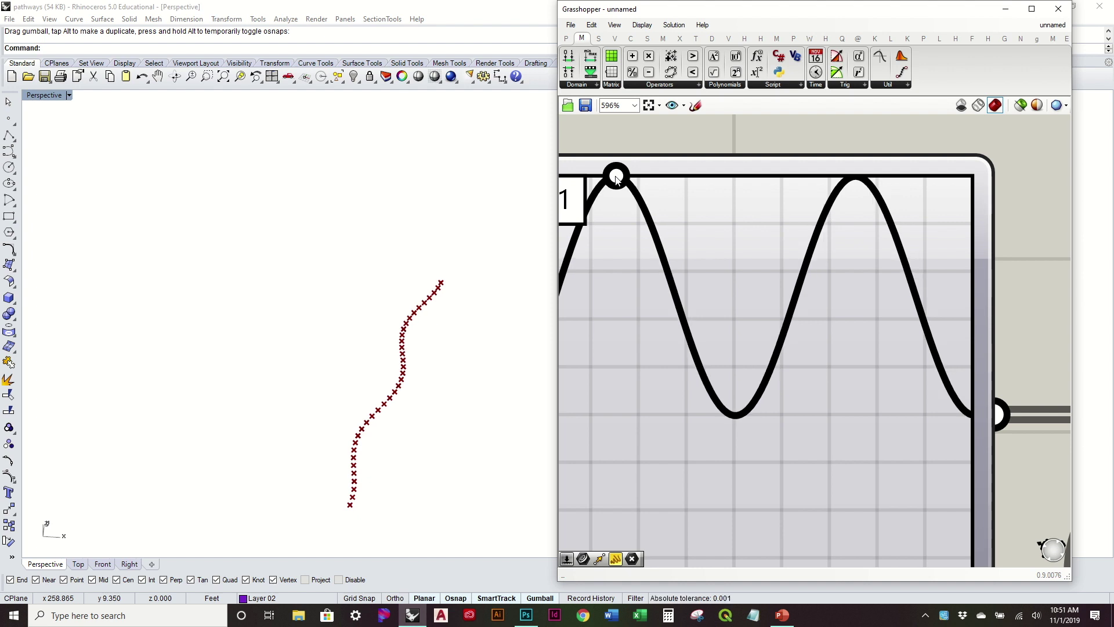
- Examine the wavy row of points from several angles alongside the Range, Graph Mapper and Multiplication setup
scroll(821, 301, "down", 4)
right_click_drag(458, 299, 445, 364)
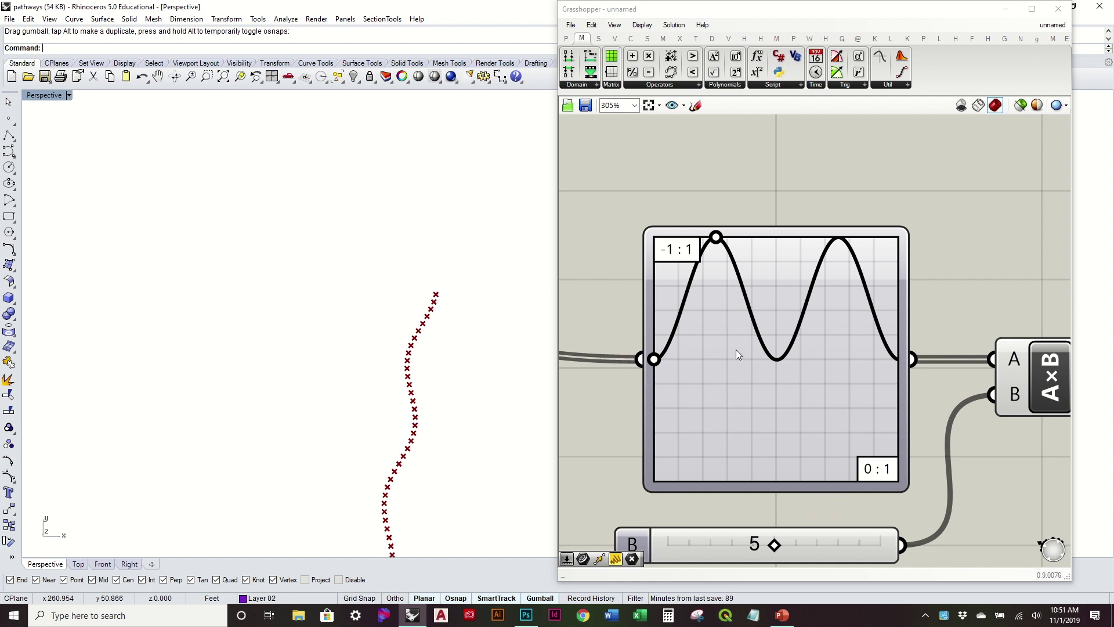
scroll(827, 365, "down", 3)
right_click_drag(829, 356, 829, 317)
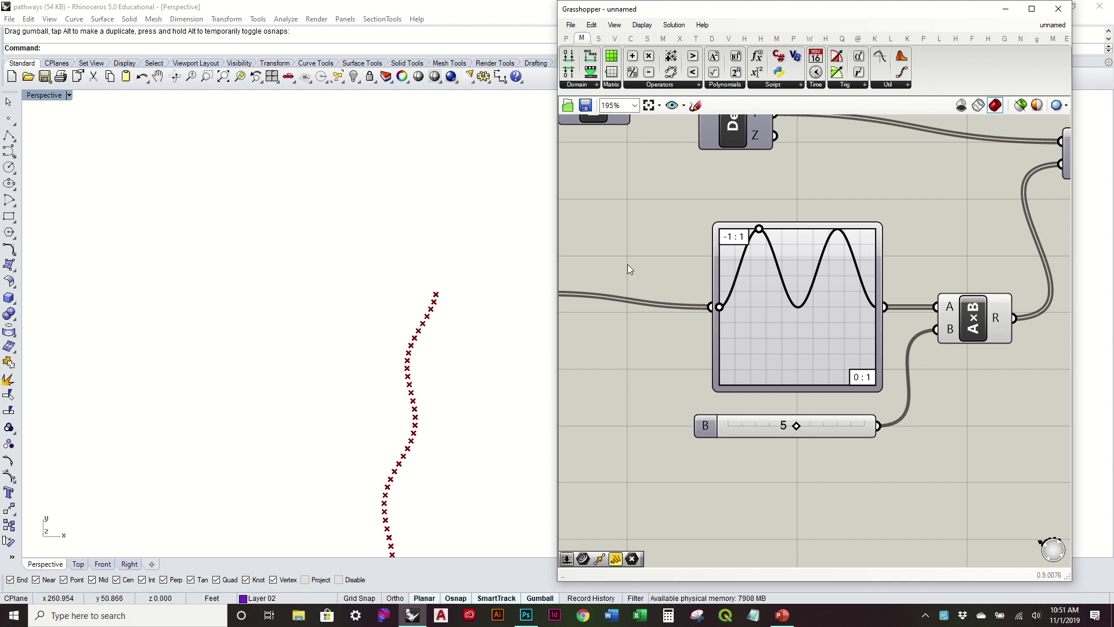
right_click_drag(505, 330, 525, 214)
scroll(870, 280, "down", 3)
right_click_drag(852, 257, 883, 304)
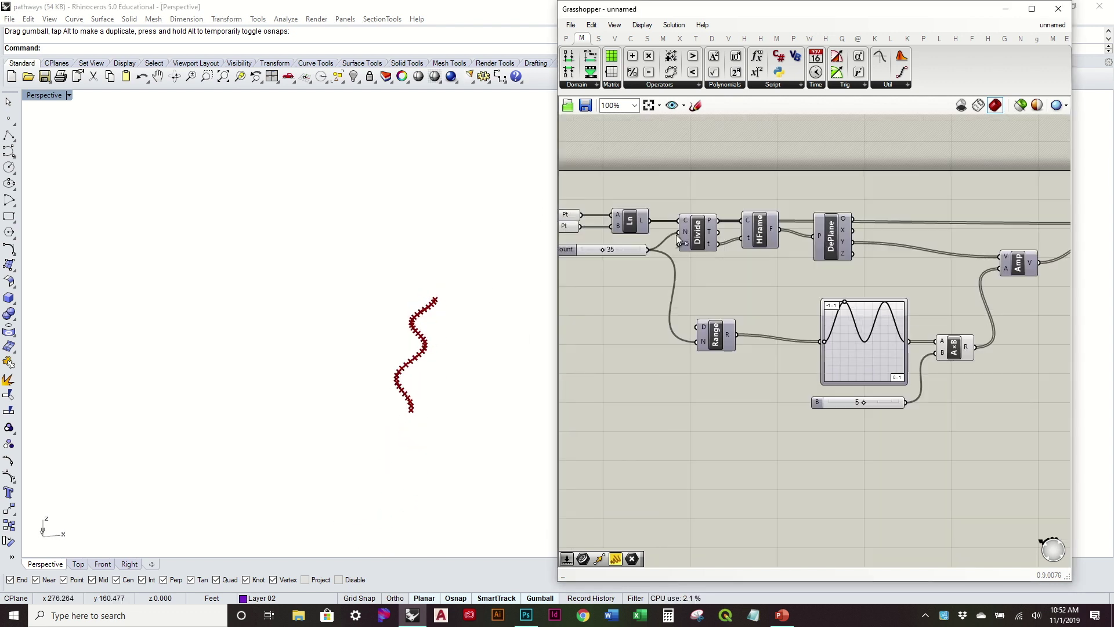
scroll(880, 305, "up", 4)
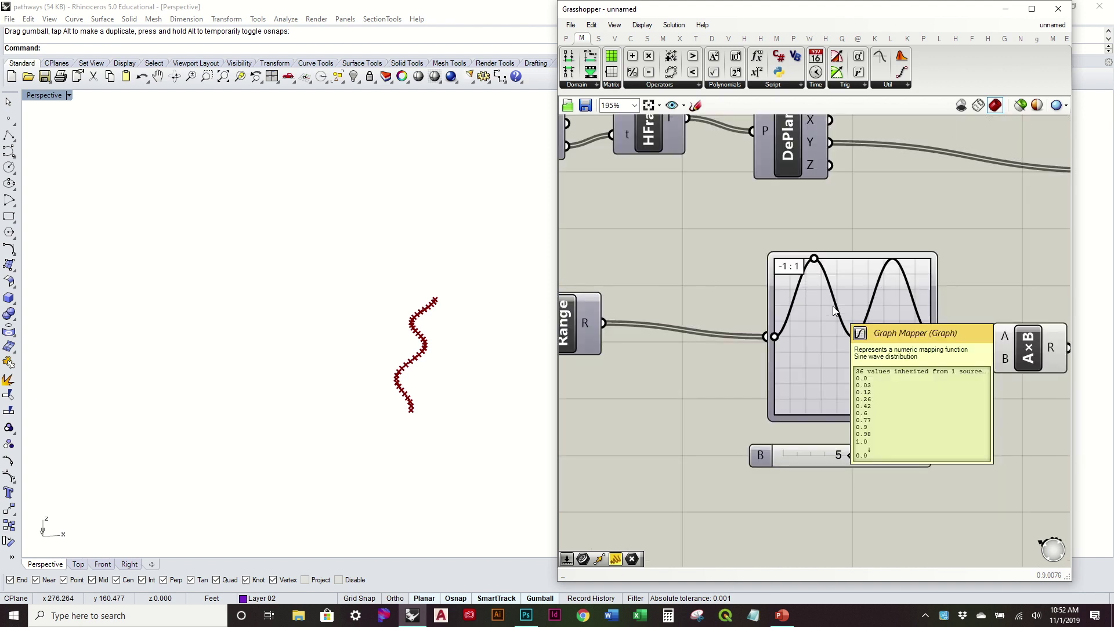
right_click_drag(842, 296, 827, 294)
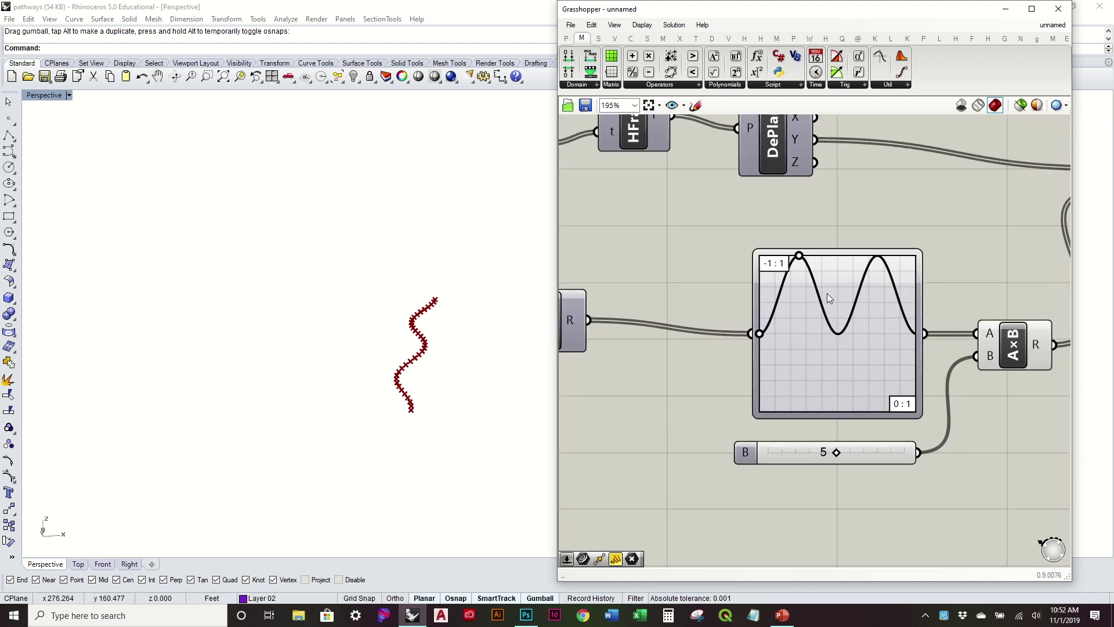
- Change the Graph Mapper's graph type to Bezier and raise its start handle to mid-height on the left edge
left_click(803, 323)
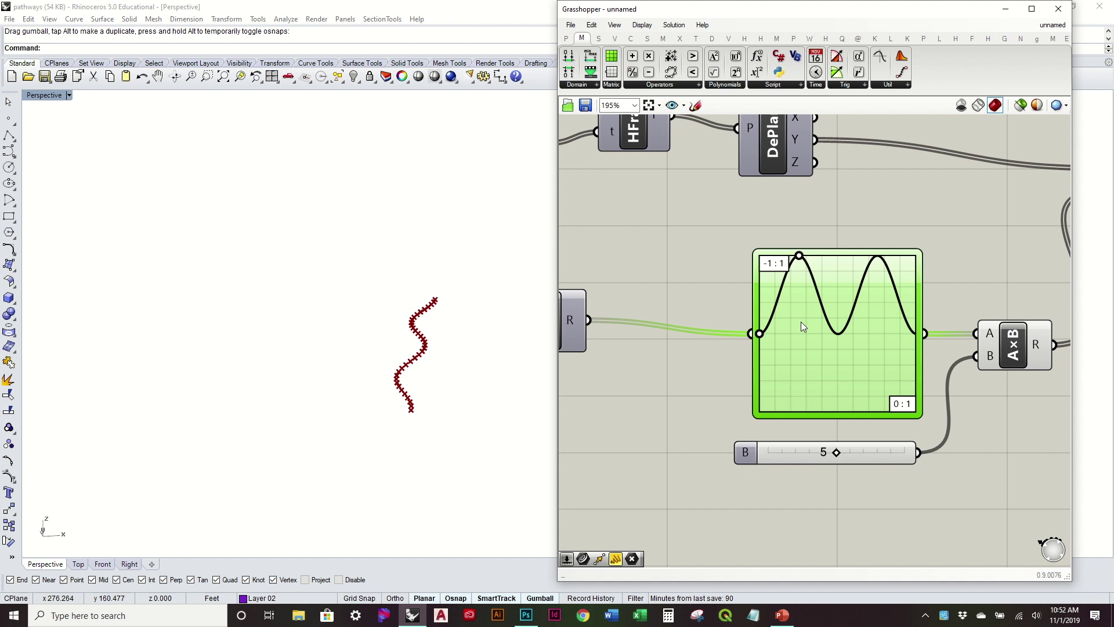
right_click(802, 323)
mouse_move(861, 488)
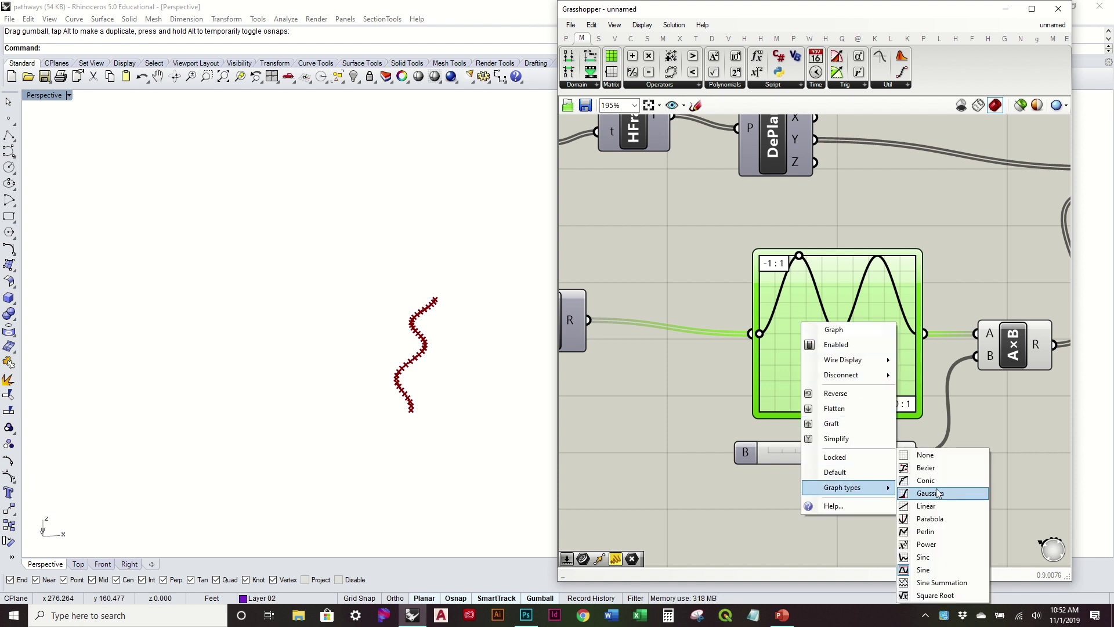
left_click(934, 464)
scroll(816, 334, "up", 1)
scroll(816, 334, "up", 1)
left_click_drag(728, 458, 708, 339)
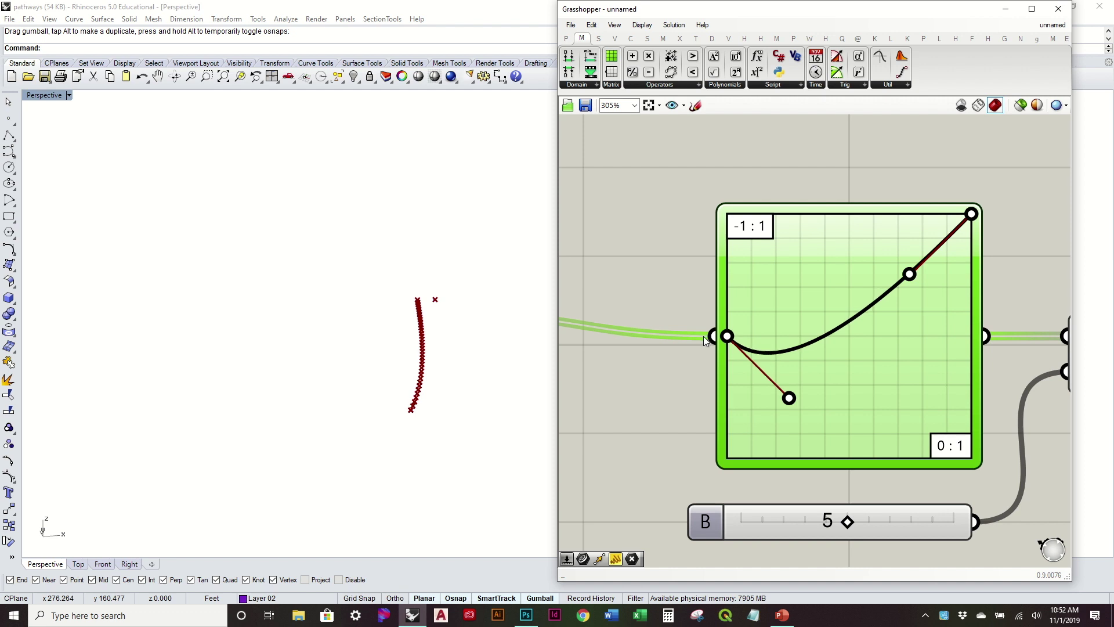
scroll(754, 338, "up", 6)
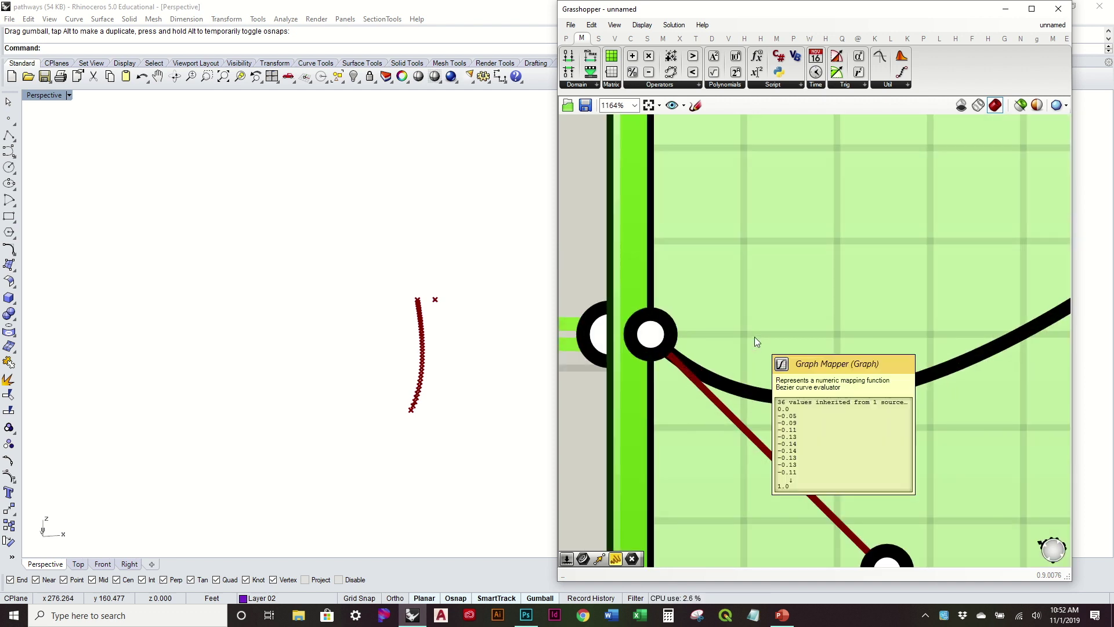
scroll(755, 336, "down", 6)
- Pull the Bezier's lower control handle down toward the graph's base and lower its end handle to mid-height
left_click_drag(790, 401, 856, 440)
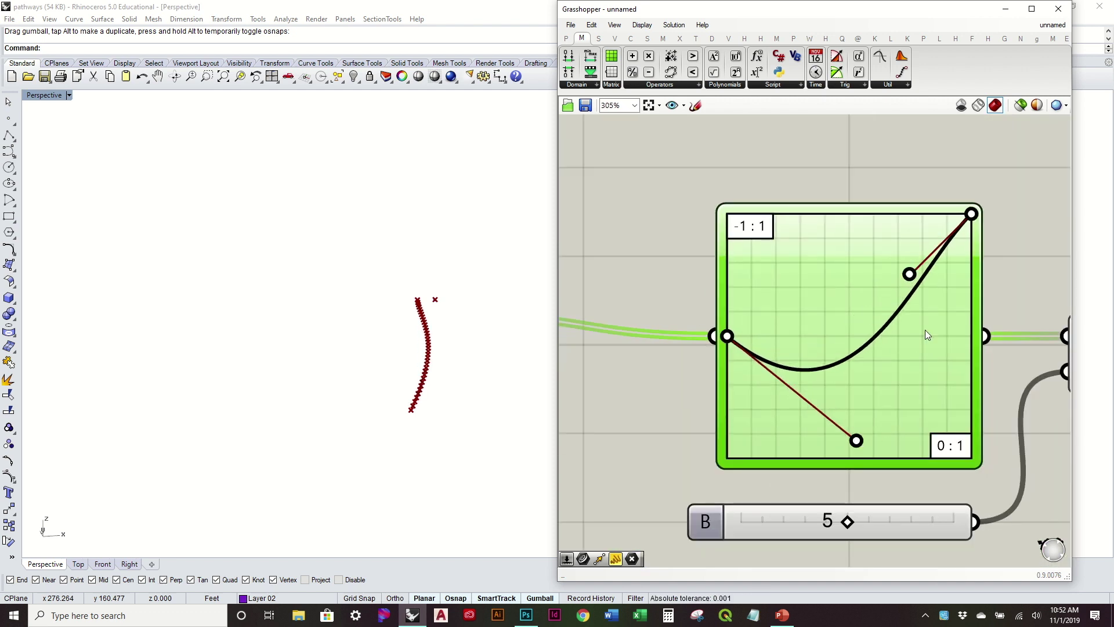
left_click_drag(968, 222, 973, 336)
scroll(974, 327, "up", 6)
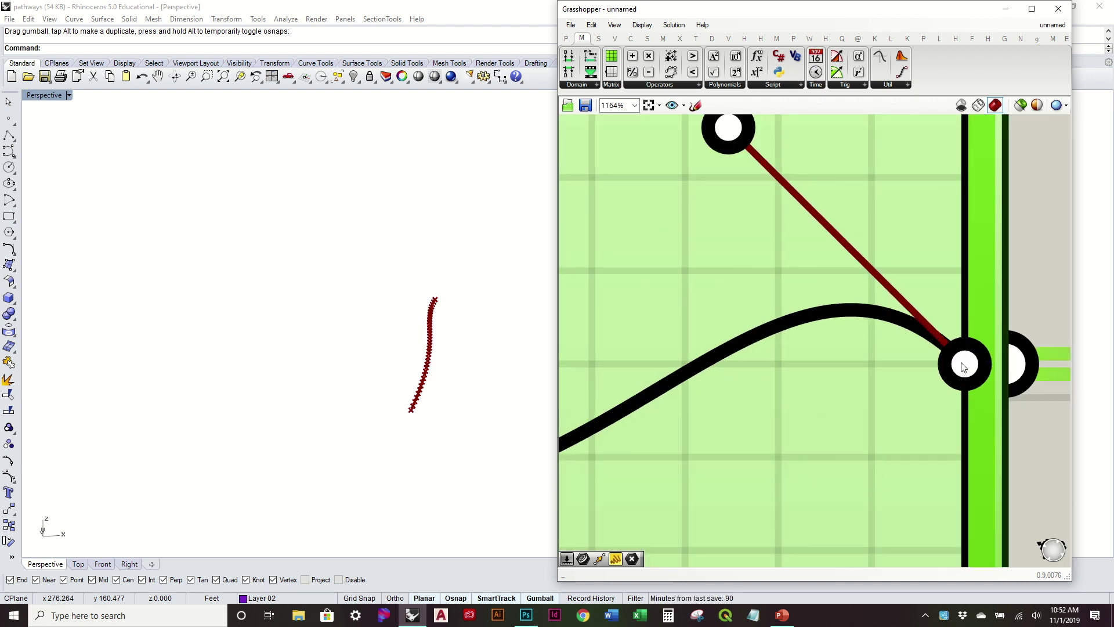
scroll(964, 366, "down", 5)
- Reshape the Bezier into an asymmetric S-curve, with one control handle on the bottom edge and the other near the top-left corner
left_click_drag(883, 277, 803, 210)
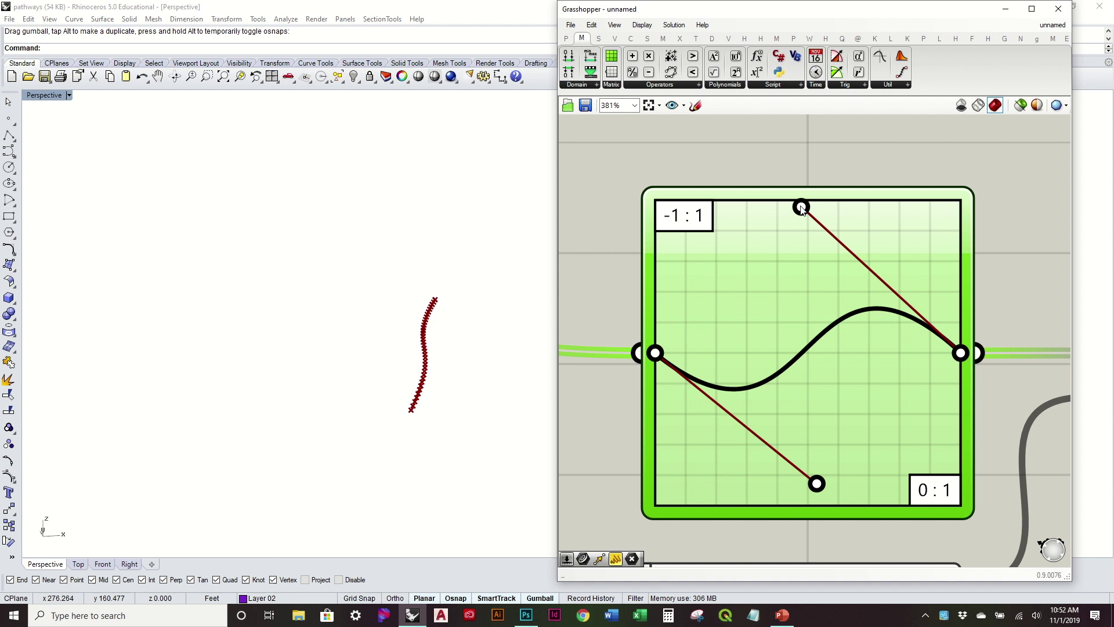
left_click_drag(817, 483, 779, 506)
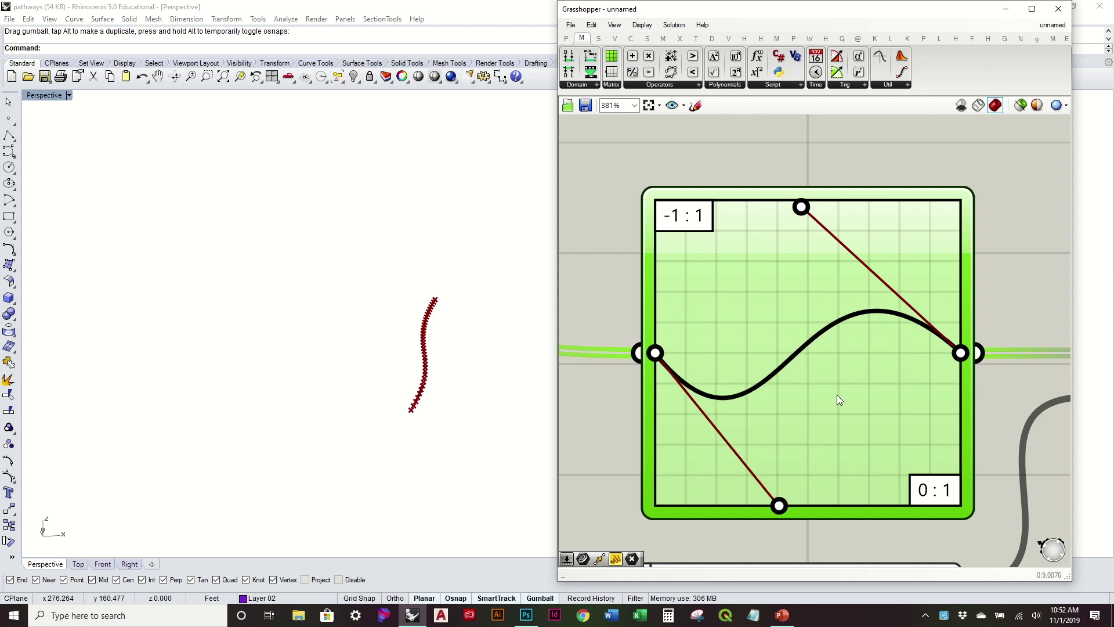
left_click_drag(802, 209, 819, 200)
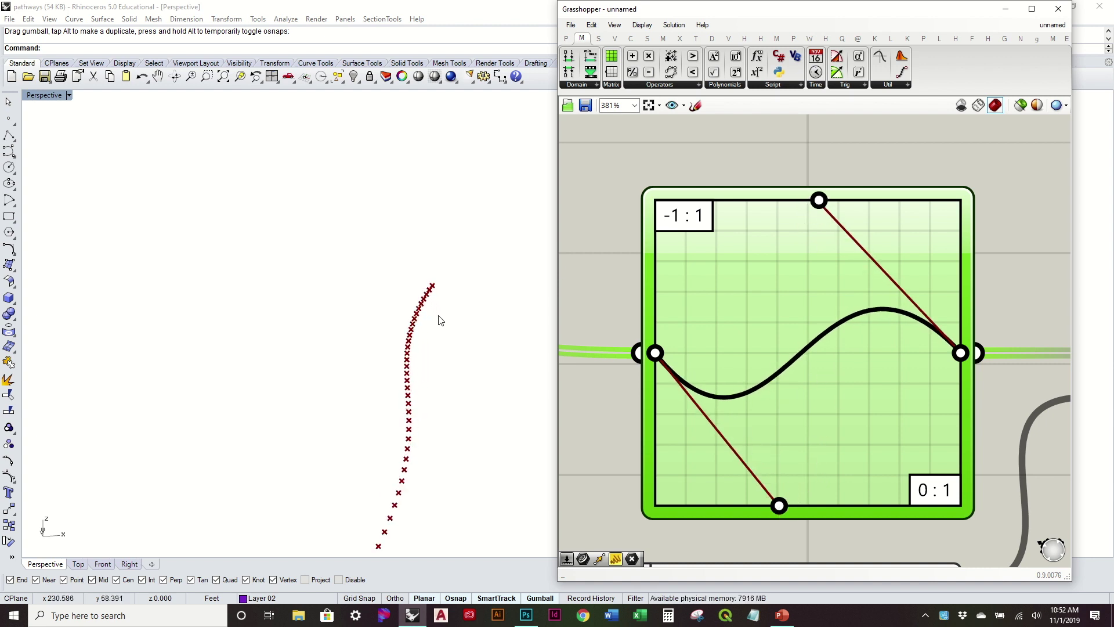
left_click_drag(819, 201, 714, 214)
right_click_drag(443, 260, 427, 395)
scroll(802, 436, "down", 3)
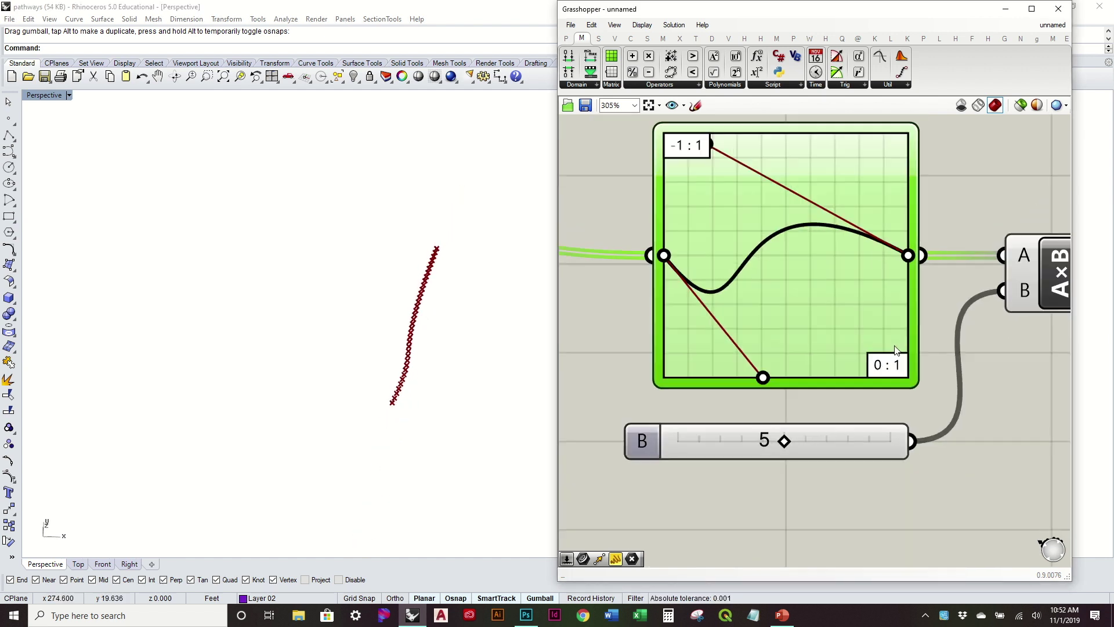
- Set Multiplication's B slider to 10 and change the Graph Mapper's graph type to Perlin
left_click_drag(808, 423, 883, 444)
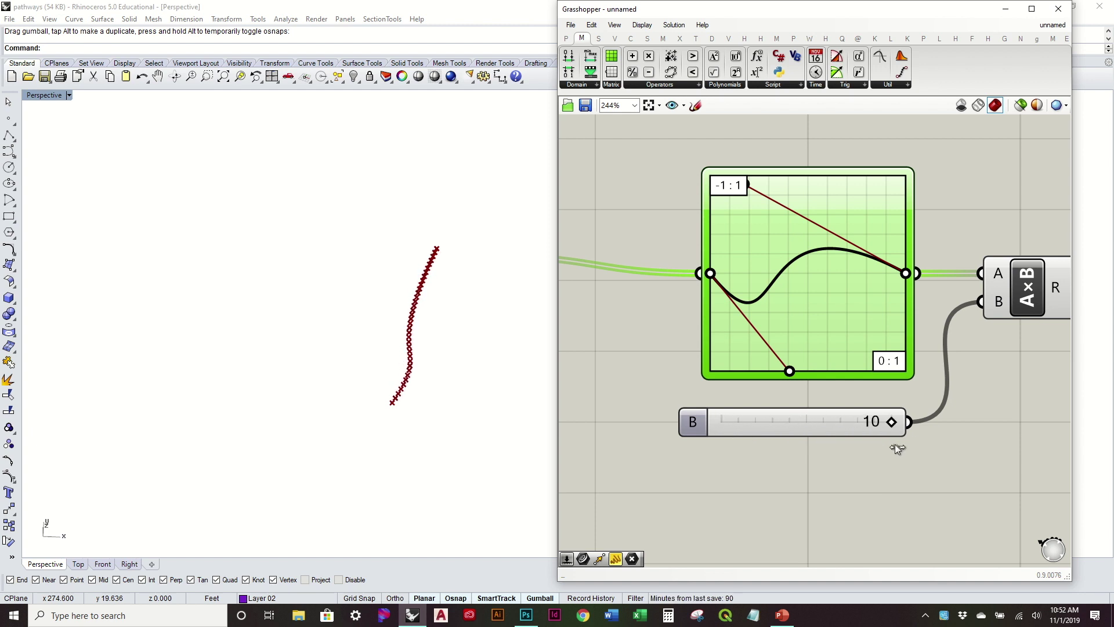
right_click(853, 318)
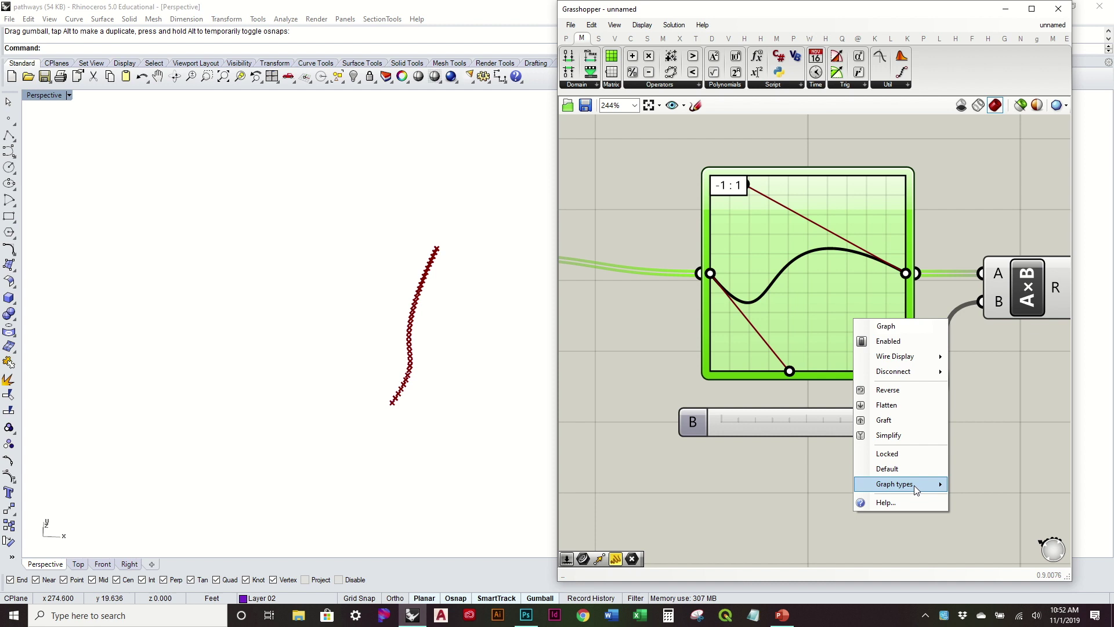
mouse_move(915, 485)
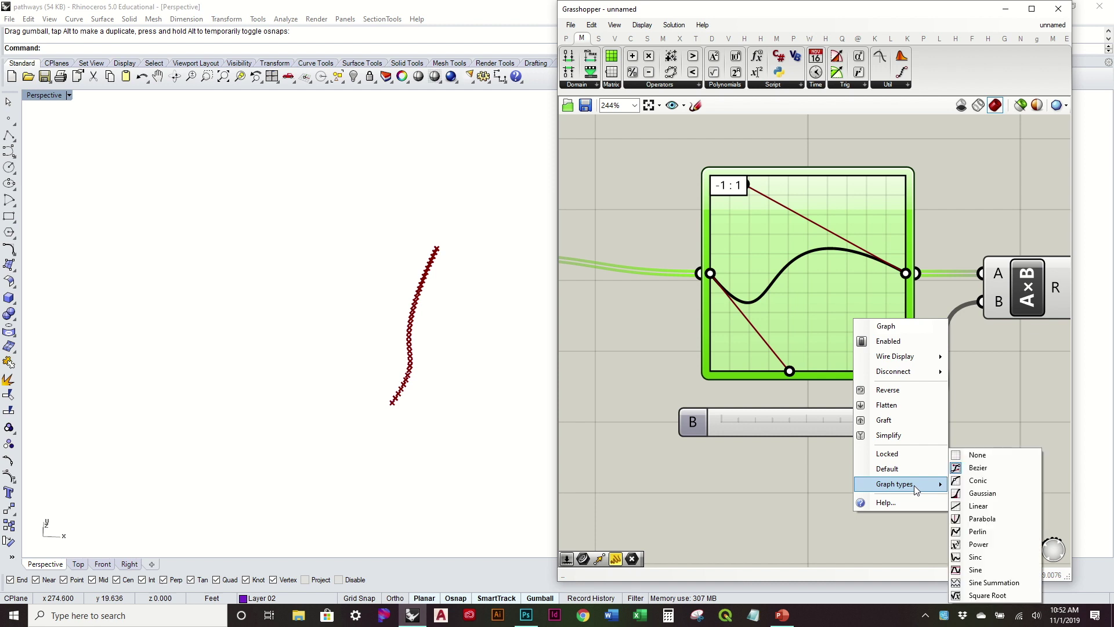
left_click(978, 532)
- Adjust the Perlin graph by lowering its centre handle, slightly widening the wave and lowering the separate handle near the right edge
scroll(764, 273, "up", 3)
left_click_drag(842, 289, 842, 323)
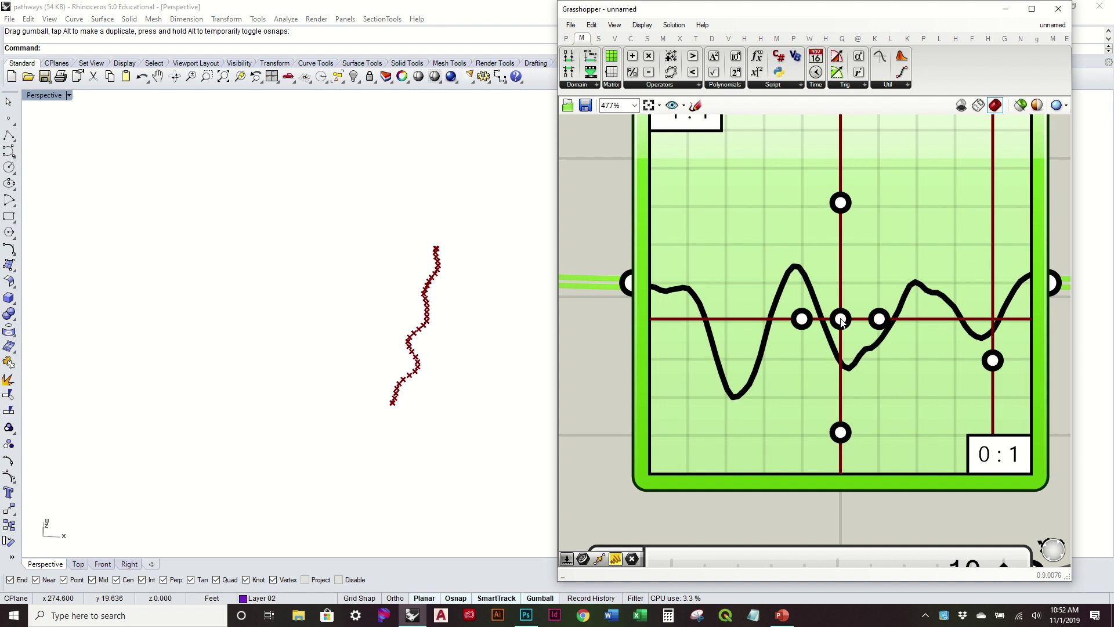
left_click_drag(841, 433, 841, 435)
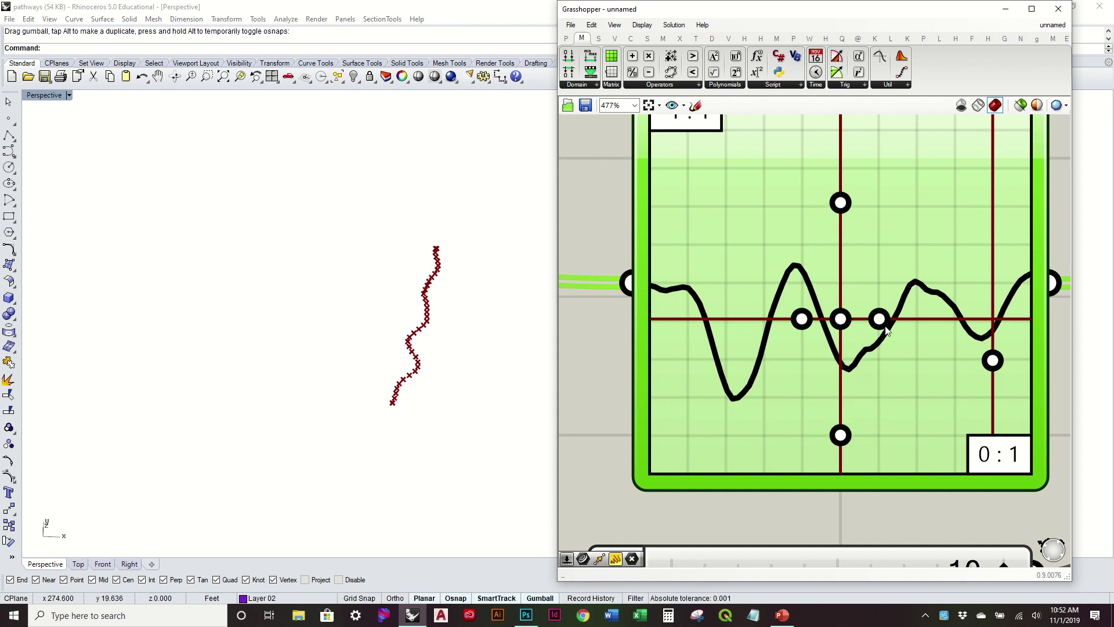
left_click_drag(882, 327, 884, 328)
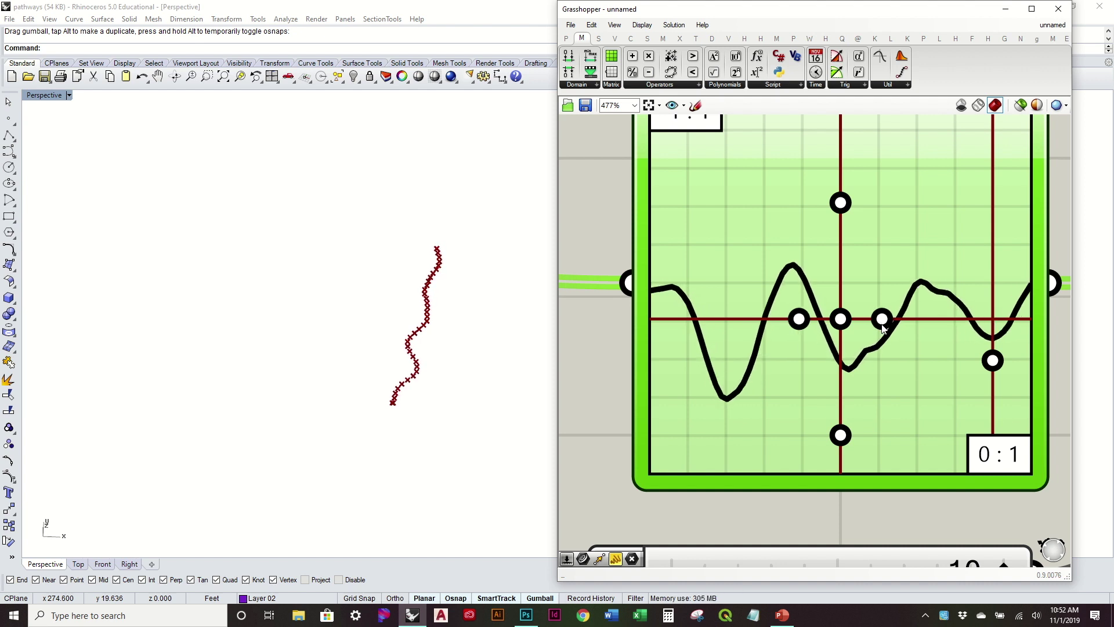
right_click_drag(488, 288, 493, 332)
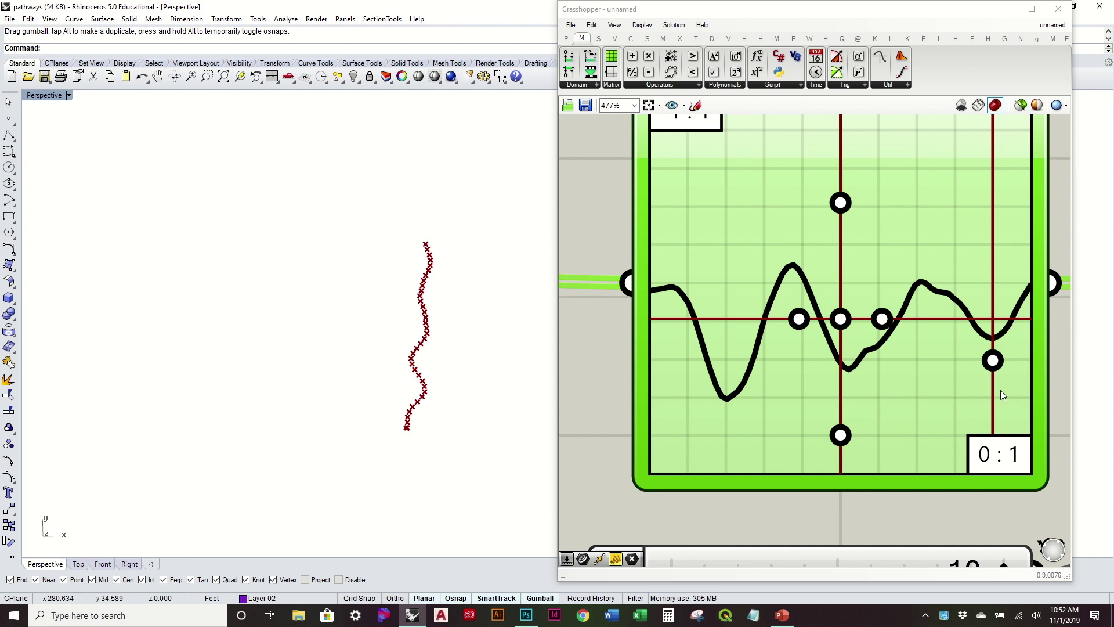
left_click_drag(994, 361, 977, 455)
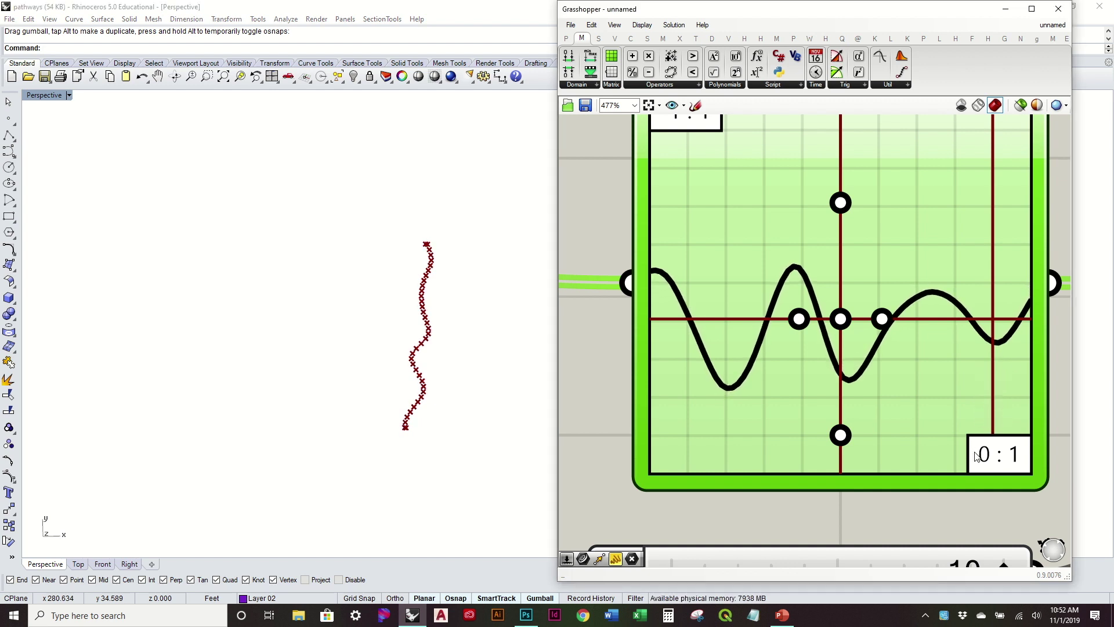
- Widen the Graph Mapper's Perlin wave and raise its centre handle to about the graph's mid-height
left_click_drag(876, 318, 897, 316)
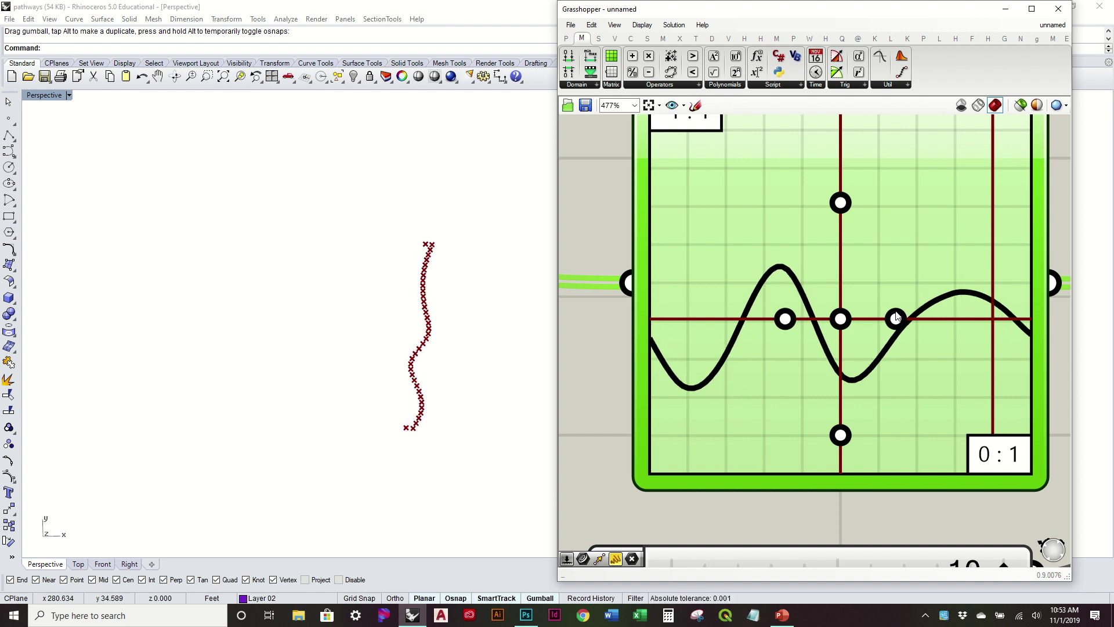
left_click_drag(896, 315, 843, 268)
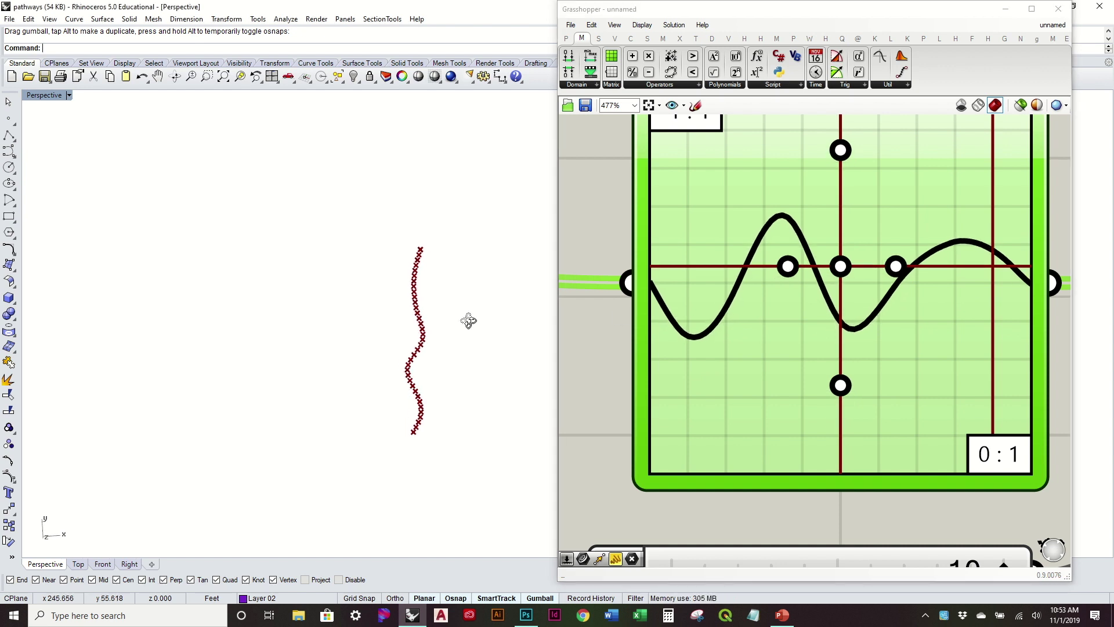
scroll(476, 301, "down", 3)
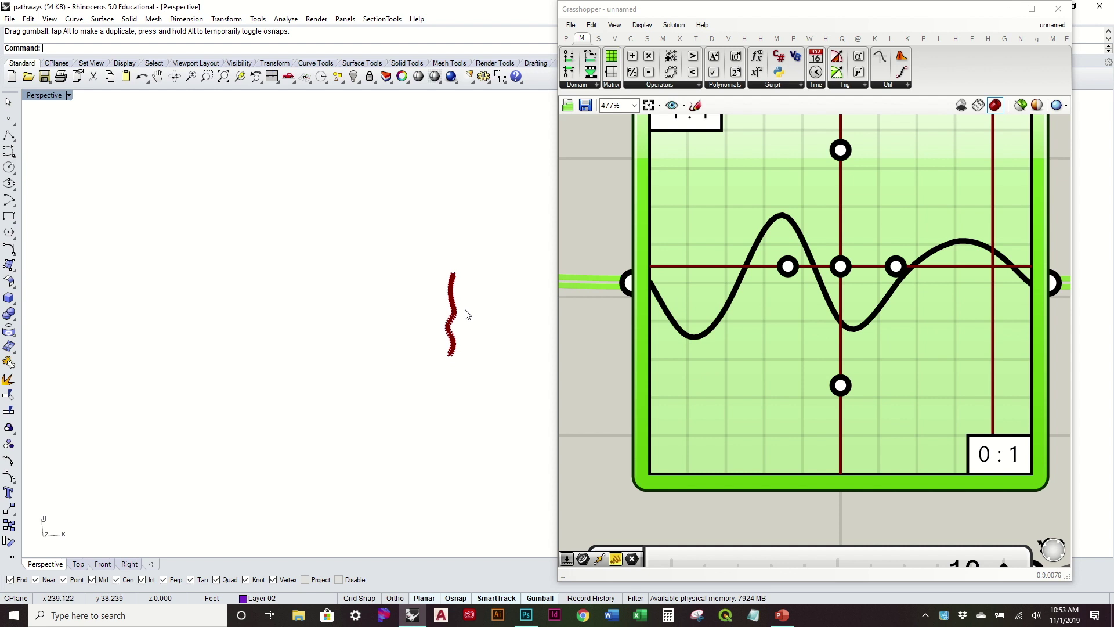
scroll(468, 315, "up", 3)
scroll(489, 331, "down", 4)
scroll(506, 244, "up", 4)
scroll(975, 350, "down", 5)
- Shift the Move component slightly closer to the Amplitude component
right_click_drag(940, 336, 799, 353)
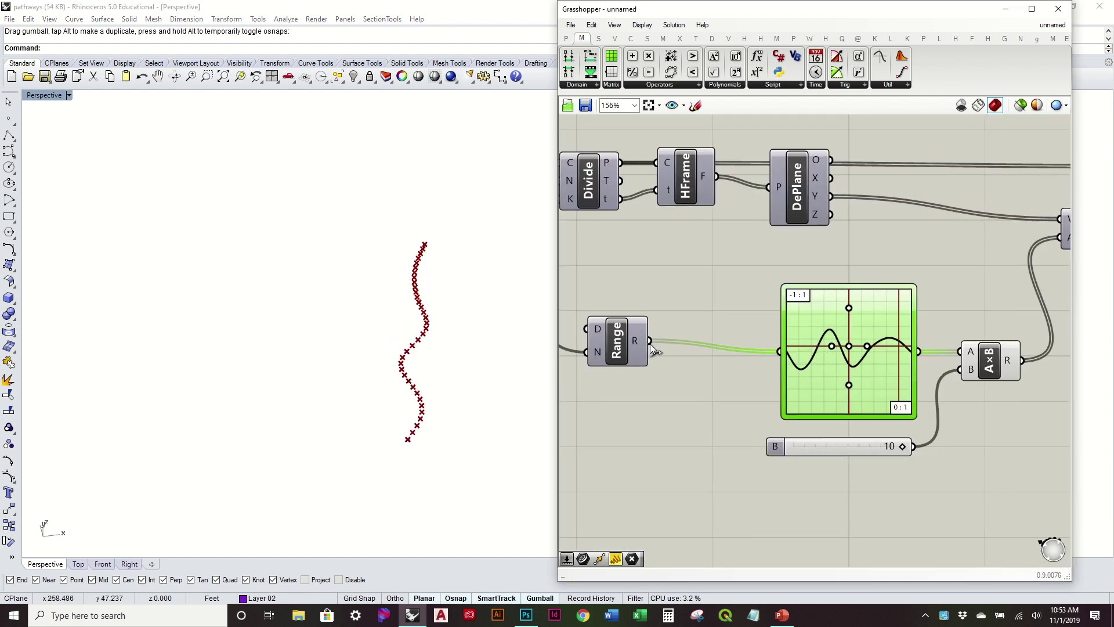
right_click_drag(928, 293, 777, 364)
left_click(778, 365)
right_click_drag(897, 320, 852, 338)
right_click_drag(397, 398, 383, 346)
scroll(786, 337, "down", 3)
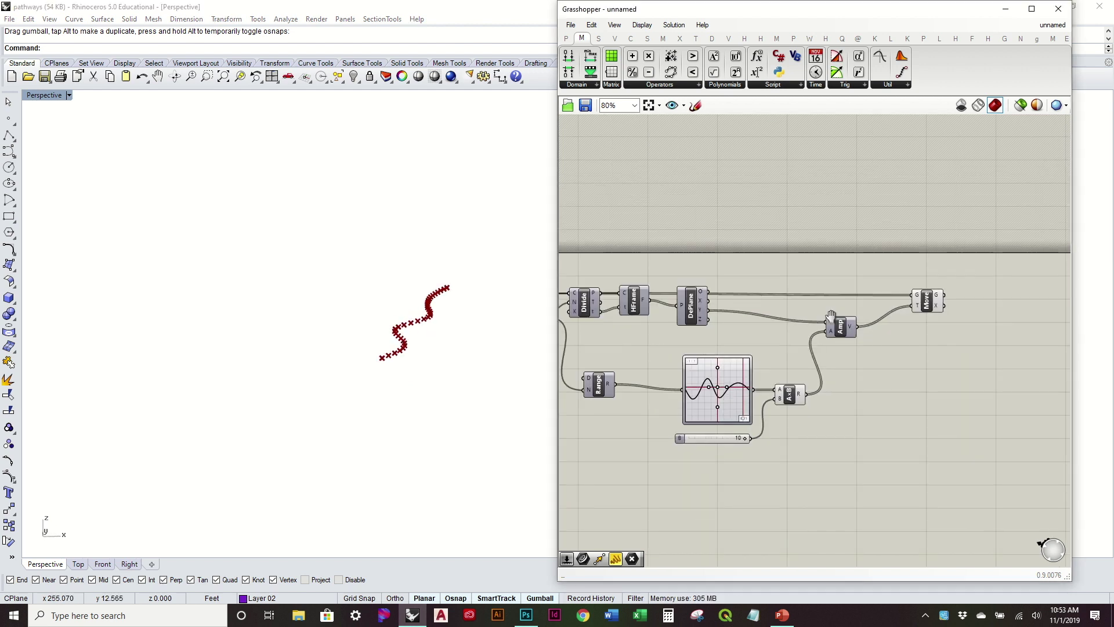
scroll(774, 311, "up", 2)
left_click(828, 342)
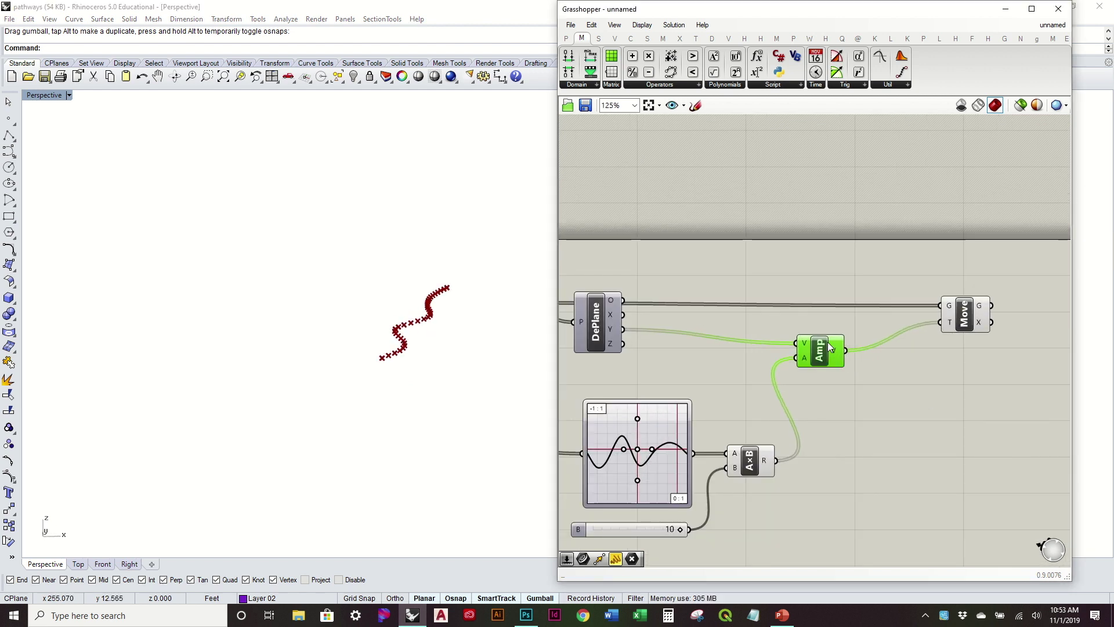
left_click_drag(968, 323, 944, 317)
left_click(916, 404)
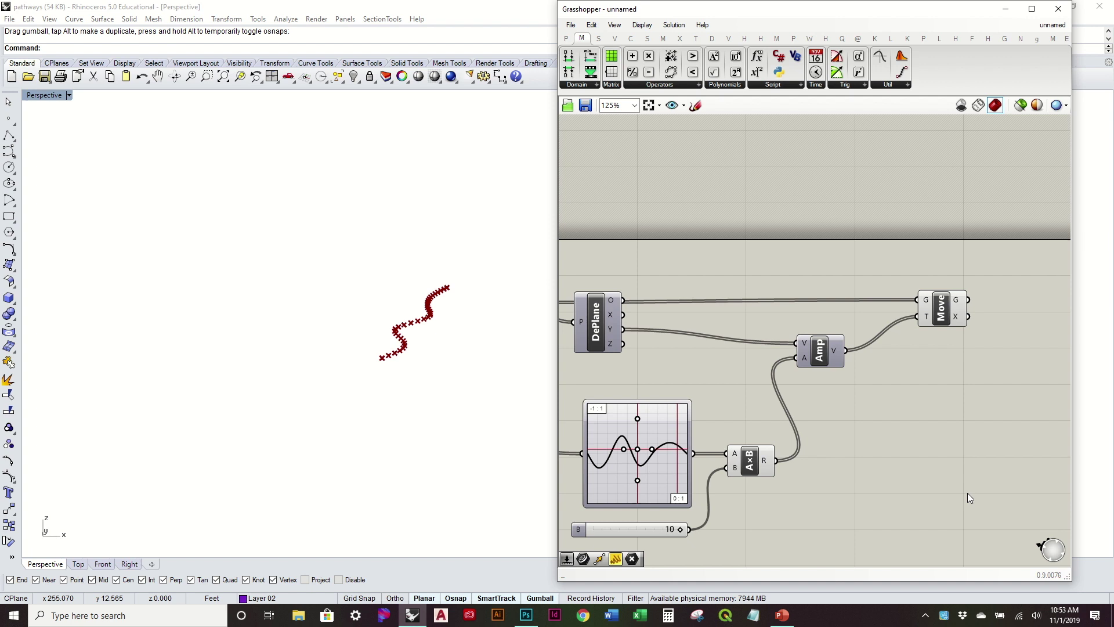
- Add a second Move component and feed it the geometry output of the first Move
double_click(852, 405)
type("move")
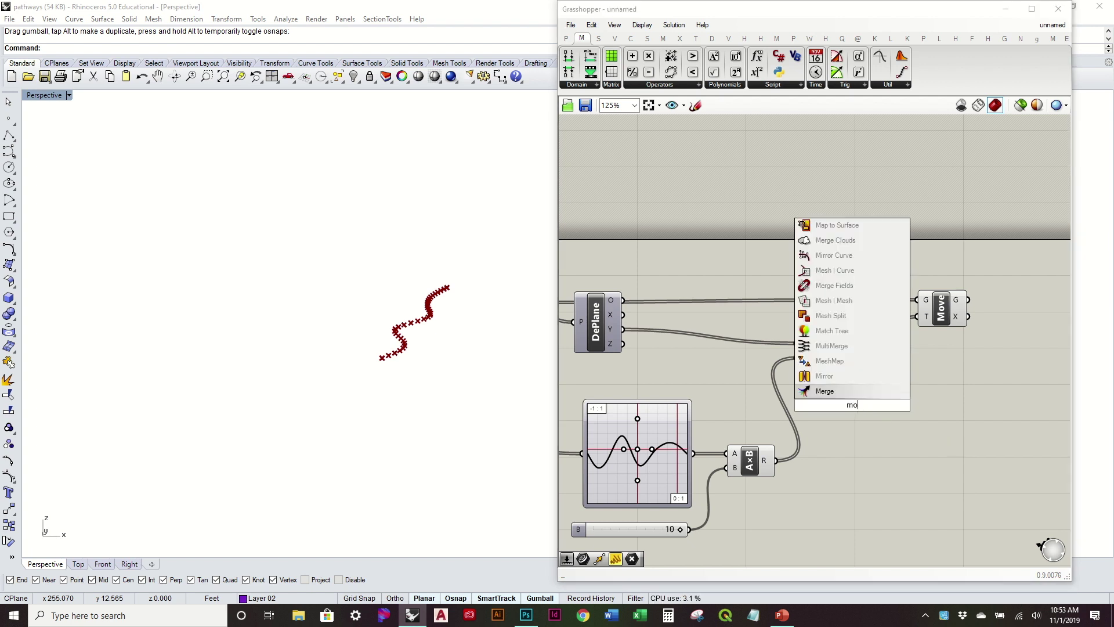
key("Return")
left_click_drag(853, 409, 995, 412)
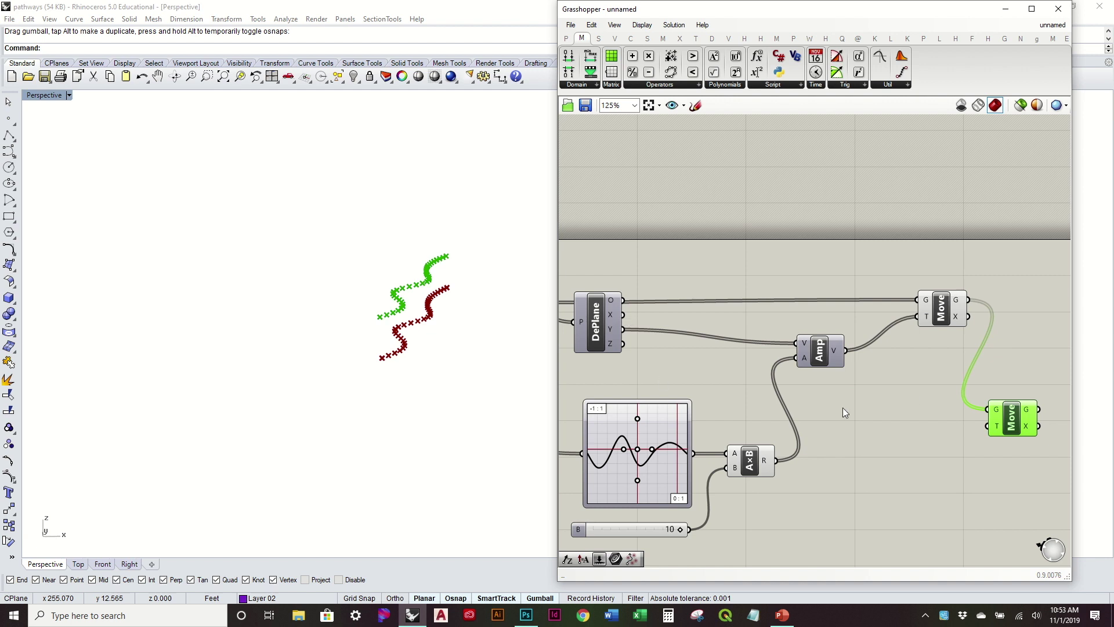
- Add a Unit Z component and connect it to the second Move's translation input
right_click_drag(845, 413, 800, 347)
double_click(924, 415)
type("z")
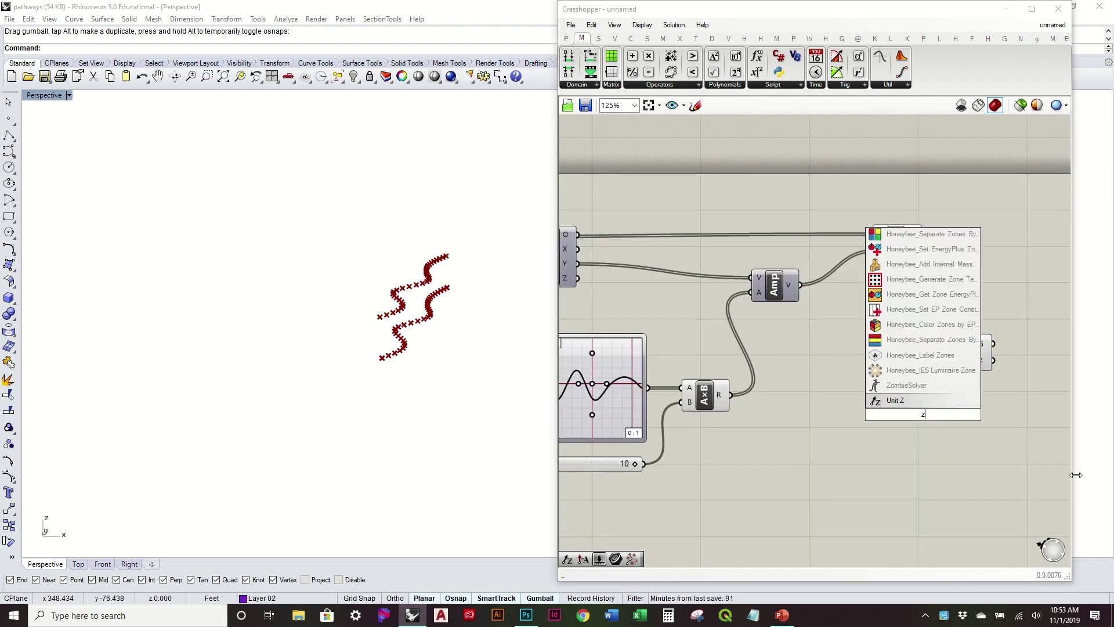
key("Return")
left_click_drag(944, 369, 944, 369)
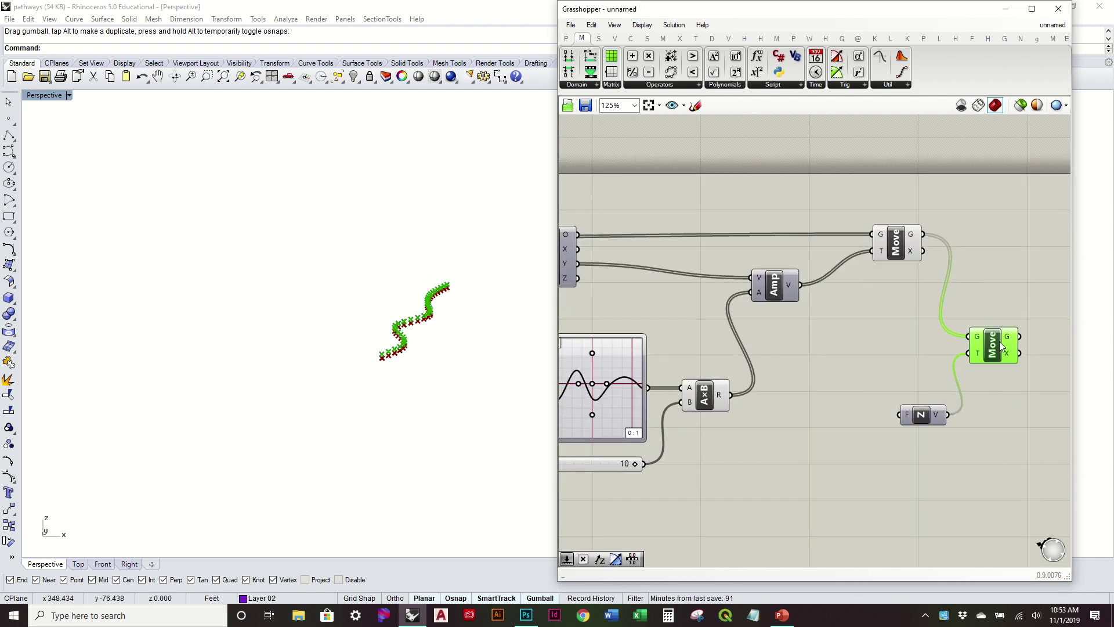
- Duplicate the Graph Mapper, its B slider and the Multiplication component, placing the copies just below the originals
right_click_drag(882, 396, 951, 347)
left_click(874, 365)
left_click_drag(816, 463, 684, 341)
right_click_drag(669, 349, 806, 346)
left_click_drag(823, 340, 838, 496, "alt")
left_click(988, 436)
right_click_drag(982, 500, 976, 406)
left_click_drag(971, 495, 801, 380)
left_click_drag(807, 385, 791, 427)
- Set the lower Y limit (Y[0]) of the duplicated Graph Mapper to 0
double_click(817, 392)
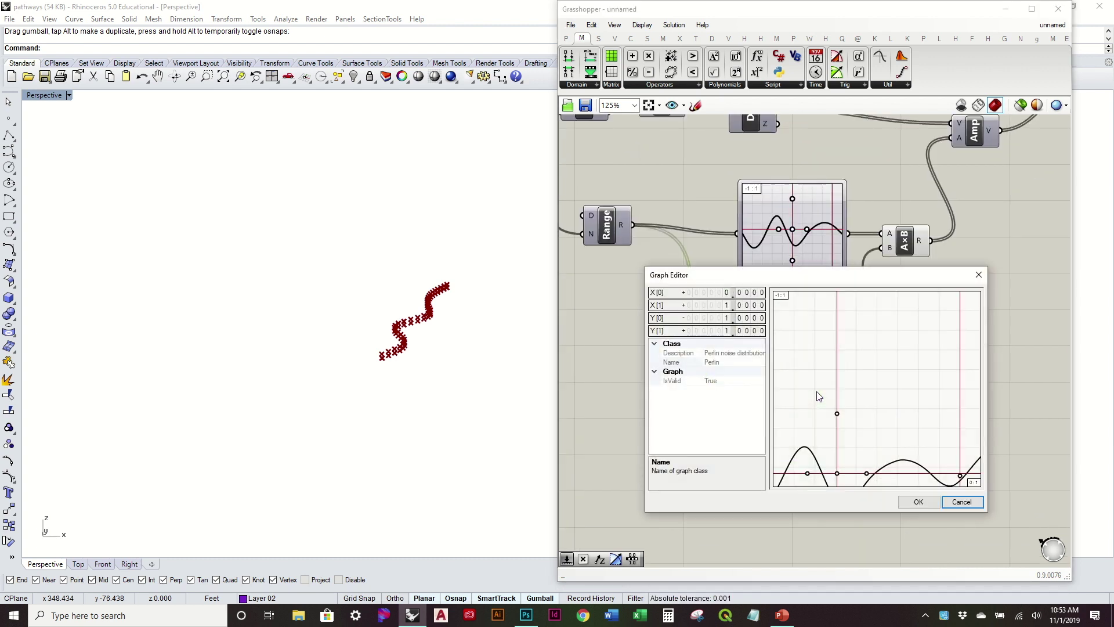
double_click(724, 324)
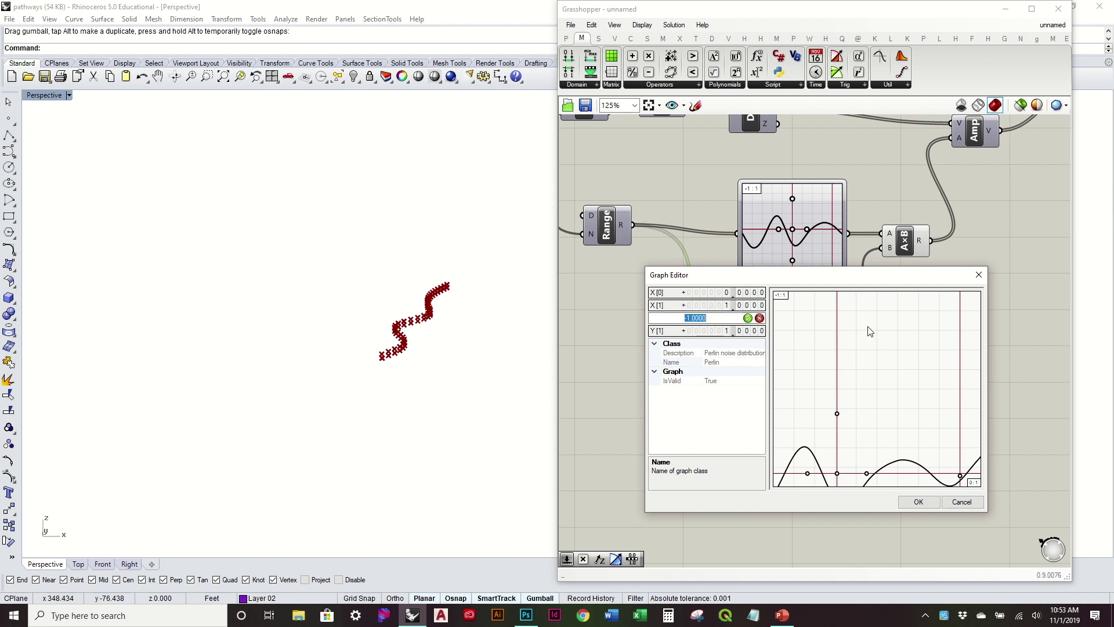
left_click(747, 318)
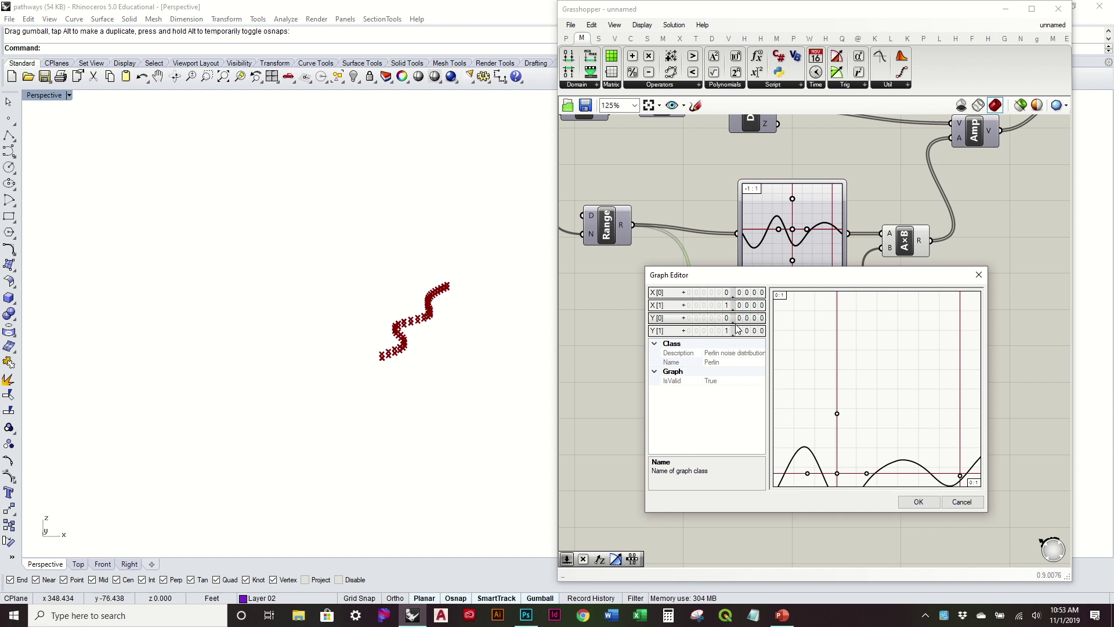
left_click(911, 501)
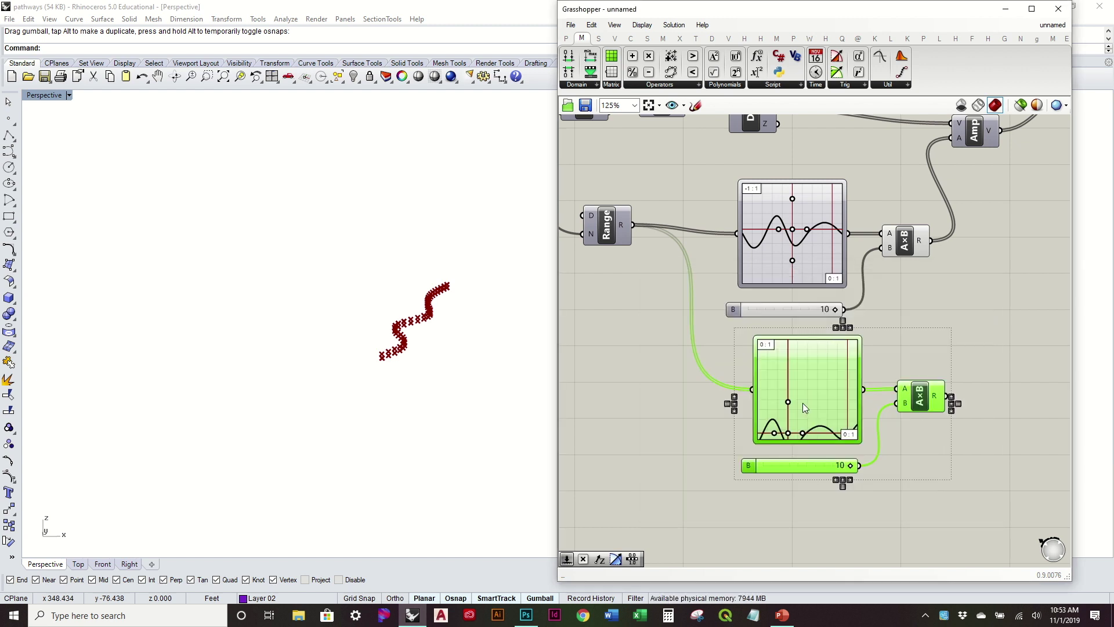
- Change the duplicated Graph Mapper's graph type to Sine and move its peak handle to the graph's horizontal middle
right_click(806, 380)
mouse_move(882, 549)
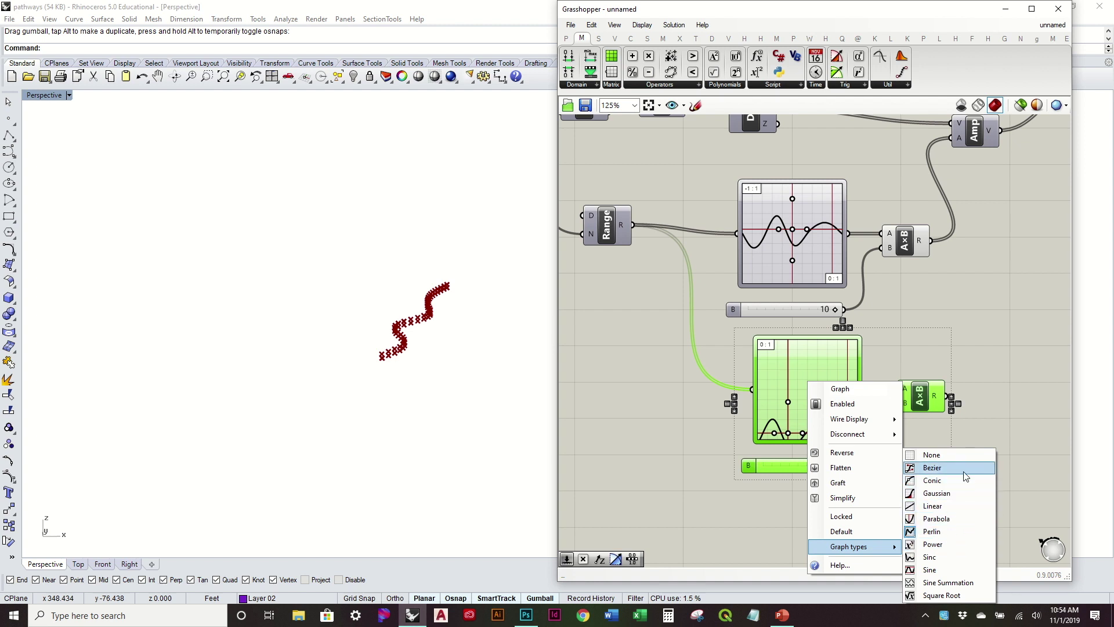
left_click(946, 570)
scroll(847, 404, "up", 3)
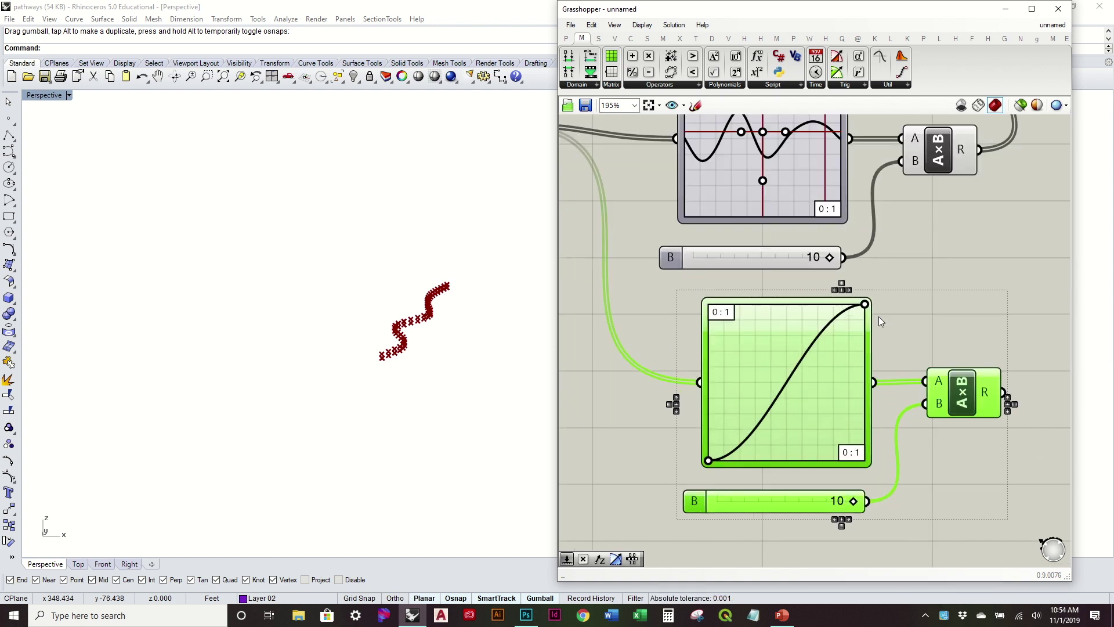
left_click_drag(860, 308, 793, 300)
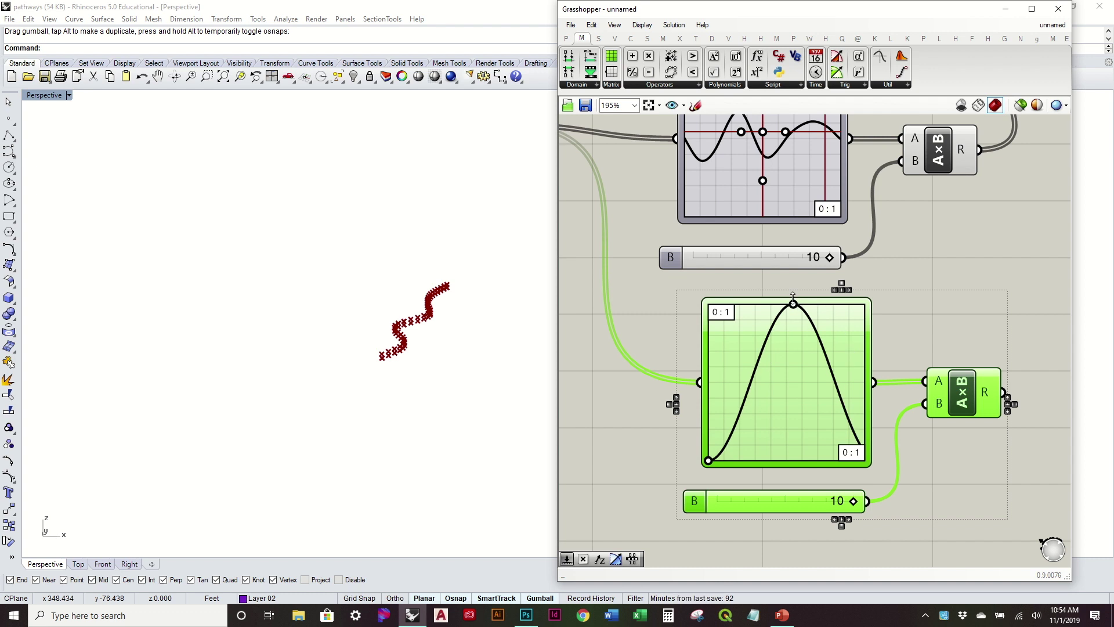
left_click(916, 348)
- Connect the duplicated Multiplication's result to Unit Z's factor input and turn off the first Move's preview
scroll(835, 483, "down", 4)
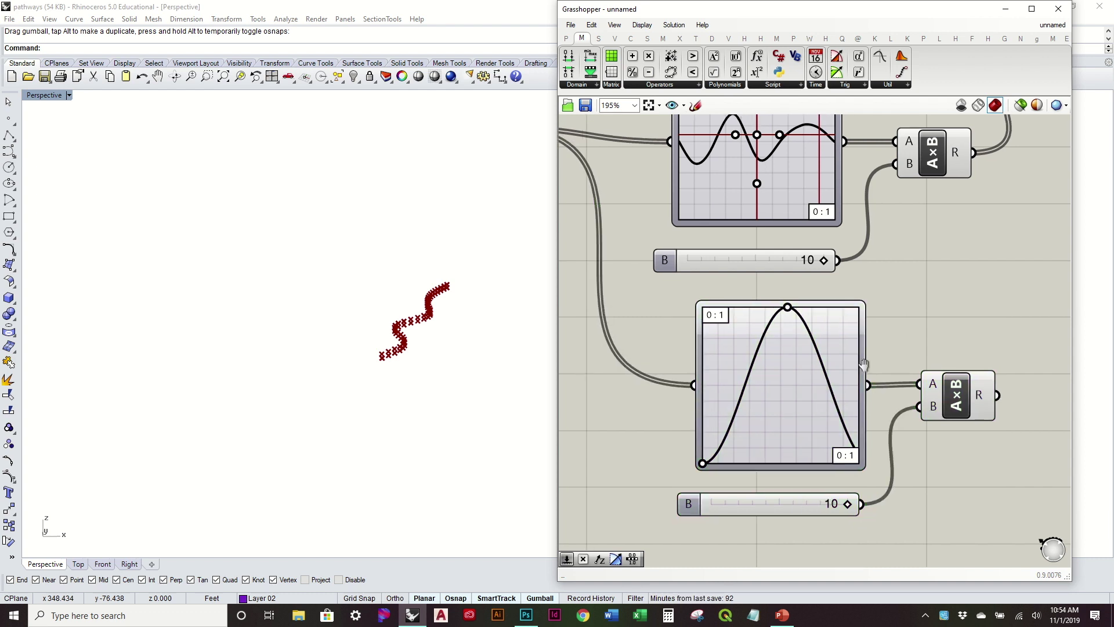
left_click_drag(821, 447, 975, 312)
right_click(977, 145)
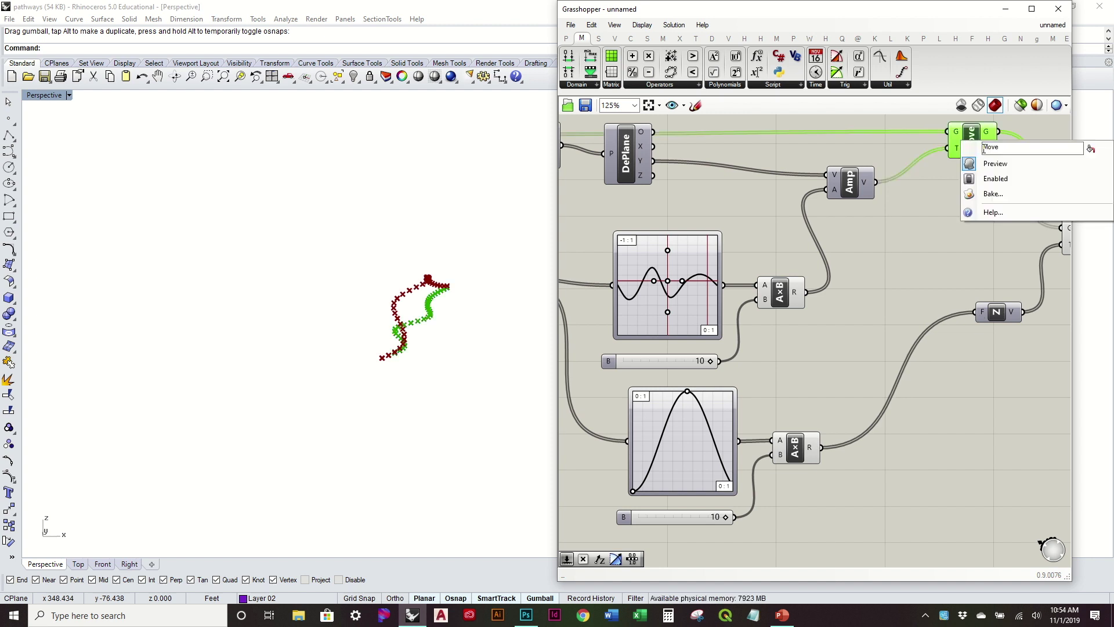
left_click(988, 163)
right_click_drag(498, 294, 513, 317)
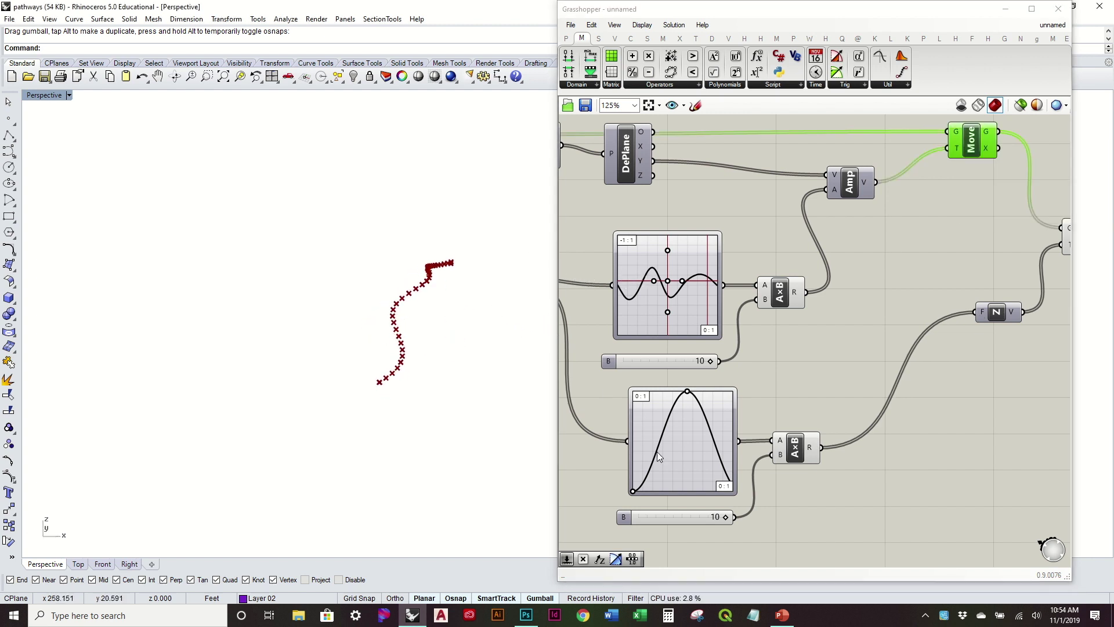
- Shorten the lower graph's sine wave by shifting its peak handle to about a third of the width
scroll(664, 446, "up", 3)
left_click_drag(700, 360, 672, 358)
right_click_drag(428, 398, 336, 353)
right_click_drag(682, 420, 705, 377)
- Change the duplicated Graph Mapper's graph type to Gaussian
left_click(705, 377)
right_click(705, 378)
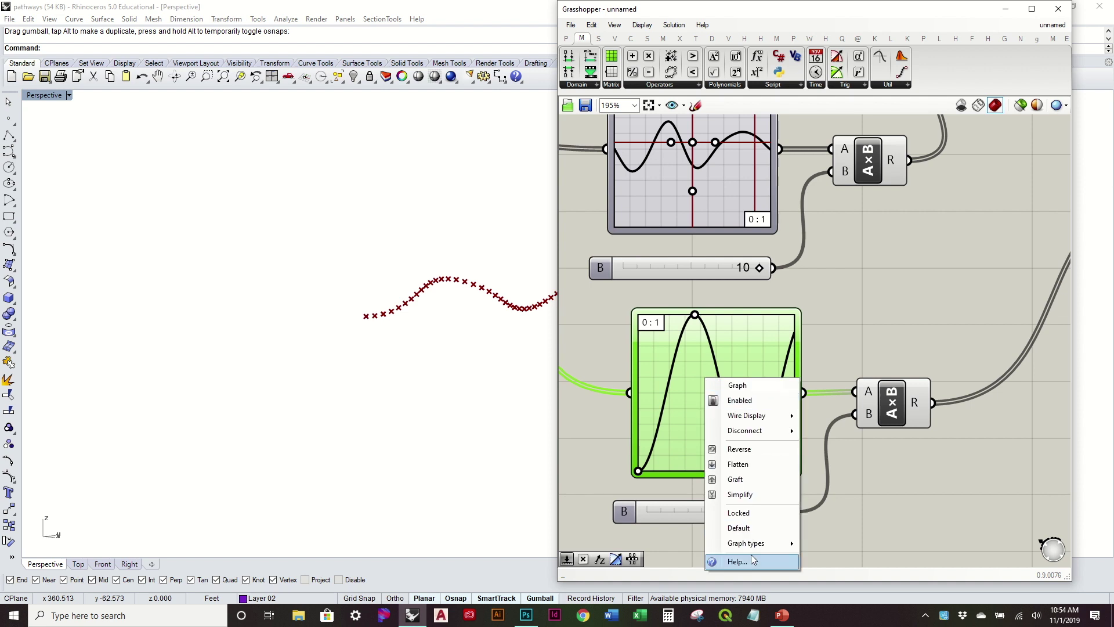
mouse_move(754, 543)
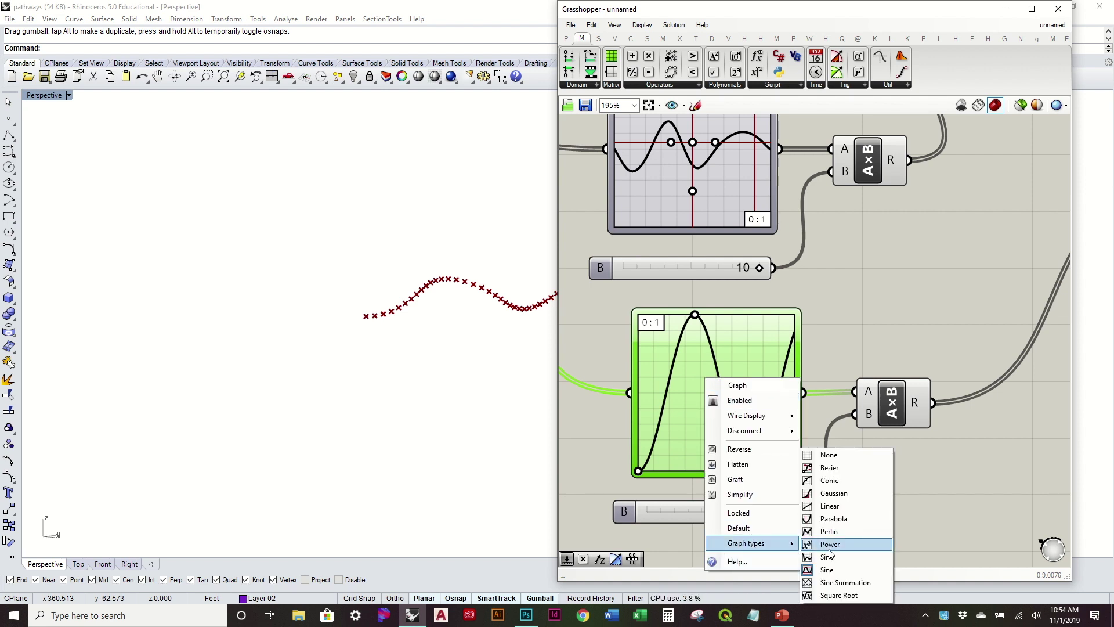
left_click(834, 493)
scroll(718, 427, "up", 3)
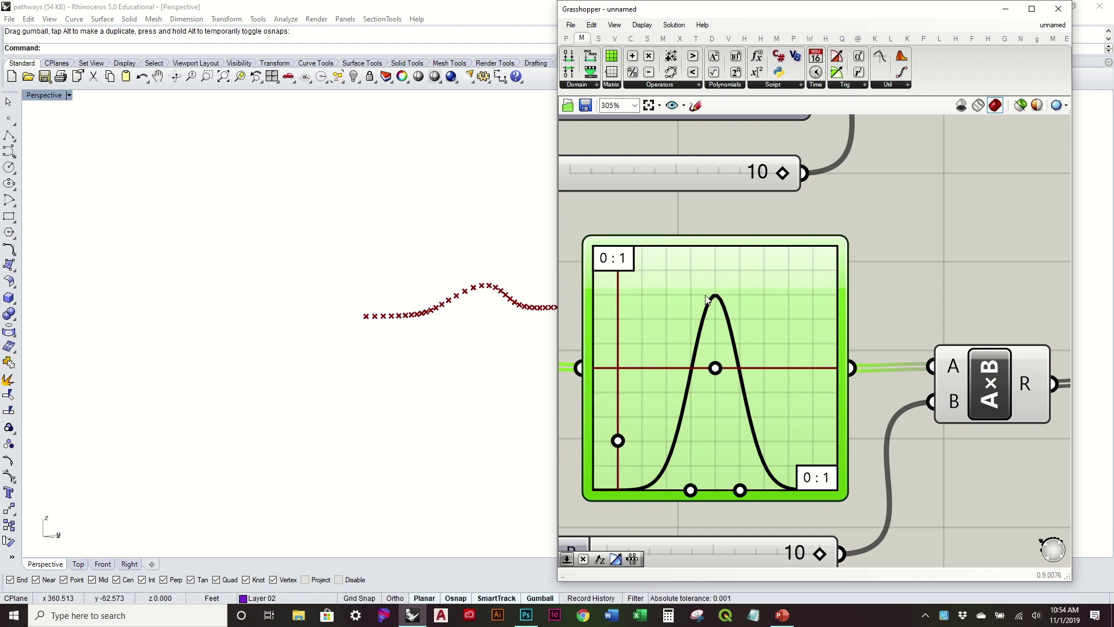
- Widen the Gaussian bell, shift its peak slightly right of centre and raise its height handle for a taller curve
right_click_drag(356, 316, 360, 323)
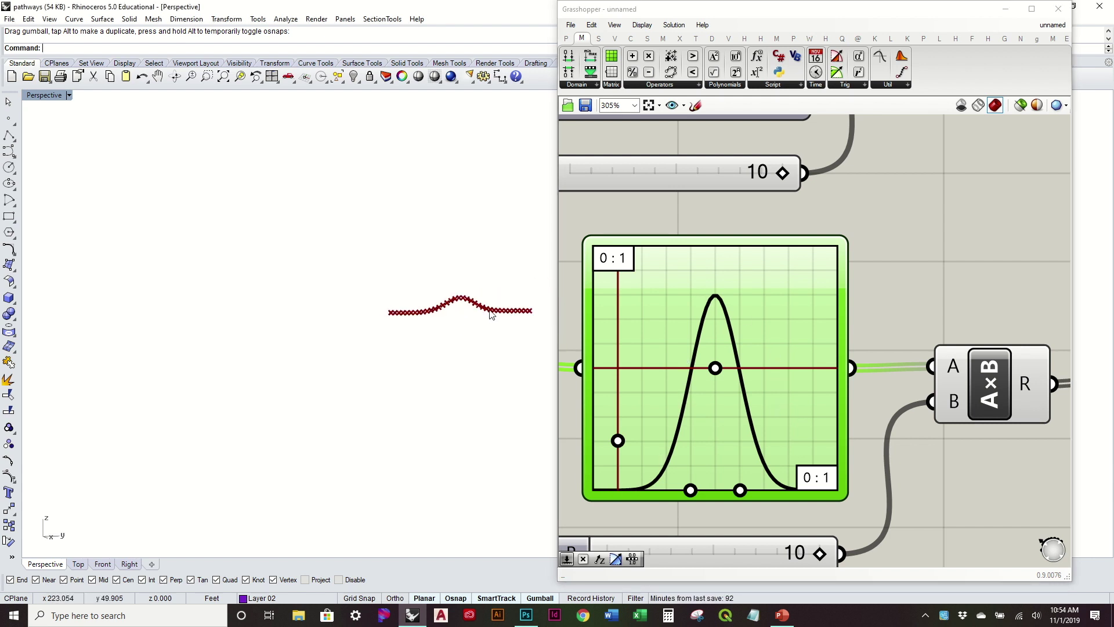
mouse_move(738, 491)
left_mouse_down()
mouse_move(763, 492)
mouse_move(753, 491)
left_mouse_up()
mouse_move(714, 368)
left_mouse_down()
mouse_move(672, 366)
mouse_move(756, 366)
mouse_move(732, 369)
left_mouse_up()
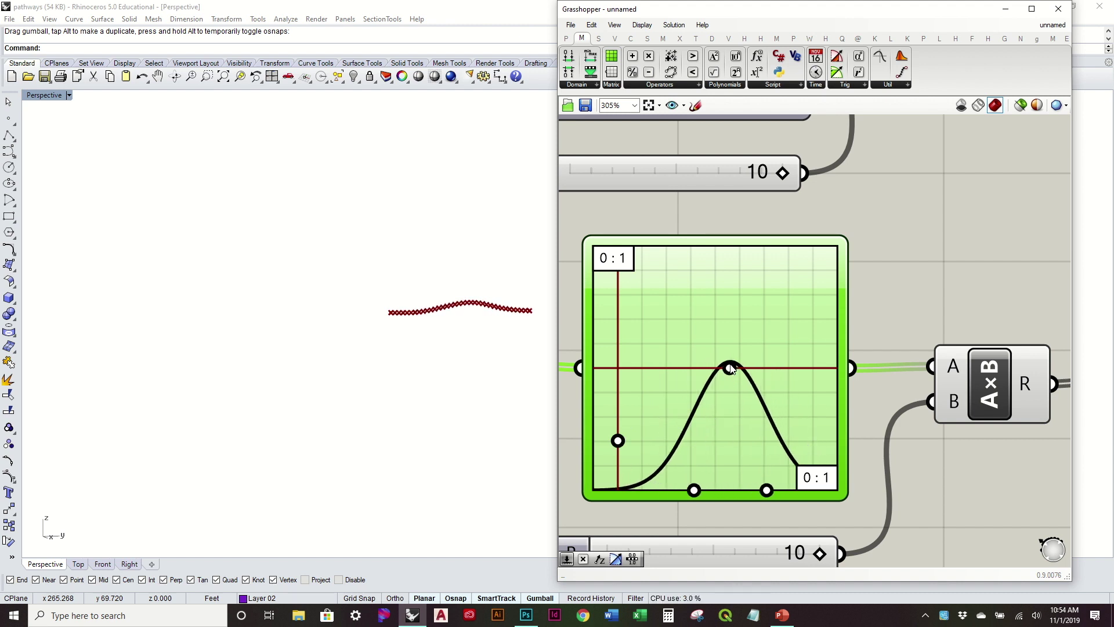
left_click_drag(617, 441, 618, 407)
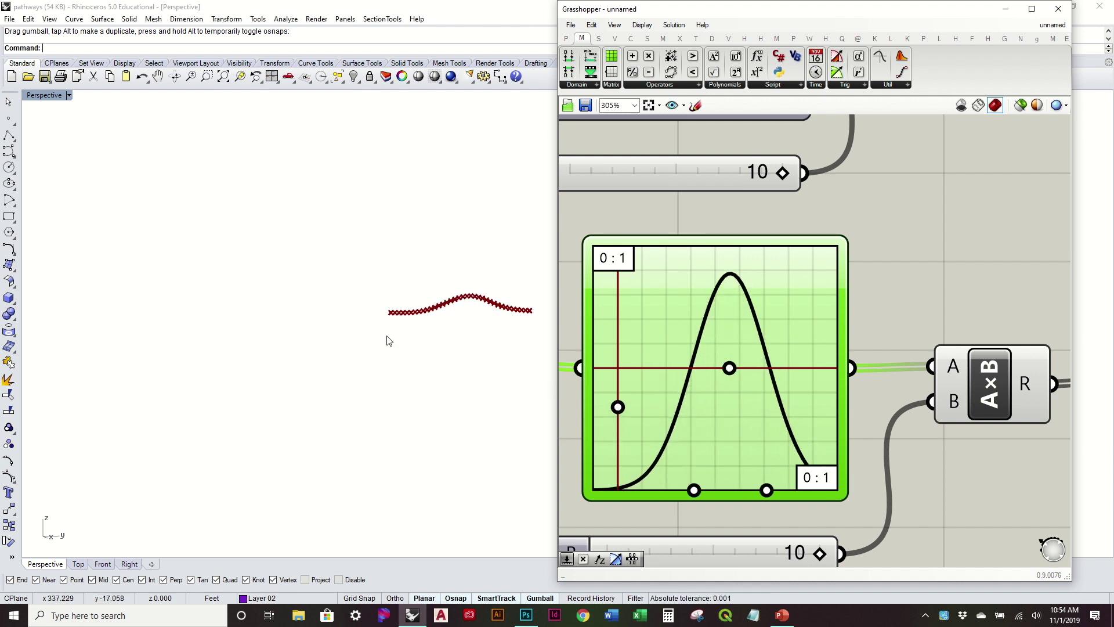
right_click_drag(506, 400, 402, 370)
right_click_drag(402, 370, 377, 470)
left_click(877, 266)
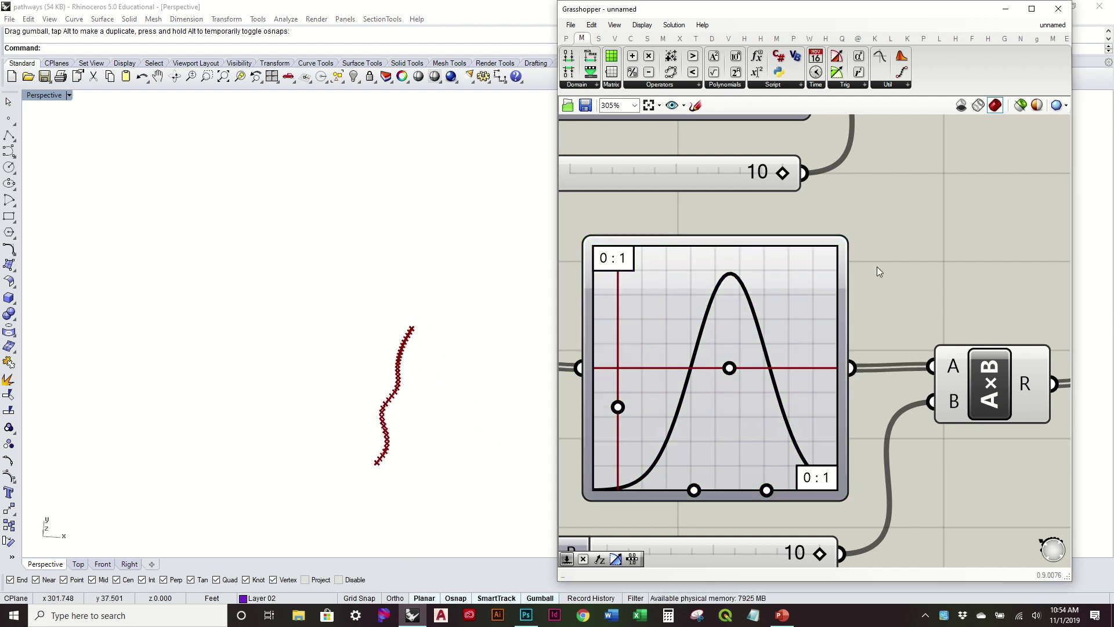
- Tidy the canvas by lining up the second Move beside the first and moving Unit Z slightly up
scroll(876, 267, "down", 5)
right_click_drag(348, 381, 410, 329)
right_click_drag(851, 326, 778, 389)
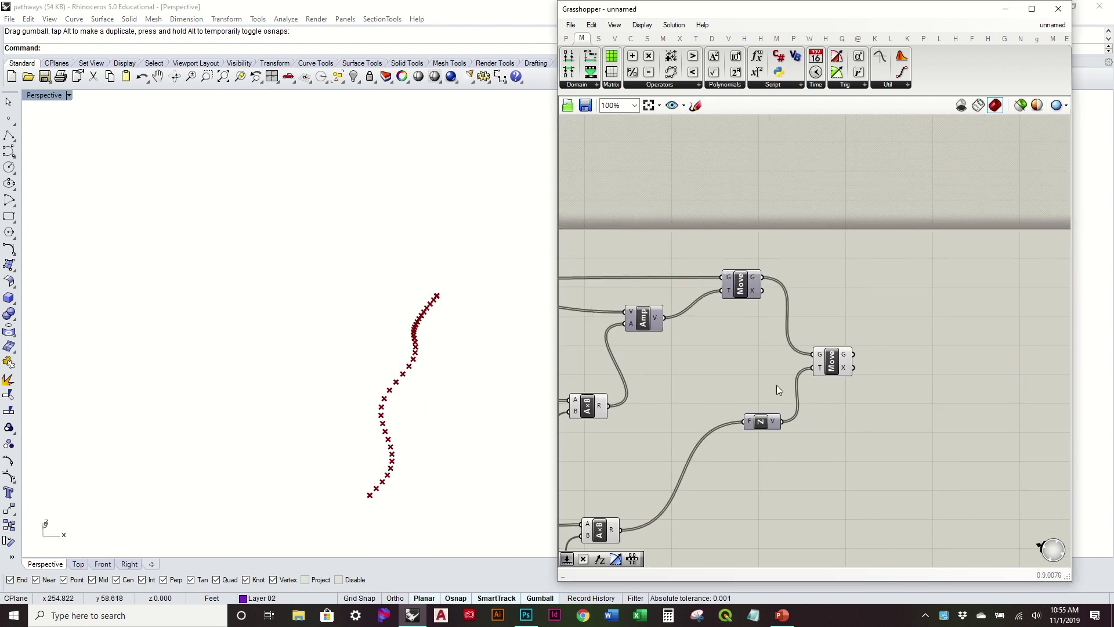
left_click_drag(836, 371, 861, 293)
left_click(822, 366)
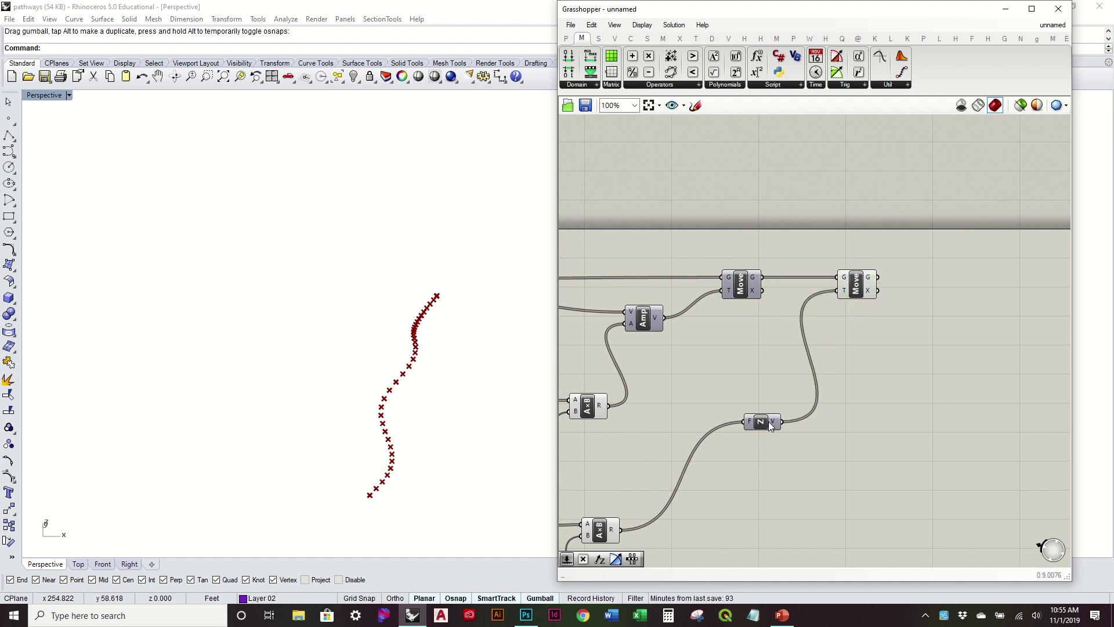
left_click_drag(770, 427, 762, 412)
left_click_drag(743, 290, 743, 293)
left_click(743, 321)
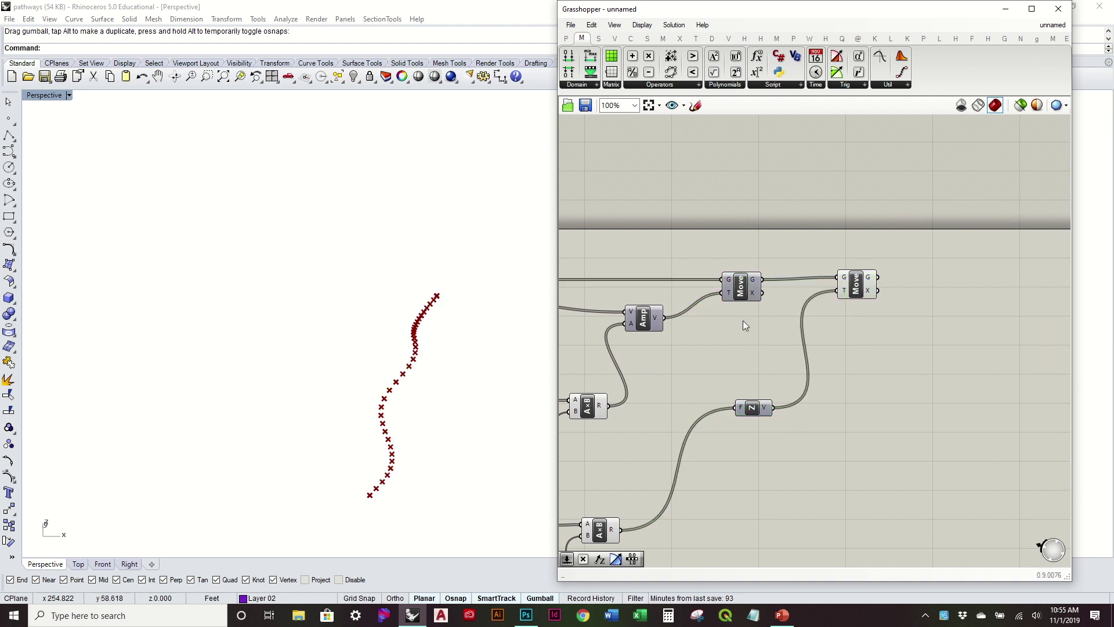
right_click_drag(743, 321, 762, 356)
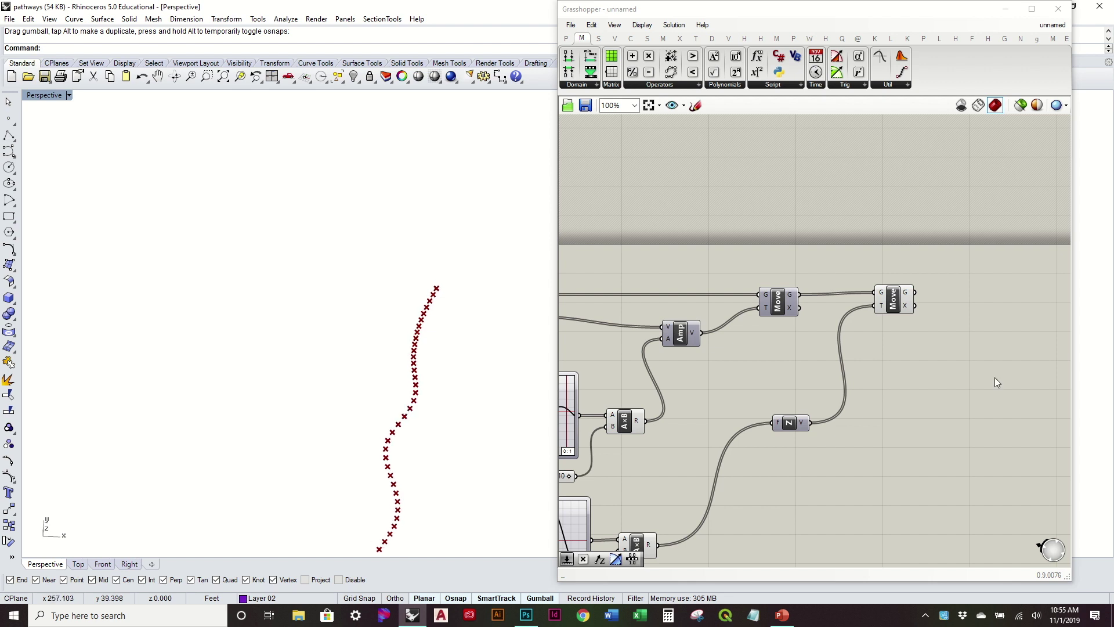
right_click_drag(995, 377, 872, 394)
left_click_drag(780, 328, 762, 334)
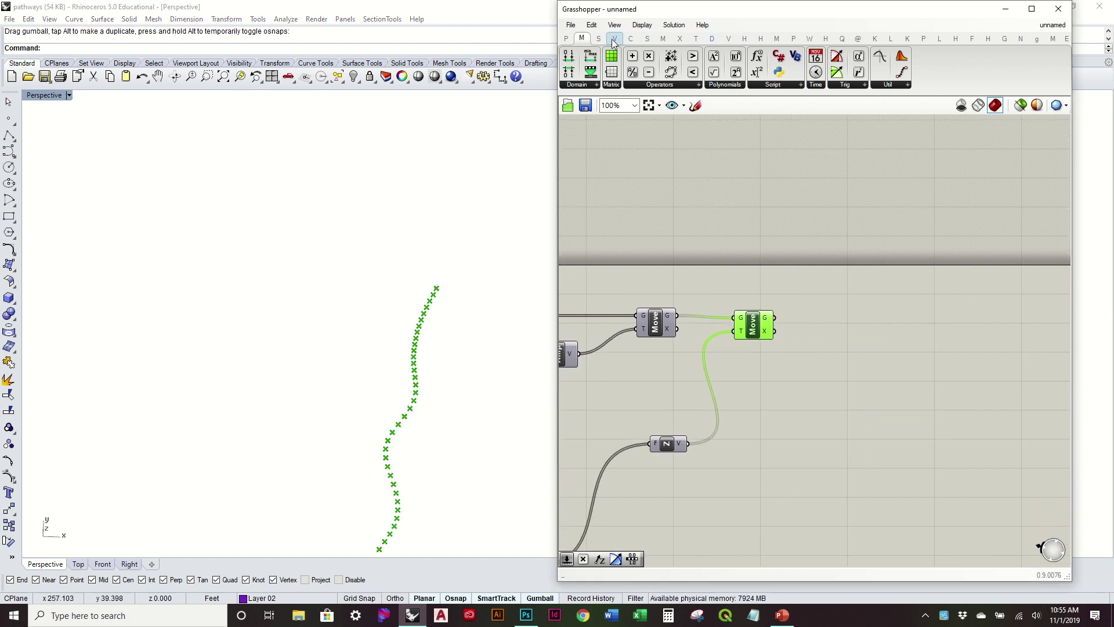
- Add an Interpolate curve component, connect the second Move's geometry to its vertices, and hide that Move's preview
left_click(635, 39)
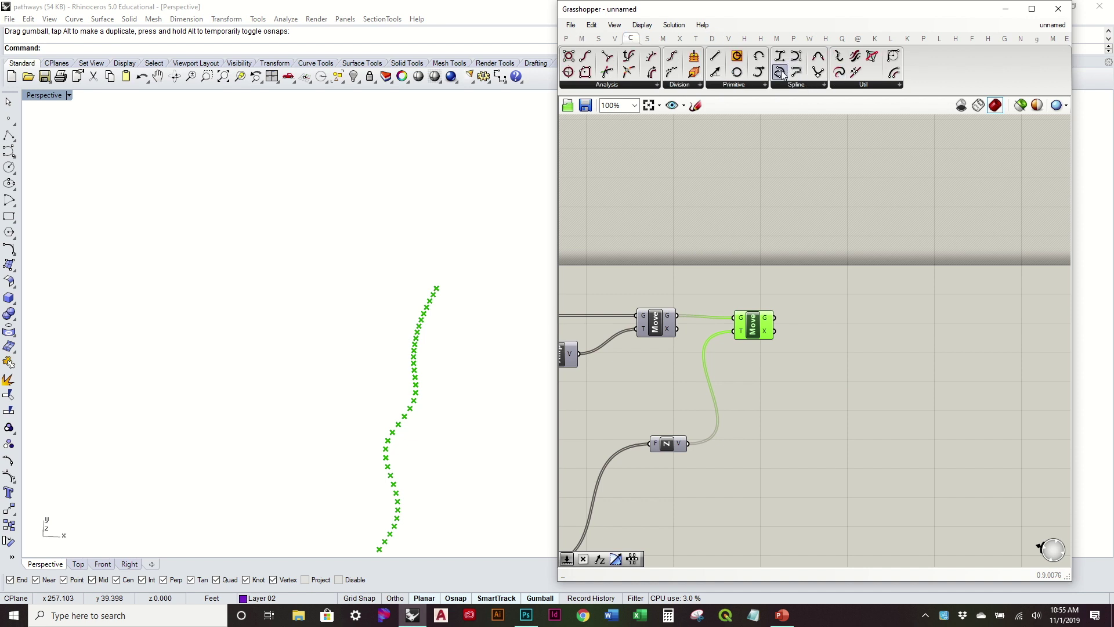
left_click_drag(881, 272, 904, 349)
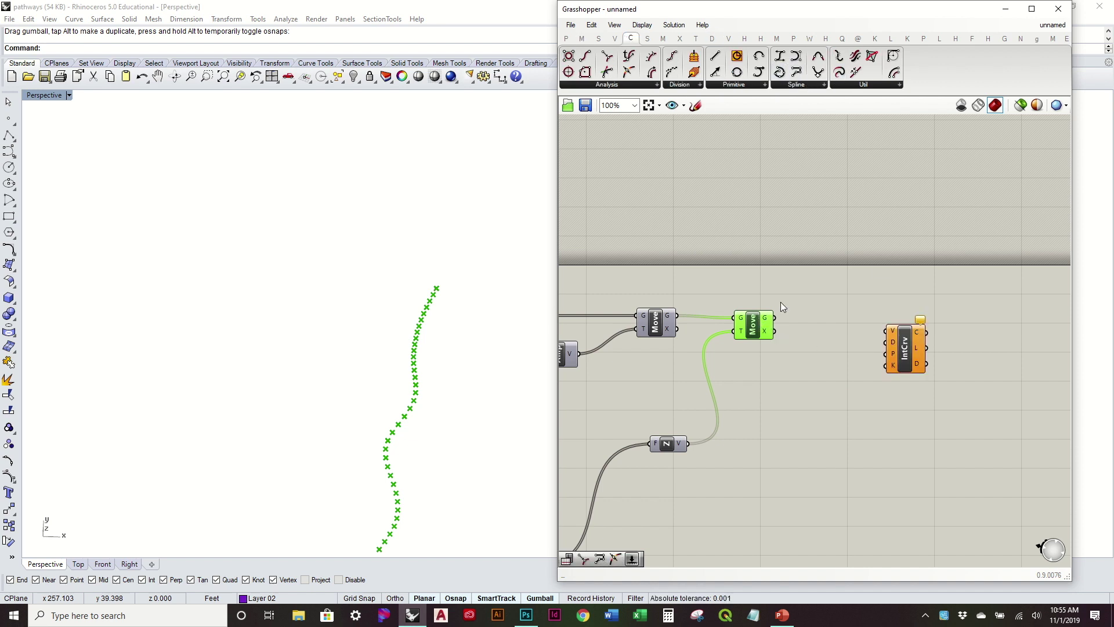
left_click_drag(778, 320, 856, 329)
left_click(752, 325)
right_click(764, 321)
left_click(792, 341)
- Reposition the far end point of the path's base line in the Rhino viewport and clear the selection
right_click_drag(480, 366, 485, 293)
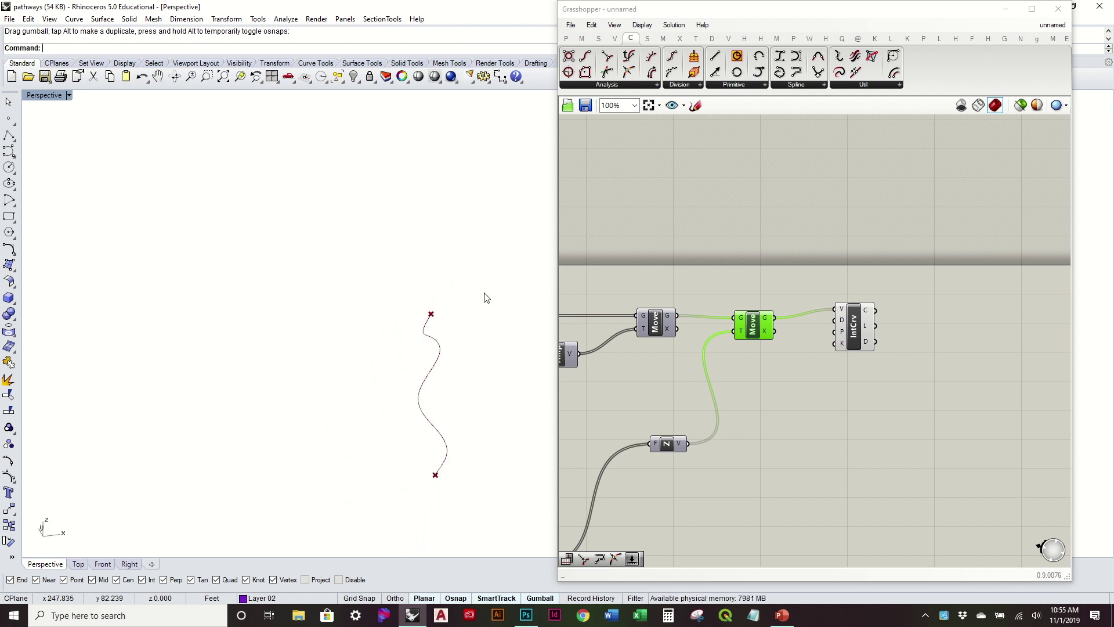
right_click_drag(854, 350, 945, 332)
right_click_drag(502, 332, 456, 386)
scroll(711, 386, "down", 3)
scroll(503, 291, "up", 3)
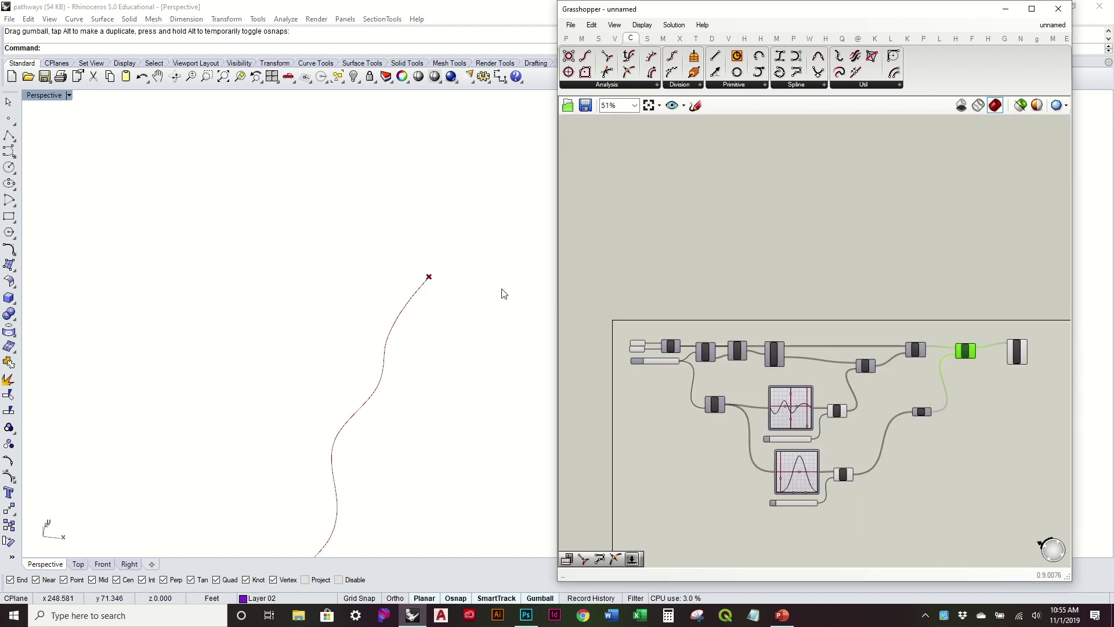
left_click(412, 274)
left_click_drag(412, 274, 289, 251)
key("Escape")
- Adjust the base line's end point further in the Rhino viewport while checking the curve from the side and above
scroll(399, 281, "down", 4)
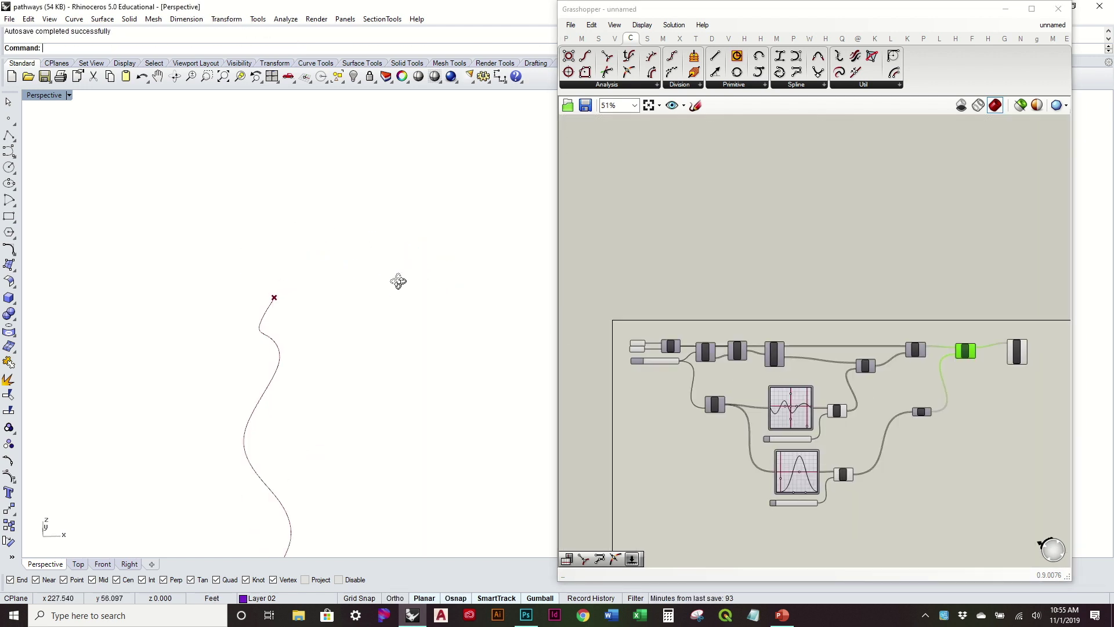
left_click_drag(128, 252, 368, 372)
right_click_drag(322, 377, 273, 355)
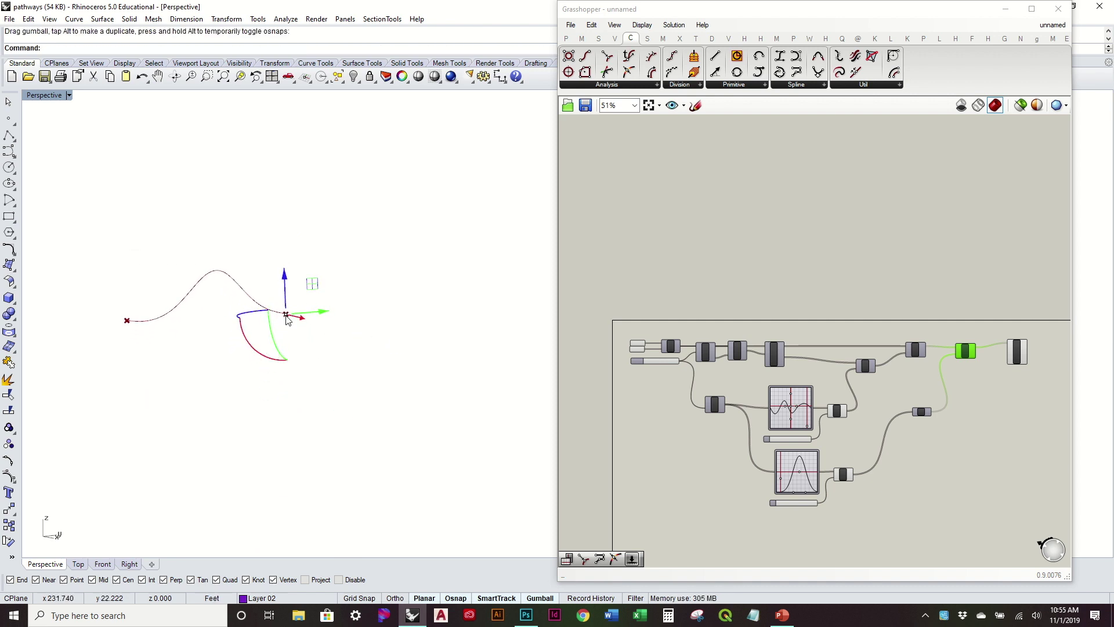
scroll(286, 315, "down", 7)
left_click_drag(286, 315, 521, 310)
right_click_drag(371, 307, 388, 376)
scroll(388, 377, "up", 6)
left_click(383, 203)
left_click_drag(381, 201, 361, 271)
right_click_drag(410, 232, 342, 377)
scroll(929, 429, "up", 3)
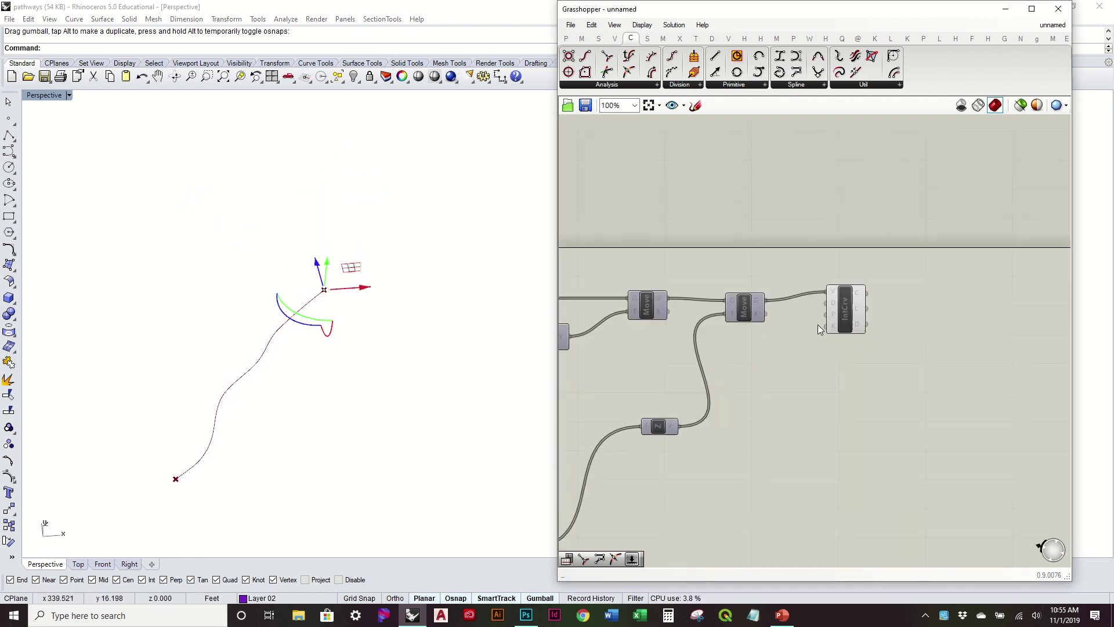
right_click_drag(407, 357, 375, 349)
key("Escape")
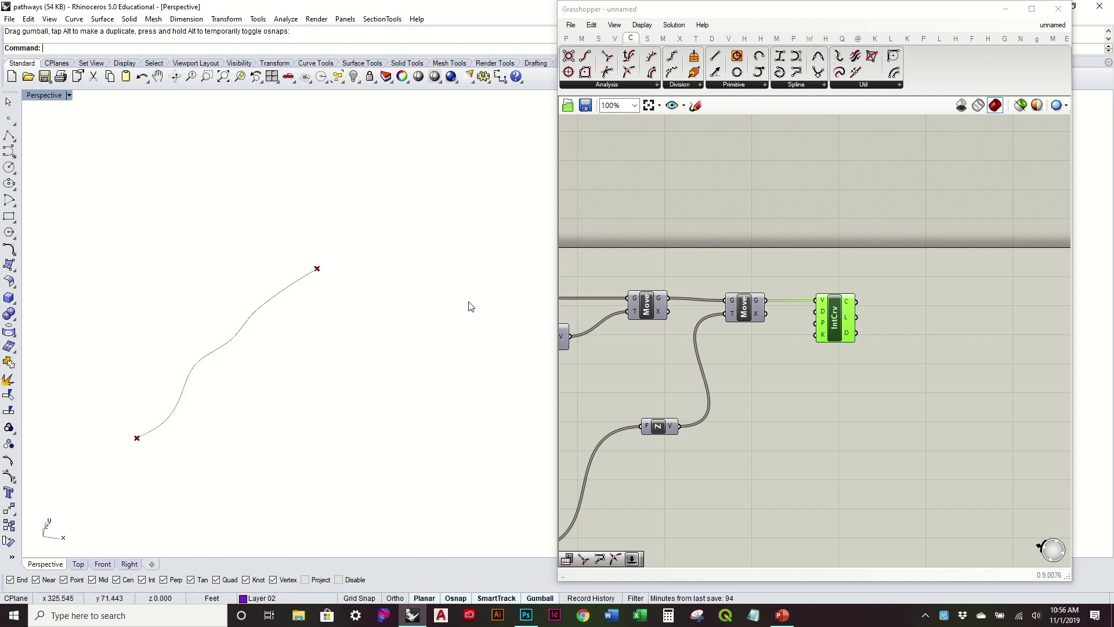
- Place the IntCrv component slightly closer to the second Move on the canvas
right_click_drag(809, 376, 807, 357)
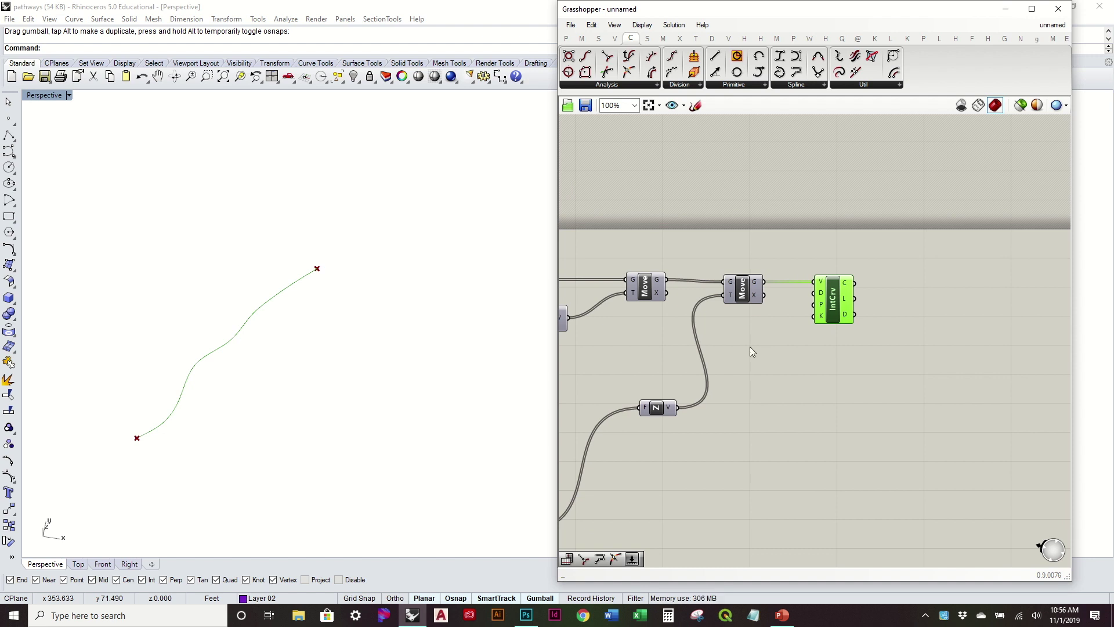
left_click(807, 334)
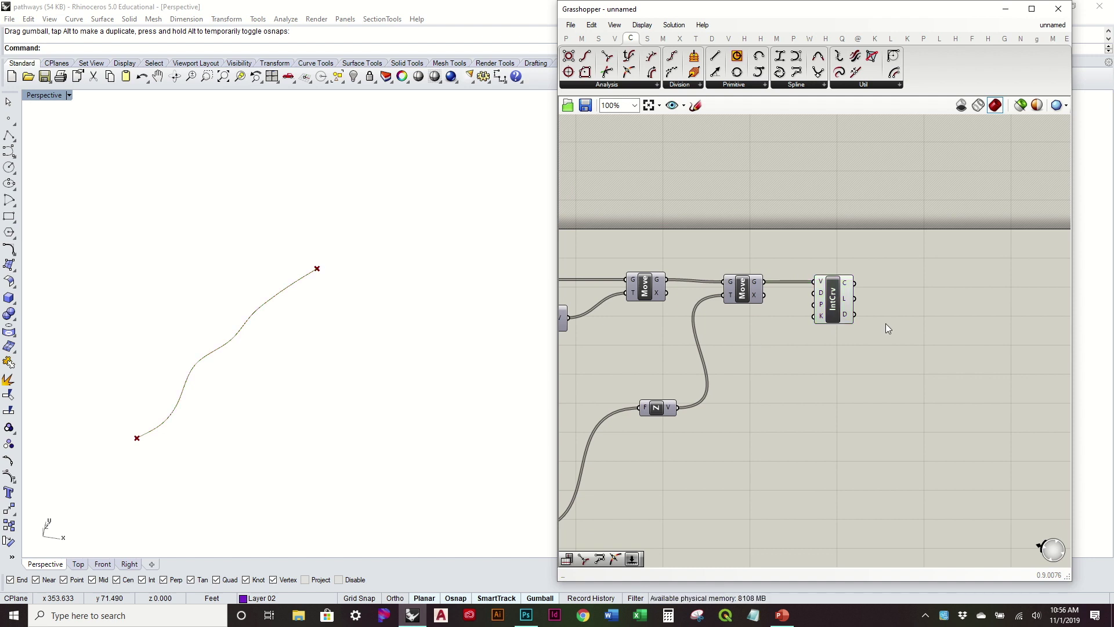
left_click_drag(834, 314, 824, 314)
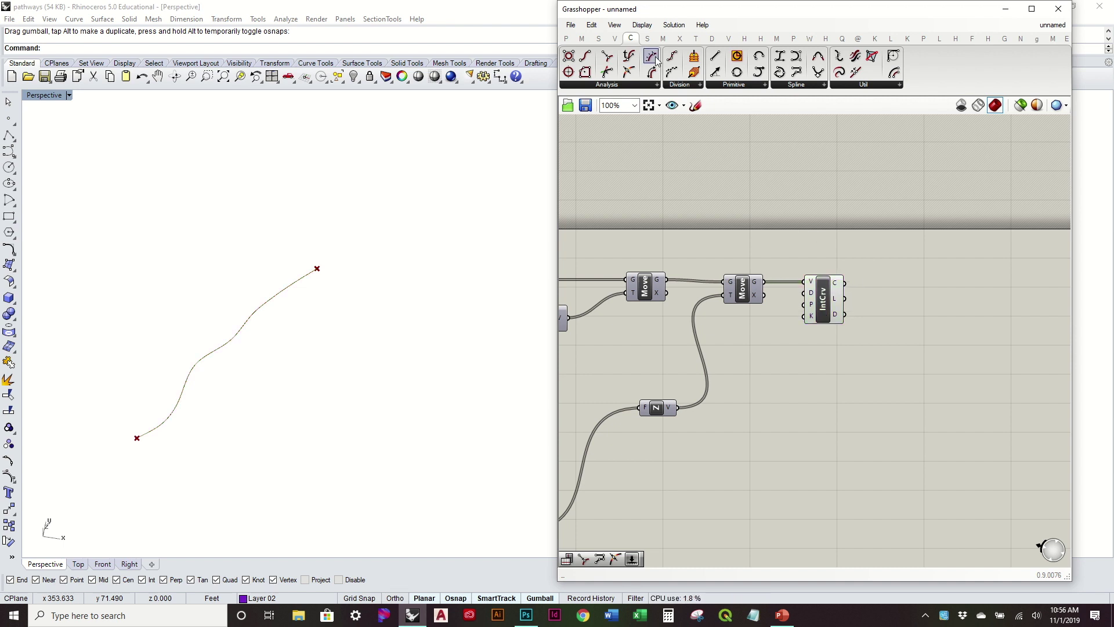
- Add a Divide Curve component, feed it the interpolated curve, and position it beside IntCrv
left_click(674, 56)
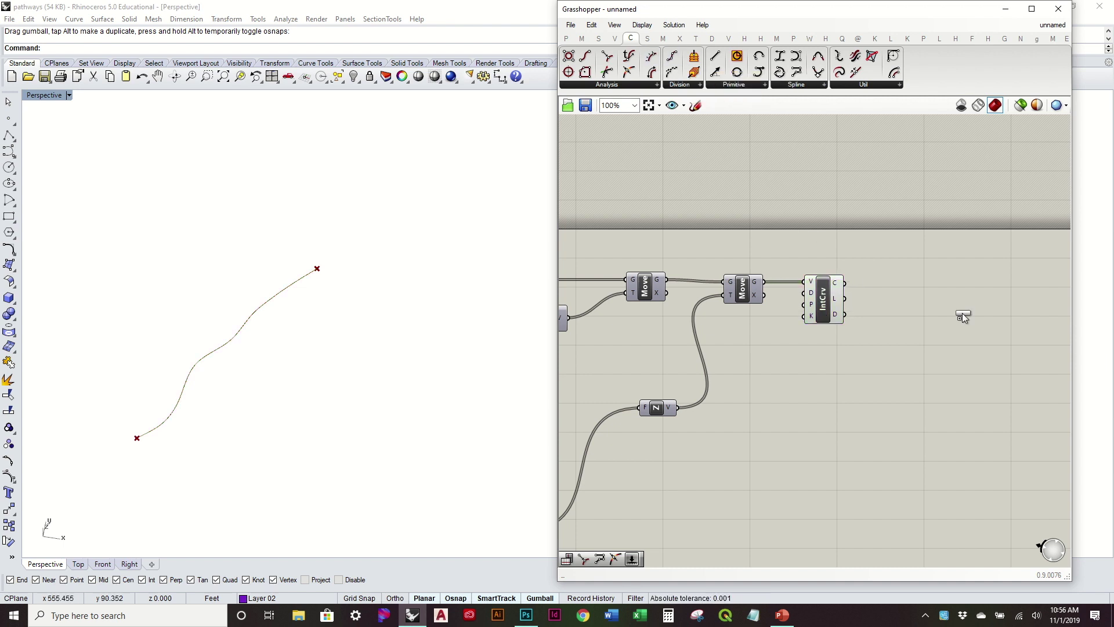
left_click(960, 316)
left_click_drag(845, 286, 938, 301)
scroll(958, 321, "up", 1)
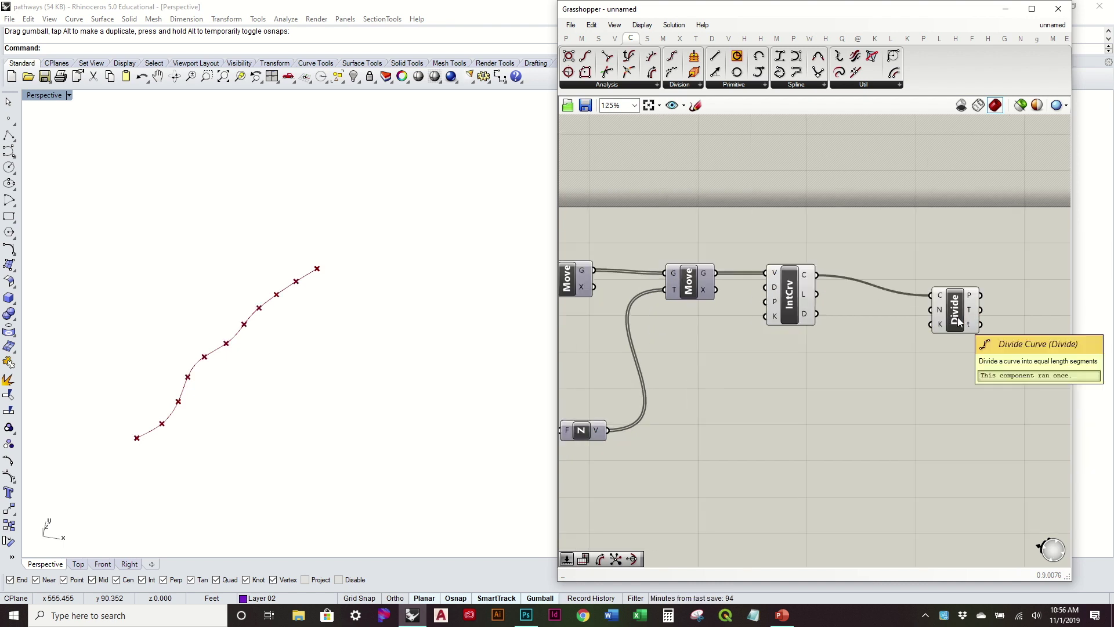
left_click(669, 85)
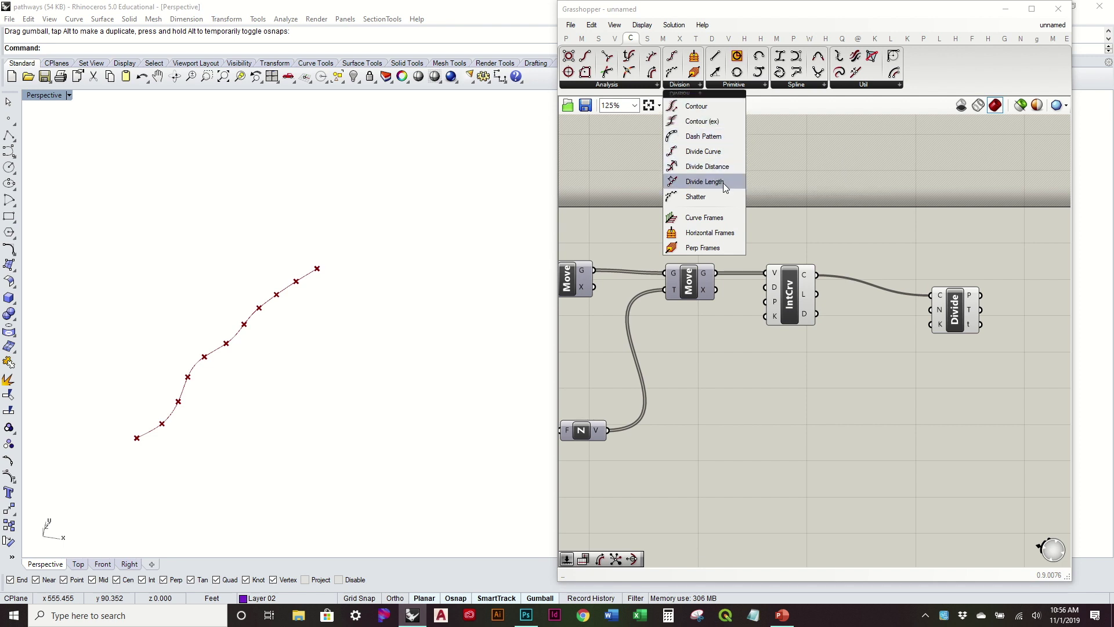
right_click_drag(861, 261, 816, 270)
left_click_drag(905, 336, 898, 323)
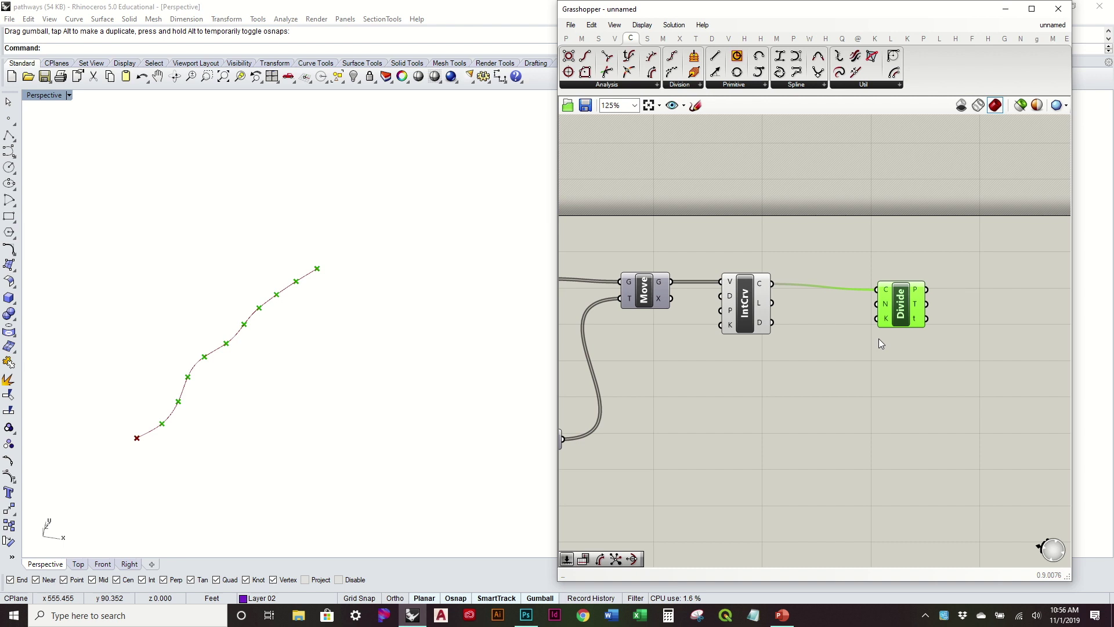
- Create a number slider with value 40 and connect it to the Divide component's count input
double_click(789, 360)
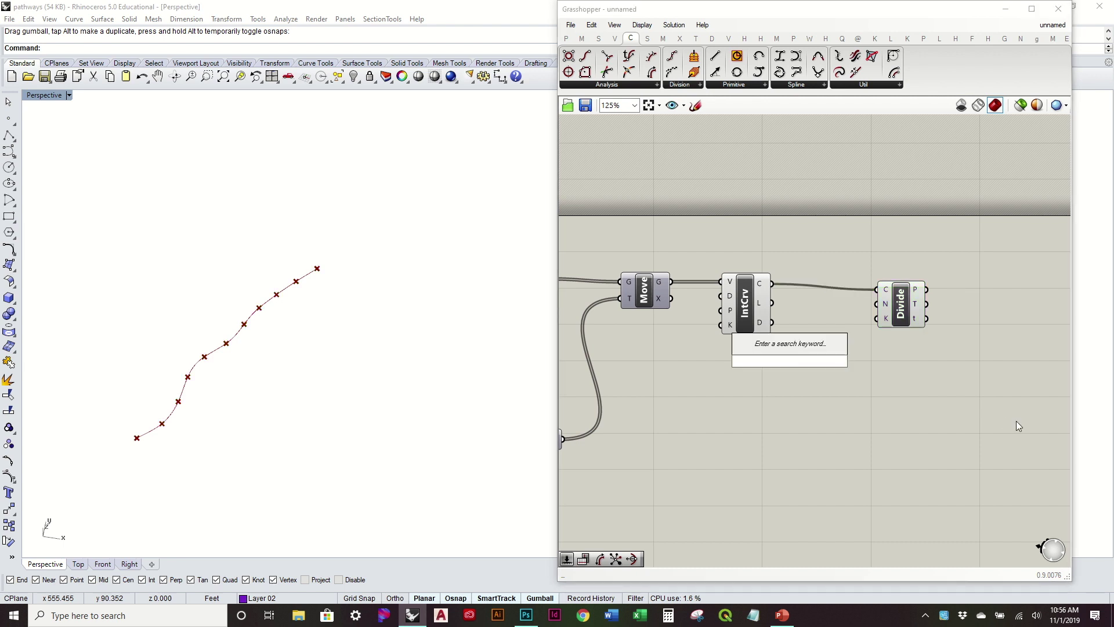
type("40")
key("Return")
left_click_drag(851, 360, 878, 305)
- Set the Count slider to 45 and straighten the layout of the Divide component and its slider
right_click_drag(401, 311, 389, 342)
right_click_drag(810, 339, 943, 315)
scroll(943, 315, "down", 4)
right_click_drag(981, 274, 788, 287)
scroll(1009, 328, "up", 3)
scroll(775, 298, "up", 3)
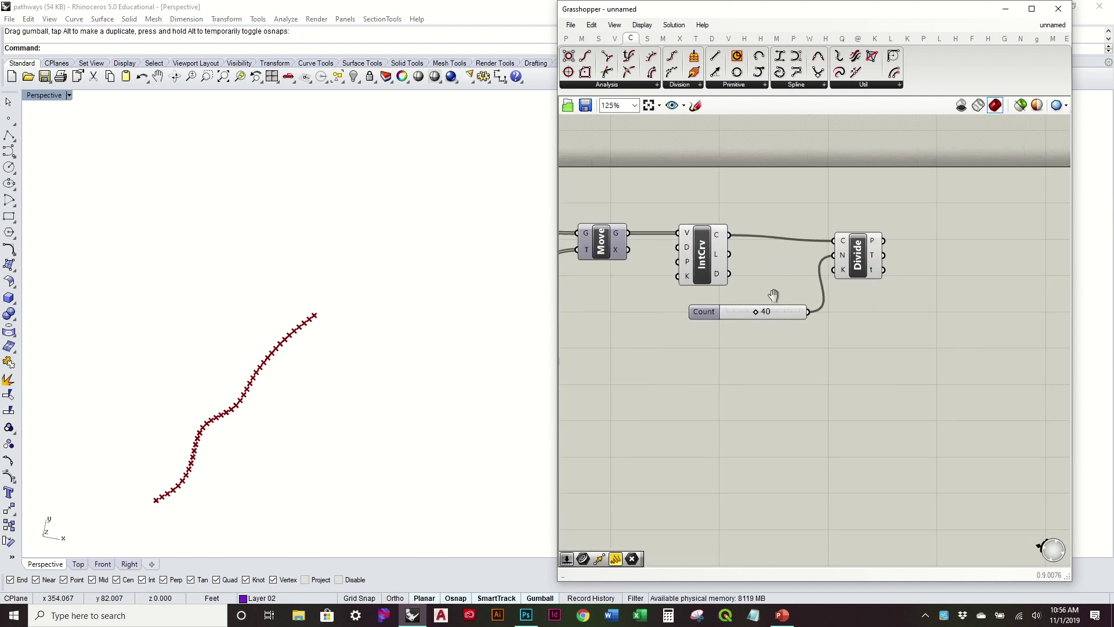
mouse_move(757, 327)
left_mouse_down()
mouse_move(747, 328)
mouse_move(764, 332)
left_mouse_up()
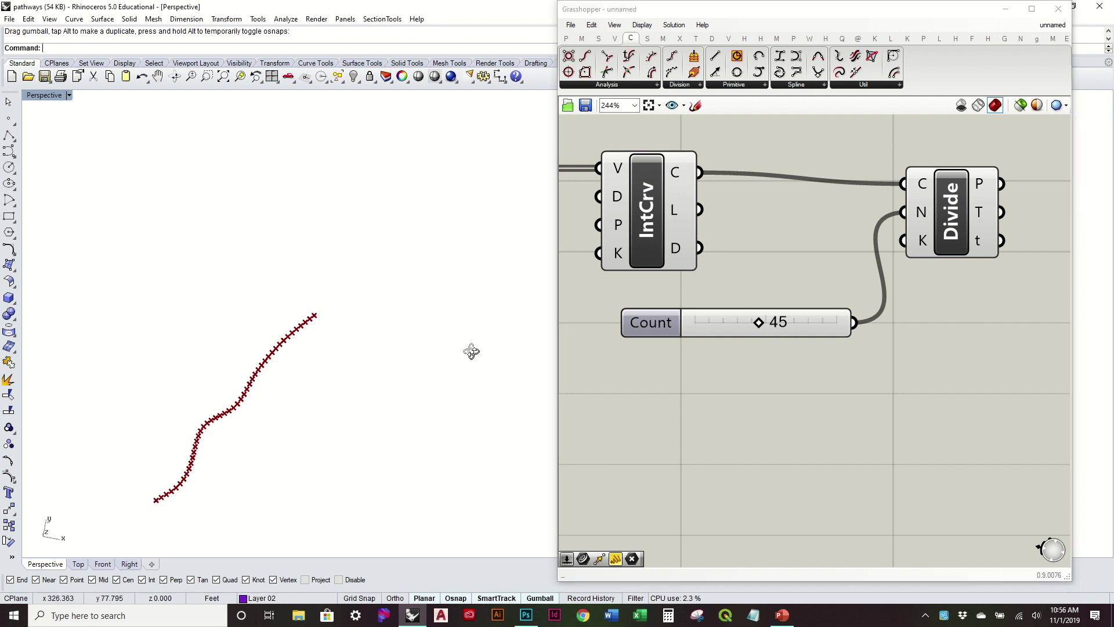
right_click_drag(976, 259, 904, 319)
left_click(844, 288)
left_click_drag(845, 288, 835, 283)
left_click_drag(713, 374, 654, 372)
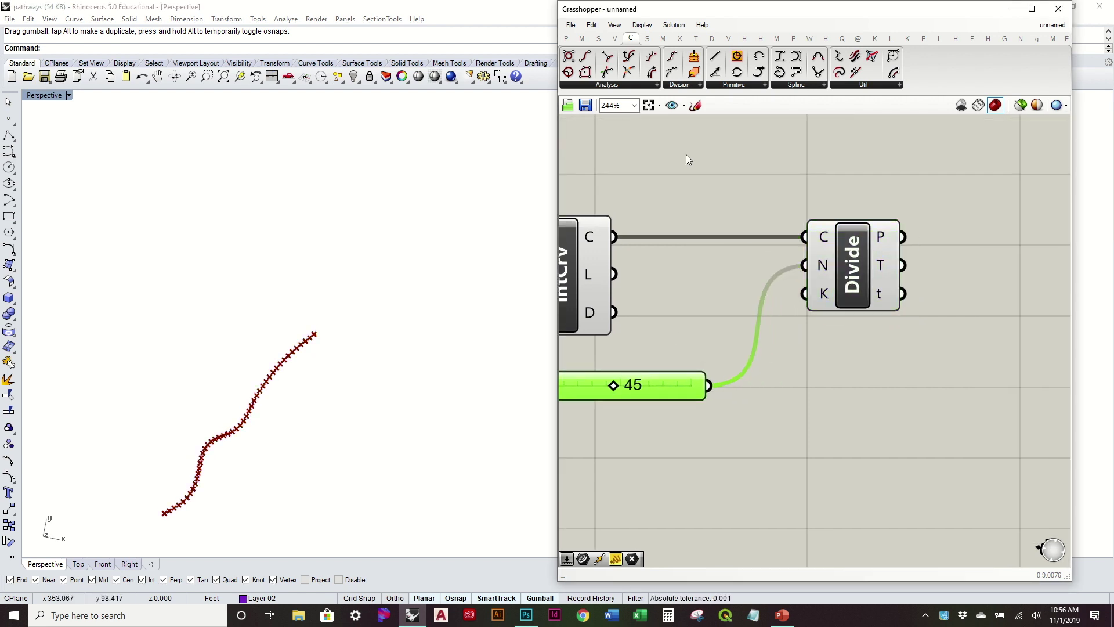
- Add a Horizontal Frame component and feed it the interpolated curve and Divide's t parameters
left_click(624, 85)
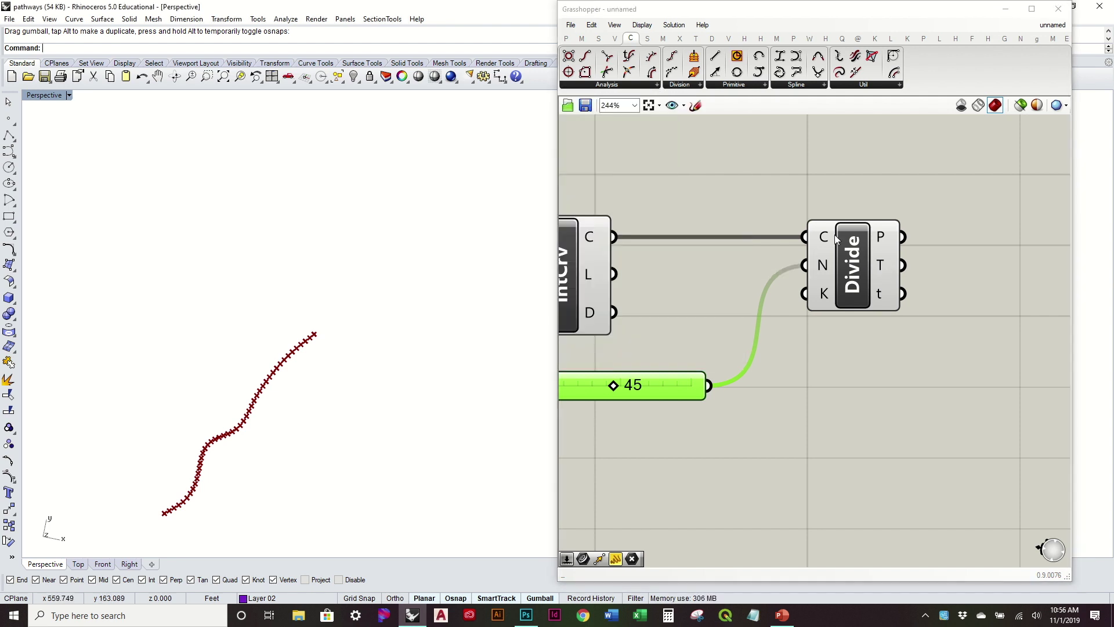
left_click_drag(942, 249, 959, 253)
scroll(959, 254, "down", 3)
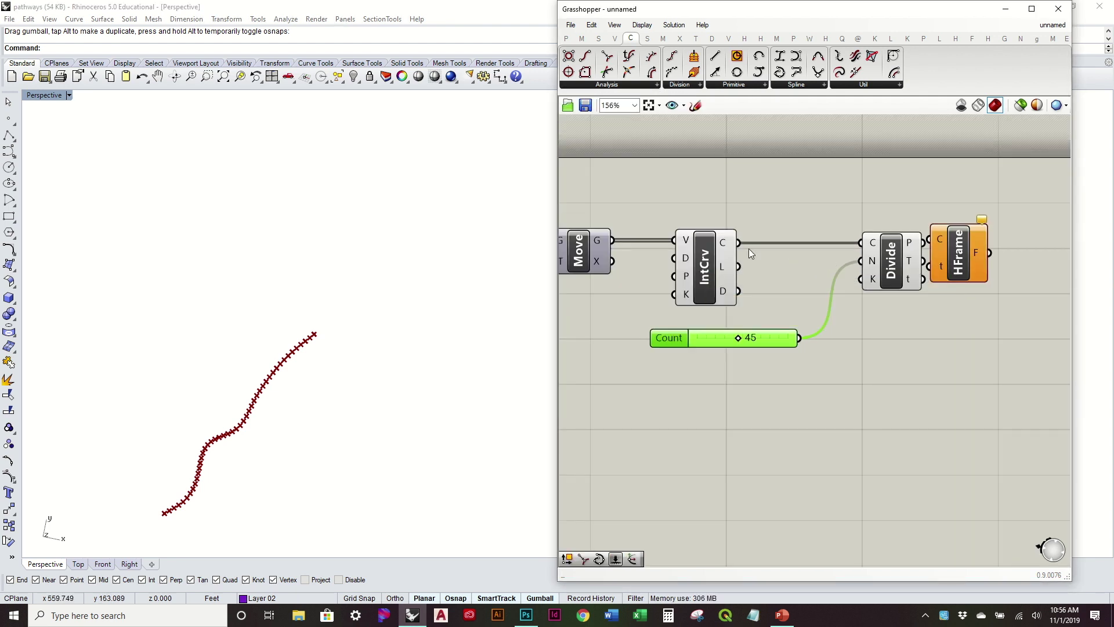
left_click_drag(751, 244, 967, 241)
scroll(251, 394, "up", 5)
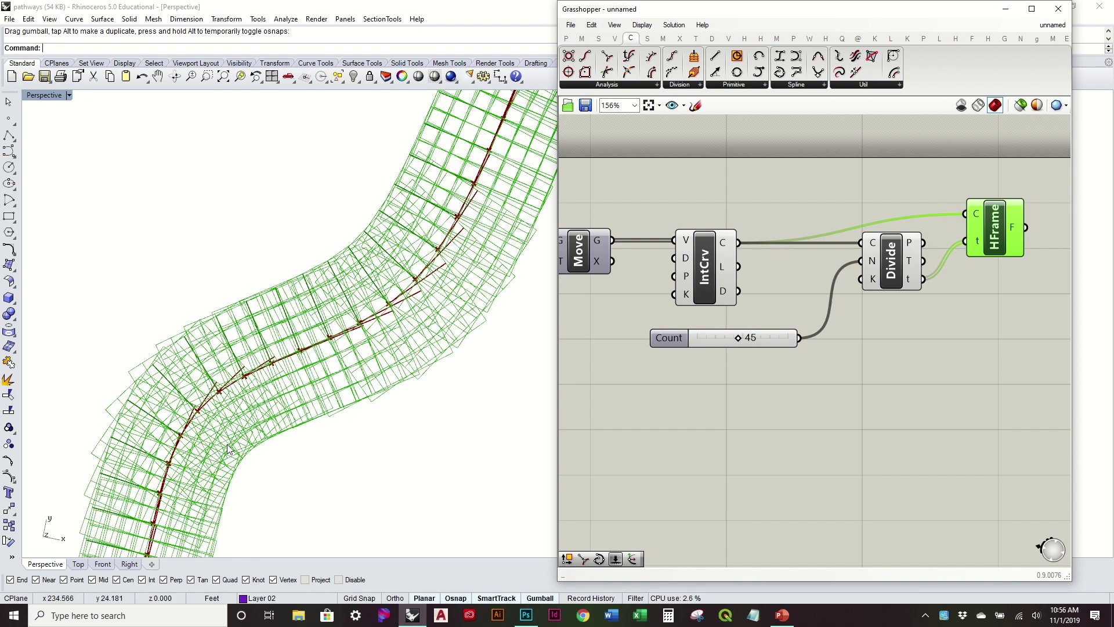
scroll(252, 395, "down", 5)
mouse_move(296, 343)
right_mouse_down()
mouse_move(388, 304)
mouse_move(390, 290)
mouse_move(363, 375)
mouse_move(373, 316)
mouse_move(367, 331)
mouse_move(582, 208)
right_mouse_up()
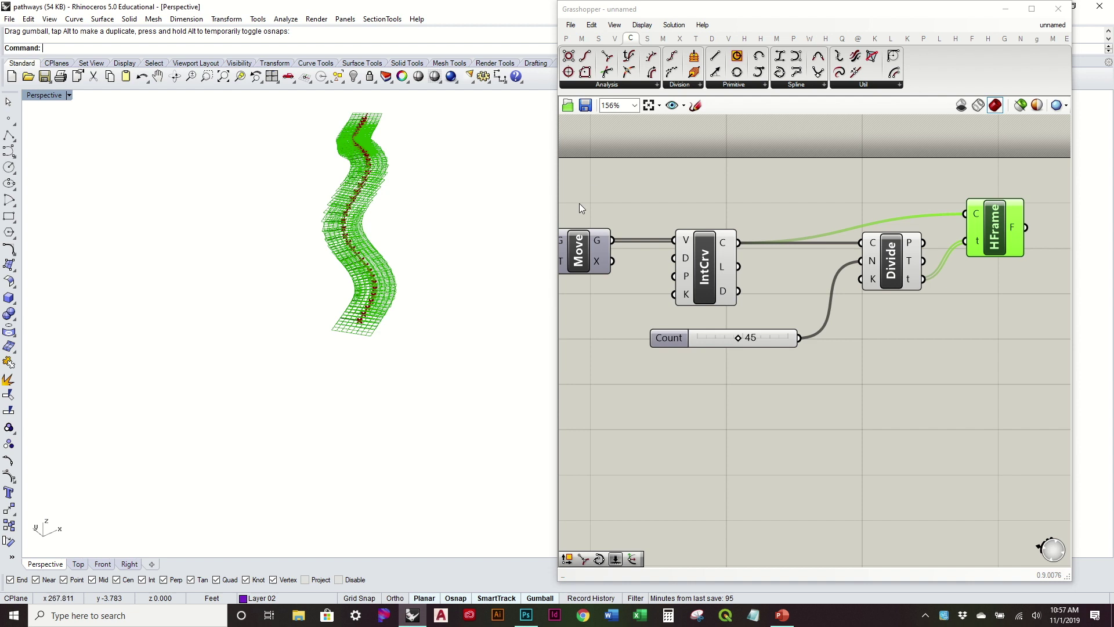
- Add a Curve Frame component below HFrame and feed it the same curve and t parameters for comparison
left_click(611, 86)
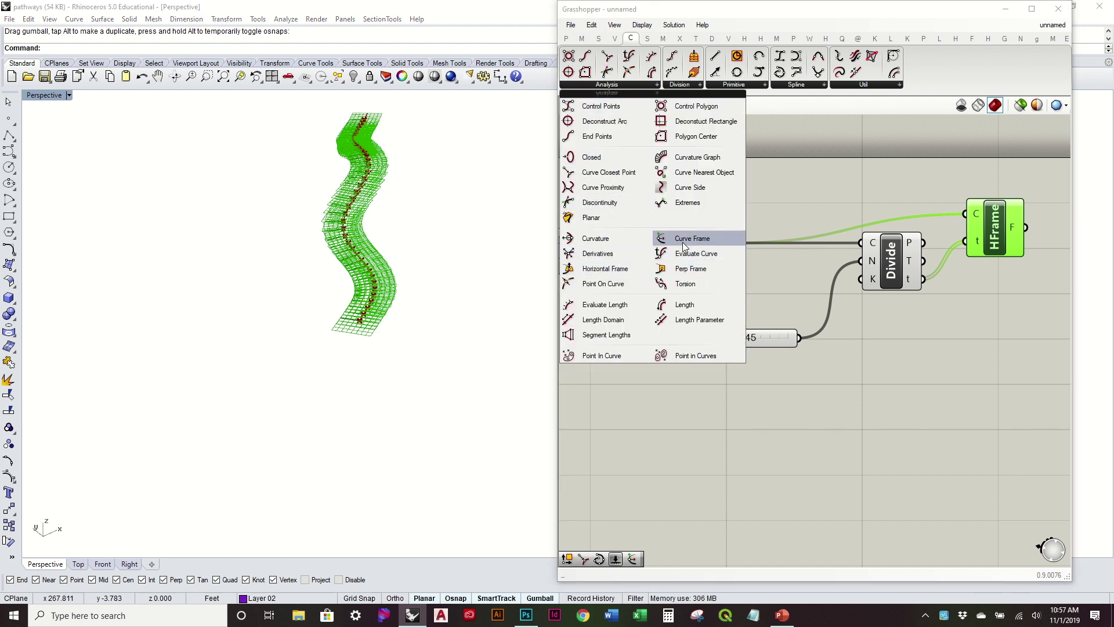
left_click_drag(682, 242, 995, 341)
left_click_drag(929, 308, 965, 352)
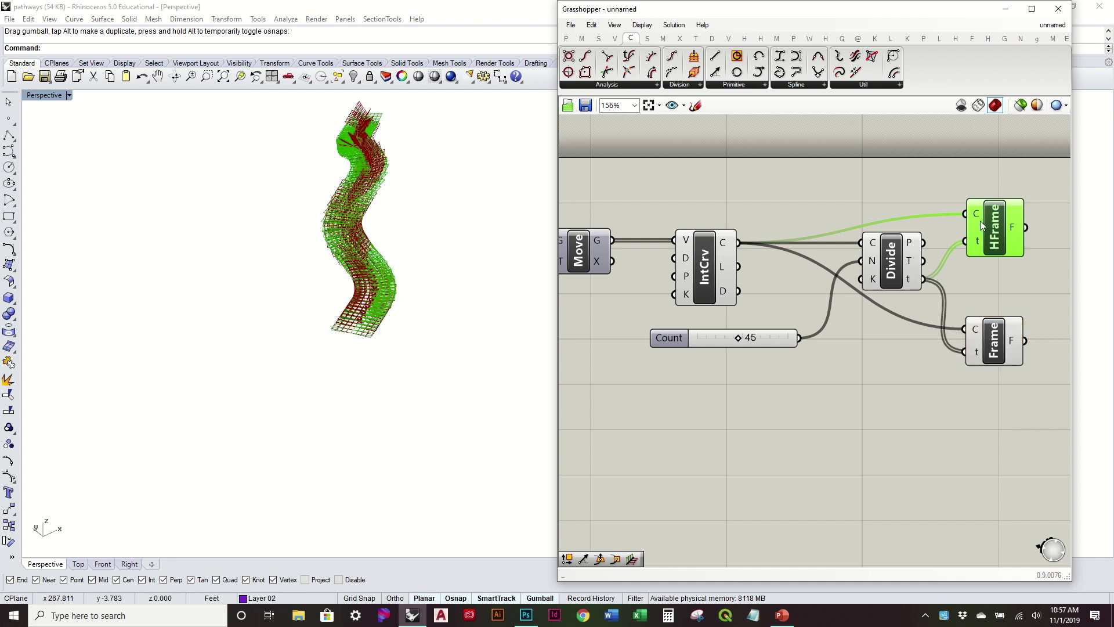
- Hide the HFrame preview to inspect the Curve Frame planes alone, and delete the Frame component
right_click(980, 222)
left_click(1017, 254)
right_click_drag(480, 294, 450, 278)
left_click(994, 341)
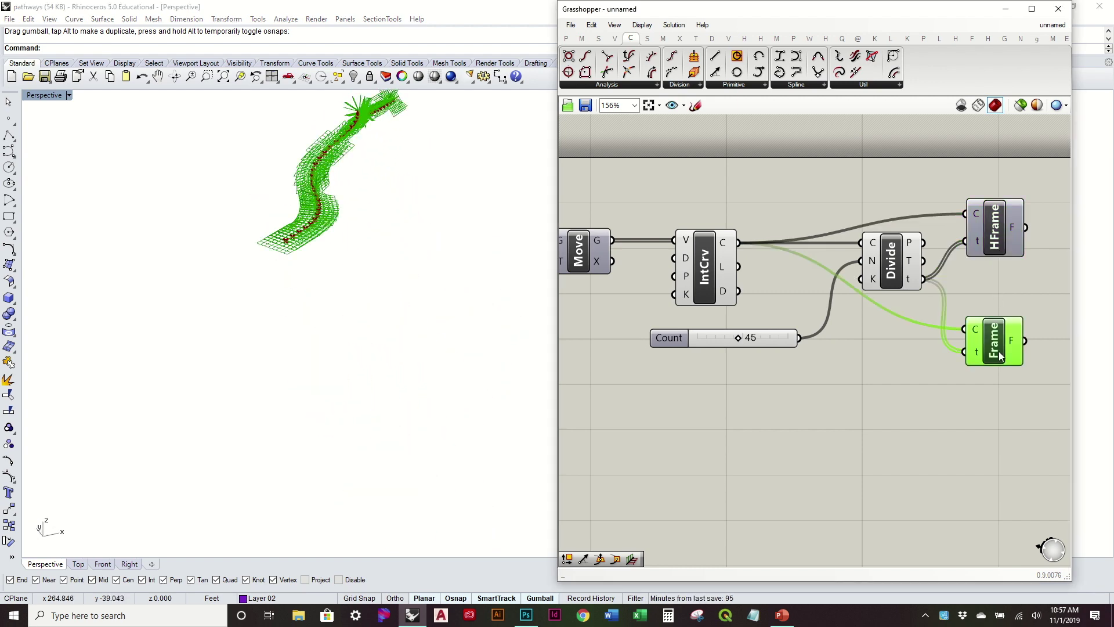
key("Delete")
- Move HFrame closer to Divide and turn its preview on to examine the horizontal planes along the curve
right_click_drag(998, 349, 852, 413)
left_click(845, 302)
left_click_drag(845, 303, 846, 315)
right_click_drag(400, 237, 401, 322)
left_click(845, 305)
right_click(844, 304)
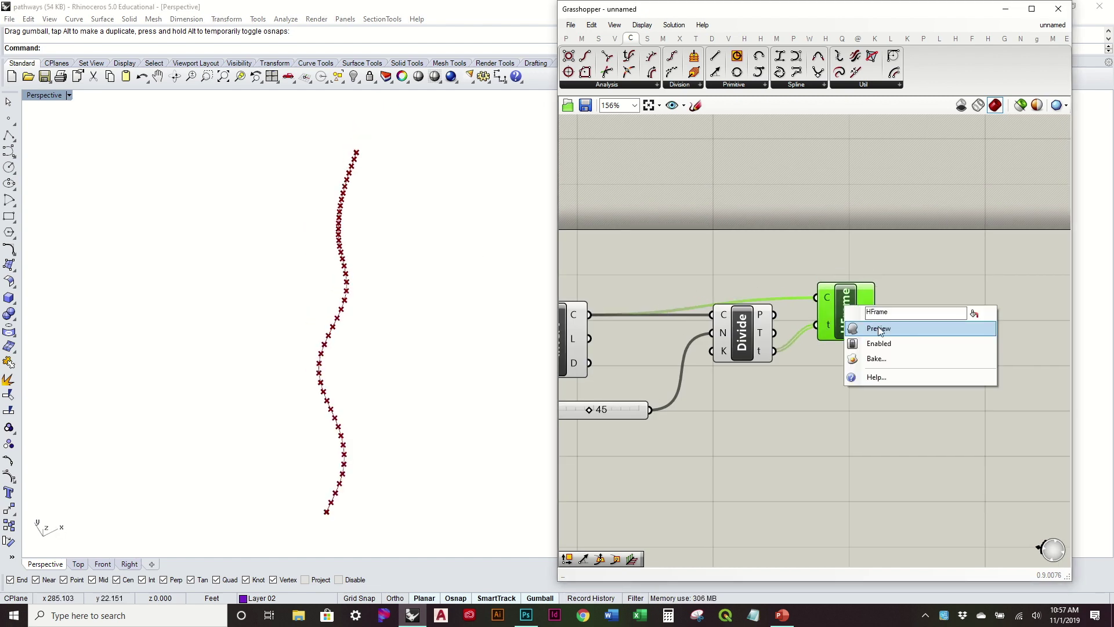
left_click(881, 326)
right_click_drag(334, 328, 372, 184)
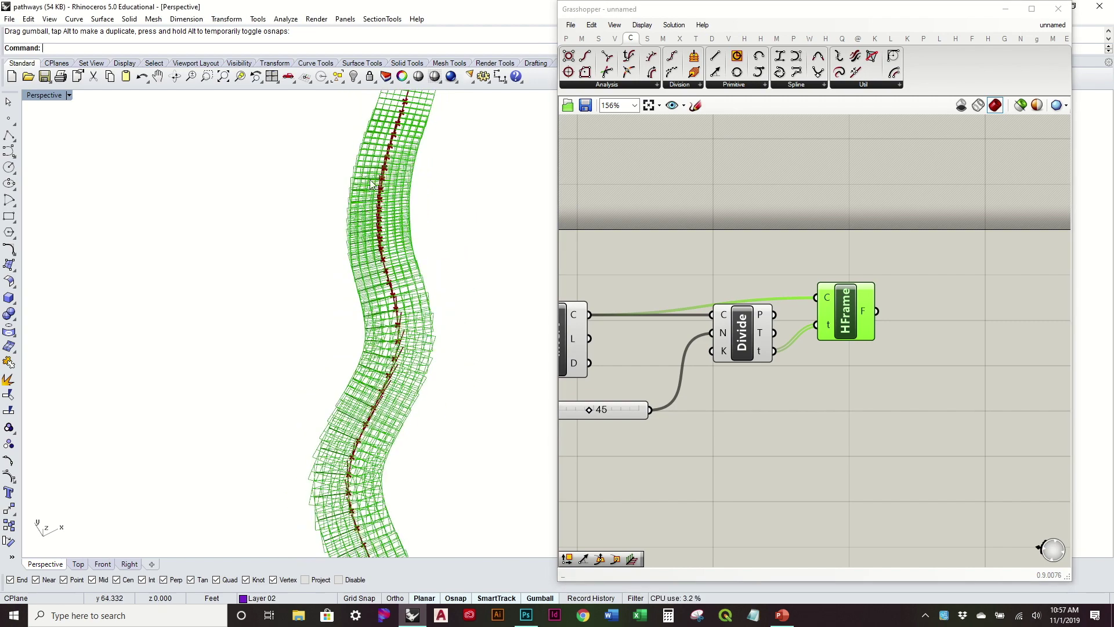
right_click_drag(385, 353, 351, 383)
scroll(409, 493, "up", 6)
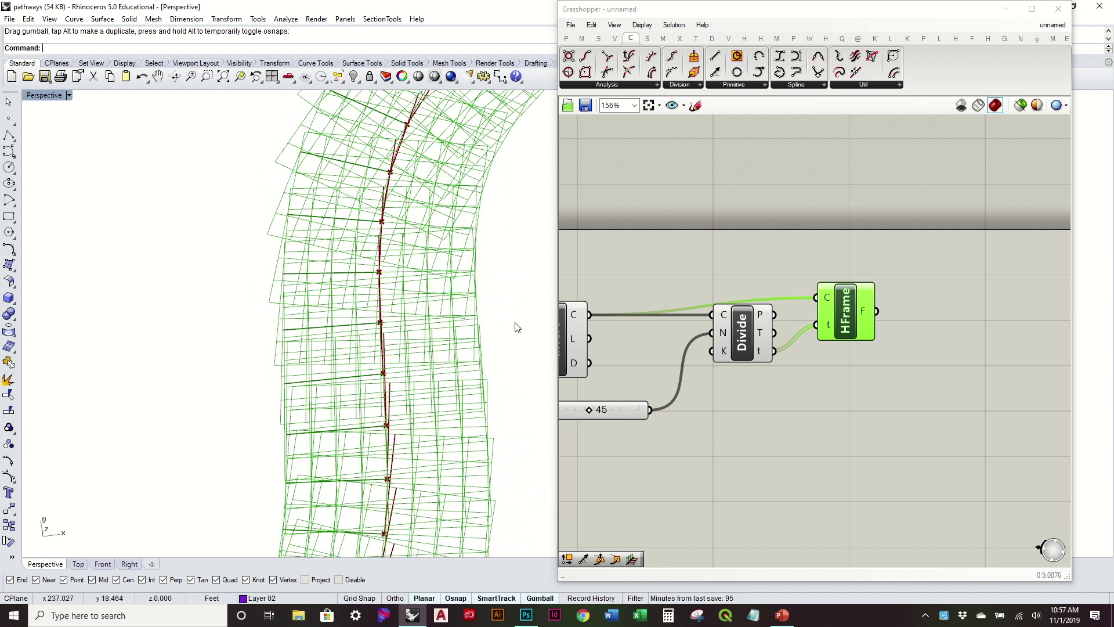
scroll(520, 325, "down", 6)
- Turn off the previews of the HFrame and Divide components
right_click(835, 310)
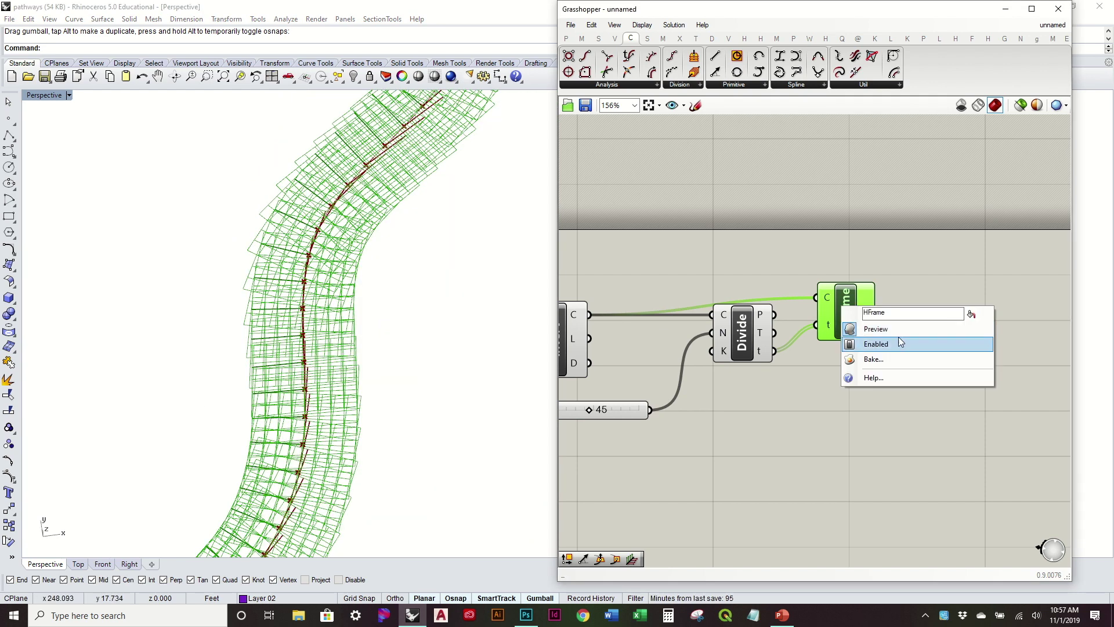
left_click(898, 328)
left_click(744, 335)
right_click(744, 335)
left_click(801, 352)
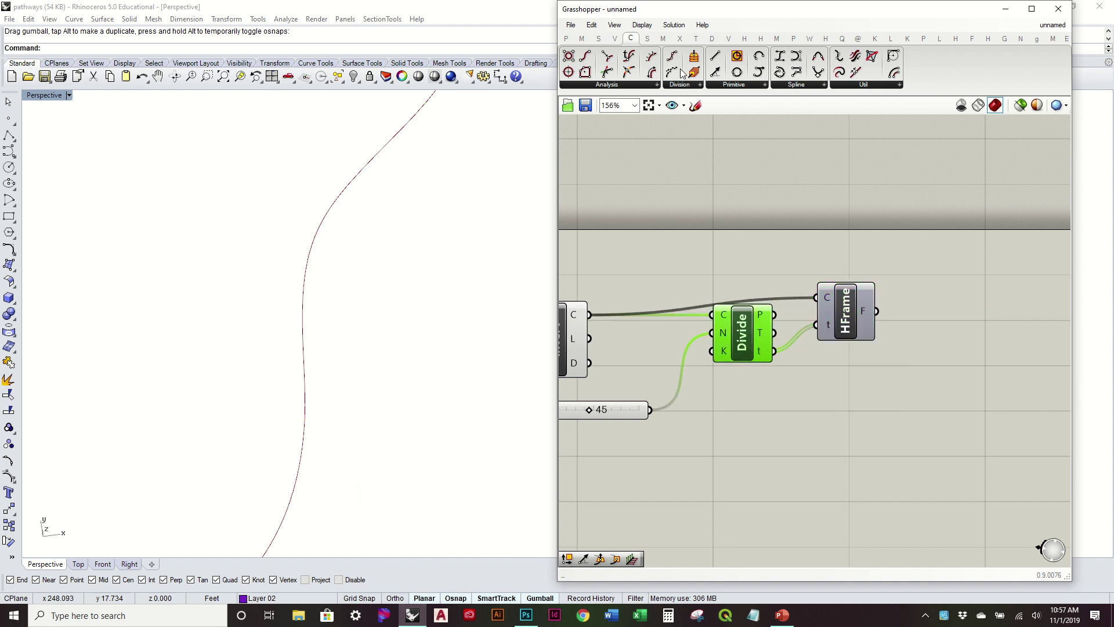
- Add a Deconstruct Plane component after HFrame and connect the frames to its plane input
left_click(614, 39)
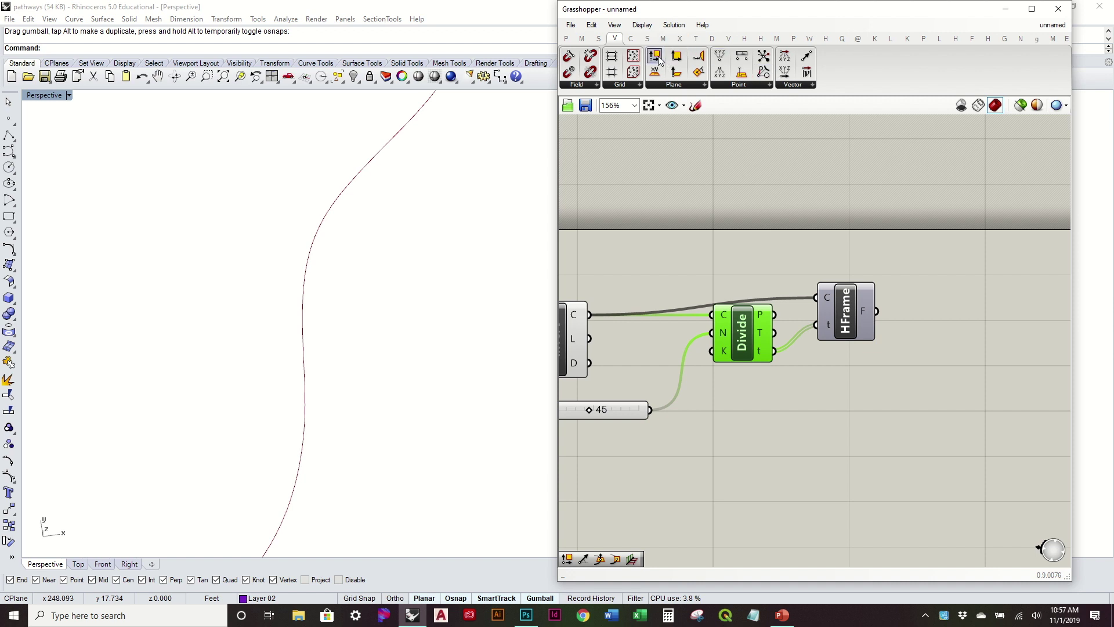
left_click_drag(660, 60, 988, 328)
left_click_drag(880, 311, 957, 315)
scroll(964, 321, "down", 3)
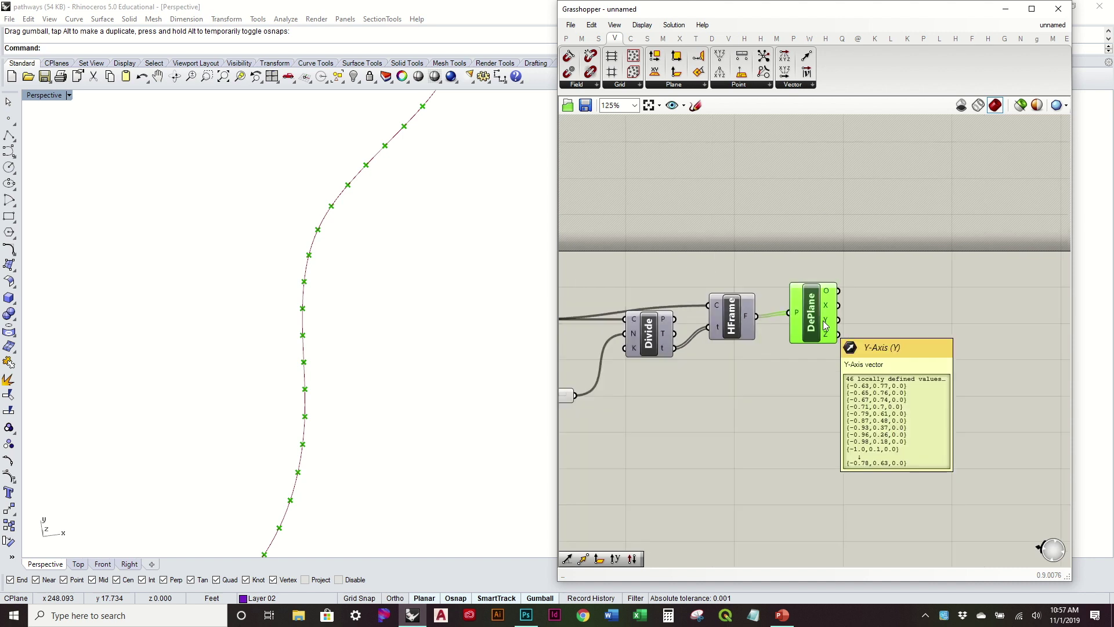
scroll(426, 357, "down", 1)
scroll(427, 356, "down", 2)
left_click(794, 401)
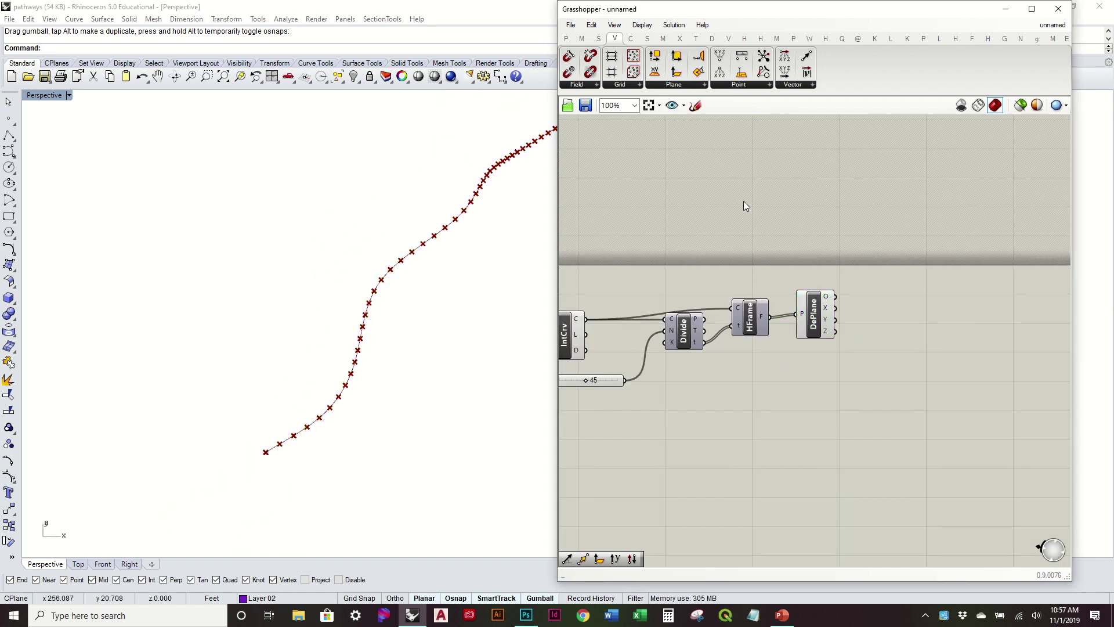
- Add a Line SDL component beside DePlane and connect the plane origins to its start input
left_click(631, 39)
left_click_drag(715, 72, 930, 400)
scroll(881, 374, "up", 1)
right_click_drag(423, 318, 423, 352)
scroll(920, 343, "up", 1)
left_click_drag(952, 427, 967, 376)
left_click_drag(802, 269, 965, 281)
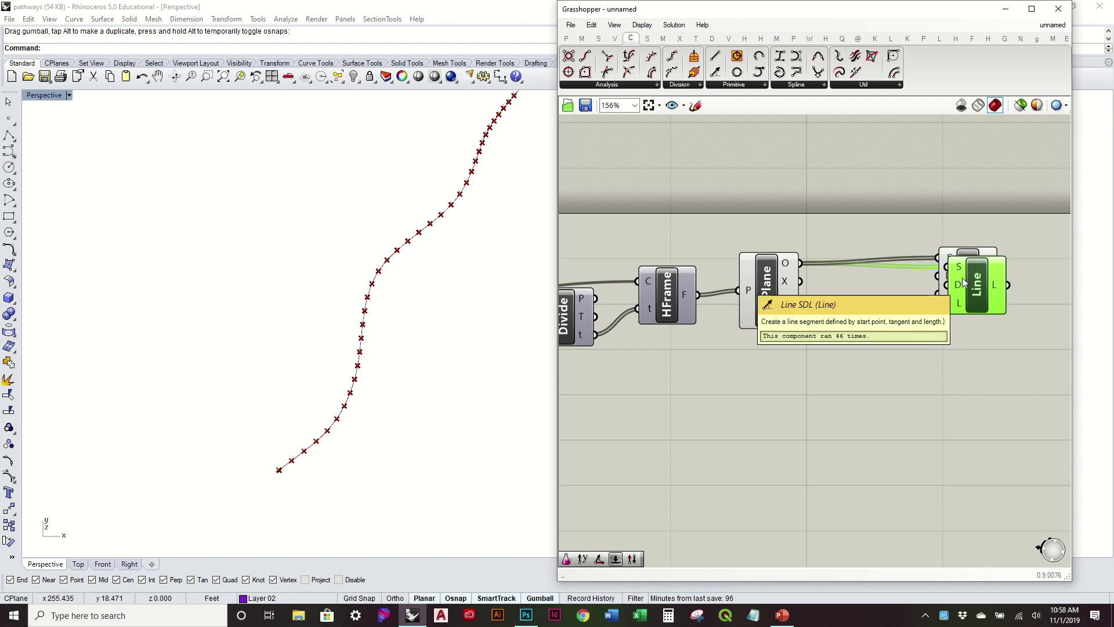
- Duplicate the Line SDL component below the original, keeping the plane origins connected to its start input
left_click_drag(966, 282, 965, 387, "alt")
left_click(966, 333)
right_click_drag(961, 326, 933, 331)
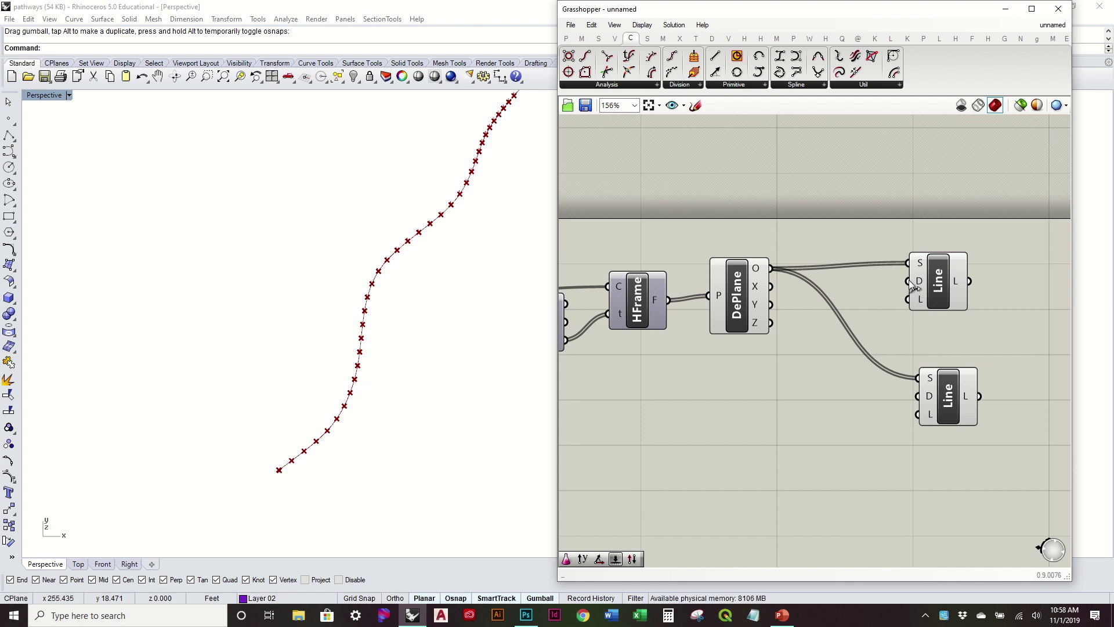
- Connect DePlane's Y-axis output to the direction input of the upper Line component
mouse_move(916, 284)
right_click_drag(916, 284, 846, 307)
left_click_drag(703, 328, 839, 303)
scroll(379, 275, "up", 4)
scroll(378, 275, "up", 2)
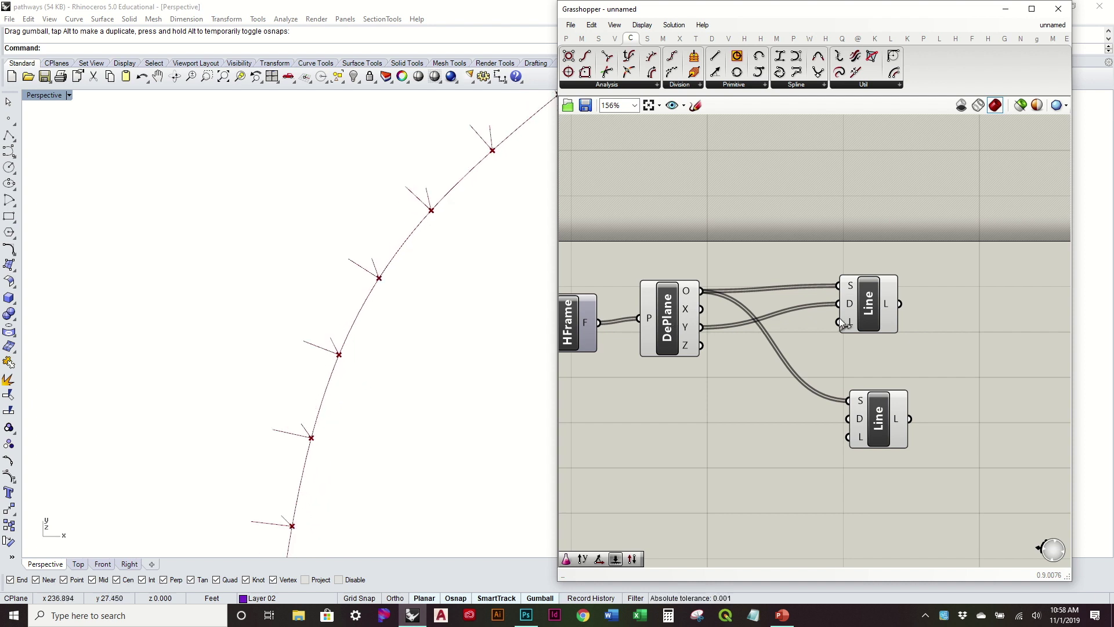
left_click(669, 314)
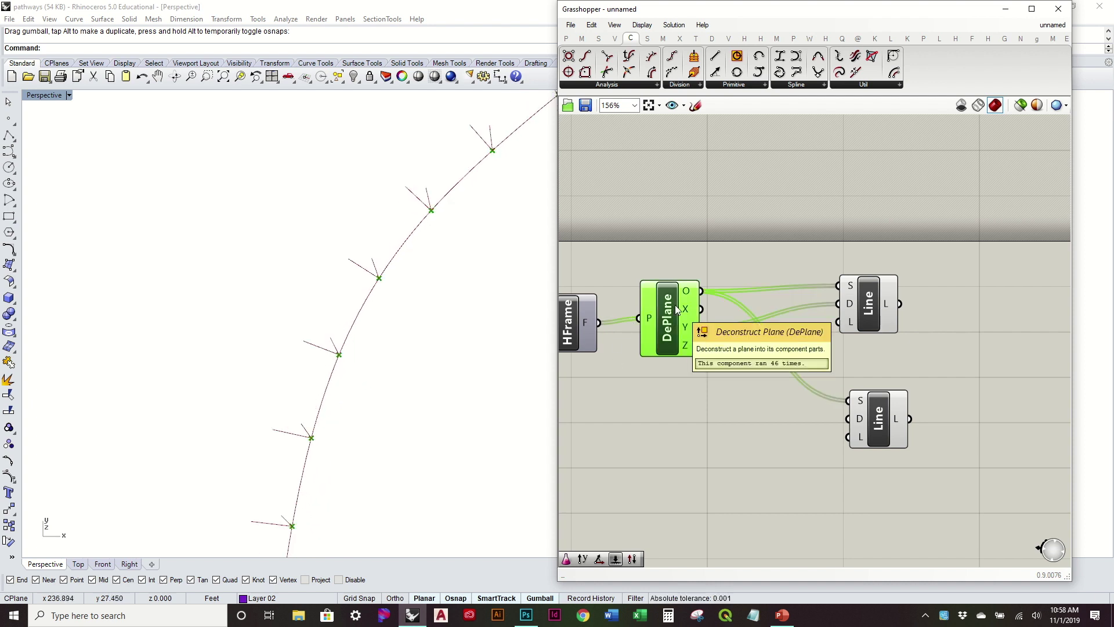
left_click(877, 316)
right_click_drag(422, 383, 443, 293)
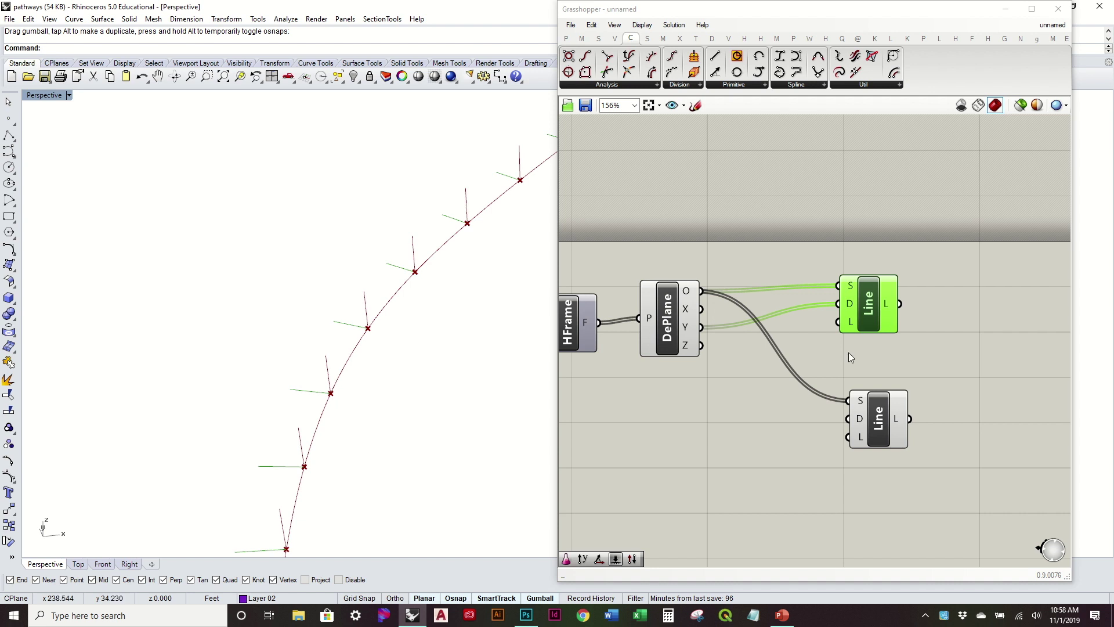
- Connect DePlane's Y-axis output to the lower Line's direction input and align that component below the upper one
left_click_drag(857, 420, 871, 421)
left_click_drag(703, 329, 873, 426)
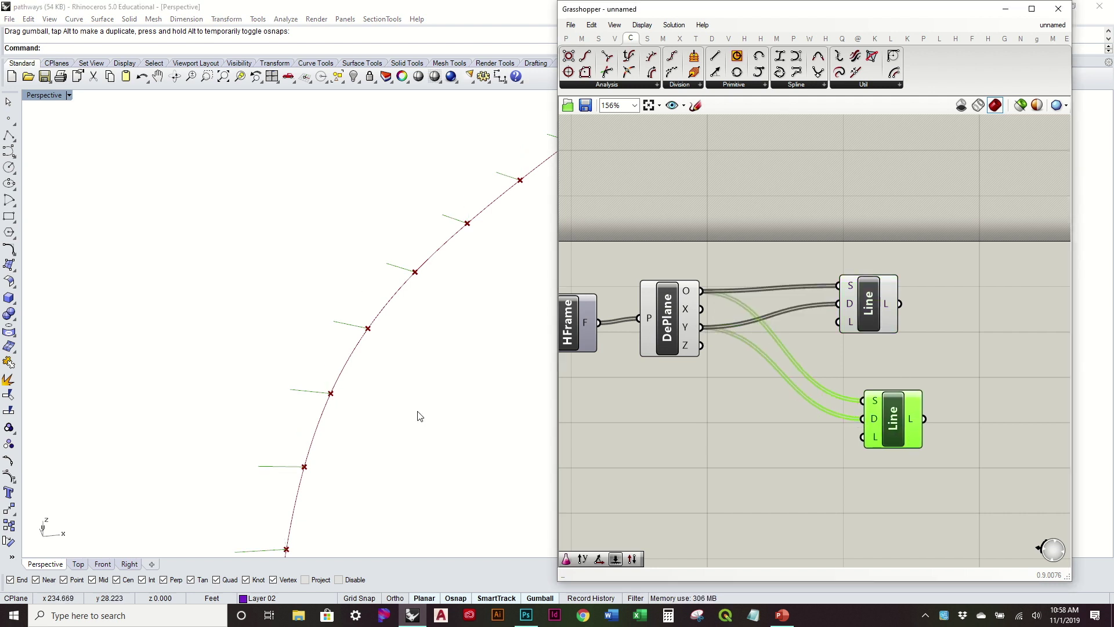
right_click_drag(418, 416, 414, 399)
left_click_drag(893, 436, 873, 430)
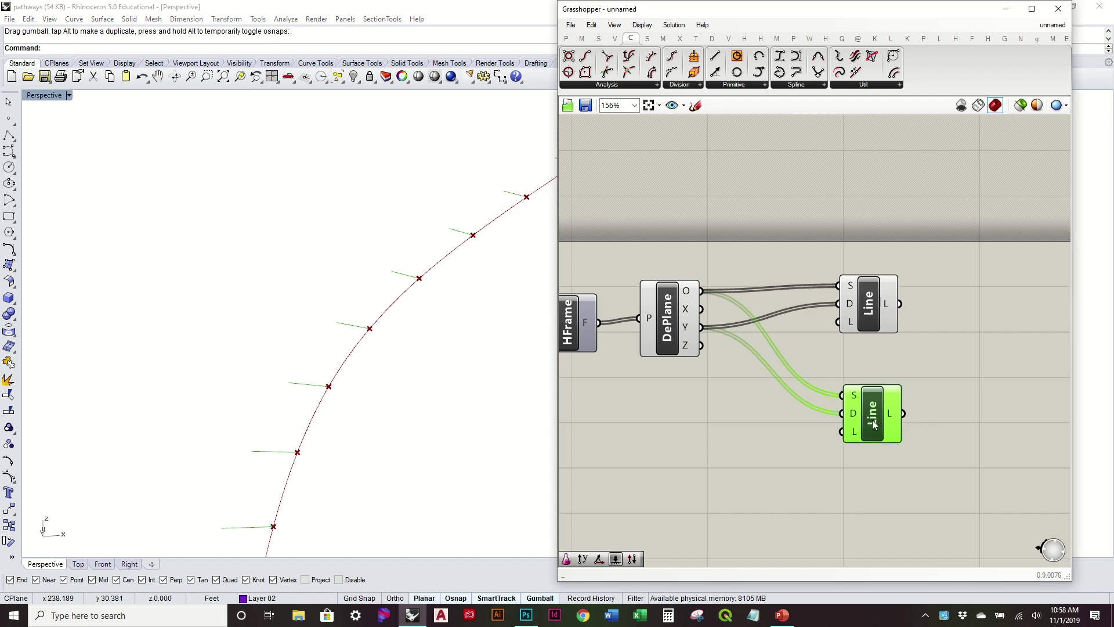
- Add a Reverse vector component and route DePlane's Y axis through it into the lower Line's direction input
mouse_move(852, 416)
left_click(615, 39)
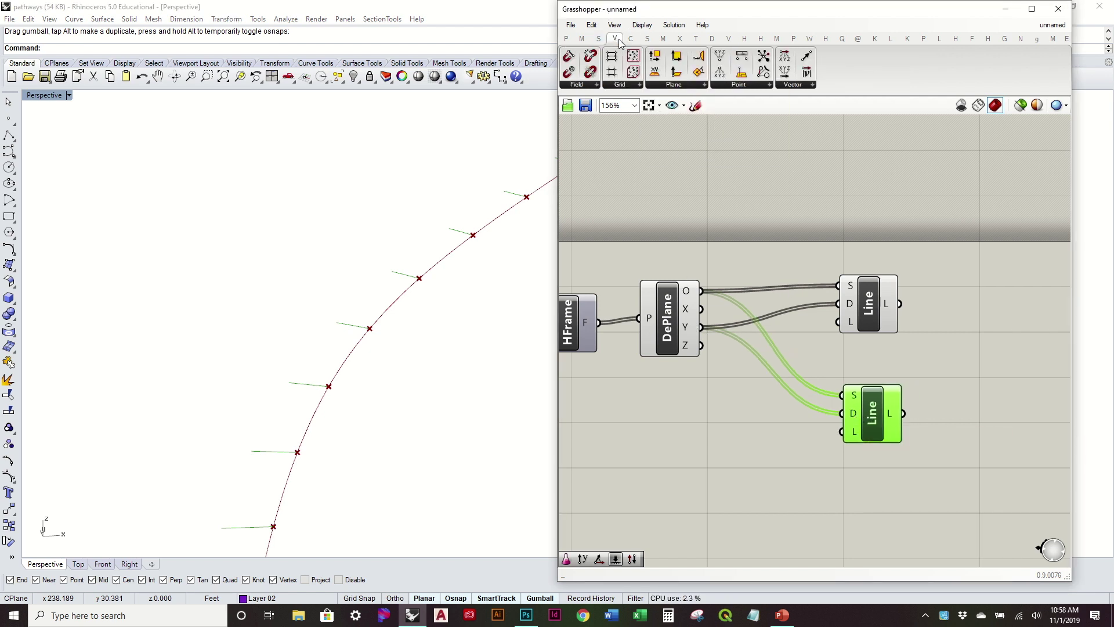
left_click(796, 87)
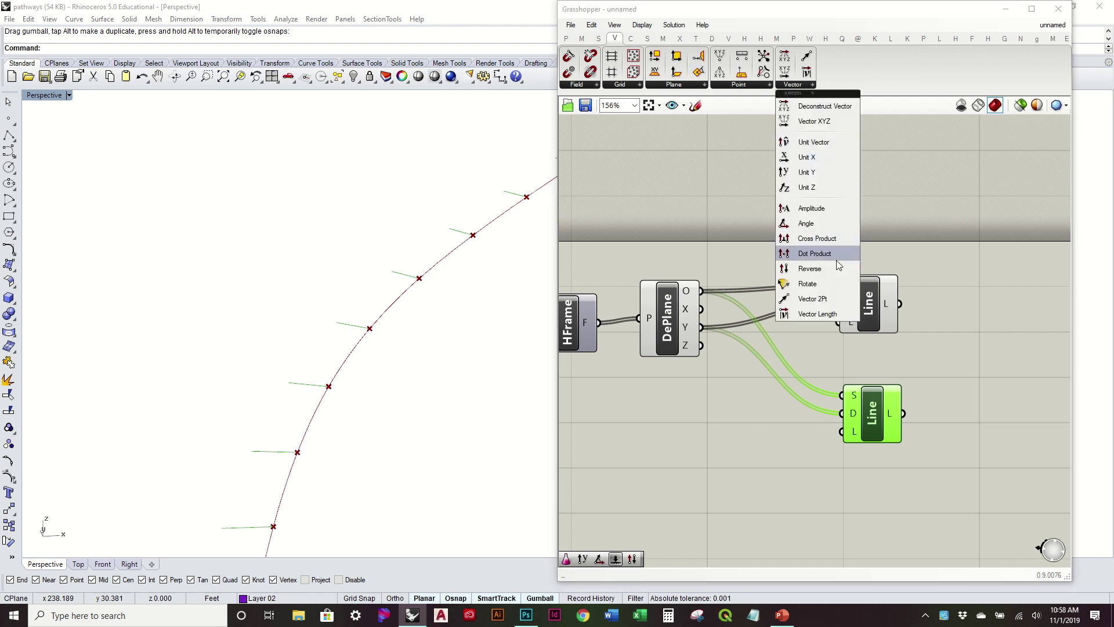
left_click_drag(827, 269, 776, 416)
left_click_drag(720, 387, 905, 408)
left_click_drag(870, 297, 903, 295)
left_click_drag(786, 413, 796, 394)
scroll(294, 368, "down", 6)
right_click_drag(319, 309, 343, 369)
- Add a number slider with the value 3 and connect it to the length inputs of both Line components
double_click(801, 494)
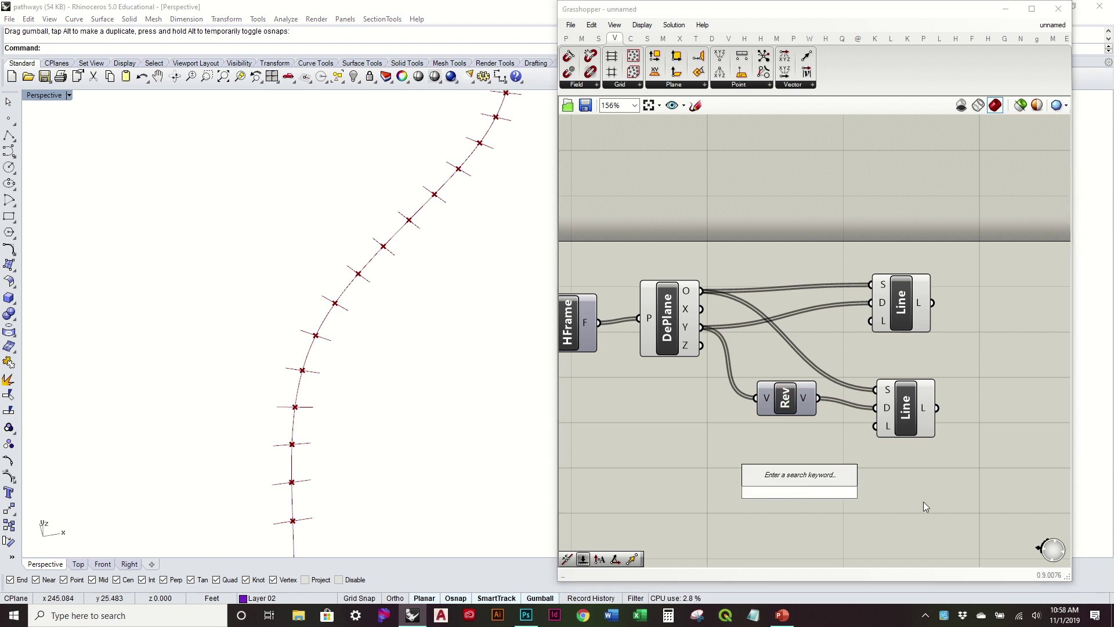
type("3")
key("Return")
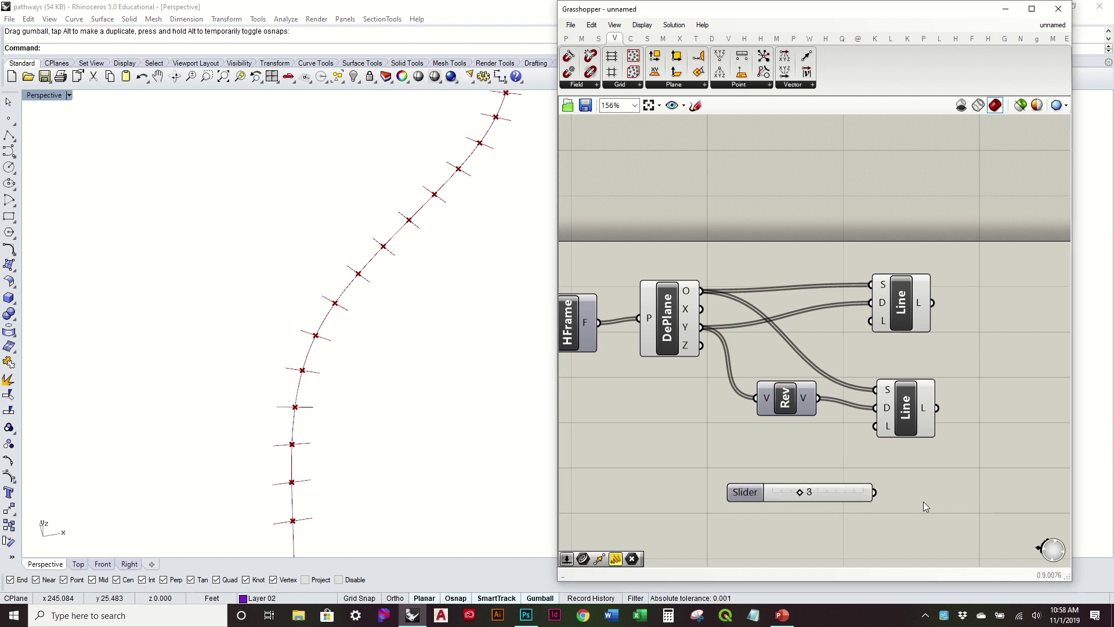
left_click_drag(830, 490, 870, 321)
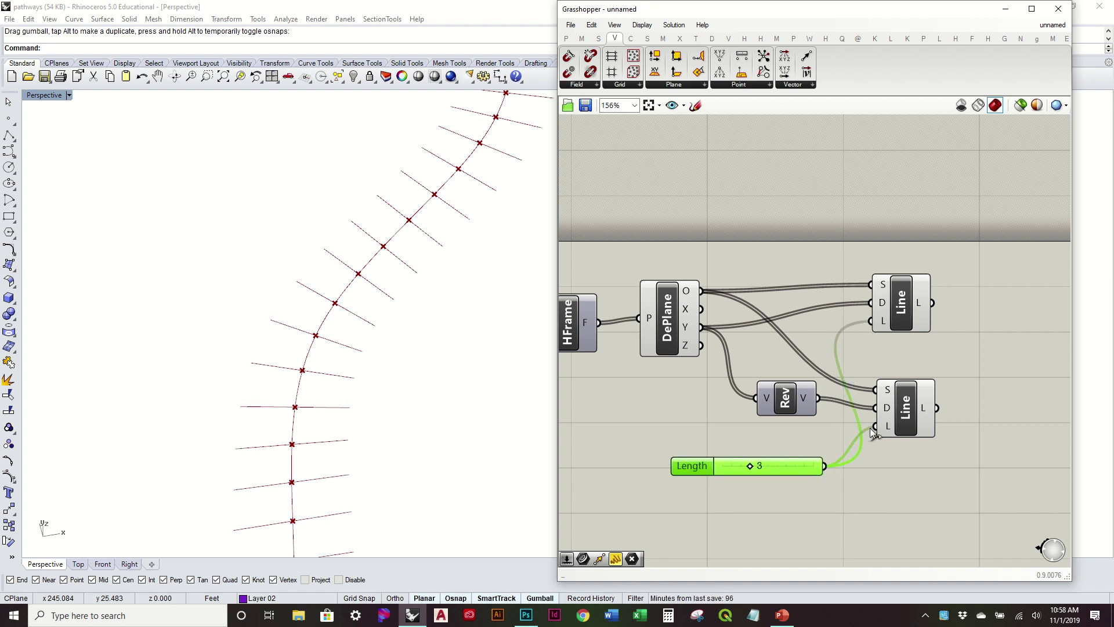
- Set the Length slider to 5 and place it closer to the Reverse component
scroll(405, 360, "down", 6)
right_click_drag(434, 405, 439, 353)
left_click_drag(793, 459, 756, 457)
right_click_drag(385, 402, 386, 487)
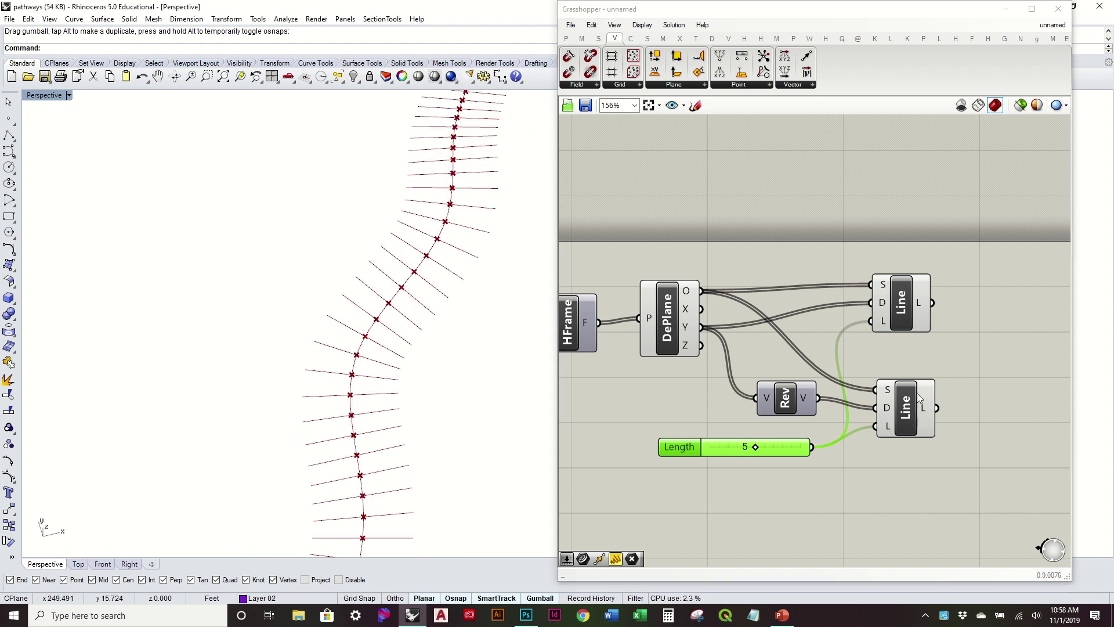
- Wire DePlane's Y axis directly to the lower Line's direction input and delete the Reverse component
left_click(917, 396)
left_click(869, 366)
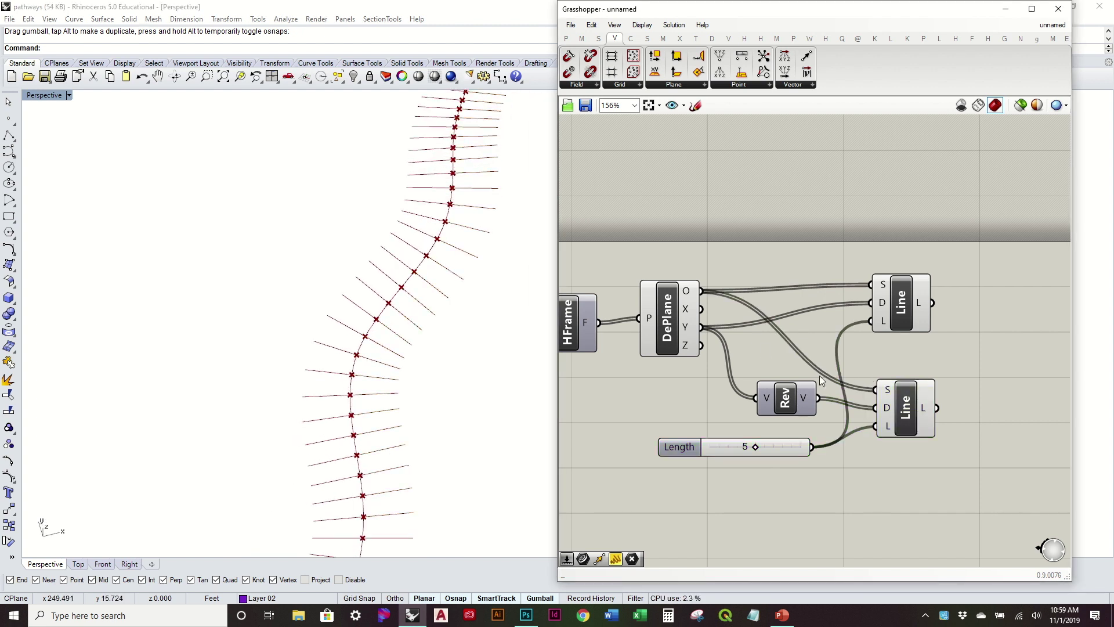
left_click_drag(781, 404, 774, 388)
left_click(763, 356)
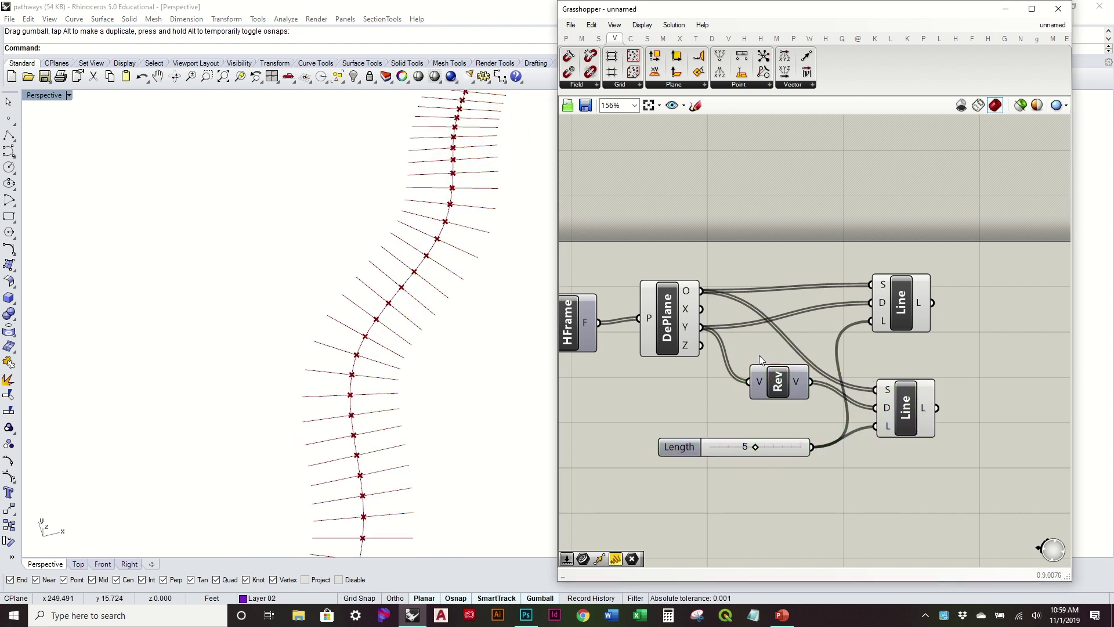
left_click_drag(702, 328, 875, 408, "shift")
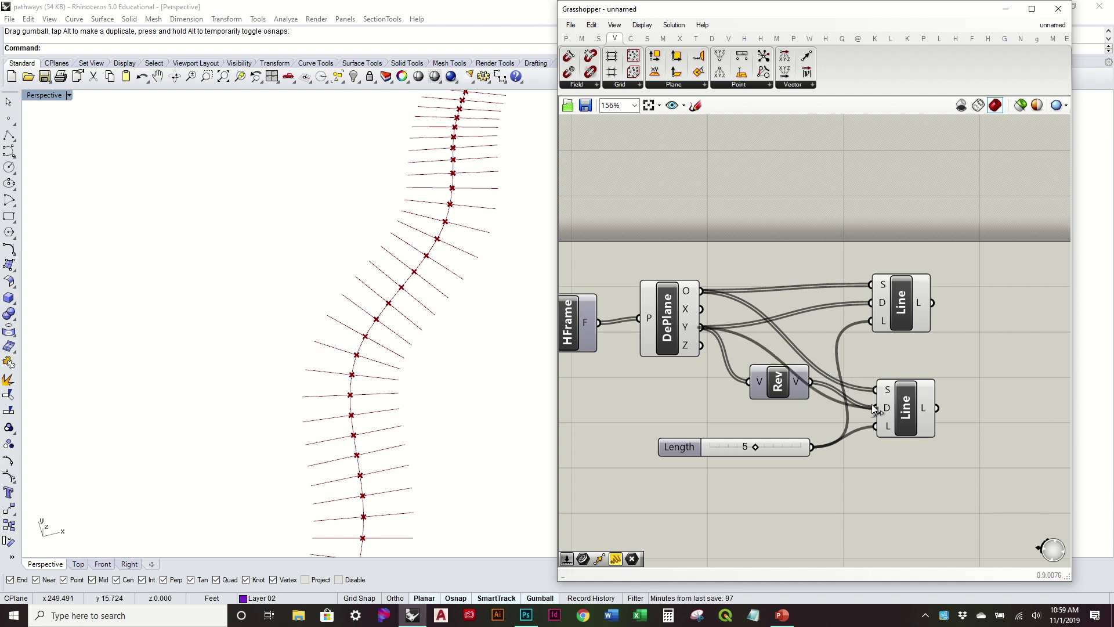
left_click(777, 382)
key("Delete")
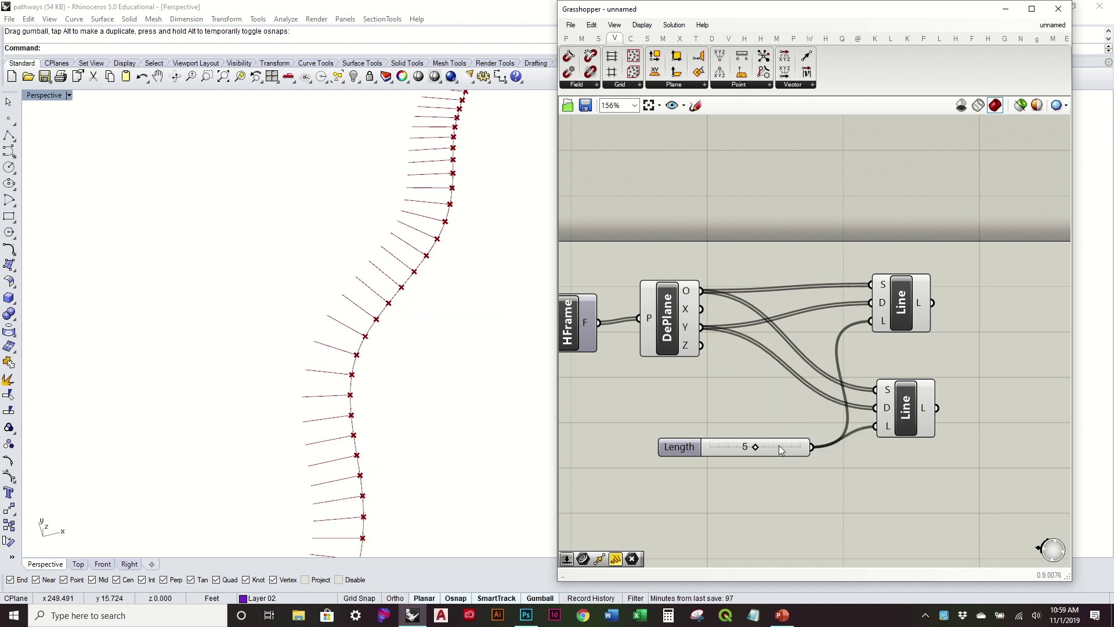
- Add an expression with a minus sign to the lower Line's length input to negate it, then shift that component slightly
left_click_drag(779, 445, 763, 424)
right_click(886, 428)
mouse_move(990, 496)
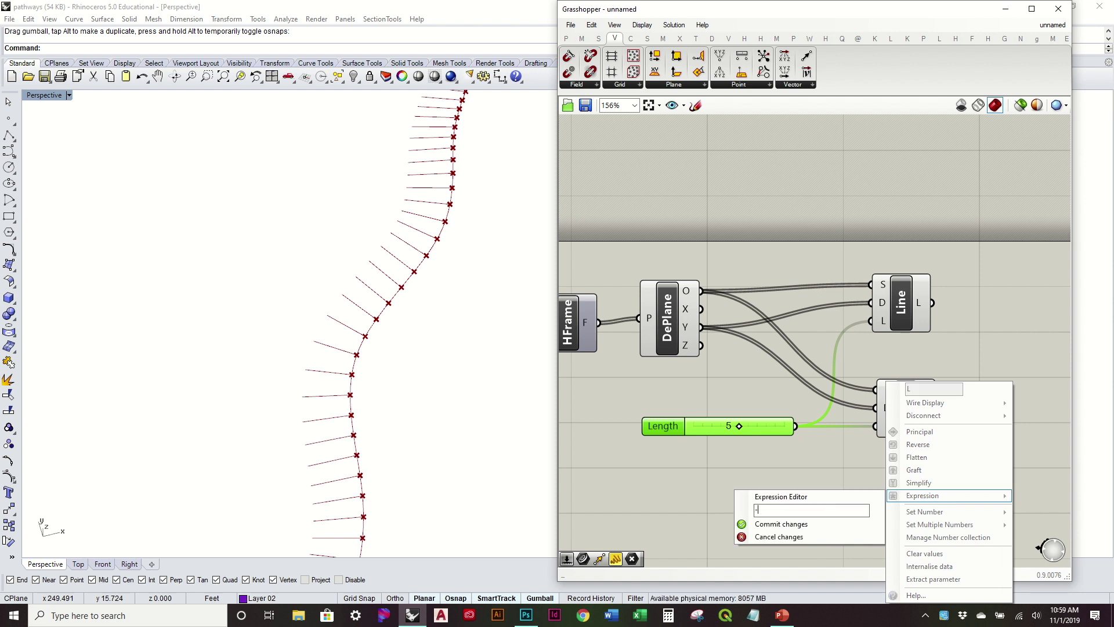
left_click(793, 527)
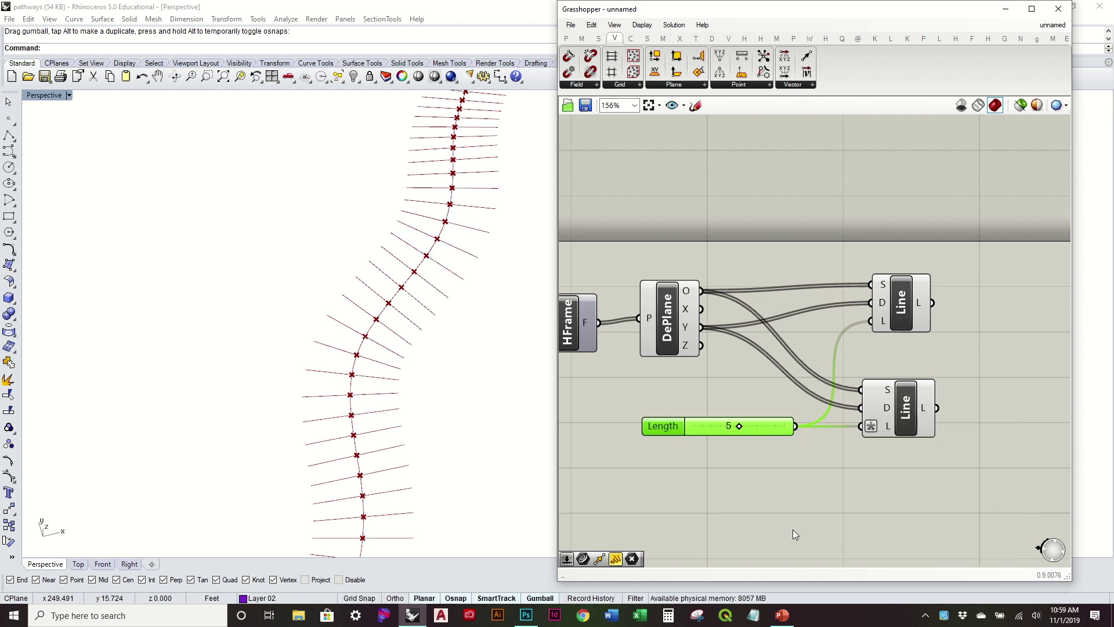
right_click_drag(486, 359, 697, 354)
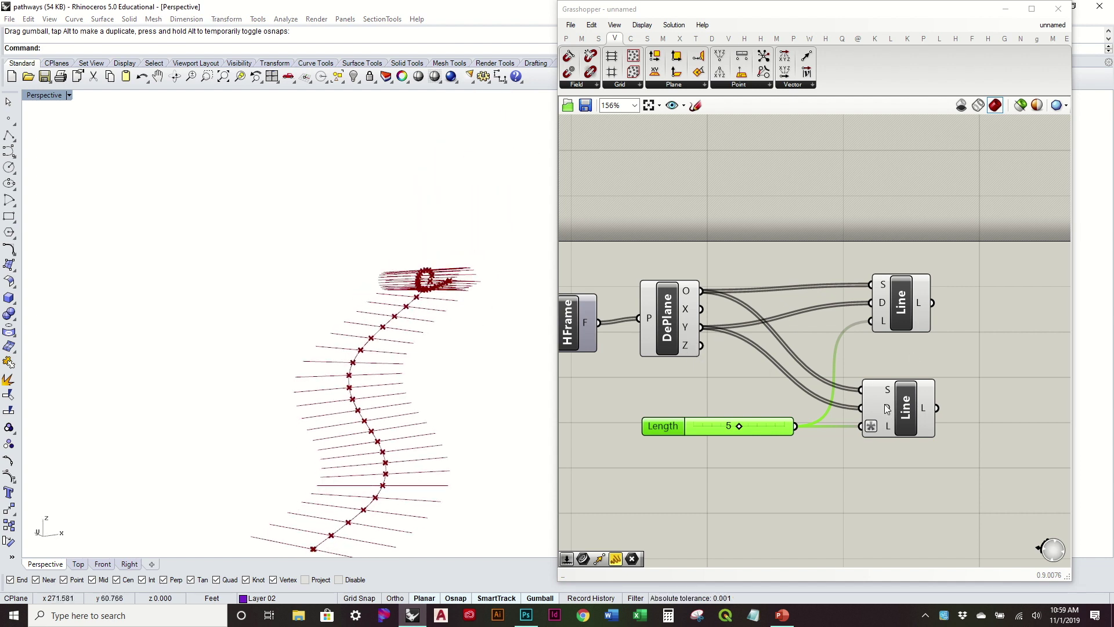
left_click_drag(885, 407, 897, 400)
right_click_drag(364, 315, 707, 388)
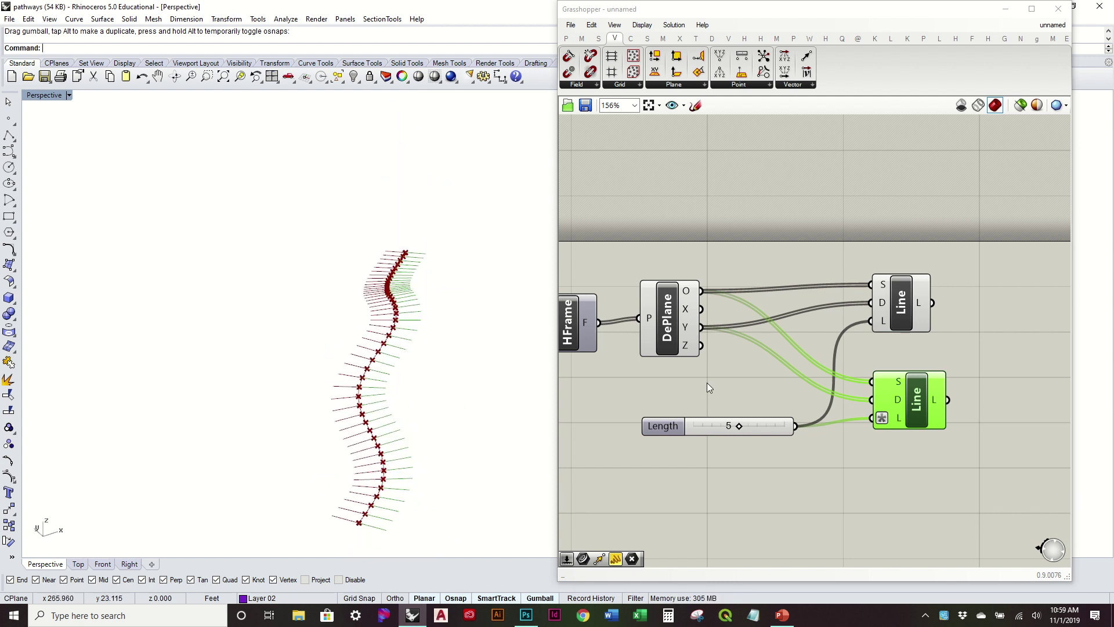
- Move the Length slider up below DePlane and examine the lines on both sides of the curve
left_click(784, 420)
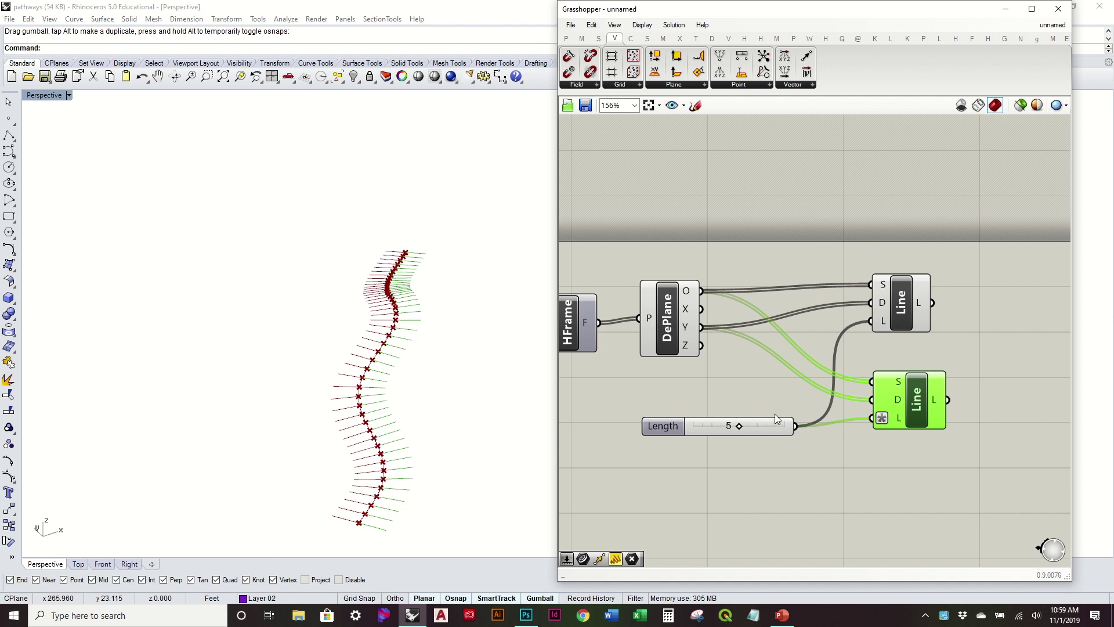
left_click(775, 416)
left_click_drag(772, 427, 764, 393)
right_click_drag(360, 345, 432, 391)
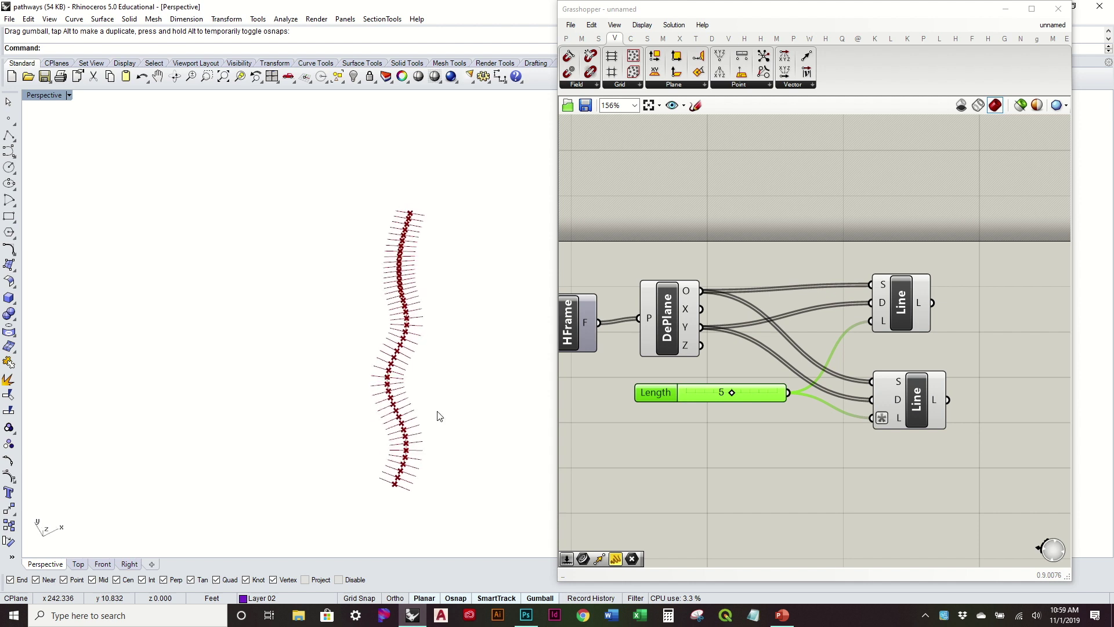
right_click_drag(423, 288, 419, 306)
scroll(419, 306, "up", 6)
scroll(418, 306, "down", 4)
right_click_drag(460, 379, 419, 350)
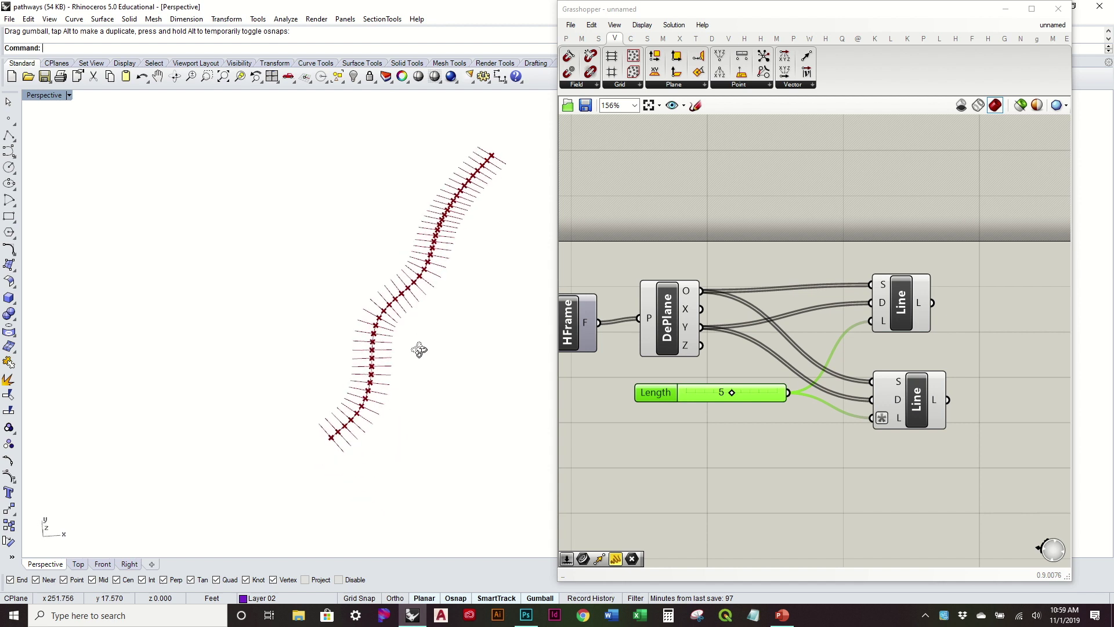
right_click_drag(420, 284, 393, 307, "shift")
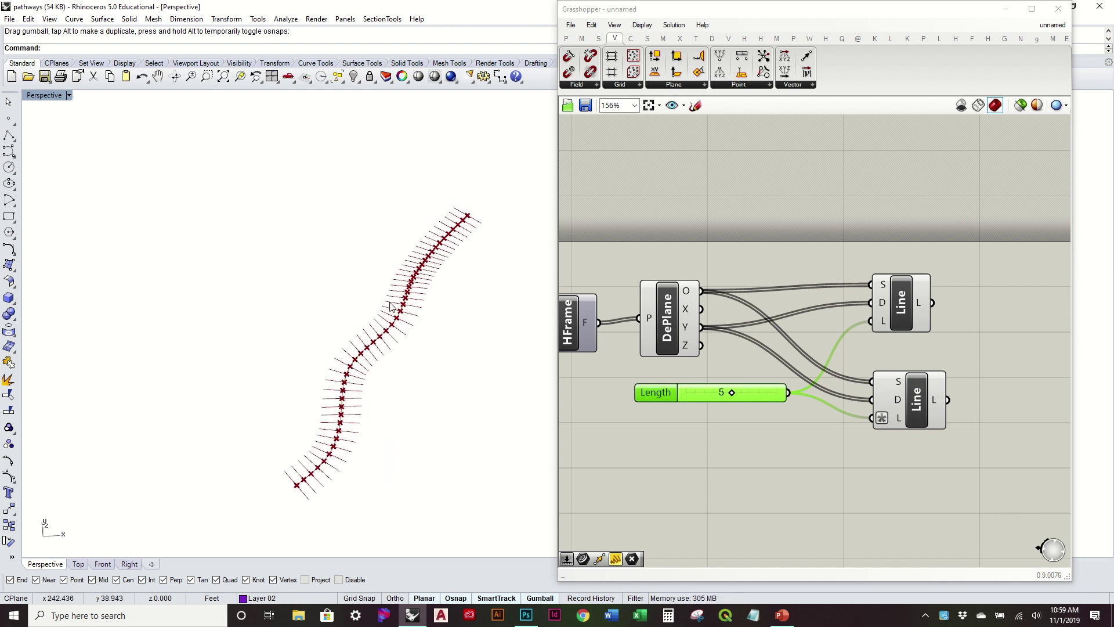
- Delete the Length slider that feeds both Line components
left_click(736, 443)
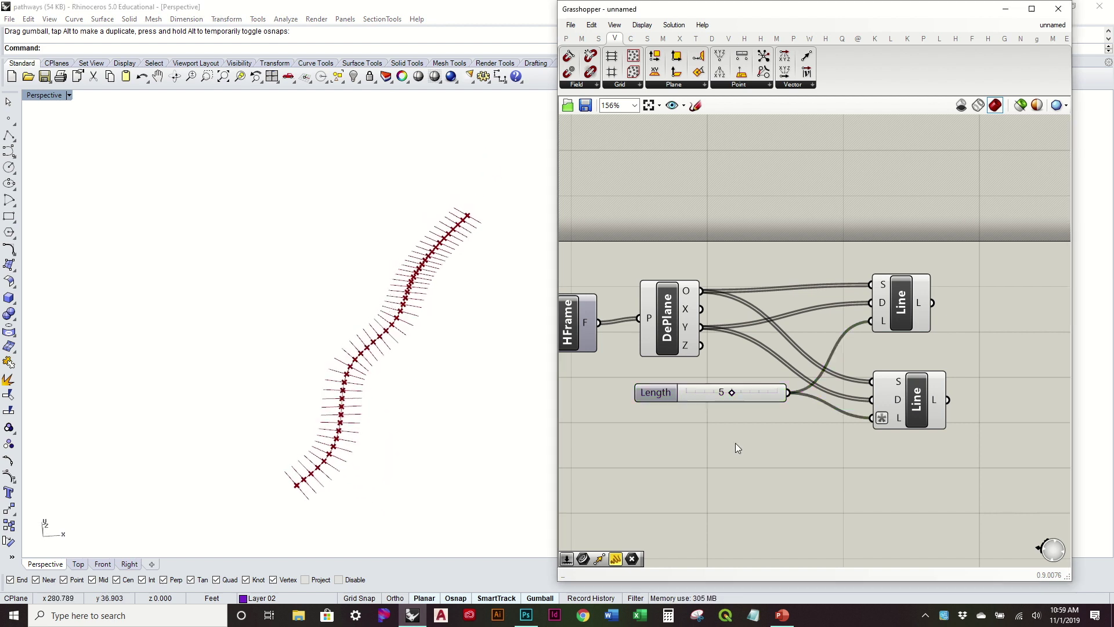
left_click(756, 392)
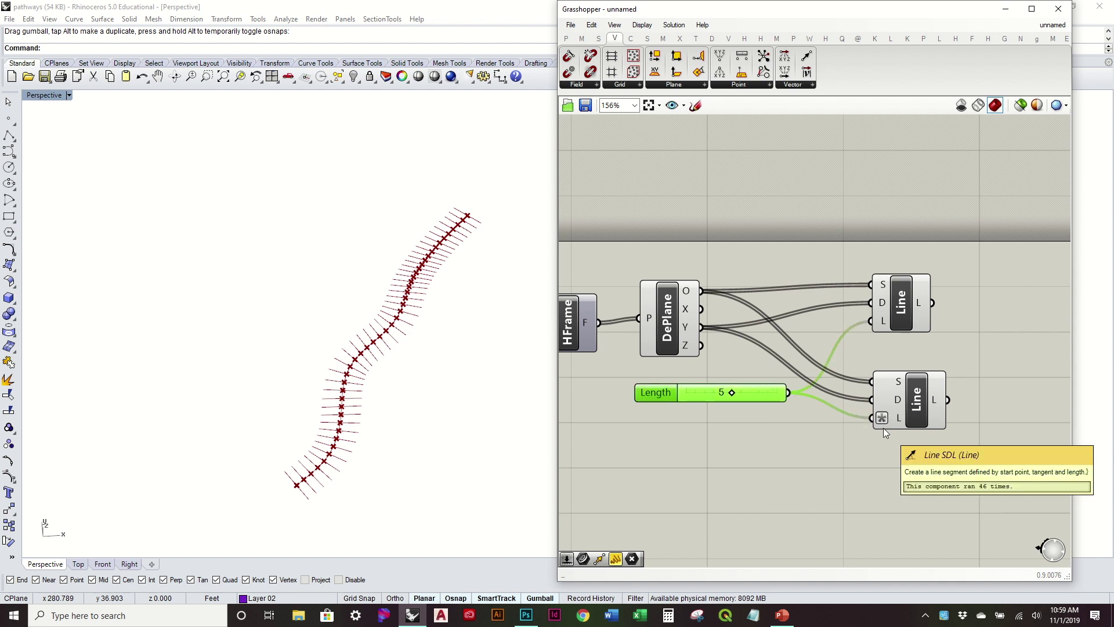
key("Delete")
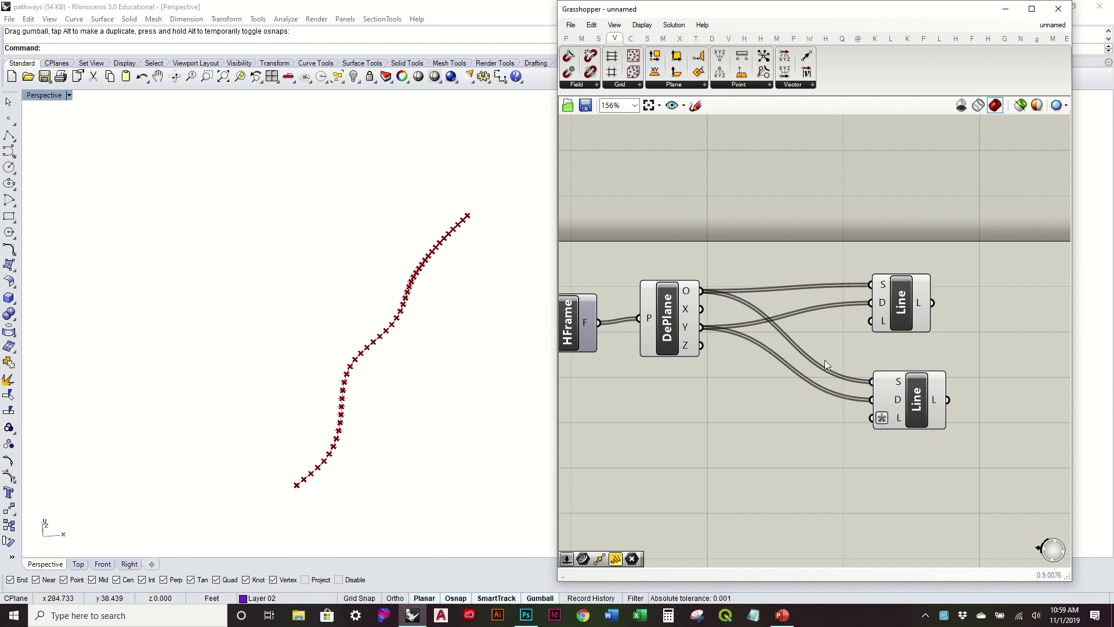
- Add a Graph Mapper below DePlane and move both Line components farther away to make room
scroll(743, 339, "down", 3)
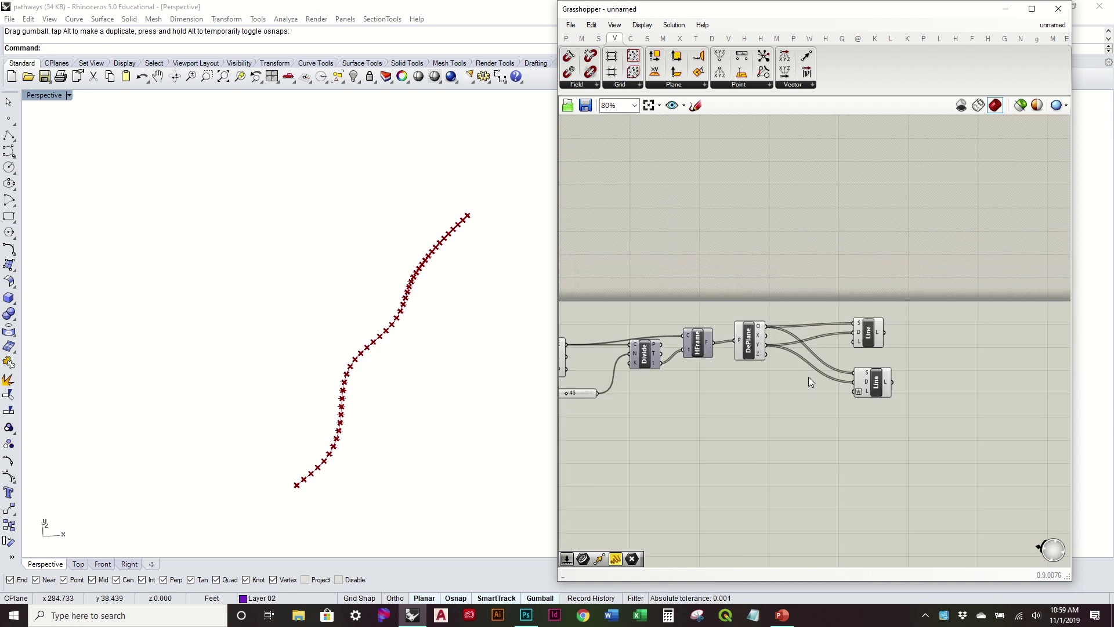
left_click(566, 38)
left_click(783, 86)
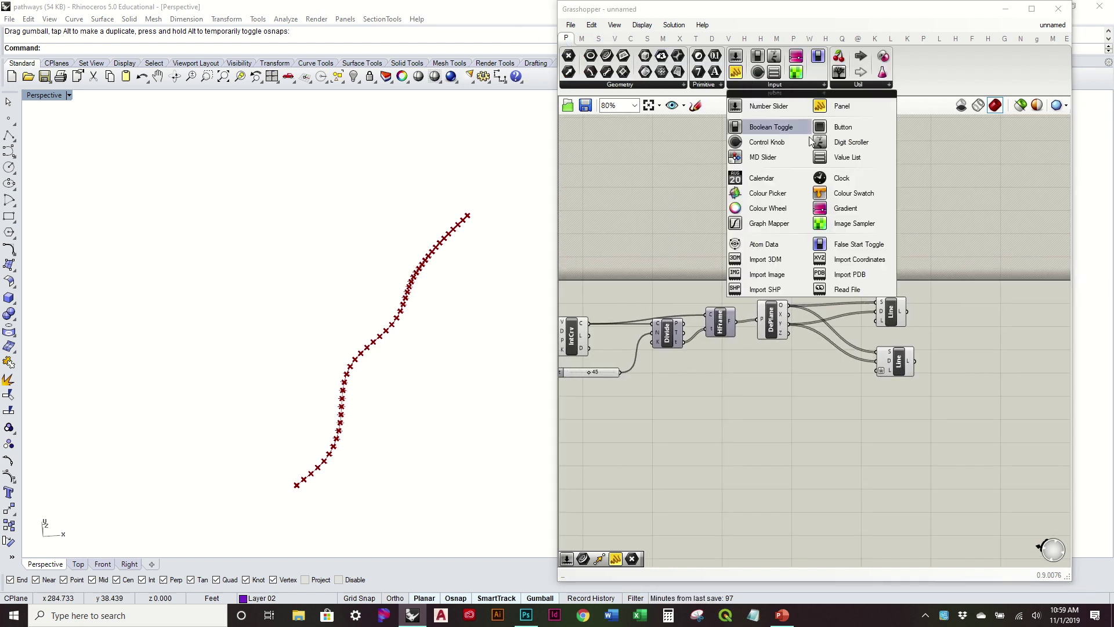
left_click_drag(779, 289, 838, 414)
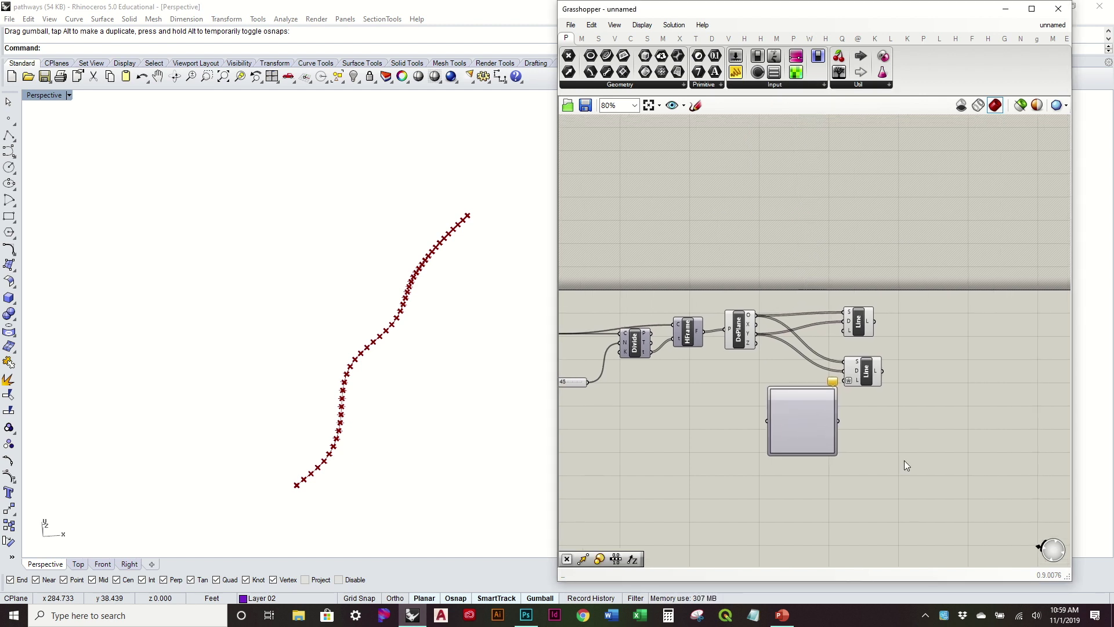
left_click_drag(920, 412, 860, 314)
left_click_drag(860, 322, 917, 330)
- Add a Range component below HFrame, beside the new Graph Mapper
right_click_drag(754, 372, 997, 333)
scroll(720, 371, "down", 1)
scroll(722, 378, "down", 3)
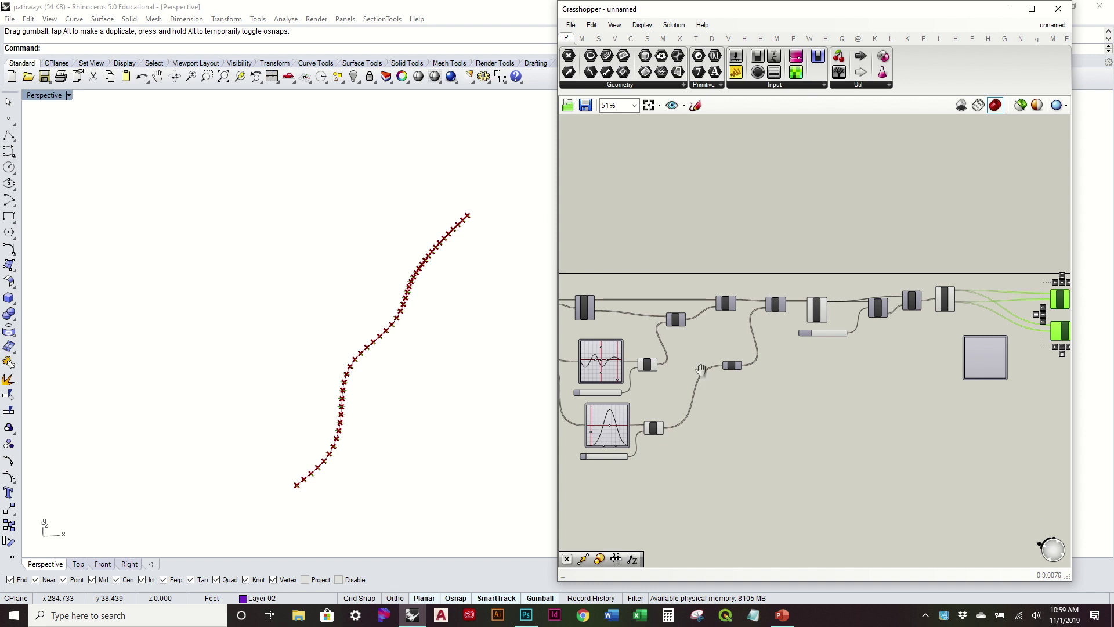
scroll(917, 352, "up", 4)
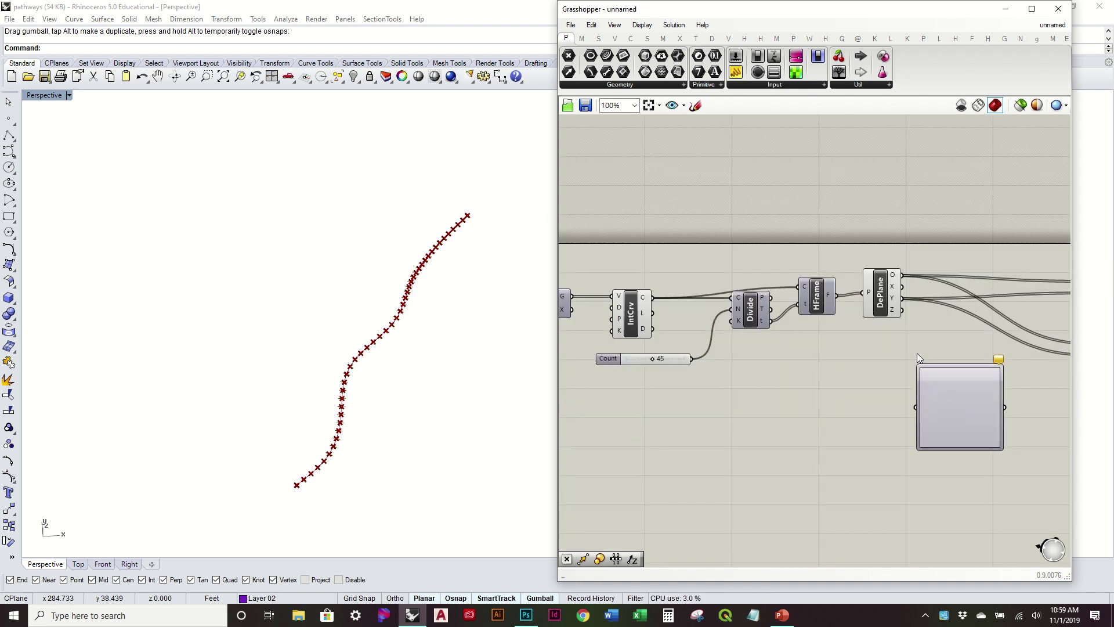
right_click_drag(870, 364, 791, 354)
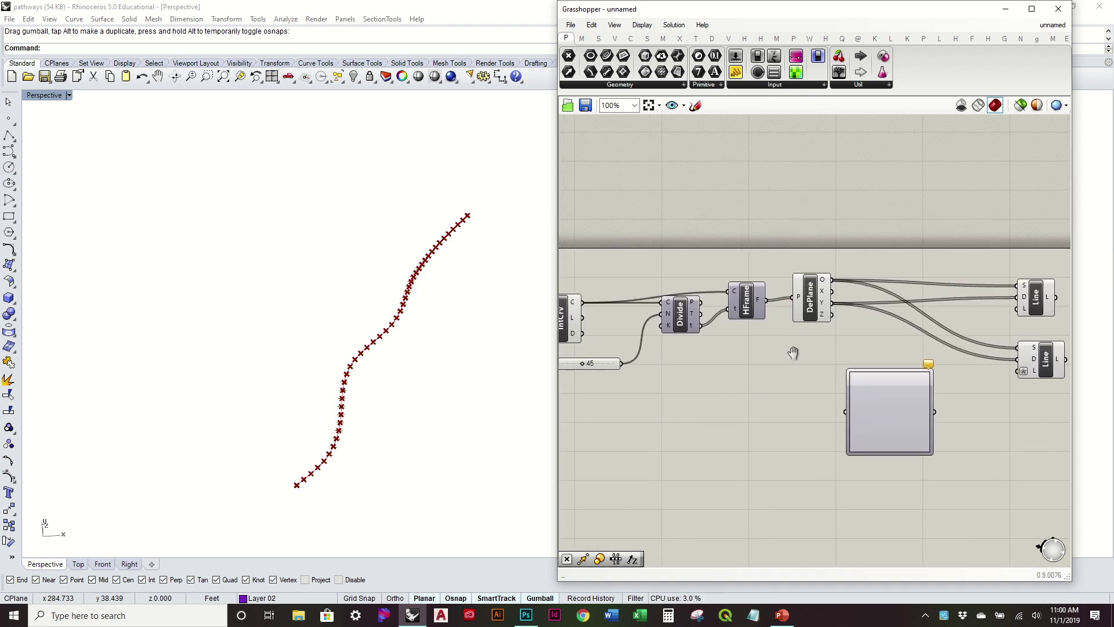
left_click(601, 37)
left_click_drag(672, 55, 736, 401)
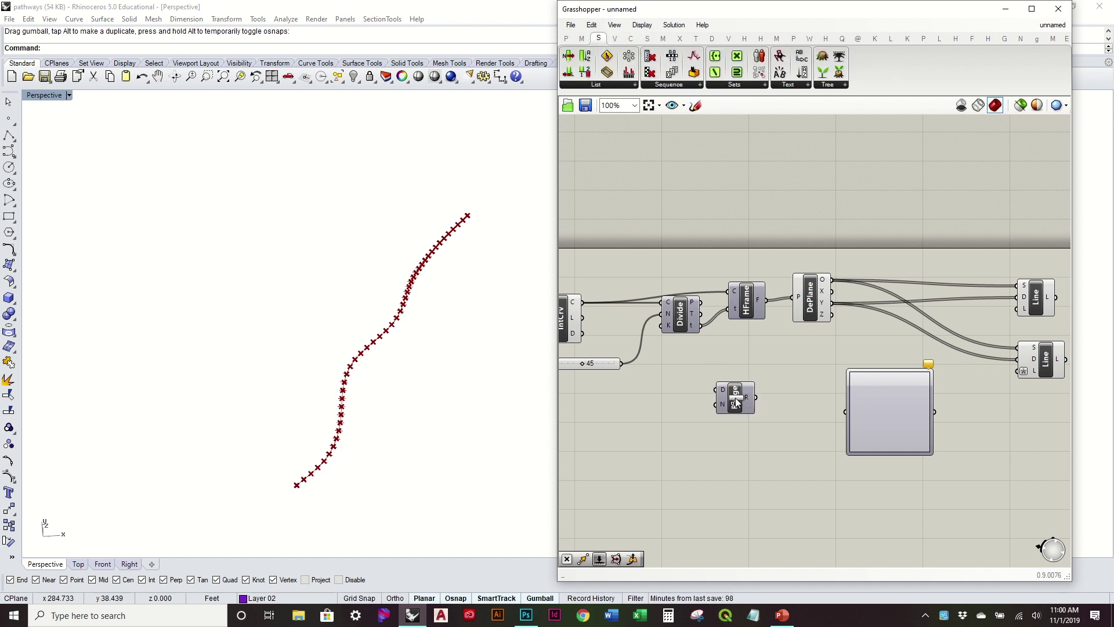
- Connect the Count slider to the Range's steps input and the Range output to the new Graph Mapper
scroll(736, 400, "up", 3)
left_click_drag(639, 352, 808, 418)
left_click_drag(644, 354, 787, 414)
right_click_drag(859, 409, 707, 400)
left_click_drag(703, 400, 843, 419)
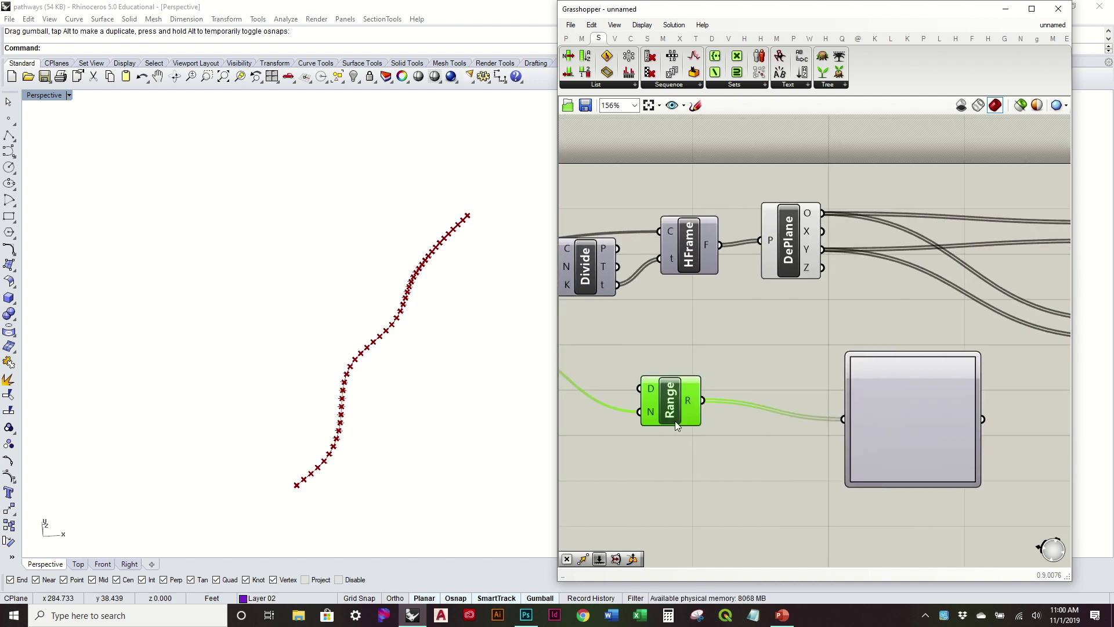
- Move the Range closer to the new Graph Mapper, set the mapper's graph type to Sine and shorten its wave
left_click_drag(676, 426, 755, 442)
right_click_drag(957, 422, 791, 388)
left_click(706, 401)
right_click(792, 388)
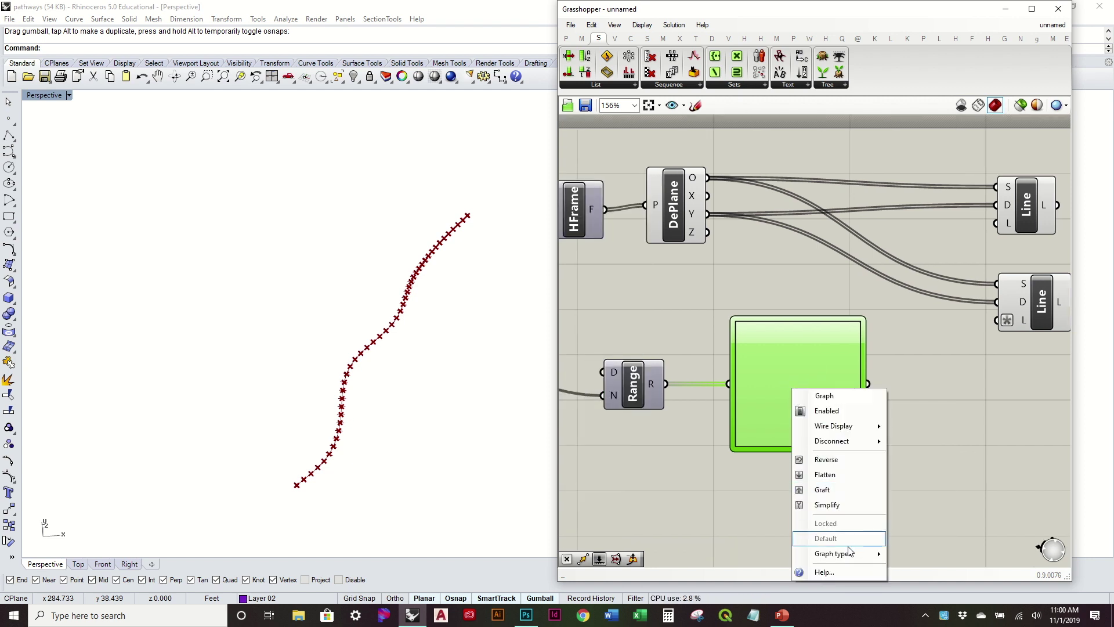
mouse_move(850, 553)
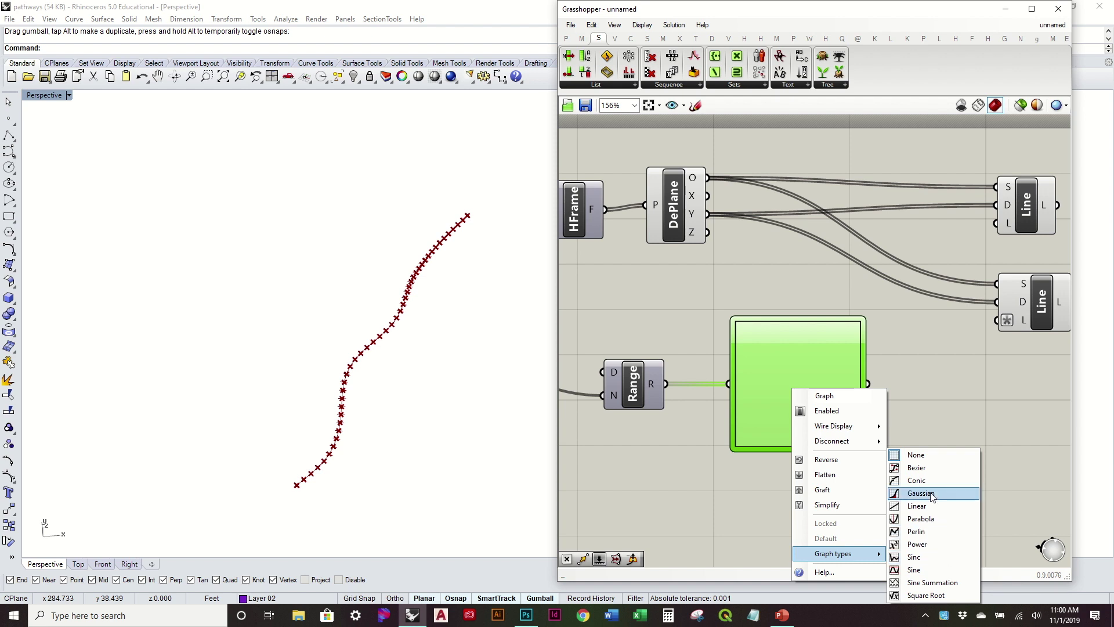
left_click(931, 569)
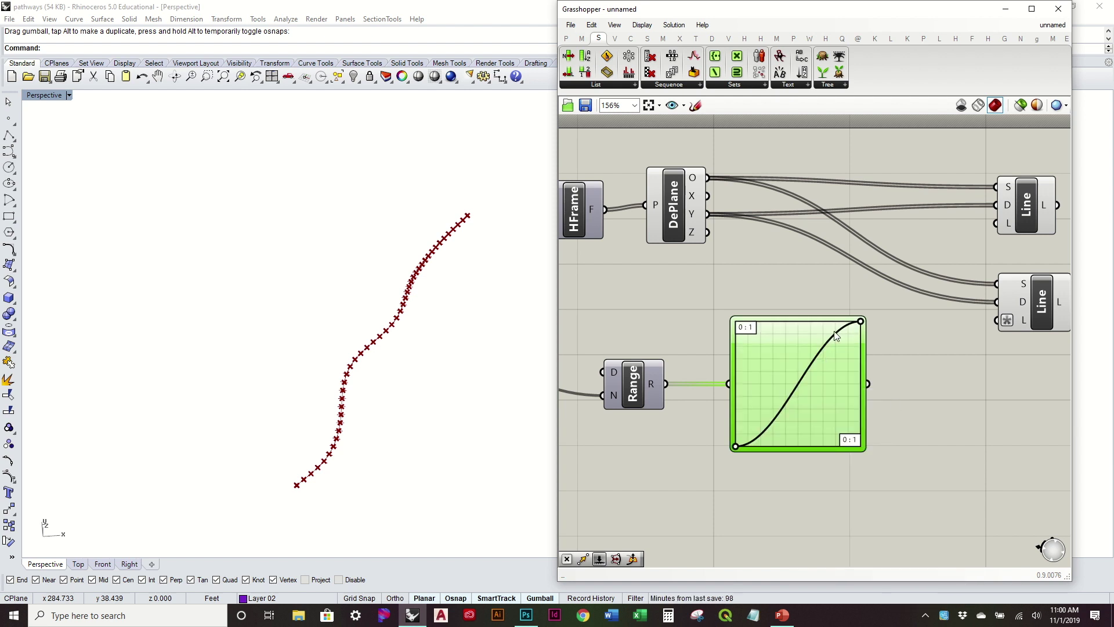
left_click_drag(859, 319, 789, 320)
- Add a Multiplication component beside the Sine Graph Mapper and connect the mapper's output to input A
right_click_drag(826, 342, 748, 342)
left_click(582, 38)
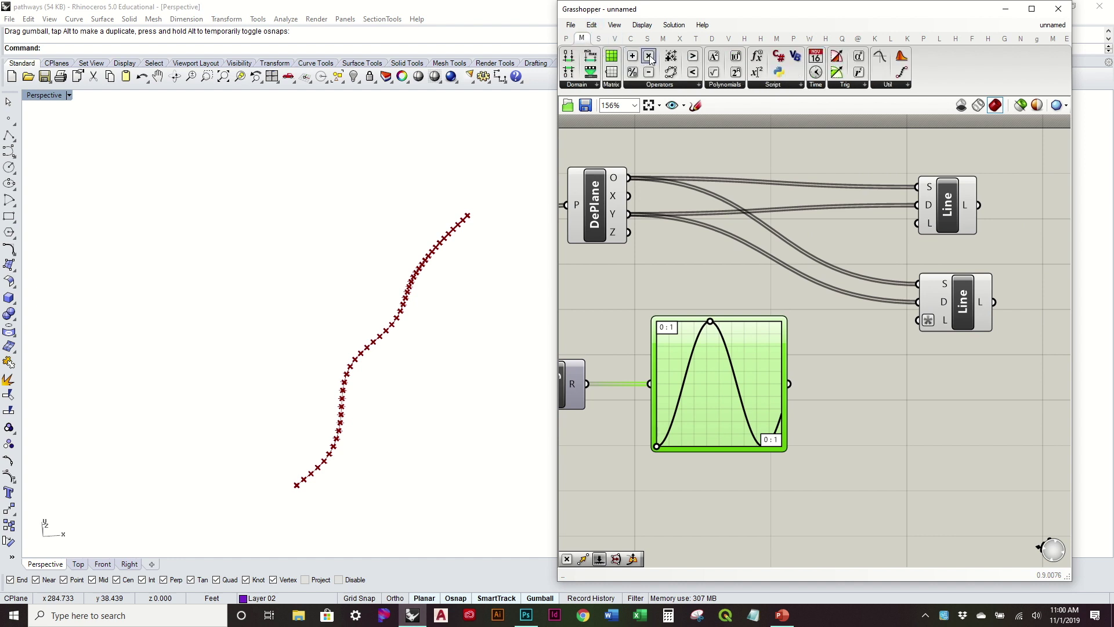
left_click_drag(924, 476, 869, 420)
left_click_drag(790, 384, 839, 411)
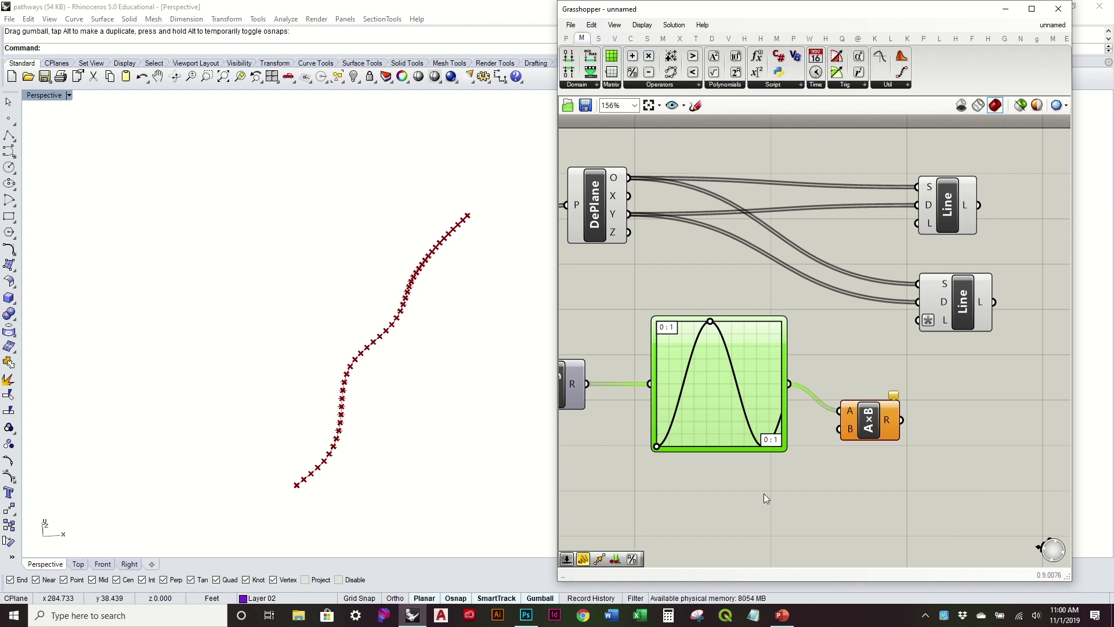
- Create a number slider with value 5 below the Graph Mapper, connect it to the Multiplication's B input and tidy the components
double_click(764, 484)
type("5")
key("Return")
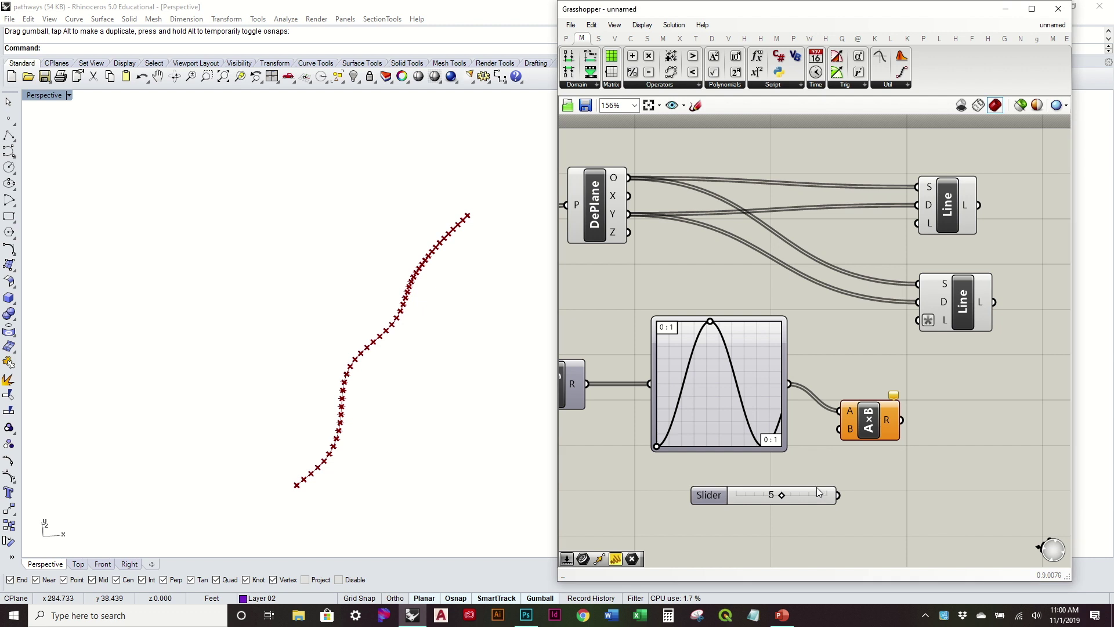
left_click_drag(809, 487, 840, 429)
left_click_drag(732, 482, 764, 471)
right_click_drag(790, 450, 740, 498)
left_click_drag(799, 481, 783, 458)
right_click_drag(702, 420, 769, 414)
left_click_drag(888, 439, 880, 434)
- Connect the Multiplication result to the length inputs of both Line components
right_click_drag(892, 416, 841, 444)
left_click_drag(837, 455, 877, 285)
left_click_drag(840, 457, 878, 382)
right_click_drag(476, 372, 469, 430)
right_click_drag(595, 488, 621, 455)
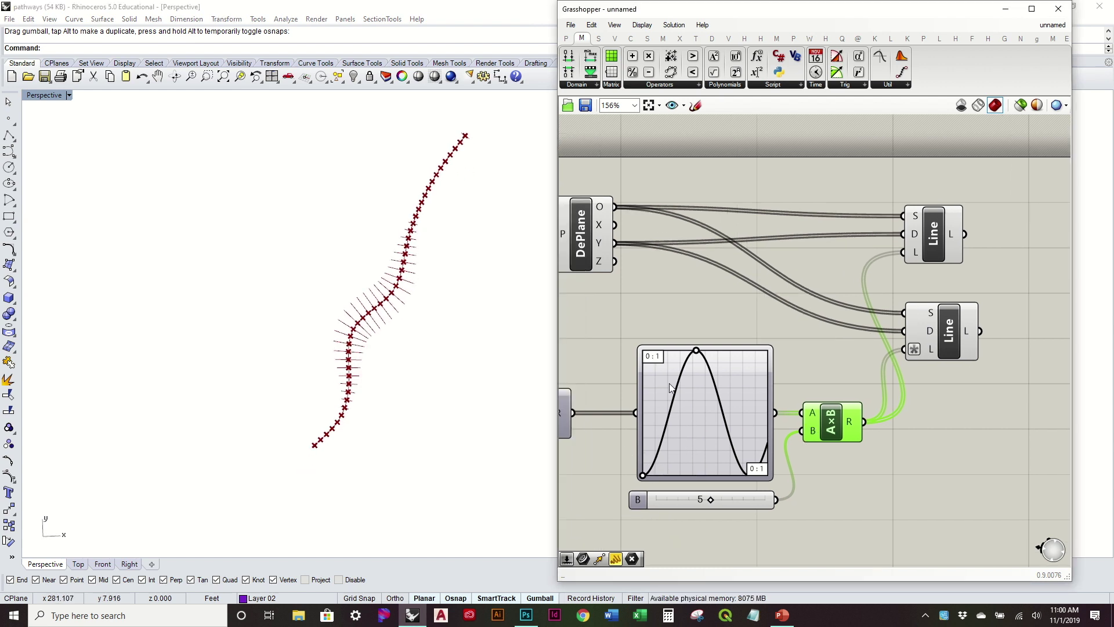
- Set the Sine graph's Y domain to run from 1 to 2 in the Graph Editor
double_click(699, 416)
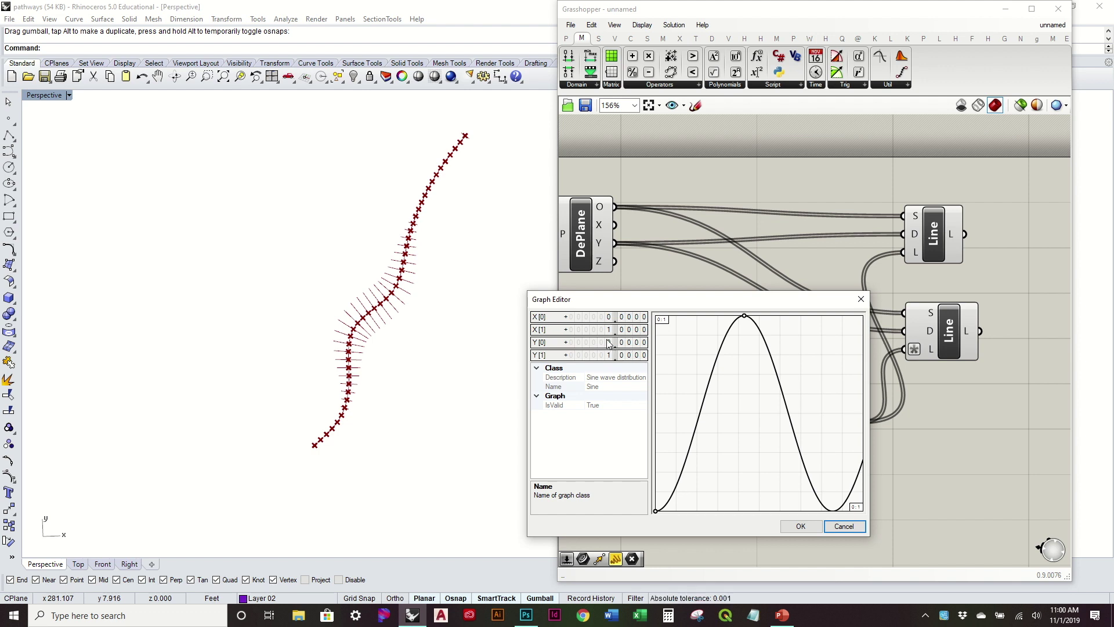
double_click(608, 343)
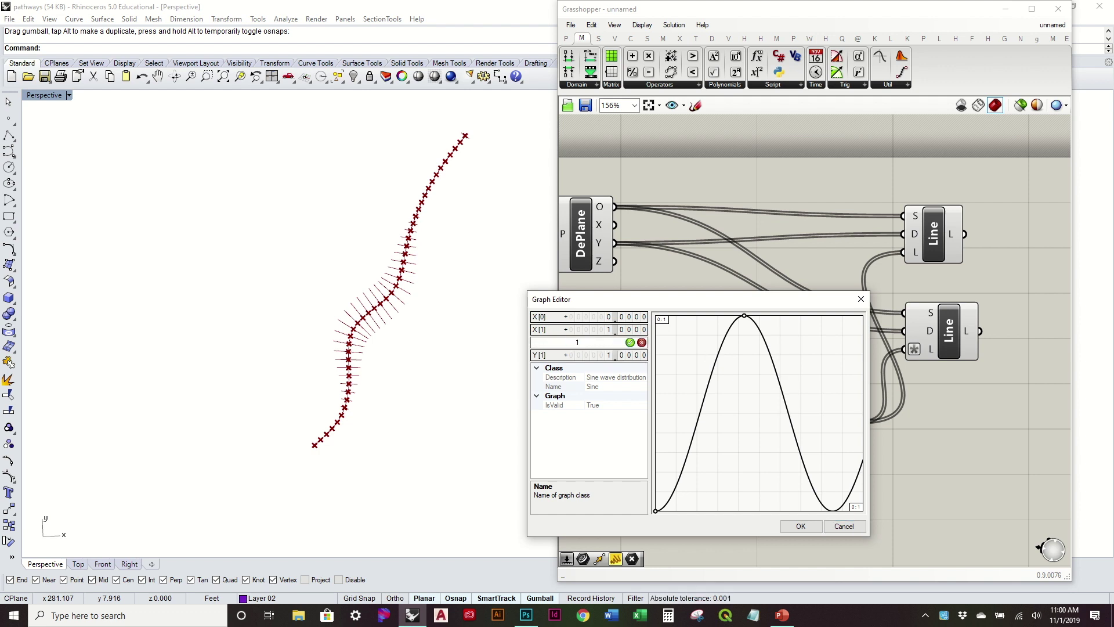
left_click(631, 344)
double_click(616, 355)
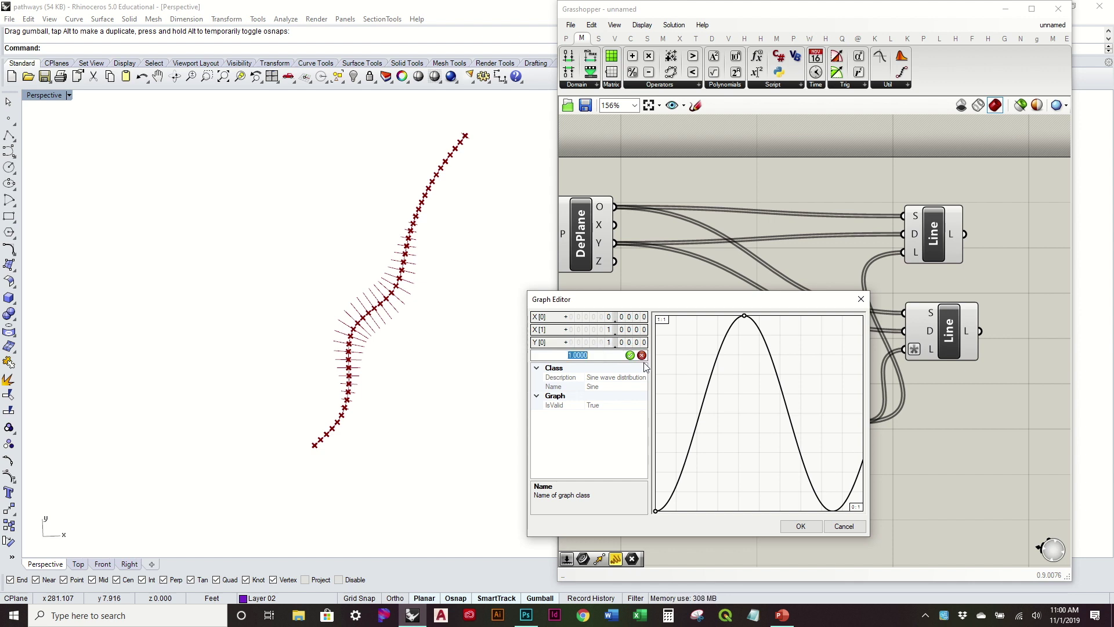
type("2")
left_click(634, 357)
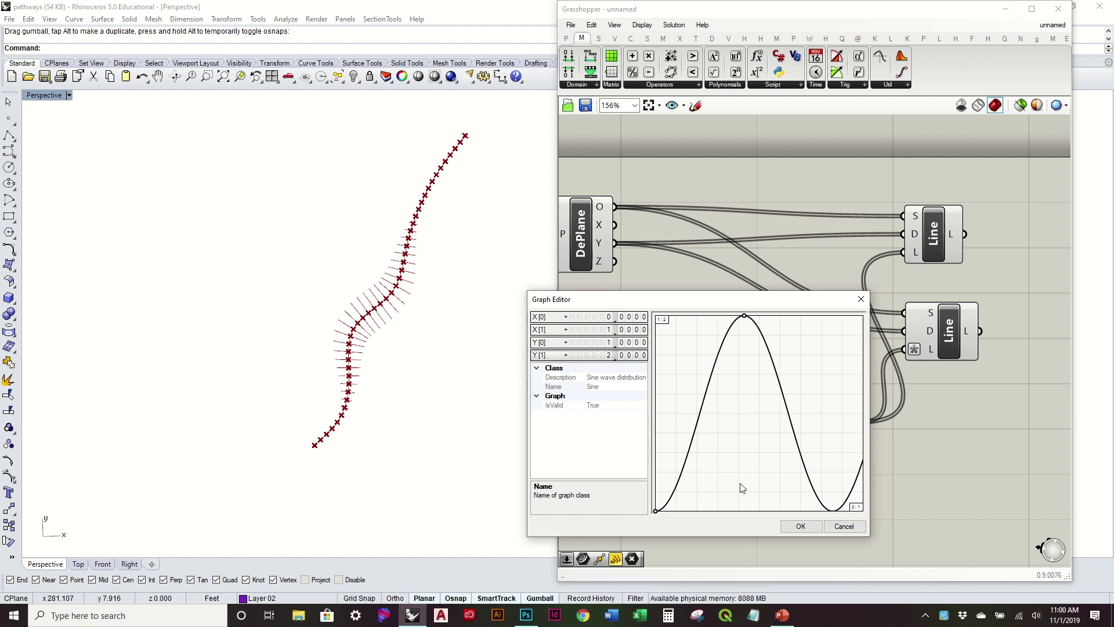
left_click(793, 526)
- Try the multiplier slider at 4 and return it to 5
right_click_drag(796, 443, 801, 411)
left_click_drag(715, 470, 698, 473)
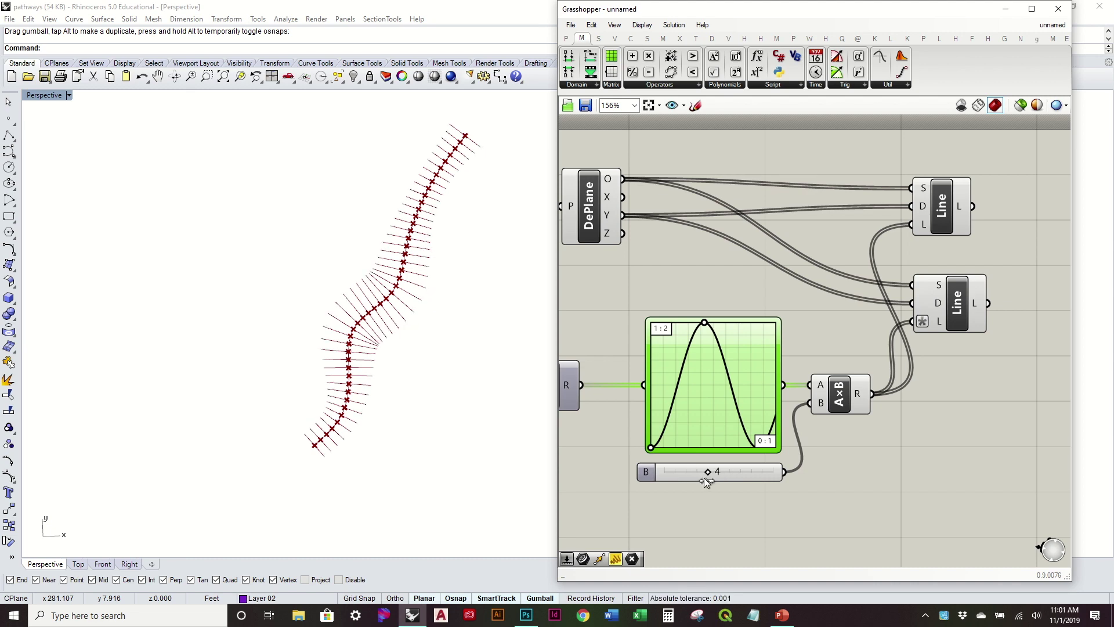
left_click_drag(705, 478, 711, 477)
- Shorten the Sine graph's wavelength so that about three waves fit, and raise its peaks near the upper limit
right_click_drag(405, 374, 649, 295)
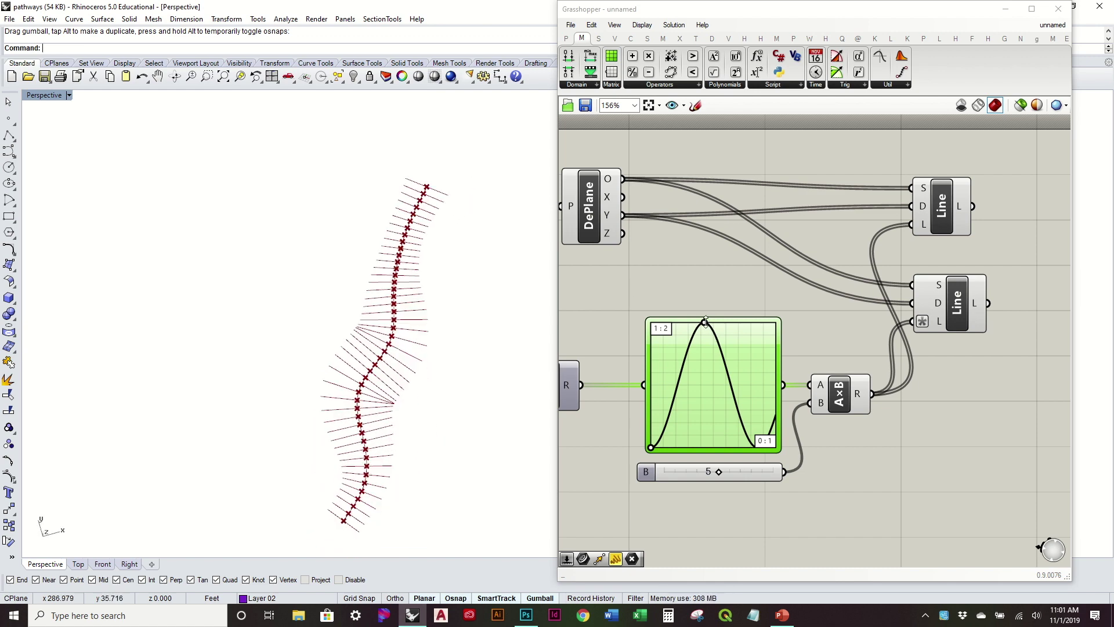
left_click_drag(705, 322, 672, 350)
mouse_move(416, 327)
right_mouse_down()
mouse_move(411, 378)
mouse_move(462, 184)
mouse_move(427, 331)
right_mouse_up()
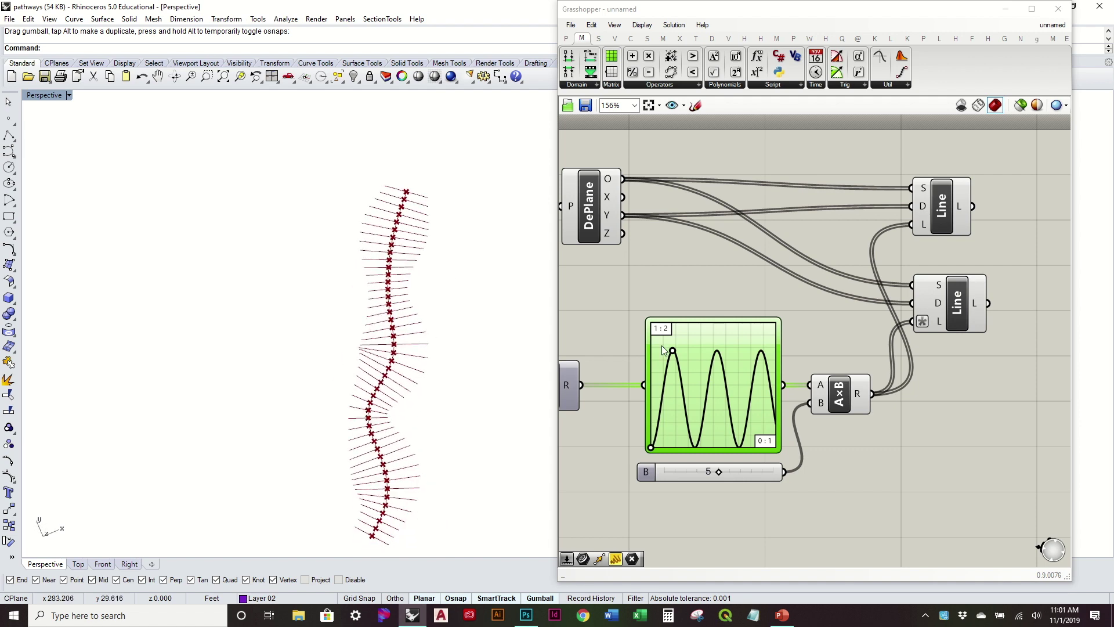
mouse_move(672, 351)
left_mouse_down()
mouse_move(672, 426)
mouse_move(707, 412)
mouse_move(679, 383)
mouse_move(671, 338)
left_mouse_up()
- Examine how the line lengths vary along the whole pathway in the Perspective viewport
right_click_drag(509, 373, 419, 362)
scroll(387, 282, "up", 5)
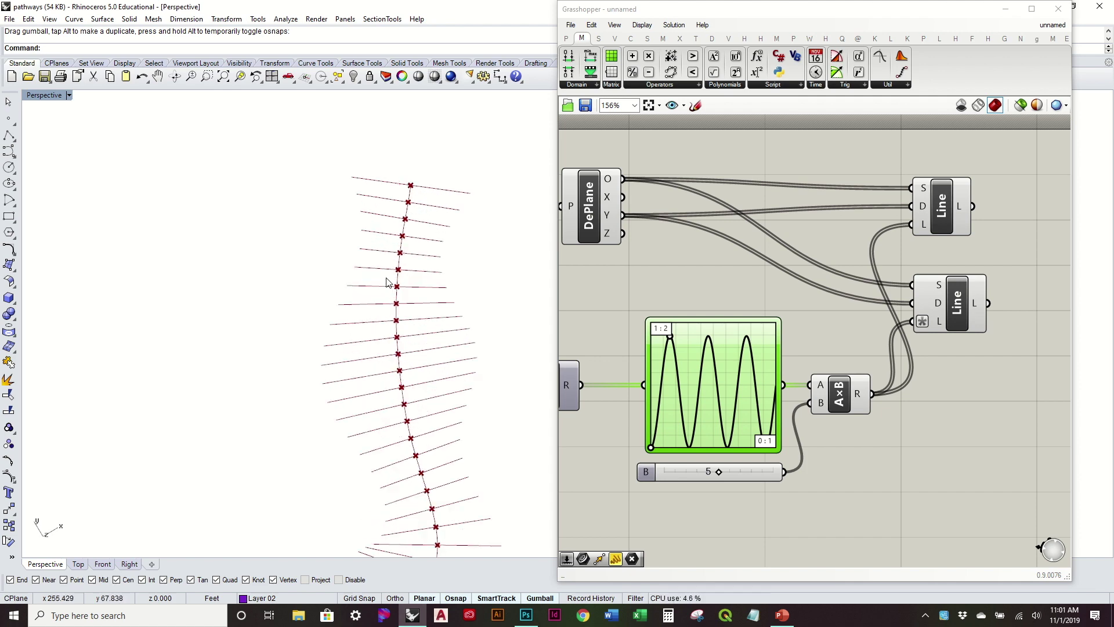
scroll(374, 357, "down", 6)
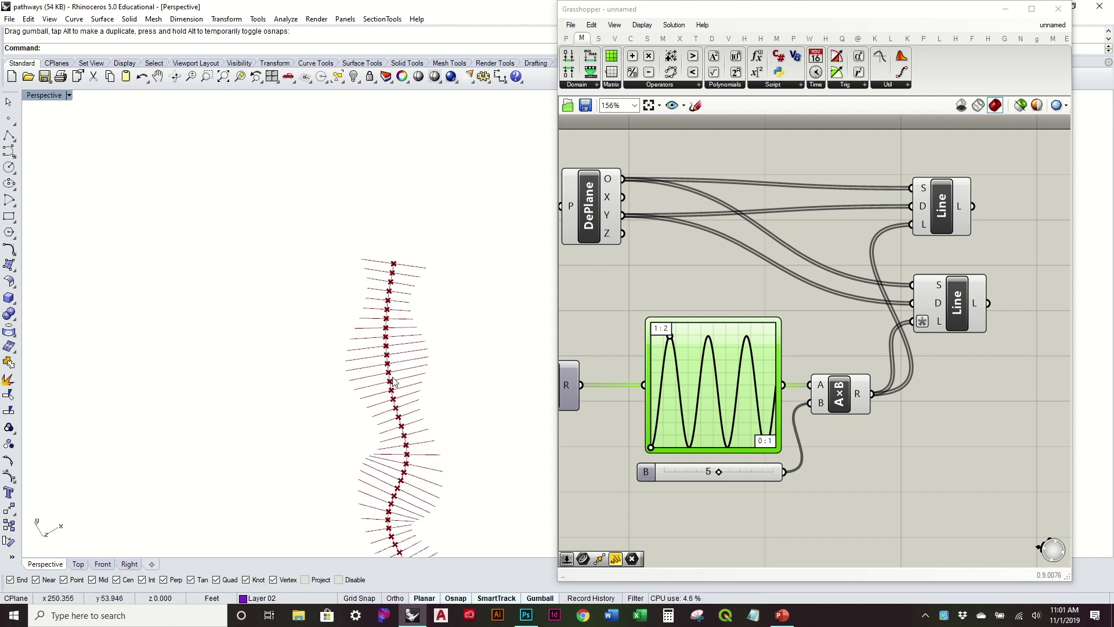
right_click_drag(391, 373, 402, 216)
scroll(383, 280, "down", 4)
right_click_drag(457, 322, 428, 410, "shift")
scroll(379, 383, "up", 8)
scroll(380, 388, "down", 3)
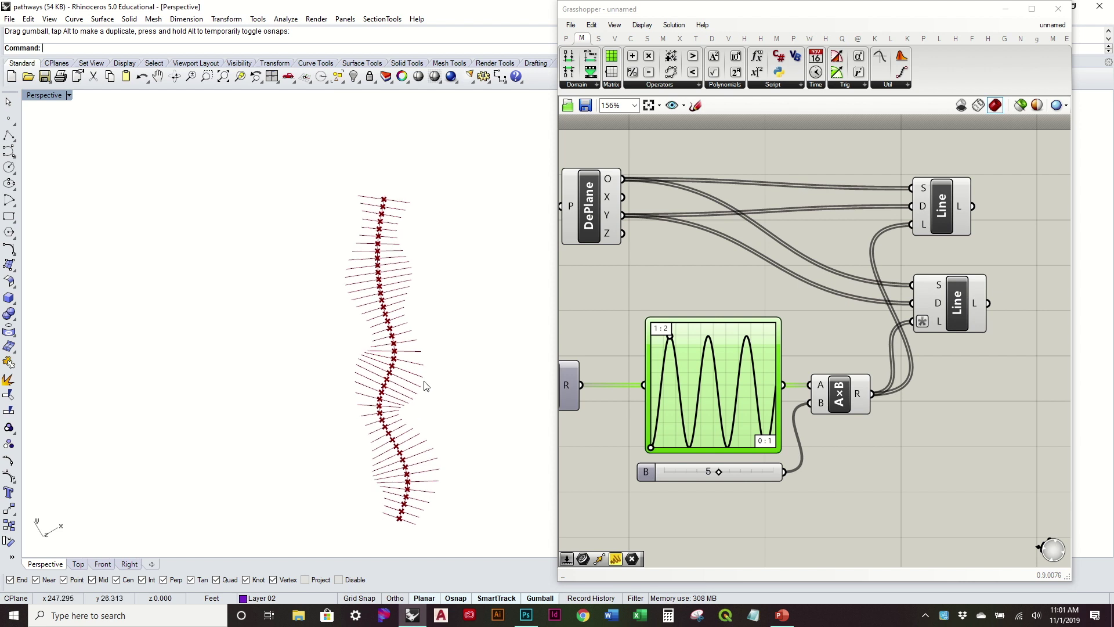
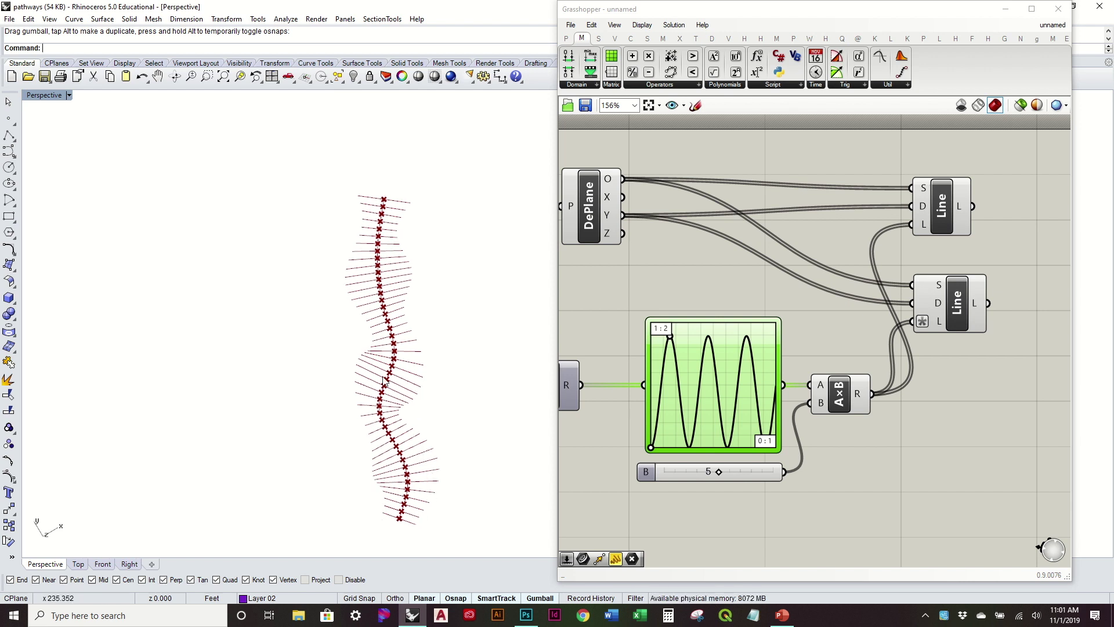
- Move both Line components farther away from the Multiplication component and space them apart, keeping its result wired to their lengths
left_click(886, 322)
right_click_drag(887, 322, 750, 383)
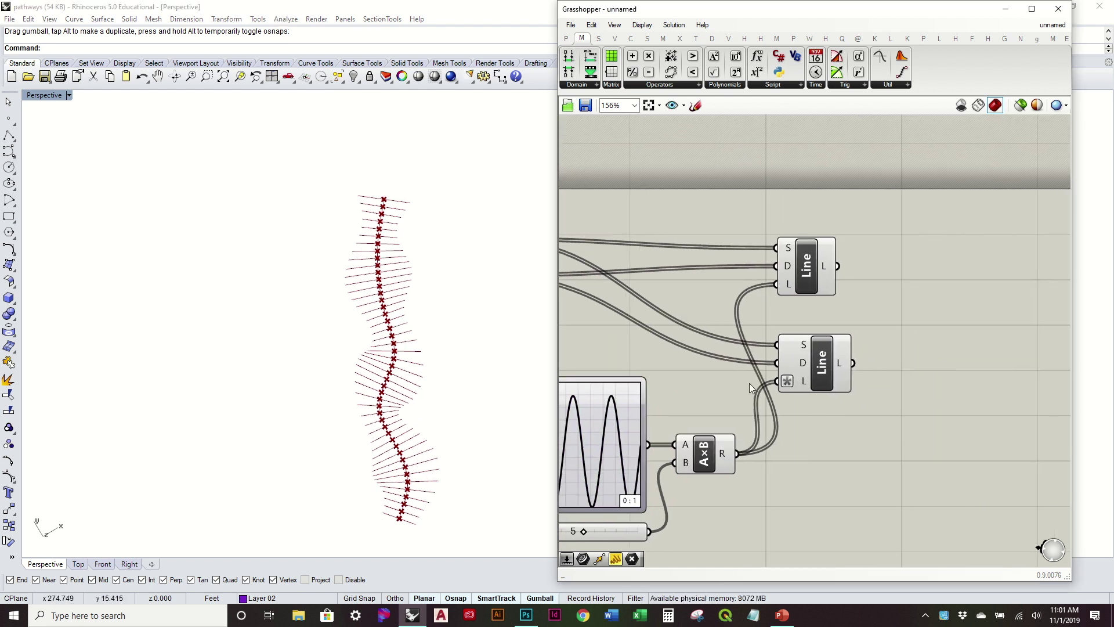
left_click_drag(814, 268, 885, 259)
left_click_drag(819, 371, 915, 365)
left_click_drag(876, 264, 910, 248)
left_click(856, 275)
right_click(847, 281)
left_click_drag(735, 455, 882, 261)
right_click_drag(786, 383, 861, 330)
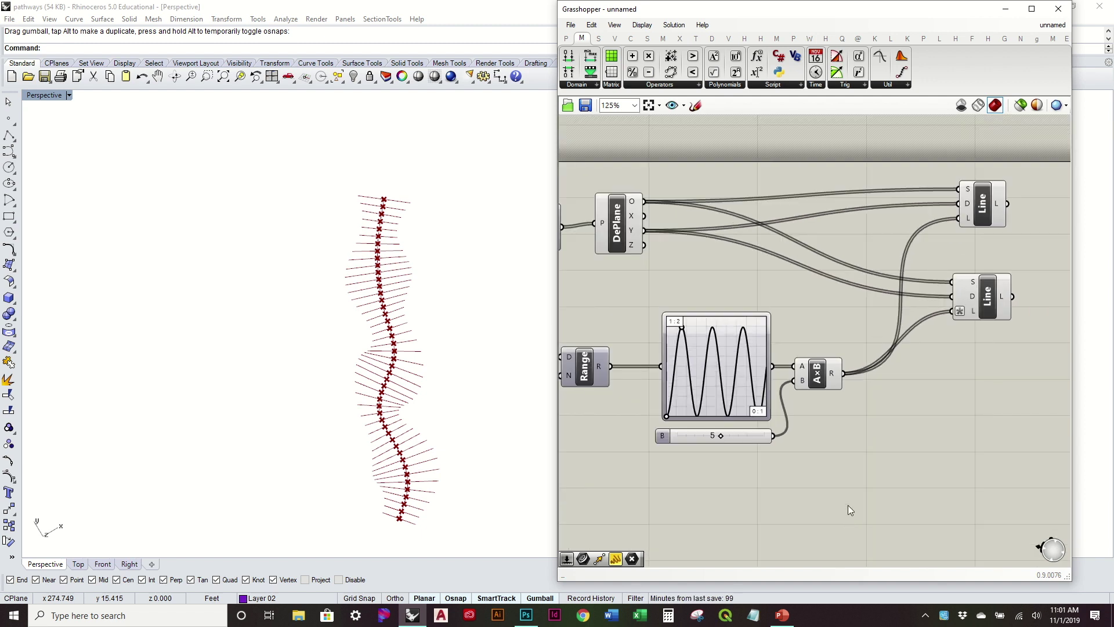
- Duplicate the Sine Graph Mapper, its slider and the Multiplication component below the originals
scroll(852, 502, "down", 1)
left_click_drag(855, 498, 750, 506)
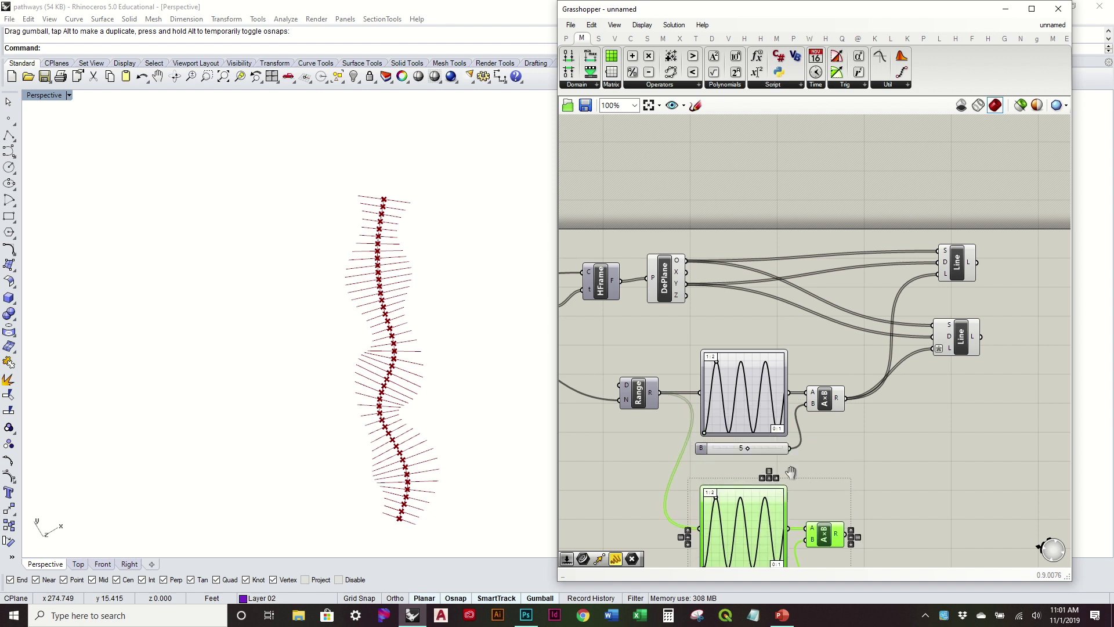
right_click_drag(790, 473, 816, 375)
- Set the duplicated Graph Mapper's graph type to Gaussian and raise its curve
right_click(778, 412)
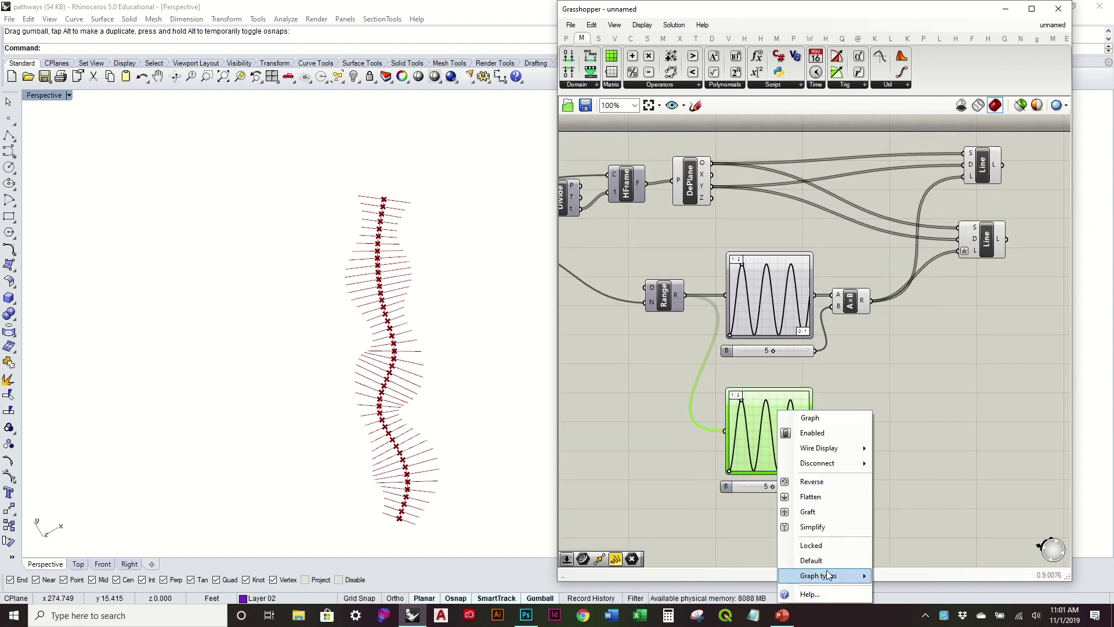
mouse_move(828, 575)
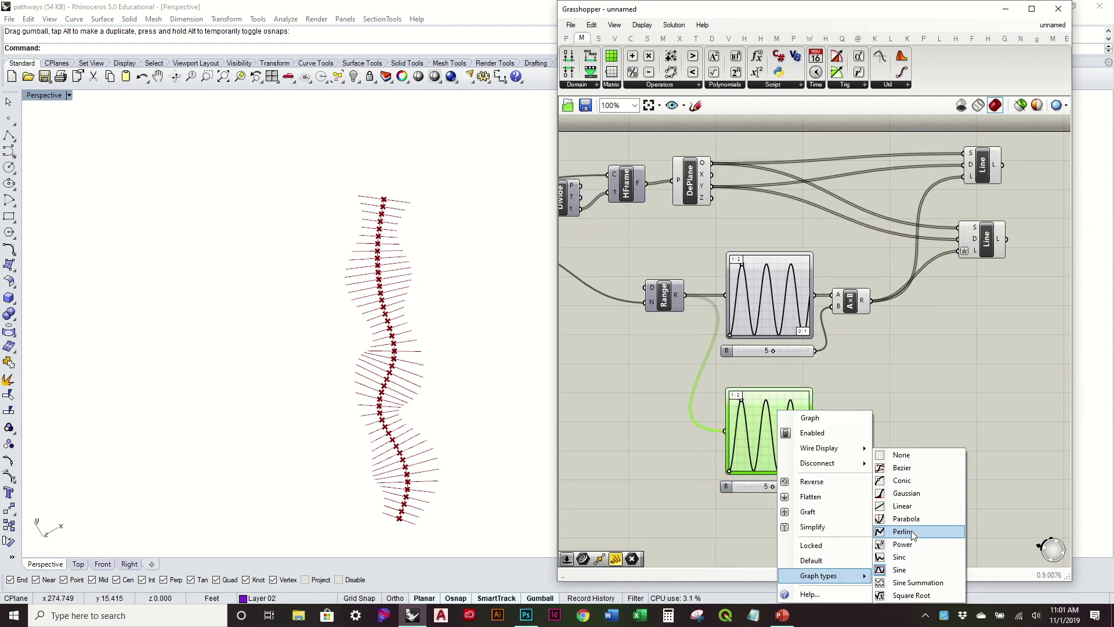
left_click(927, 494)
scroll(769, 450, "up", 3)
left_click_drag(789, 493, 798, 495)
scroll(787, 445, "down", 2)
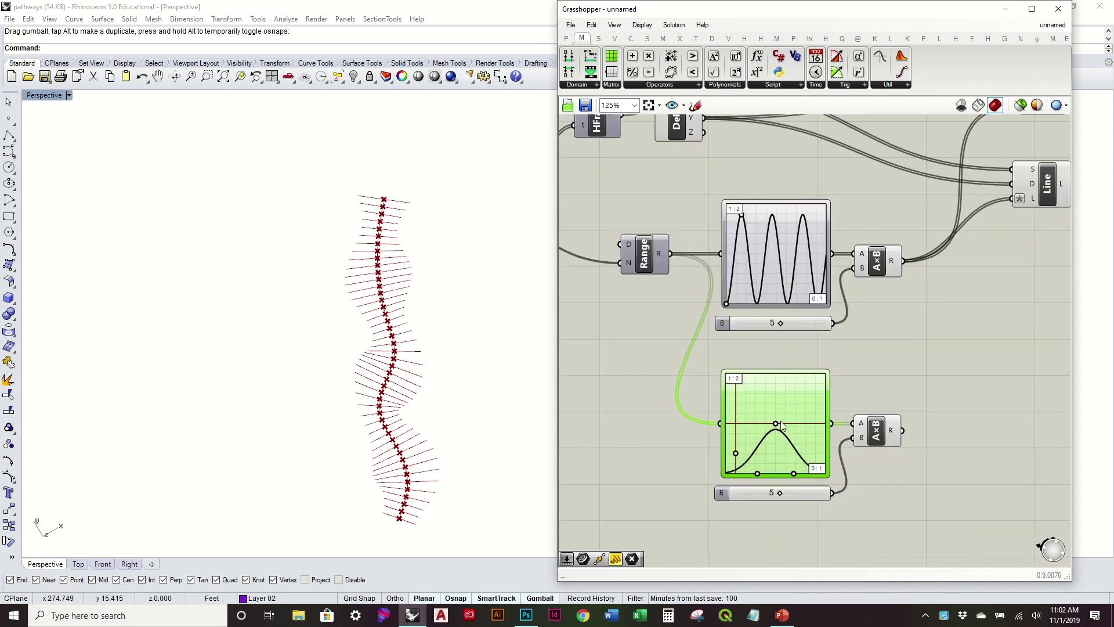
left_click_drag(733, 446, 728, 423)
- Move the lower Line component down and connect the duplicated Multiplication's result to its length input
right_click_drag(857, 395, 781, 419)
left_click(824, 441)
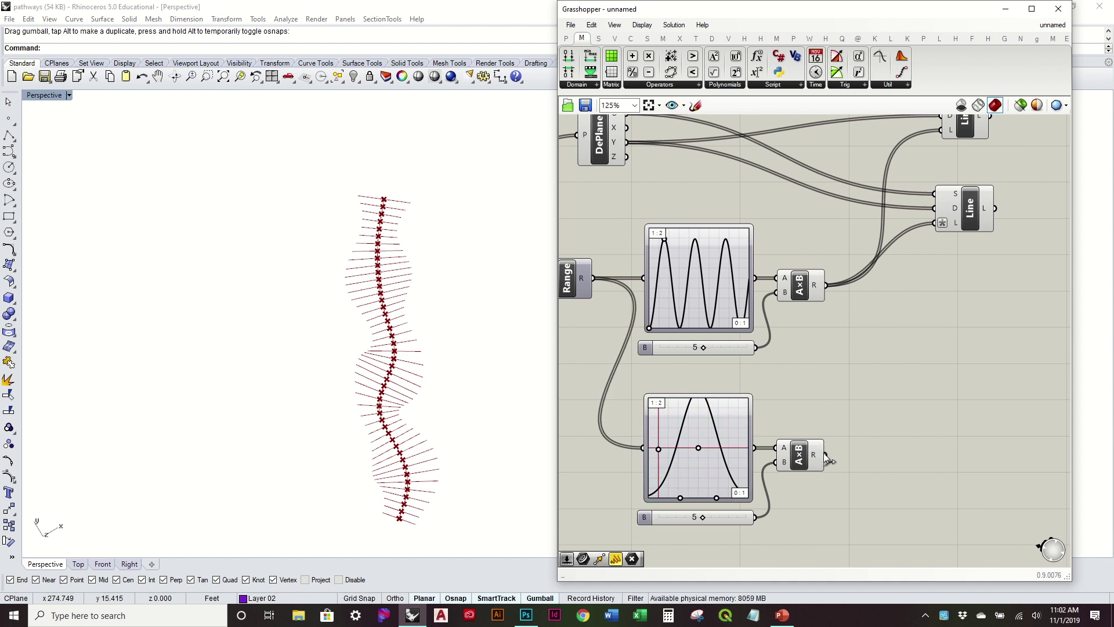
left_click_drag(873, 374, 982, 312)
left_click(971, 391)
right_click_drag(491, 374, 430, 314)
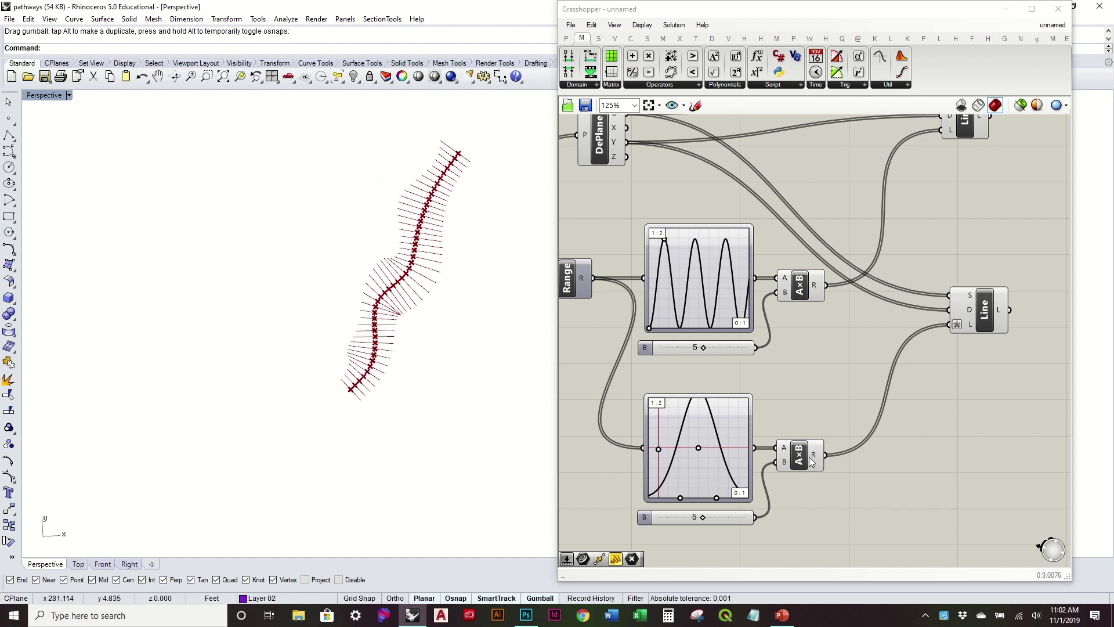
- Set the lower multiplier slider to 3 and reshape the Gaussian graph into a taller, narrower peak shifted off centre
left_click_drag(659, 450, 659, 446)
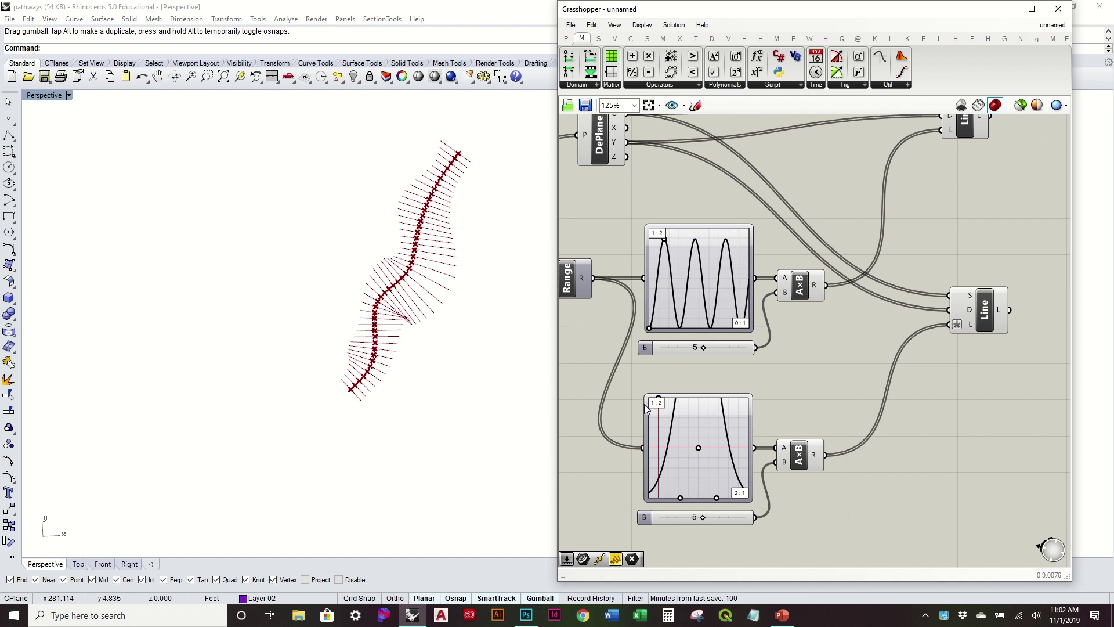
left_click_drag(636, 450, 634, 423)
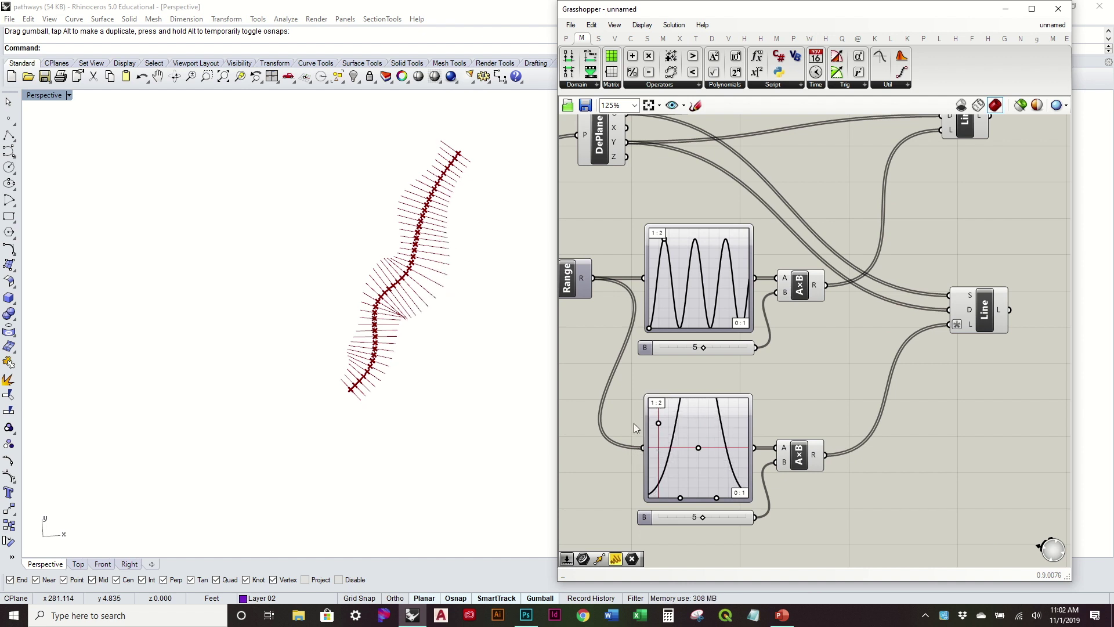
left_click_drag(690, 518, 711, 498)
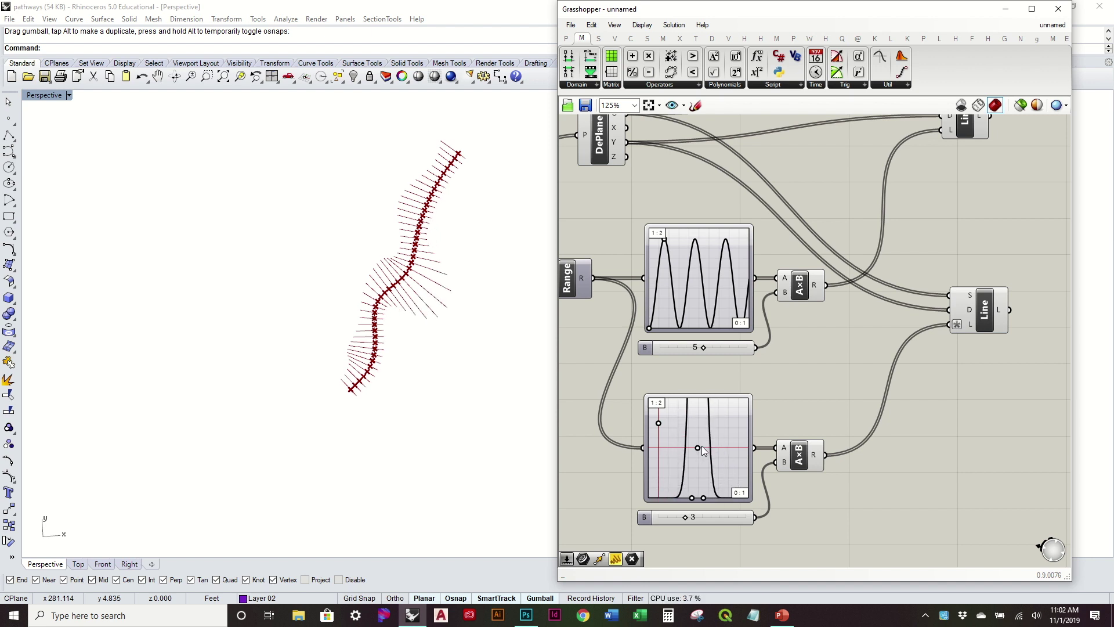
left_click_drag(709, 450, 716, 451)
- Change the lower Graph Mapper's graph type to Perlin
left_click(708, 421)
right_click(708, 413)
mouse_move(782, 582)
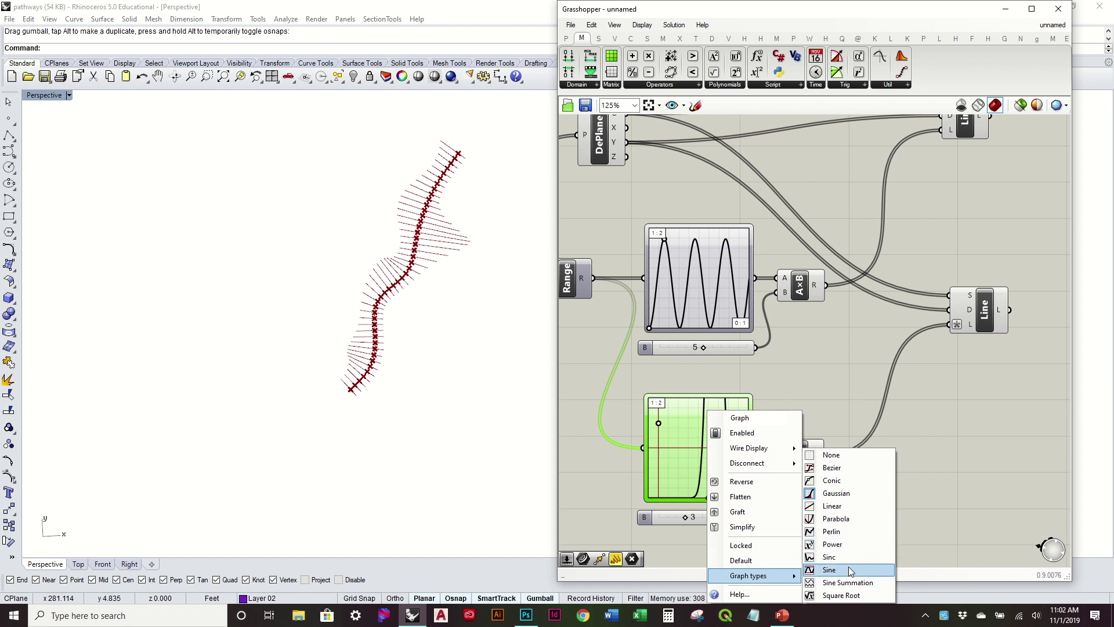
left_click(844, 532)
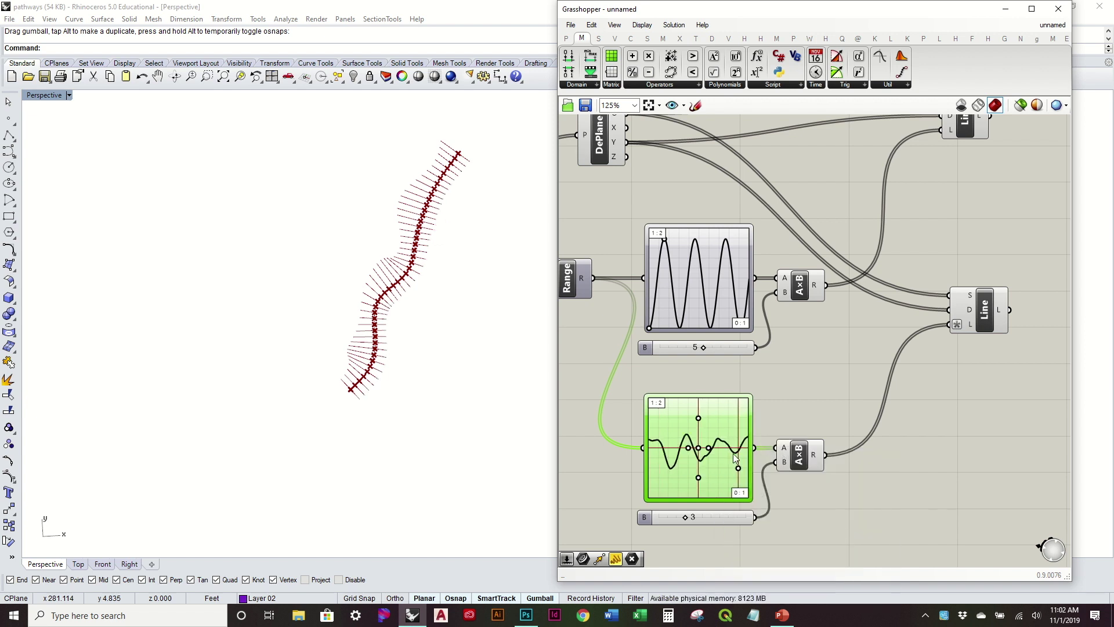
- Make the Perlin graph rougher and denser, and increase its amplitude to the full graph height
scroll(717, 453, "up", 3)
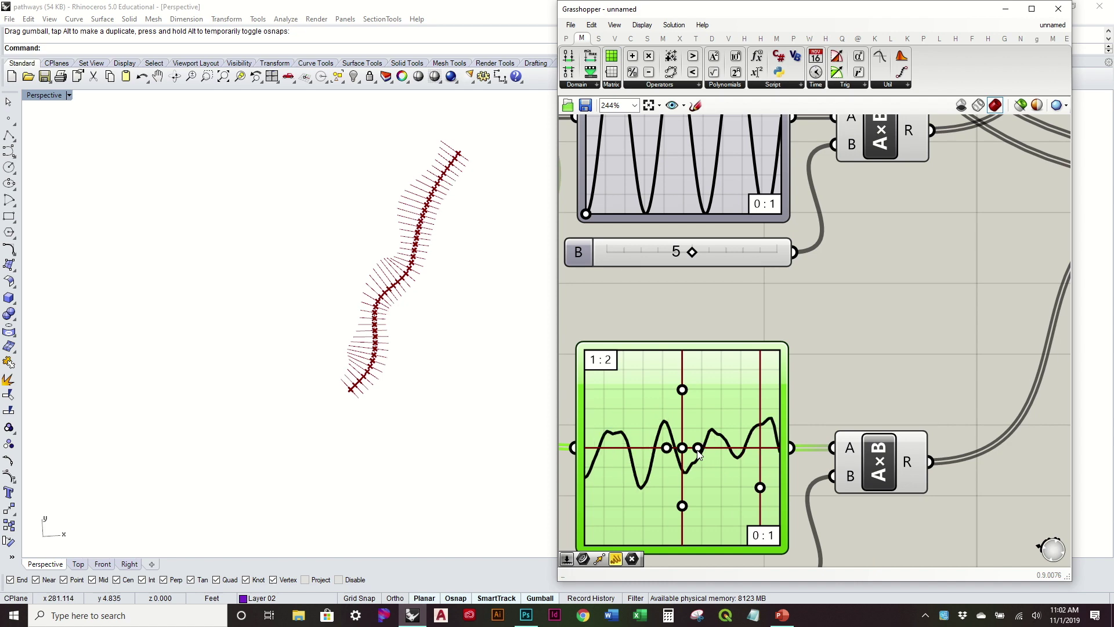
scroll(698, 427, "down", 3)
scroll(697, 460, "up", 3)
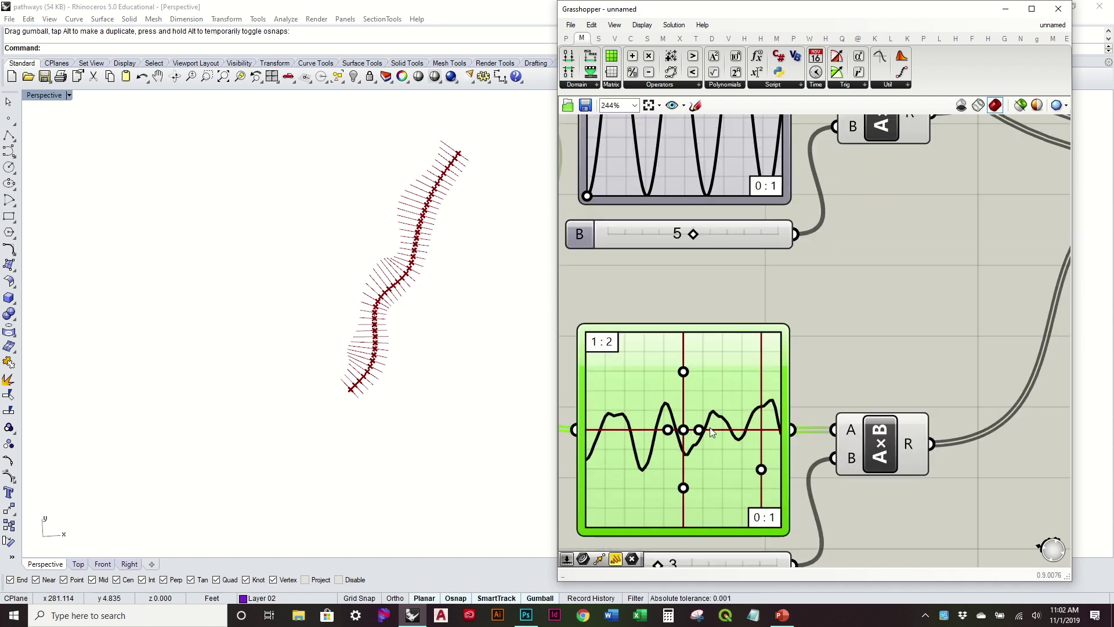
left_click_drag(756, 470, 770, 380)
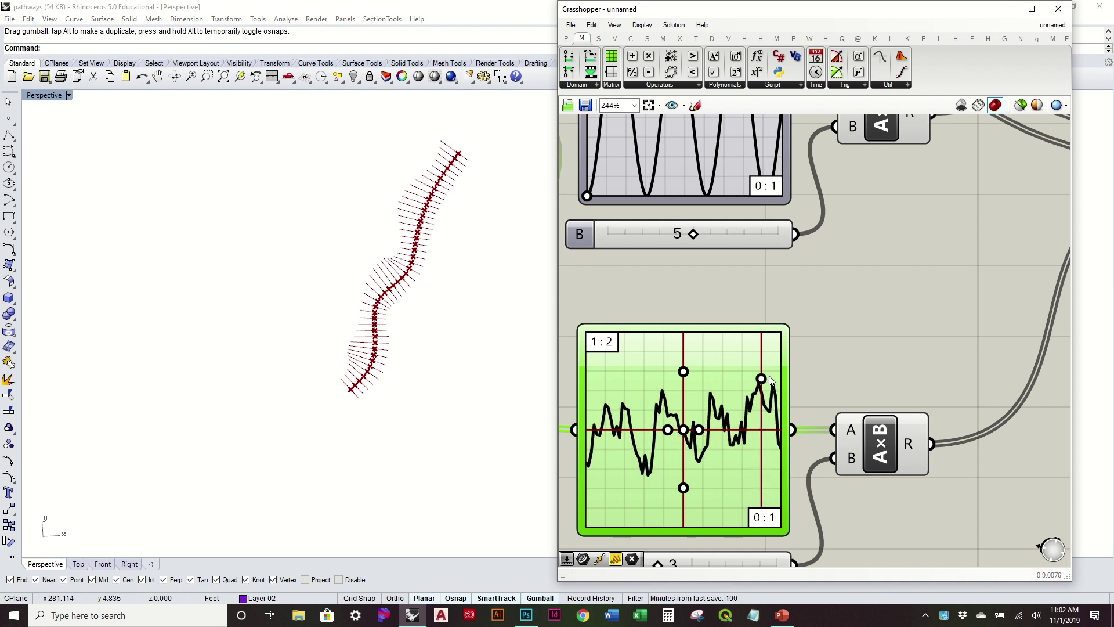
left_click_drag(697, 432, 690, 337)
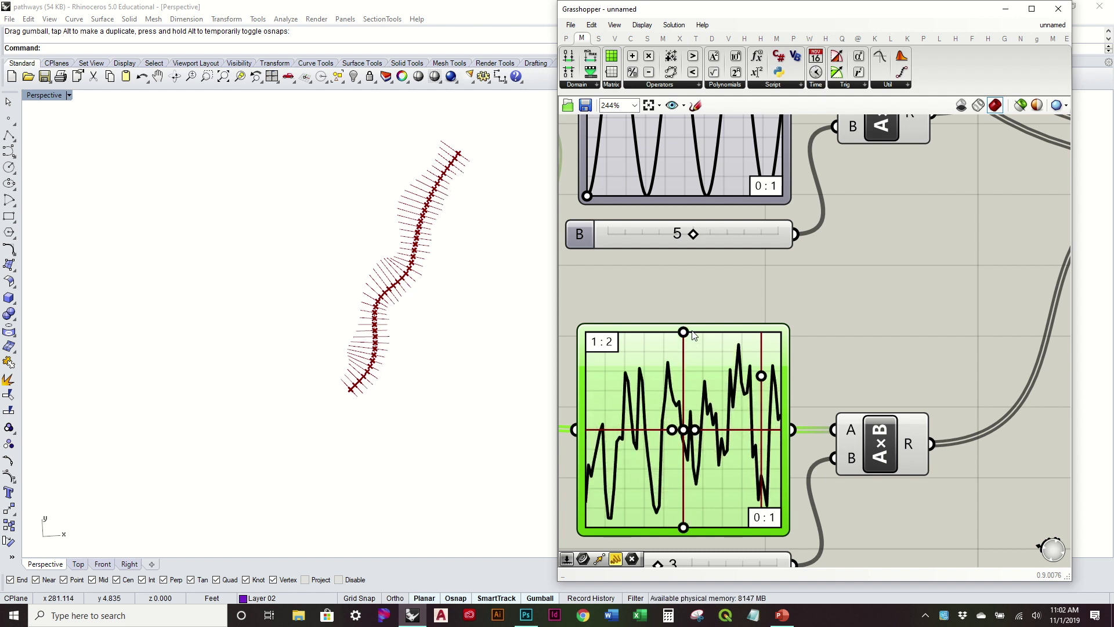
- Set the lower multiplier slider to 5
scroll(427, 248, "up", 8)
scroll(428, 248, "down", 5)
right_click_drag(429, 247, 455, 231)
right_click_drag(707, 477, 705, 419)
left_click_drag(658, 506, 676, 506)
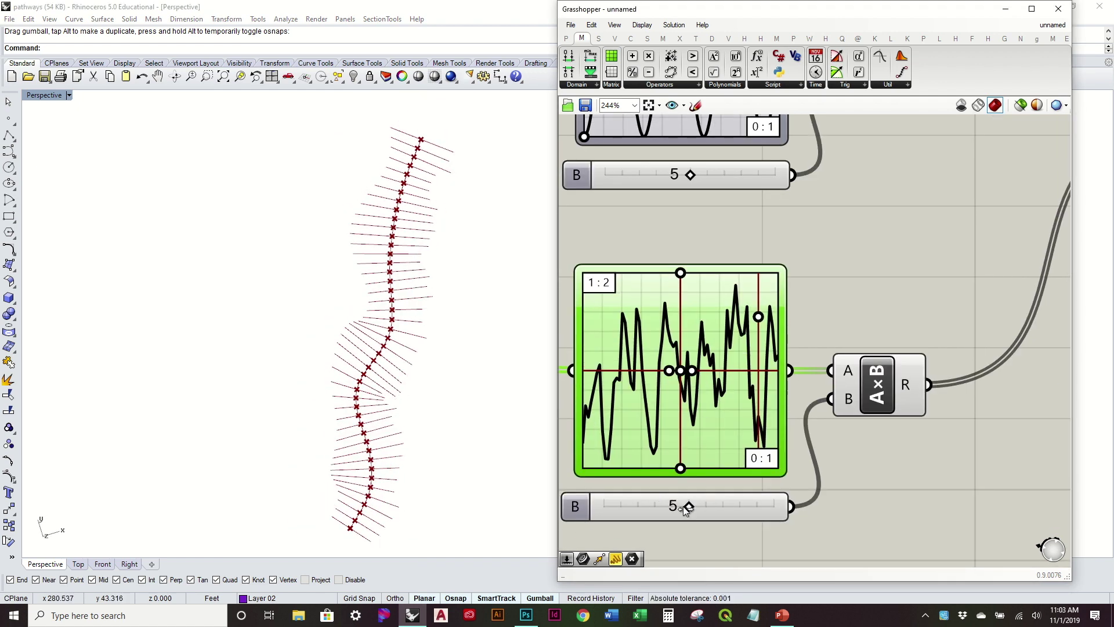
- Stretch the Perlin graph into fewer, smoother waves and set the lower multiplier slider to 4
right_click_drag(395, 390, 401, 366)
left_click_drag(685, 374, 824, 386)
scroll(465, 374, "down", 3)
mouse_move(465, 373)
right_mouse_down()
mouse_move(467, 391)
mouse_move(465, 366)
right_mouse_up()
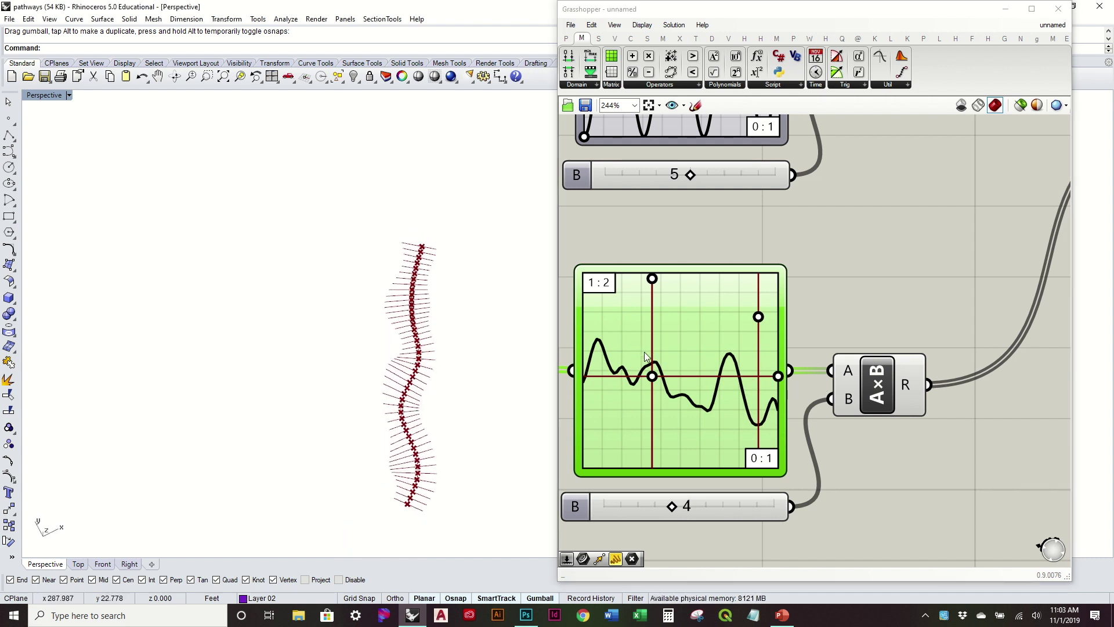
- Change the lower Graph Mapper's graph type to Parabola and shift the parabola's vertex slightly off centre
left_click(712, 347)
right_click(711, 344)
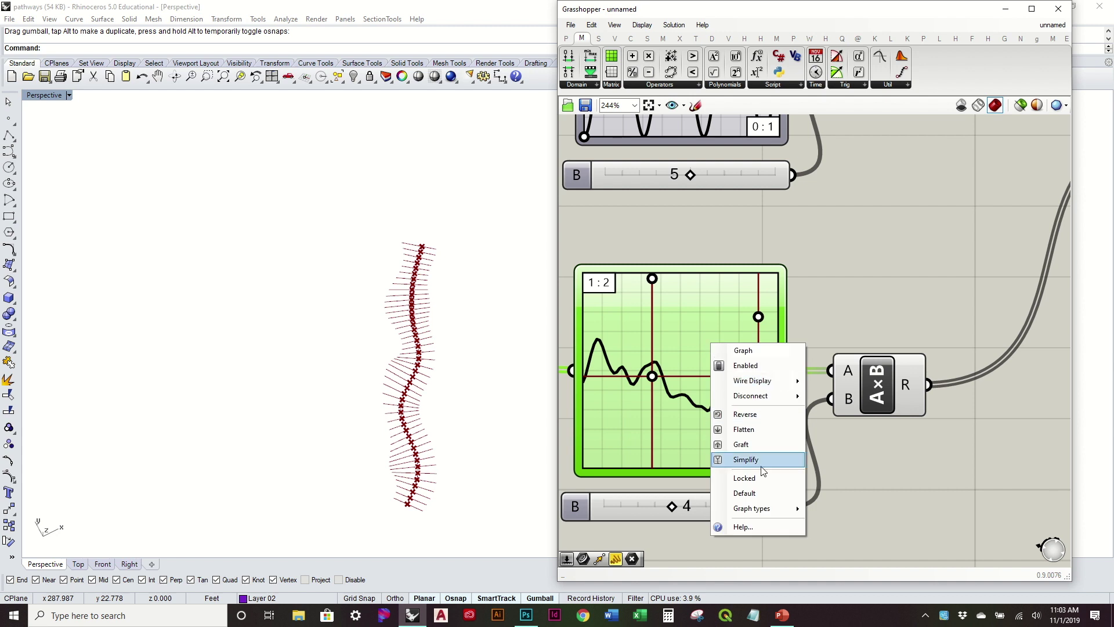
mouse_move(764, 509)
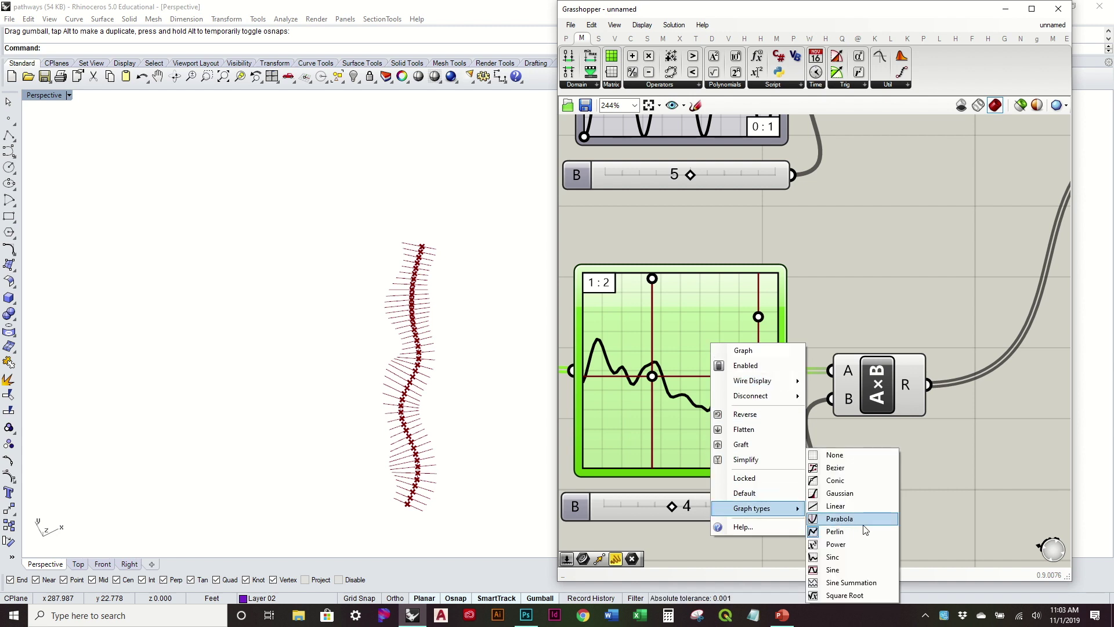
left_click(840, 519)
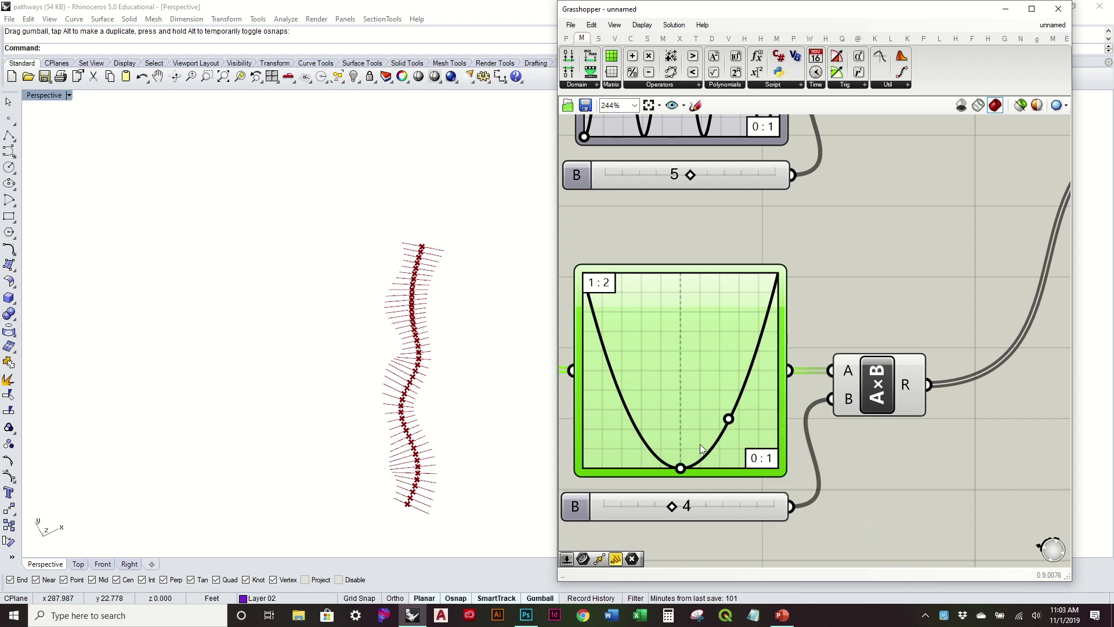
mouse_move(682, 463)
left_mouse_down()
mouse_move(684, 264)
mouse_move(691, 462)
left_mouse_up()
- Change the lower Graph Mapper's graph type to Gaussian and set the lower multiplier slider to 3
right_click(695, 358)
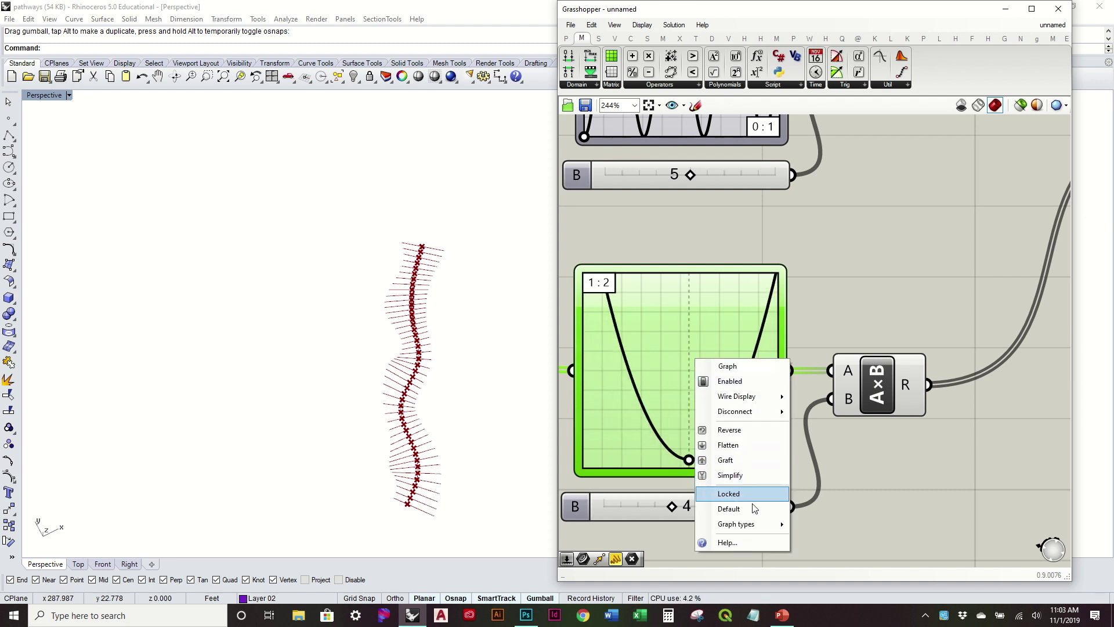
mouse_move(757, 523)
left_click(822, 493)
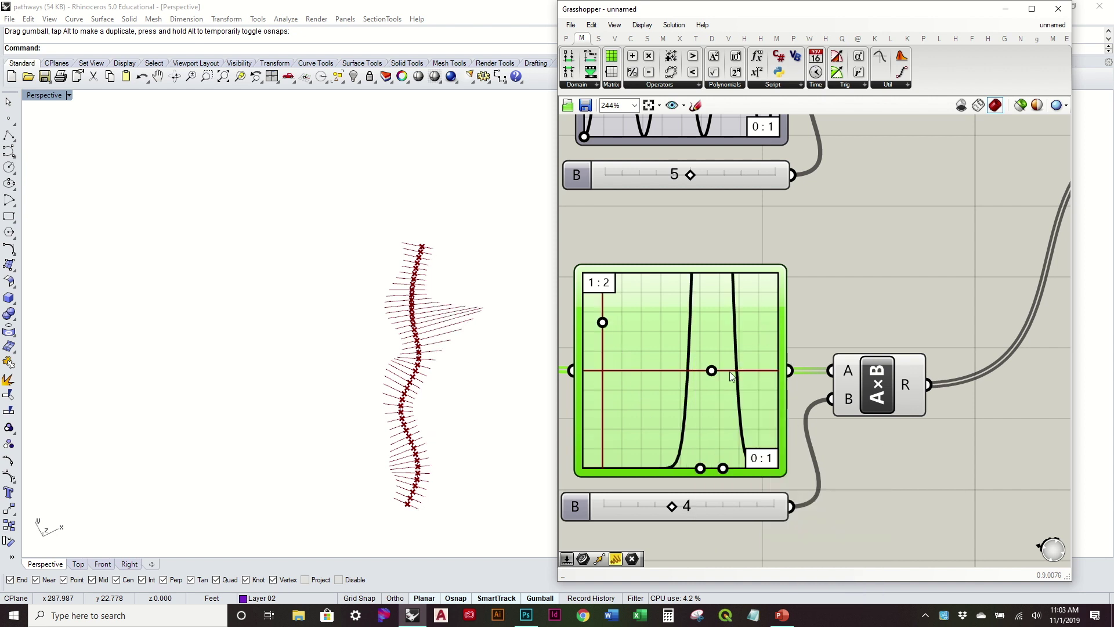
mouse_move(712, 370)
left_mouse_down()
mouse_move(682, 370)
mouse_move(692, 369)
left_mouse_up()
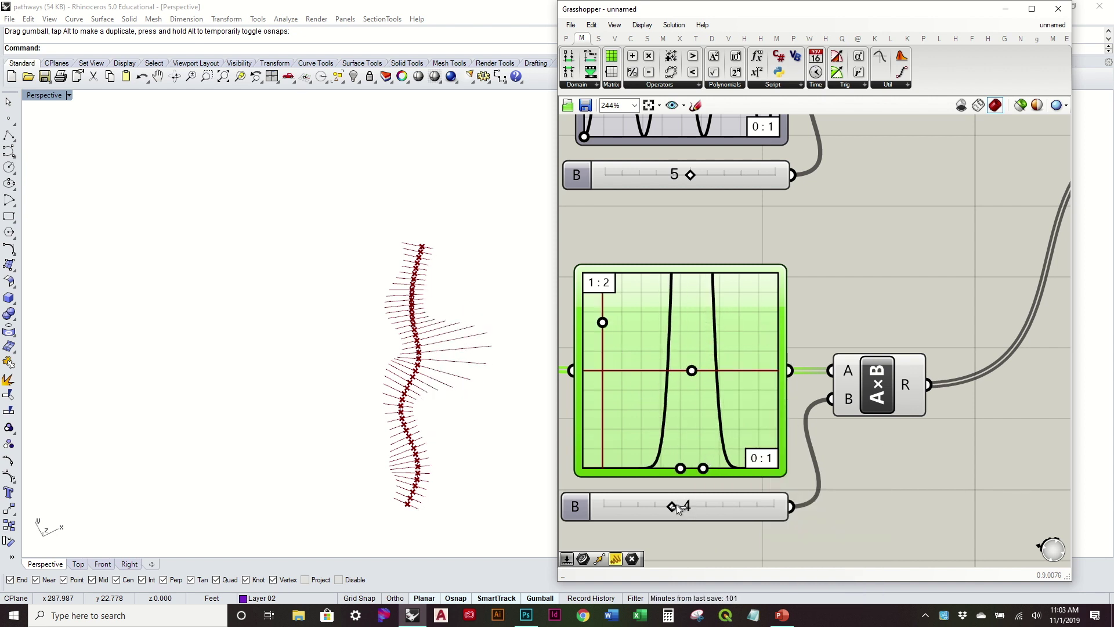
right_click_drag(448, 393, 464, 424)
scroll(474, 333, "up", 3)
left_click_drag(694, 376, 673, 378)
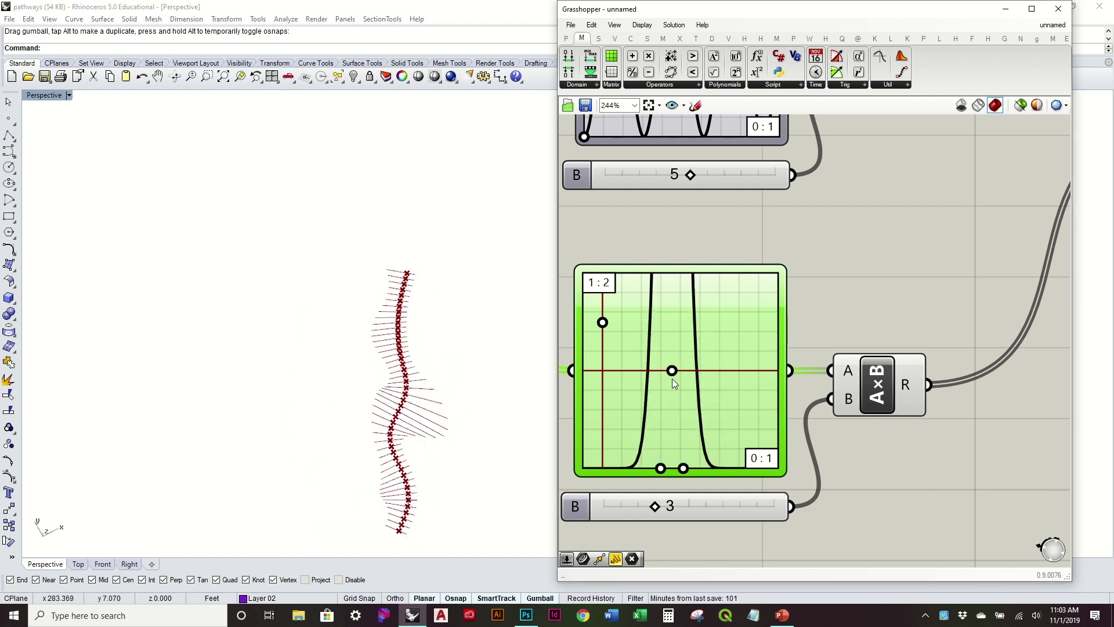
- Shift the Gaussian peak to just past the middle of the lower graph
right_click_drag(399, 447, 302, 314)
scroll(382, 337, "down", 4)
right_click_drag(437, 322, 379, 411)
scroll(380, 401, "up", 5)
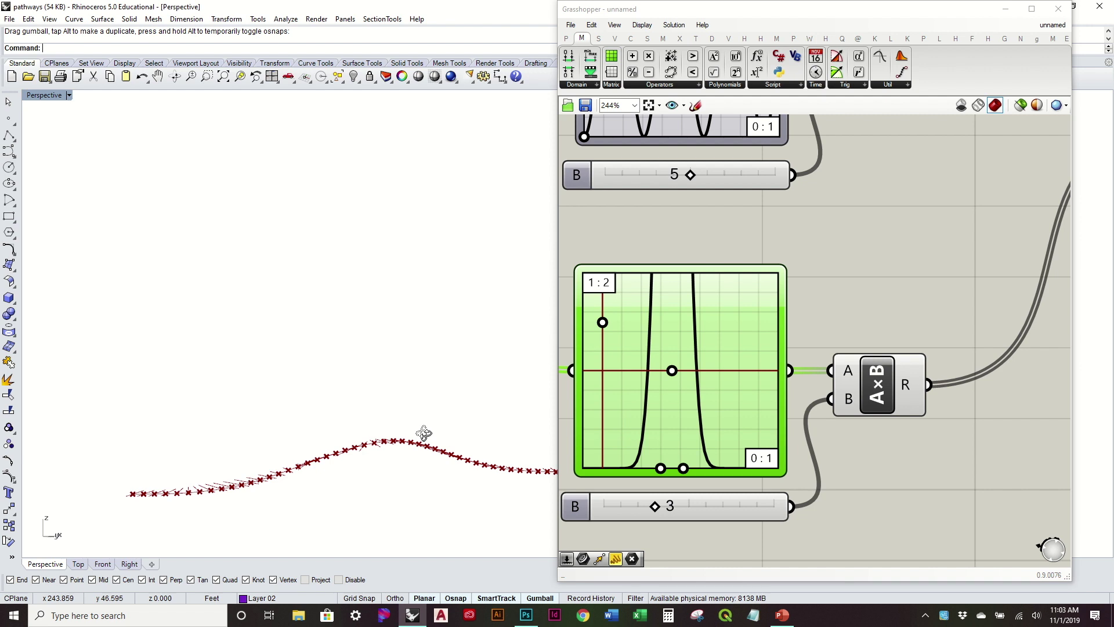
left_click_drag(686, 378, 692, 377)
right_click_drag(489, 397, 355, 463)
left_click_drag(678, 371, 695, 371)
right_click_drag(418, 431, 458, 427)
- Examine the upstream Graph Mappers with their multipliers and the resulting lines on both sides of the curve
right_click_drag(809, 366, 872, 347)
scroll(872, 347, "down", 7)
right_click_drag(759, 312, 902, 366)
right_click_drag(698, 364, 772, 352)
scroll(688, 385, "up", 5)
right_click_drag(430, 442, 458, 418)
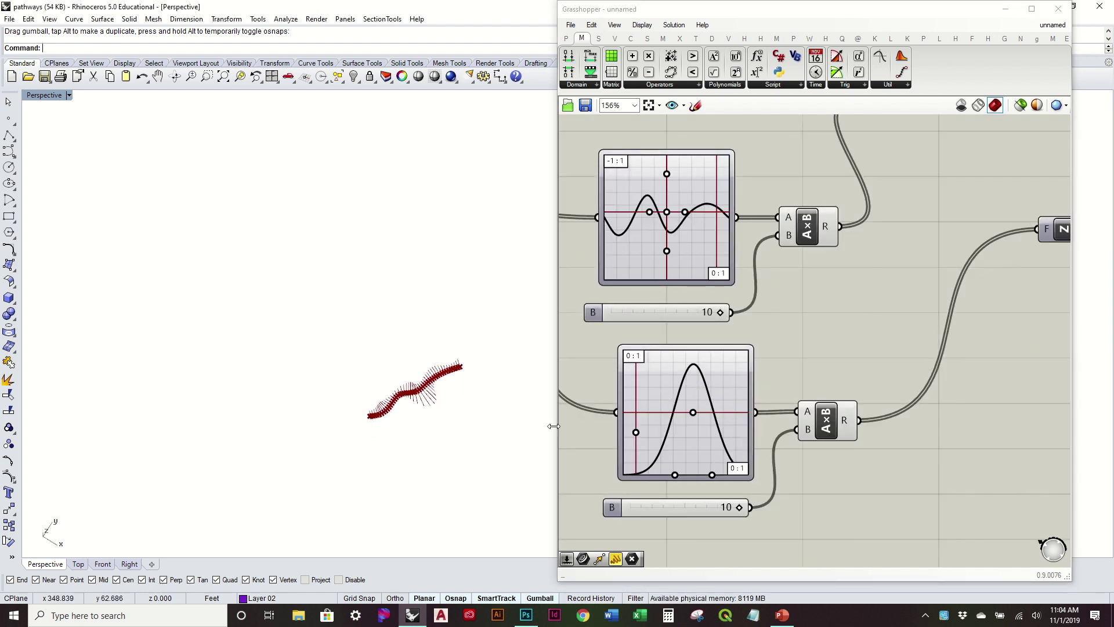
right_click_drag(543, 446, 548, 462)
scroll(446, 433, "down", 4)
scroll(472, 399, "up", 14)
scroll(348, 395, "down", 5)
scroll(848, 351, "down", 3)
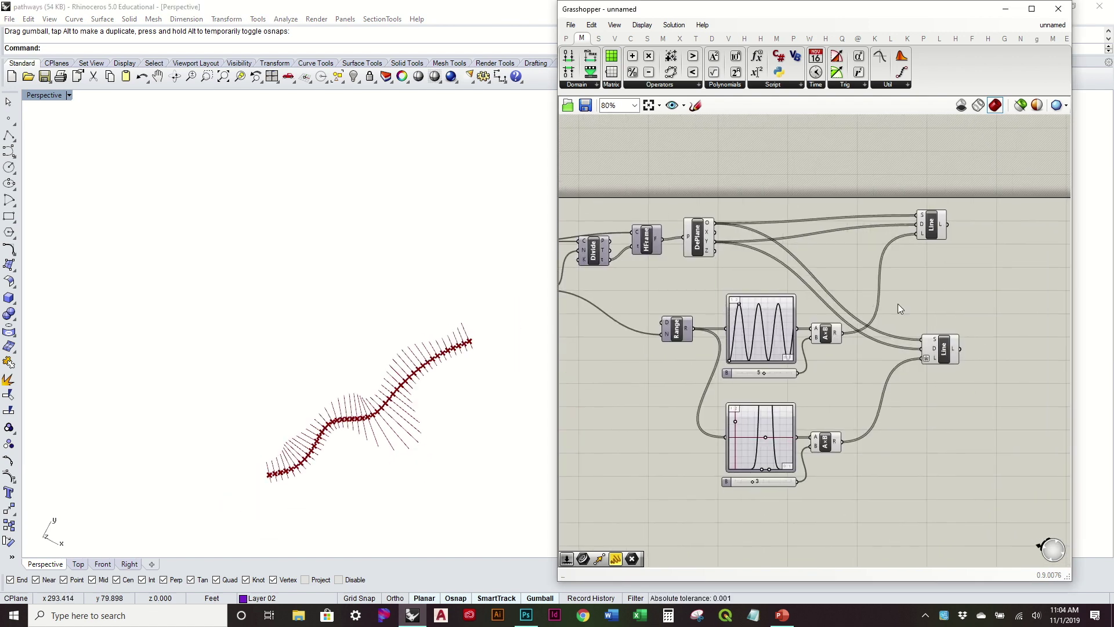
- Add a Join Curves component and connect the outputs of both Line components to its curves input
left_click(931, 224)
left_click(973, 300)
right_click_drag(975, 307, 814, 353)
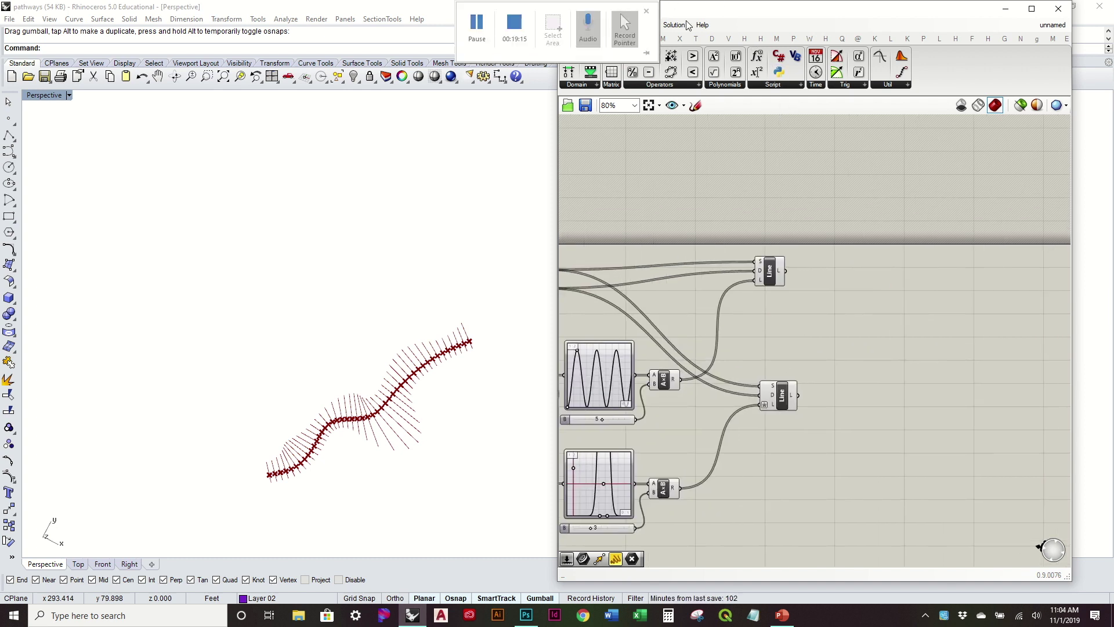
left_click(636, 38)
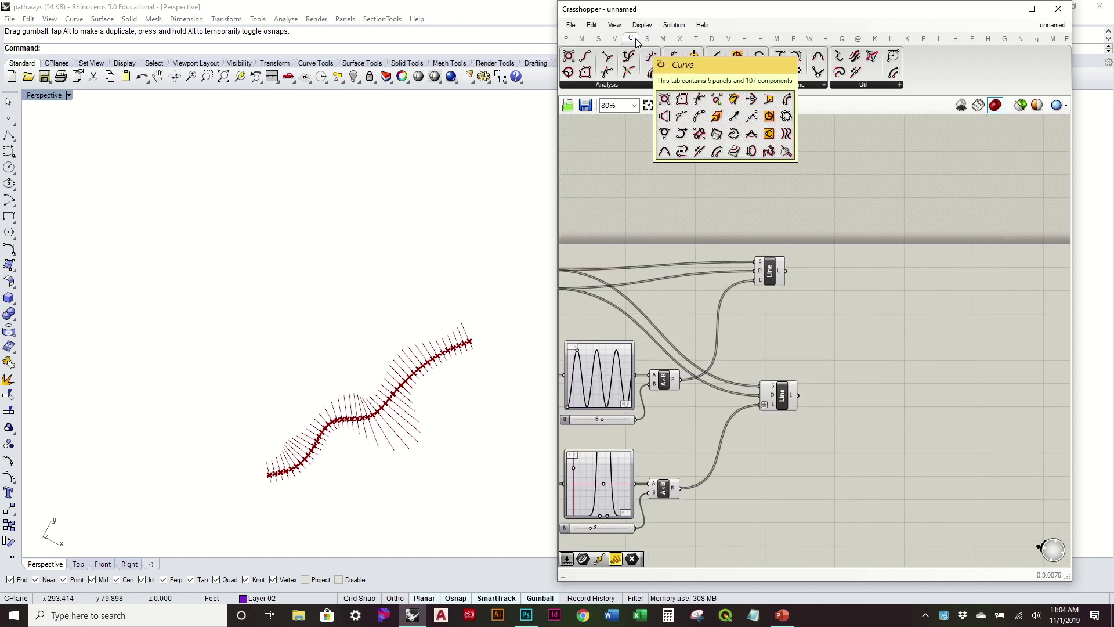
left_click_drag(855, 72, 855, 73)
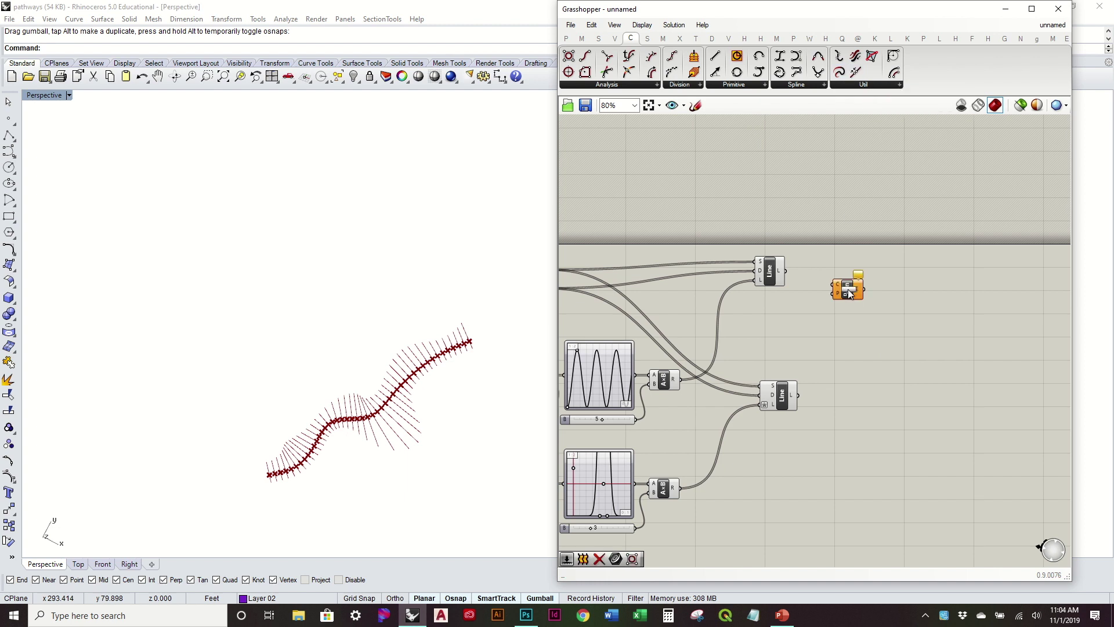
scroll(848, 293, "up", 2)
left_click_drag(750, 262, 824, 283)
- Turn off the preview of both Line components
left_click_drag(772, 498, 665, 190)
middle_click(666, 189)
left_click(736, 332)
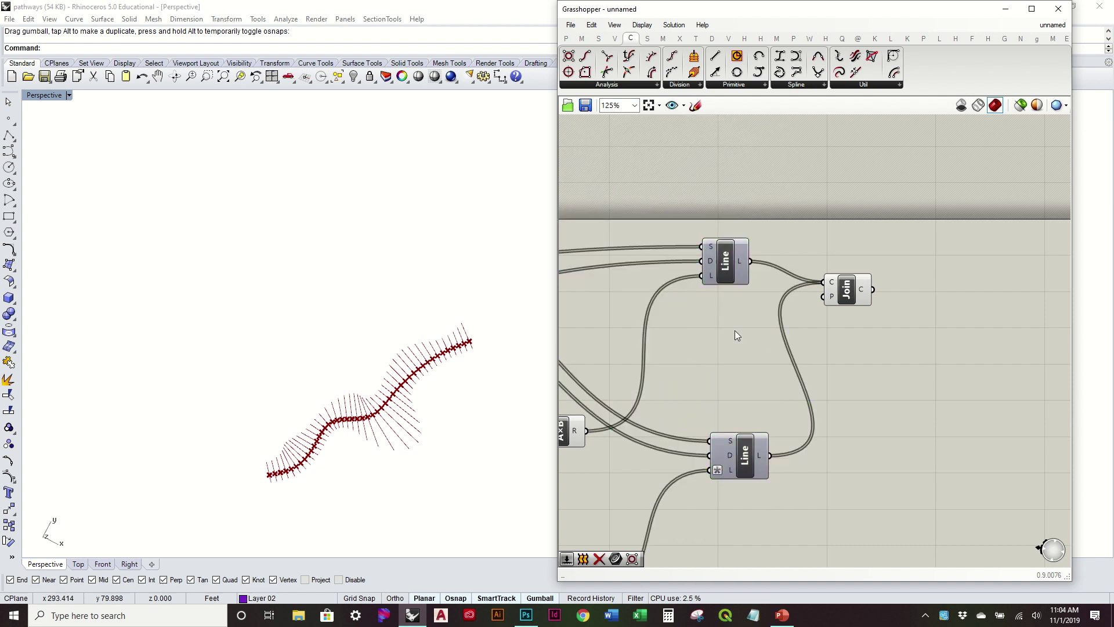
- Turn off the preview of the upstream components from the curve through Divide, HFrame, DePlane and Range
right_click_drag(735, 335, 785, 416)
left_click_drag(785, 416, 702, 378)
scroll(751, 346, "down", 1)
right_click_drag(751, 346, 803, 313)
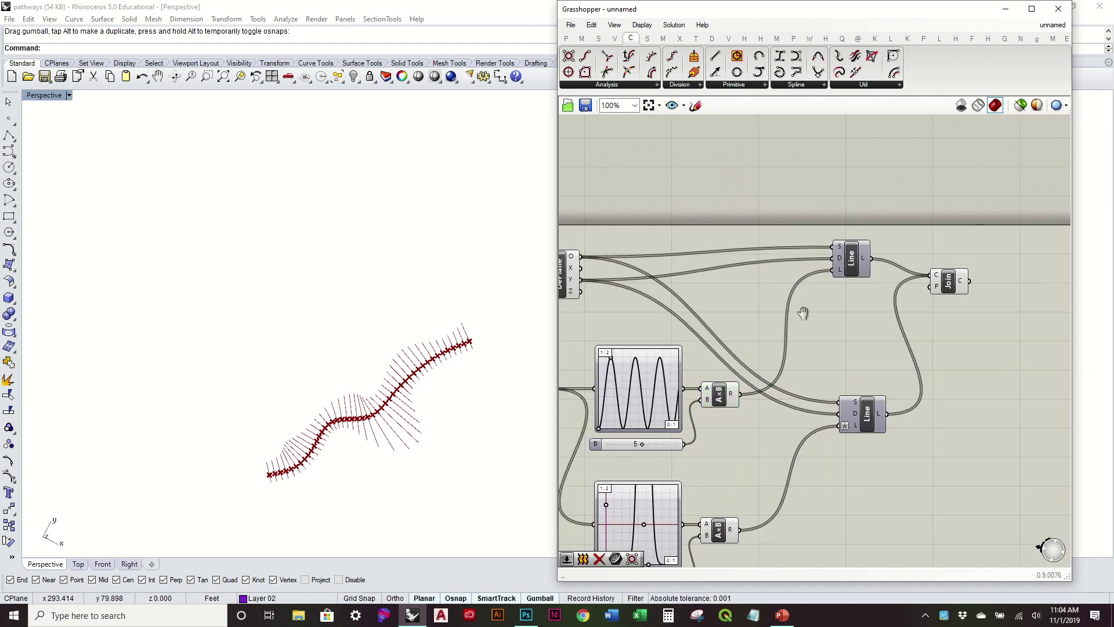
scroll(883, 304, "down", 3)
left_click_drag(789, 383, 642, 213)
middle_click(643, 212)
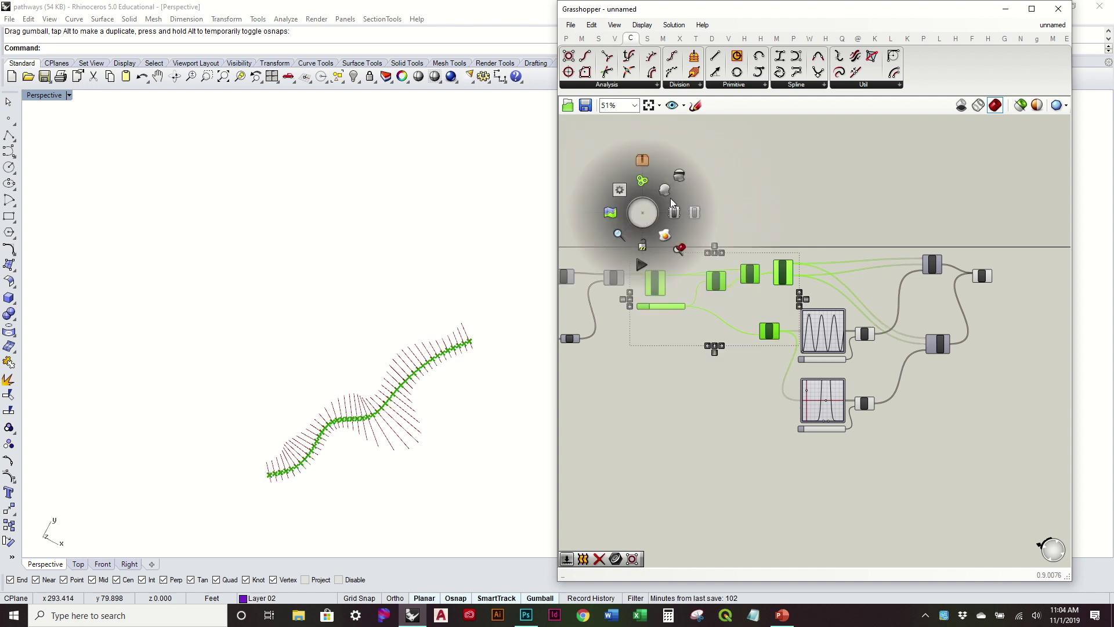
left_click(680, 176)
left_click(671, 364)
right_click_drag(481, 385, 487, 333)
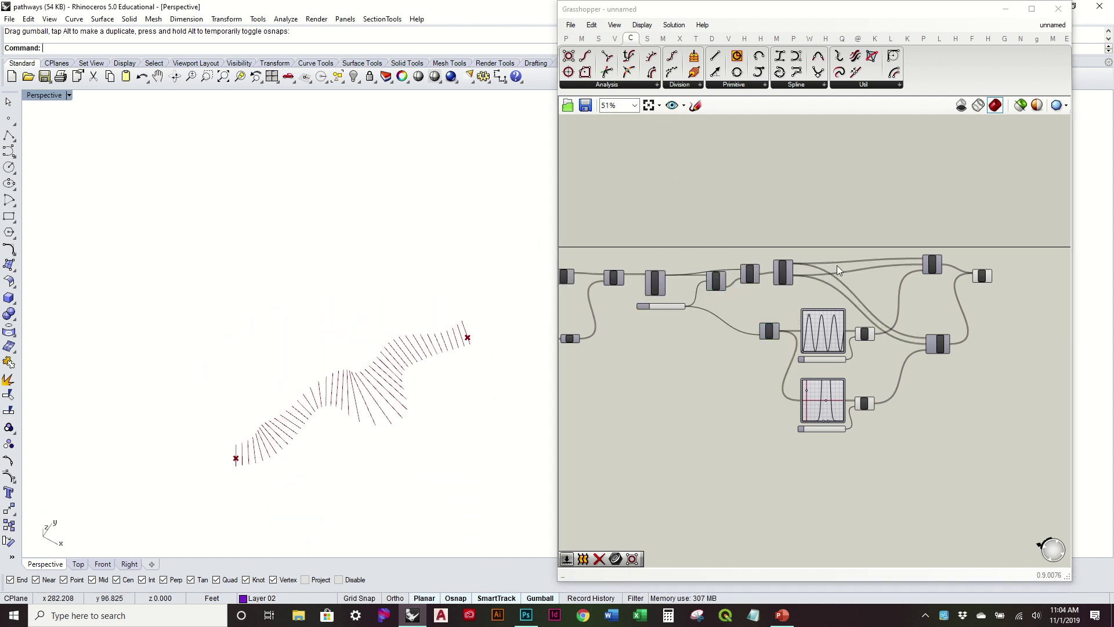
- Move Join away from the Line components, add a Loft component and connect Join's curves to its curves input
right_click_drag(890, 262, 740, 299)
scroll(739, 299, "up", 5)
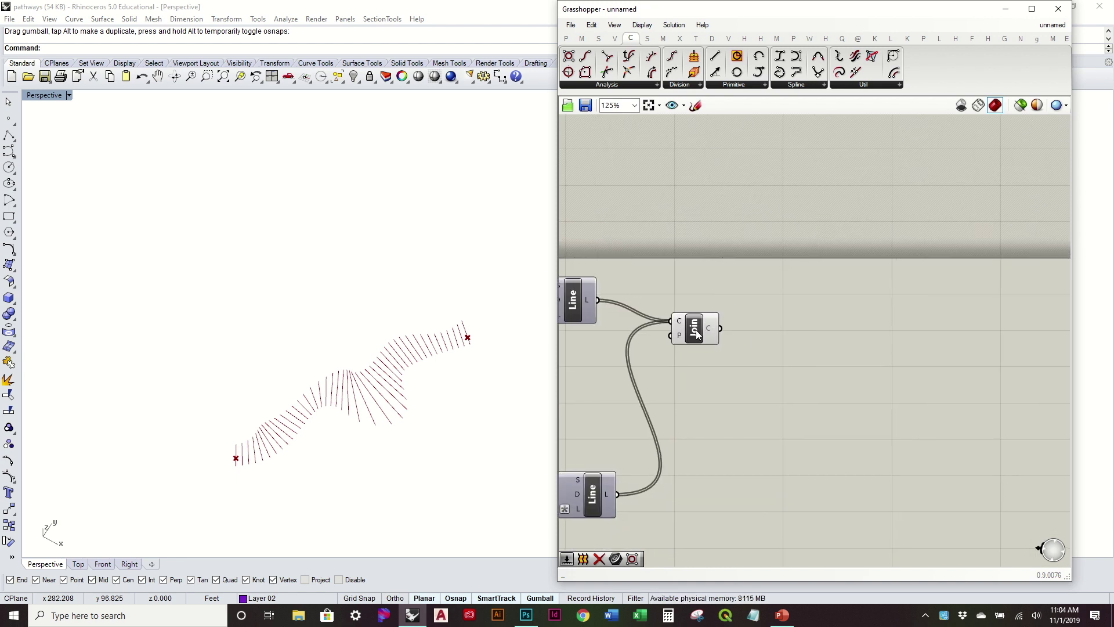
left_click_drag(697, 332, 758, 323)
left_click(795, 332)
right_click_drag(446, 362, 458, 293)
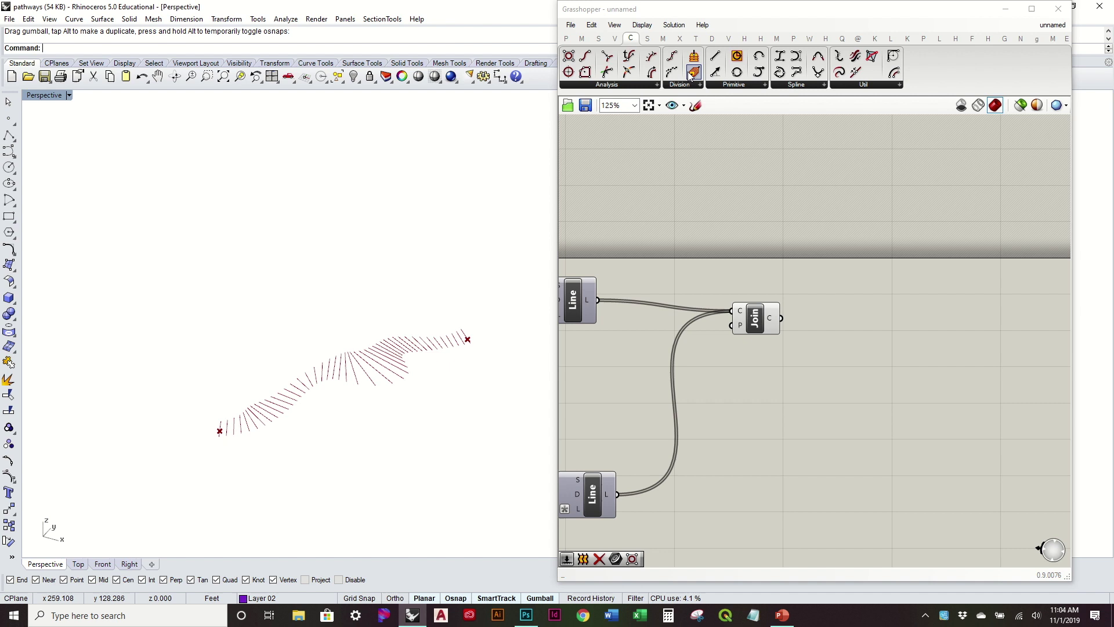
left_click(647, 38)
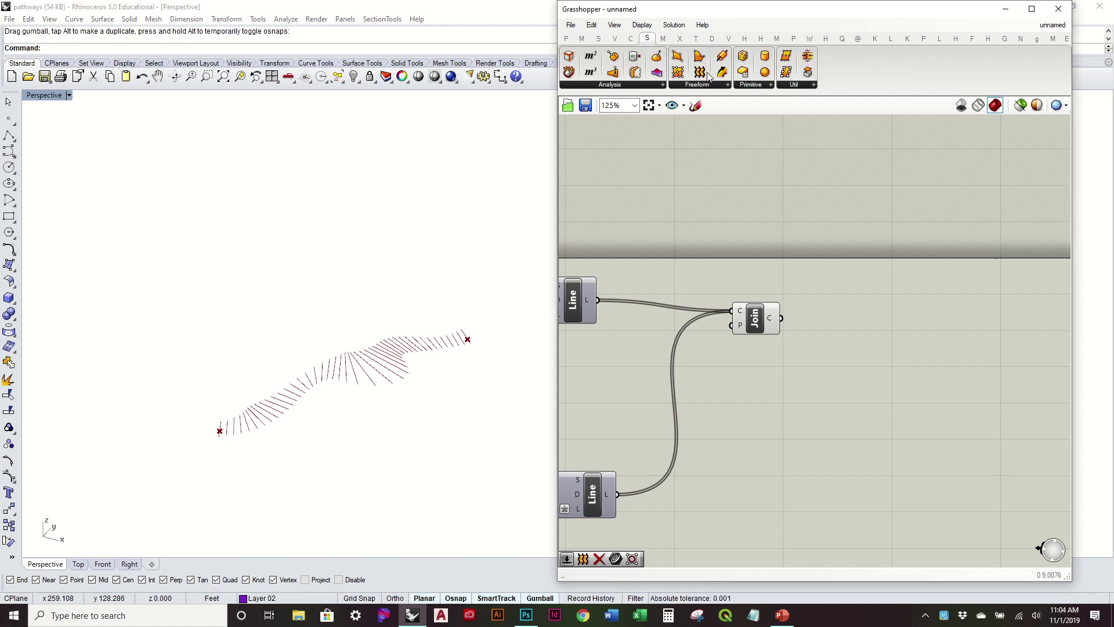
scroll(789, 317, "up", 3)
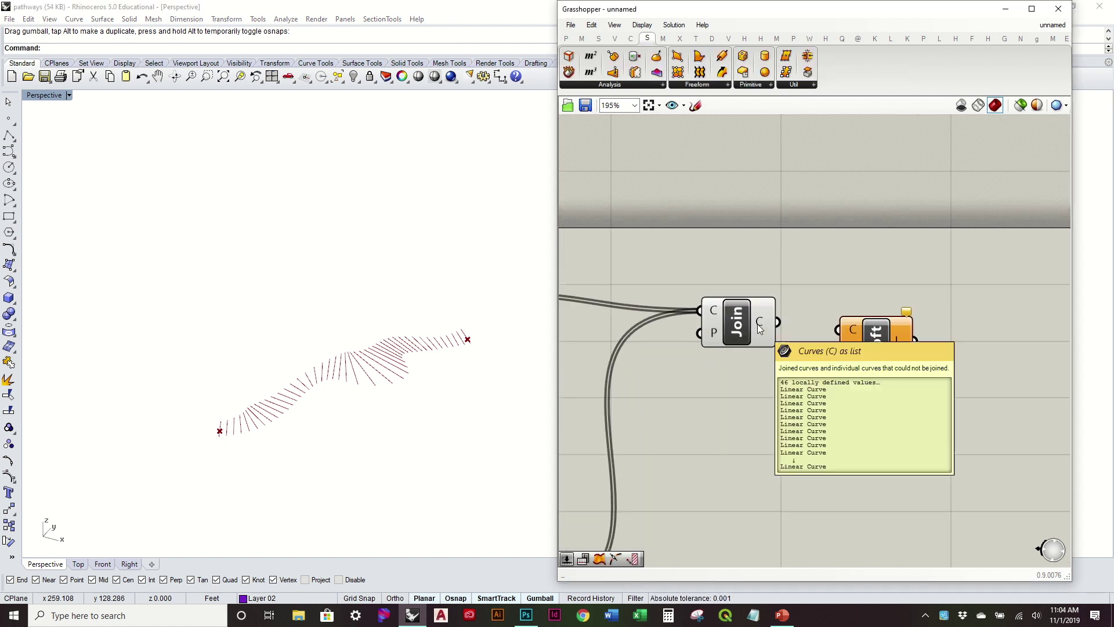
left_click_drag(840, 329, 840, 330)
right_click_drag(510, 323, 474, 401)
- Turn off the Join component's preview so only the lofted surface and the end points are displayed
right_click(740, 321)
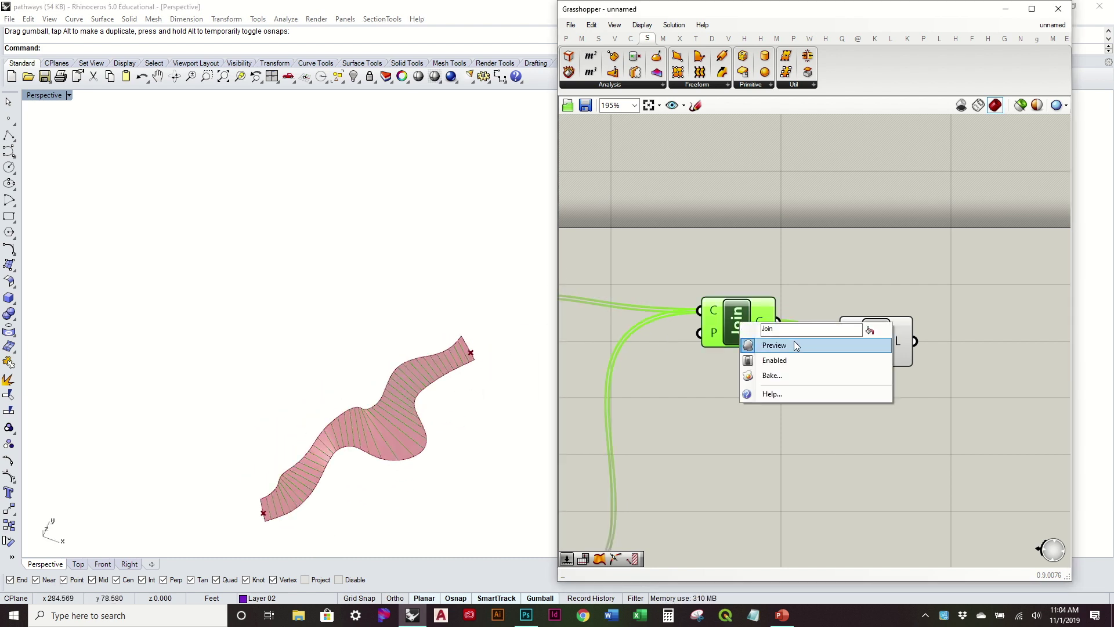
left_click(794, 340)
mouse_move(494, 347)
right_mouse_down()
mouse_move(480, 411)
mouse_move(517, 306)
mouse_move(584, 218)
mouse_move(447, 234)
mouse_move(395, 366)
mouse_move(395, 403)
mouse_move(413, 358)
right_mouse_up()
right_click_drag(351, 340, 424, 244)
scroll(395, 385, "up", 5)
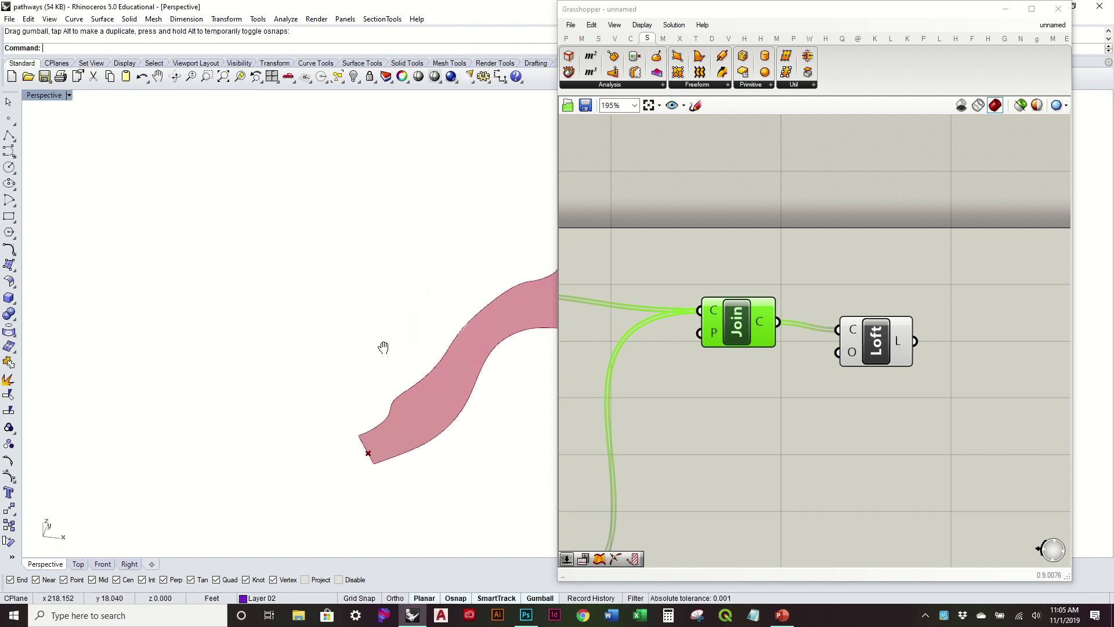
- Try moving the pathway's lower end point horizontally, and undo the move
right_click_drag(383, 347, 306, 372, "shift")
left_click_drag(272, 452, 271, 451)
right_click_drag(221, 390, 303, 351)
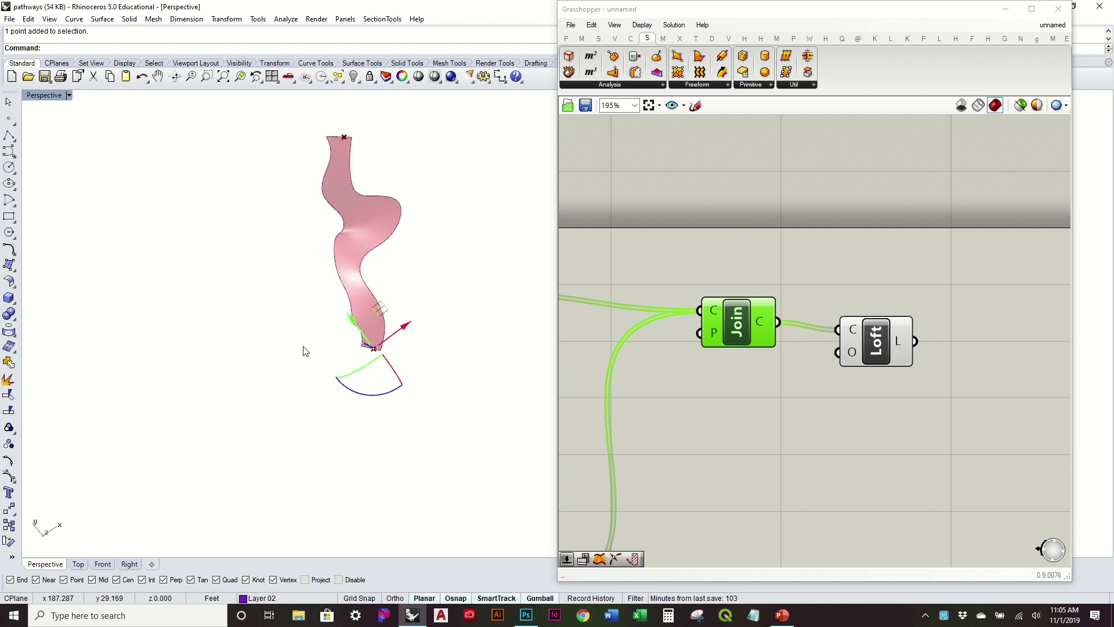
left_click_drag(372, 353, 456, 357)
left_click_drag(501, 393, 501, 394)
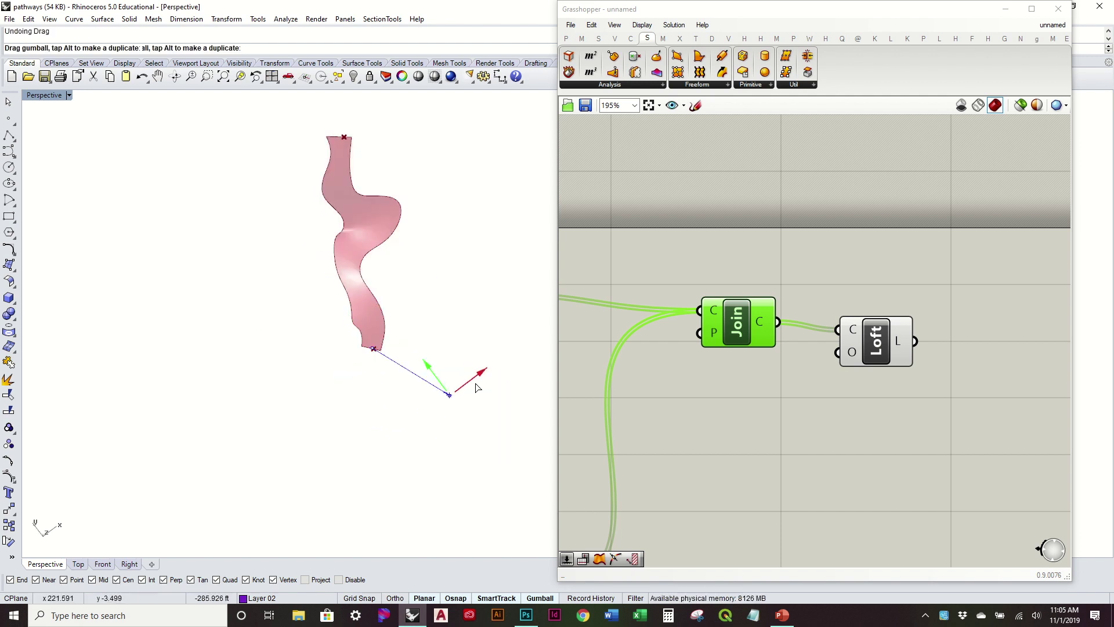
left_click_drag(476, 387, 532, 410)
key("ctrl+z")
- Try raising the pathway's end point vertically, and undo the test moves
right_click_drag(512, 424, 436, 372)
left_click_drag(382, 247, 264, 303)
right_click_drag(374, 300, 308, 347, "shift")
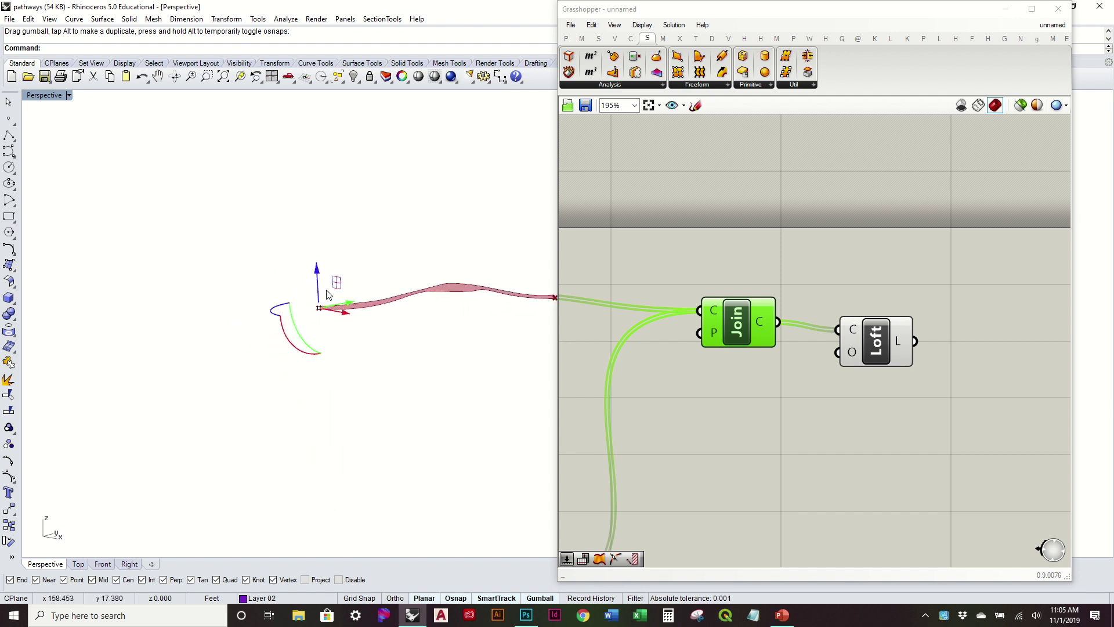
left_click_drag(319, 240, 320, 216)
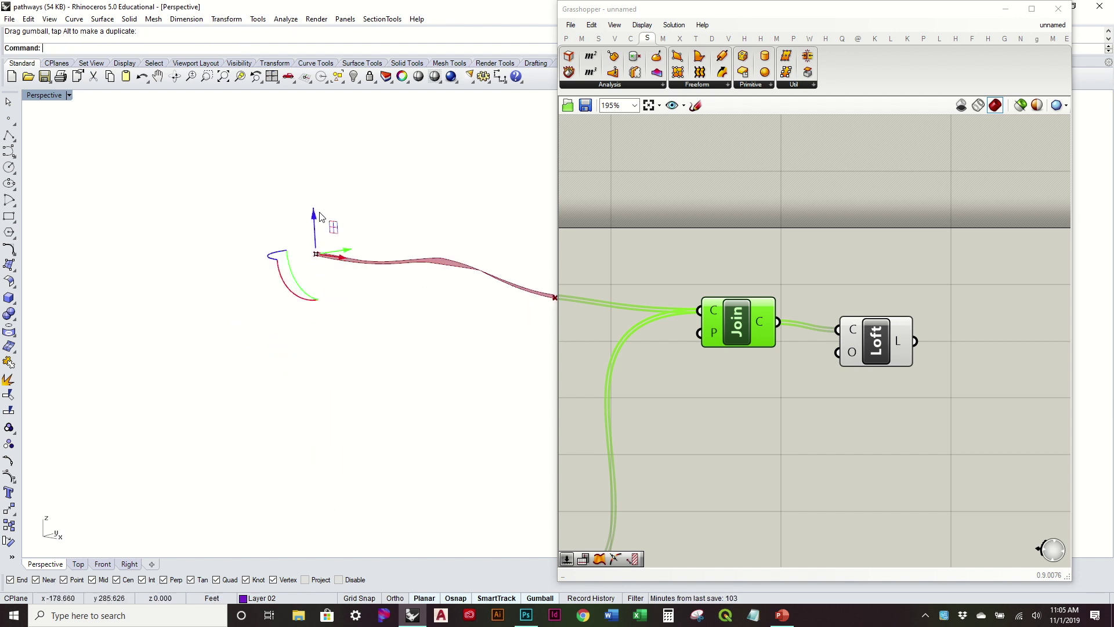
right_click_drag(356, 218, 225, 256, "shift")
right_click_drag(278, 325, 281, 284)
key("ctrl+z")
key("ctrl+z")
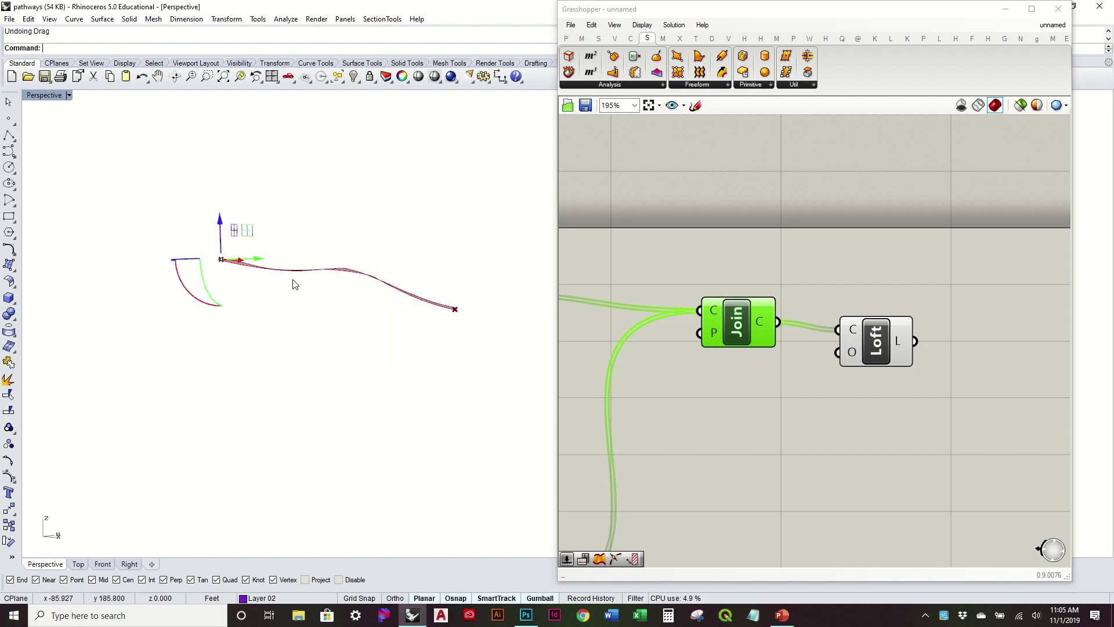
key("ctrl+z")
- Move a pathway end point to a new position to reshape the lofted surface, and deselect it
right_click_drag(300, 281, 447, 336)
left_click_drag(321, 319, 463, 391)
right_click_drag(462, 390, 377, 341)
left_click_drag(371, 335, 408, 373)
right_click_drag(387, 354, 396, 415)
right_click_drag(423, 483, 388, 322)
left_click(429, 388)
right_click_drag(429, 389, 373, 310)
scroll(380, 251, "up", 3)
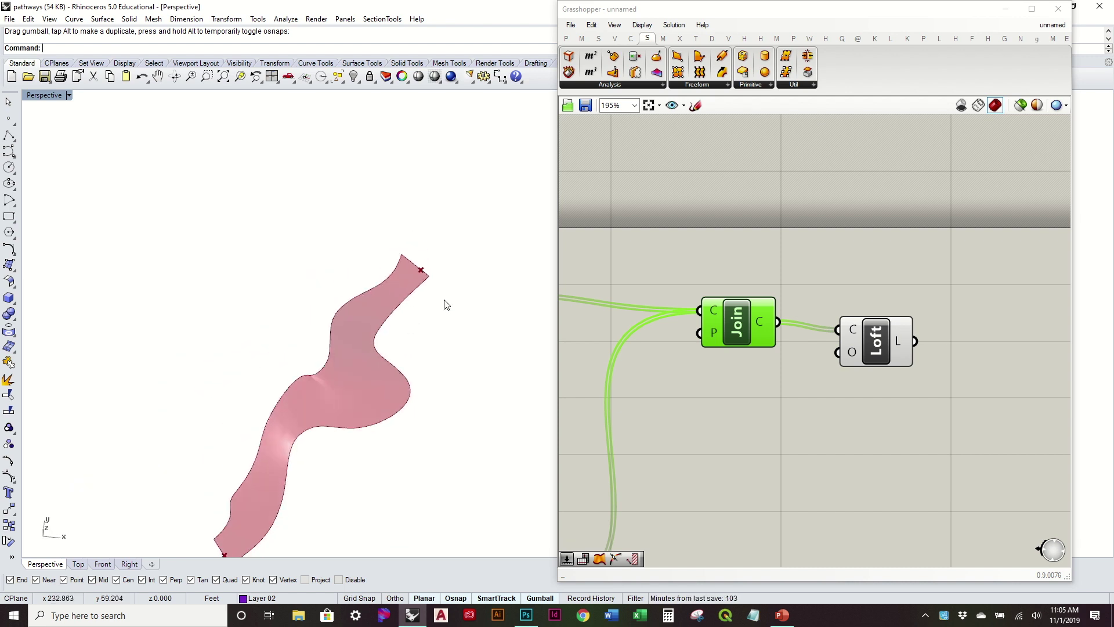
scroll(650, 365, "down", 2)
scroll(415, 411, "down", 3)
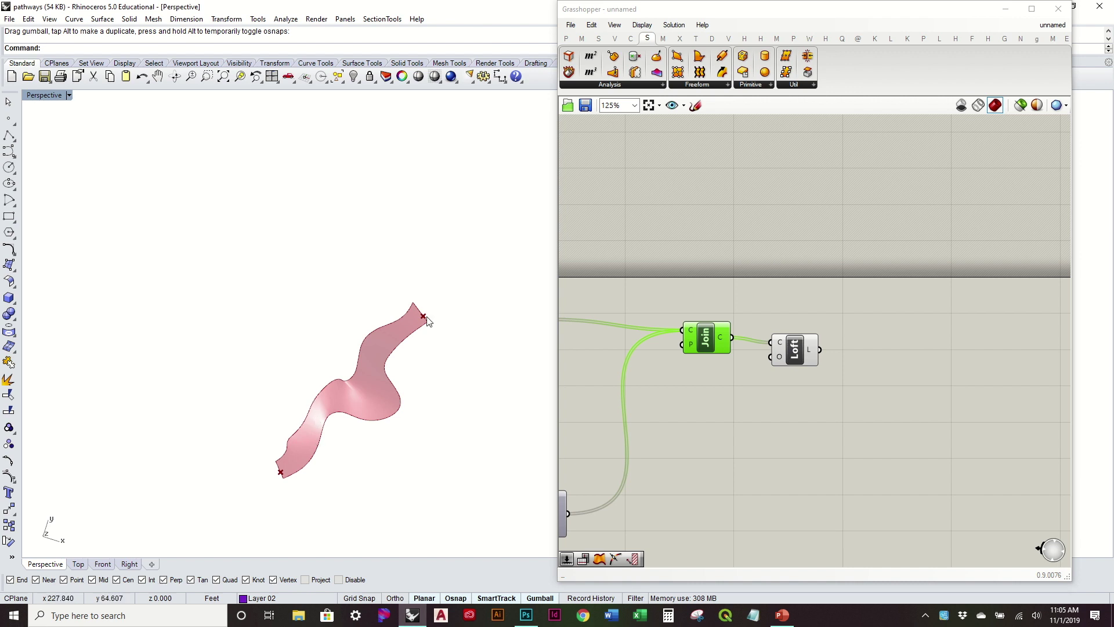
right_click_drag(376, 384, 423, 291)
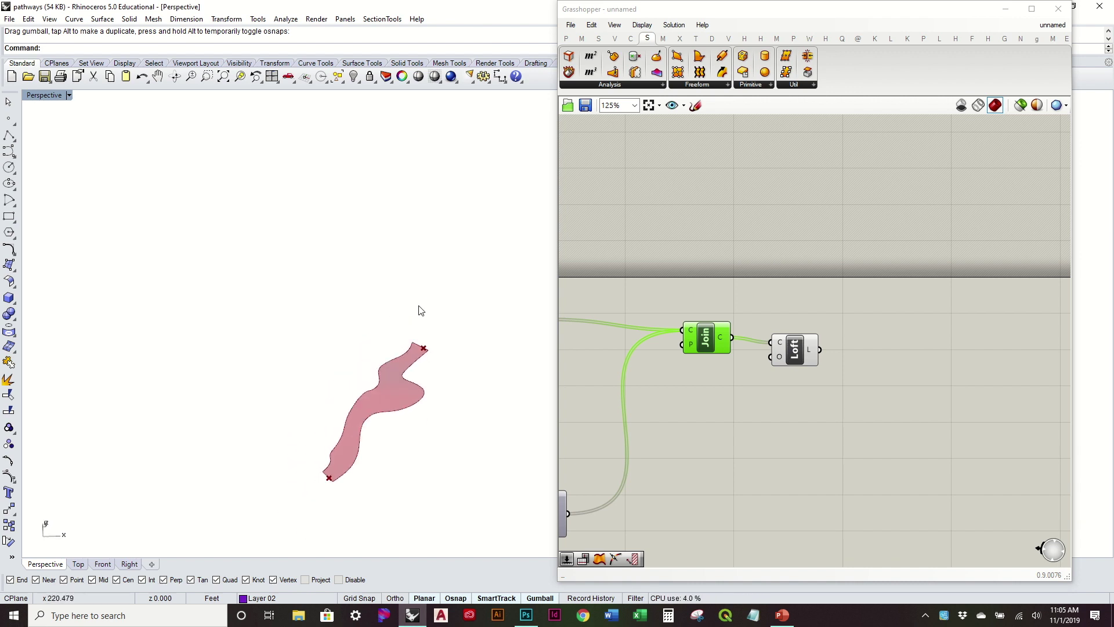
right_click_drag(644, 385, 838, 345)
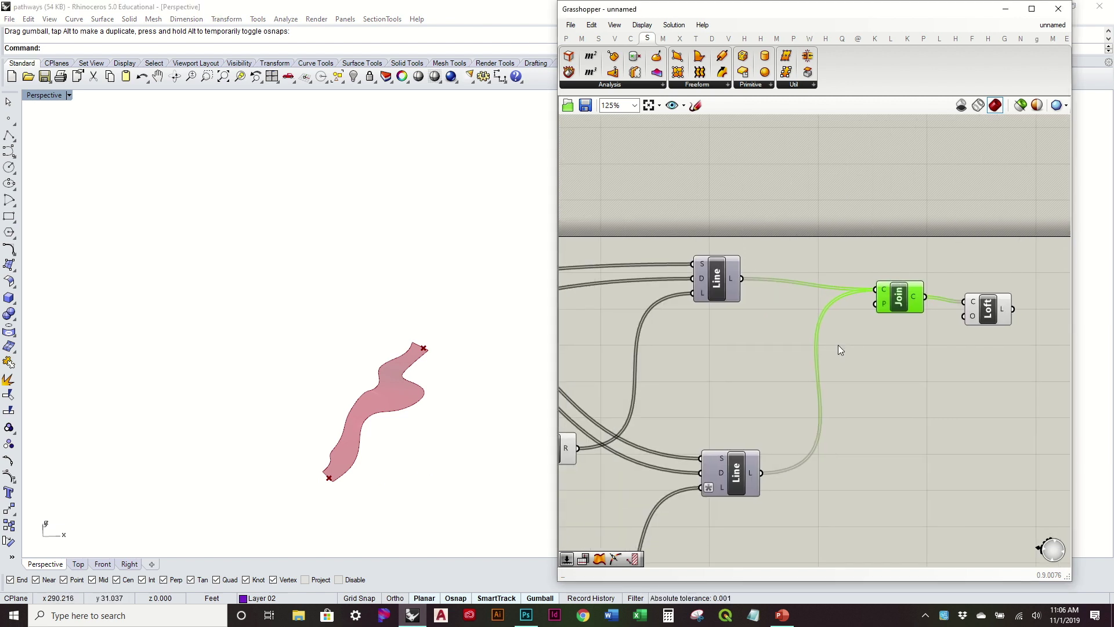
right_click_drag(747, 405, 873, 328)
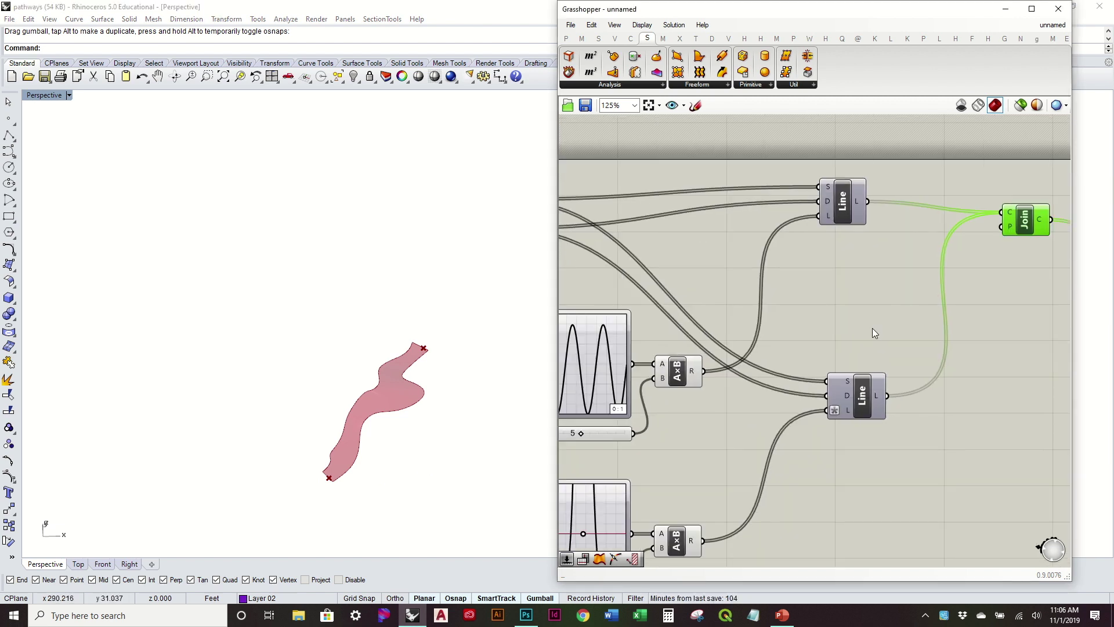
- Examine the definition from the graph mappers through the Line, Join and Loft components alongside the lofted path surface
scroll(872, 329, "down", 3)
right_click_drag(514, 342, 496, 400)
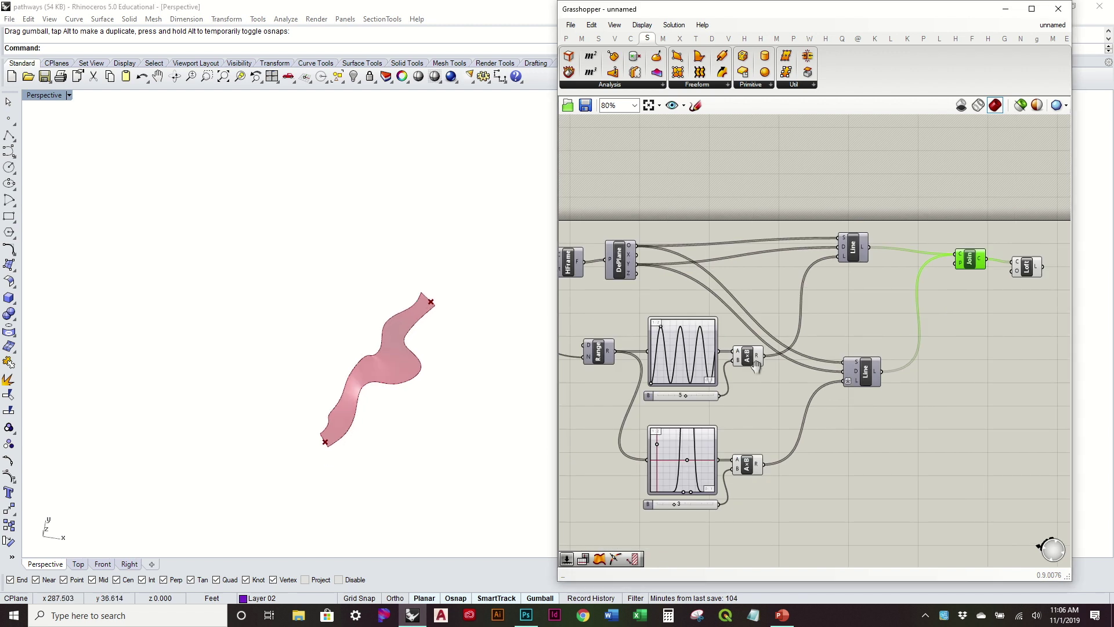
right_click_drag(766, 368, 948, 389)
scroll(948, 388, "down", 2)
right_click_drag(925, 353, 837, 371)
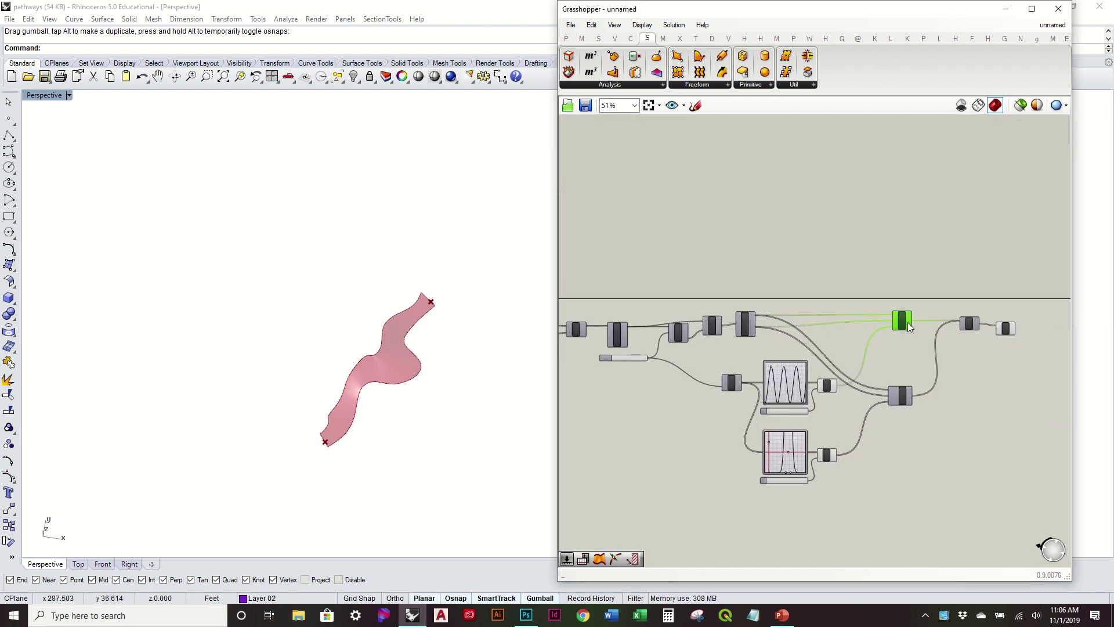
left_click(907, 382)
right_click_drag(382, 363, 377, 322)
right_click_drag(629, 391, 833, 376)
scroll(763, 373, "down", 2)
right_click_drag(400, 343, 383, 388)
right_click_drag(965, 347, 826, 356)
scroll(938, 357, "up", 10)
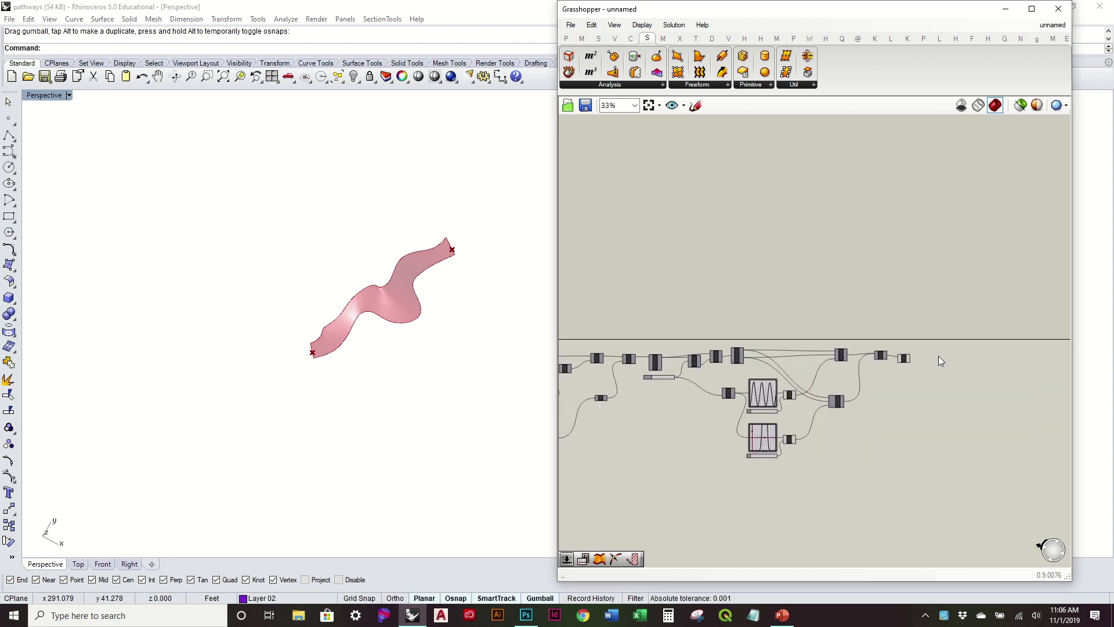
- Add a Quad Panels component beside Loft and feed the lofted surface into its Srf input
left_click_drag(781, 422, 776, 410)
left_click(889, 42)
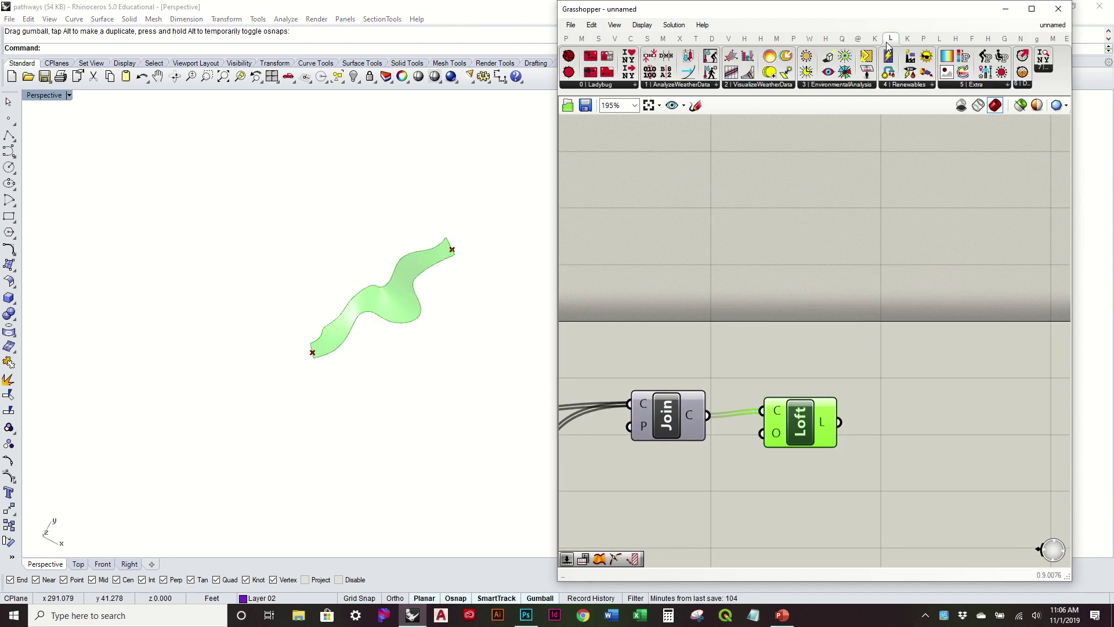
left_click(940, 39)
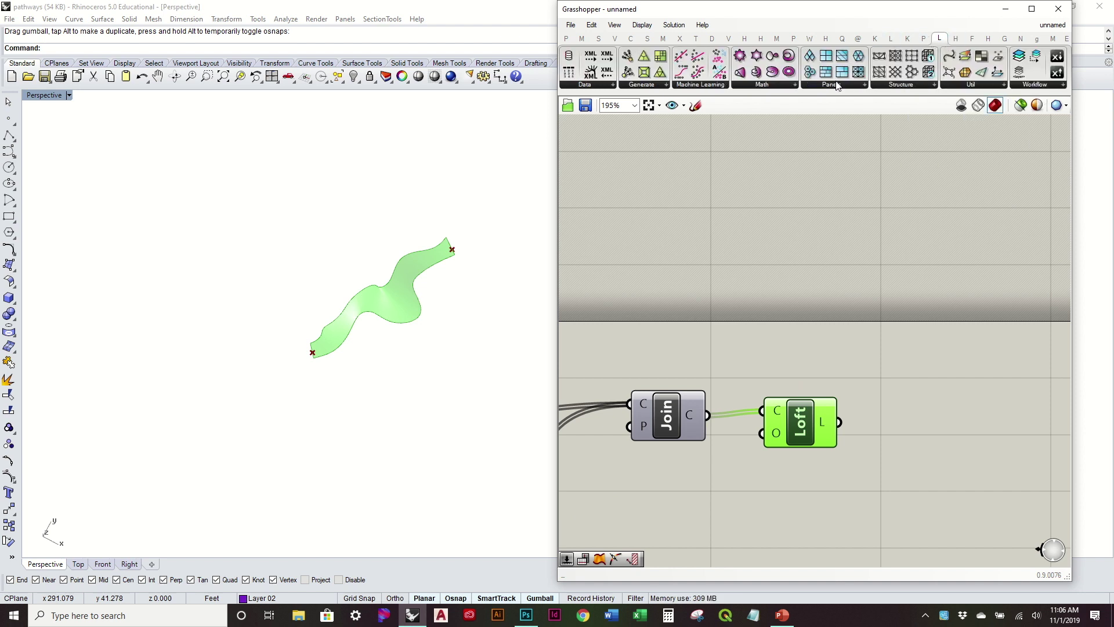
left_click(837, 84)
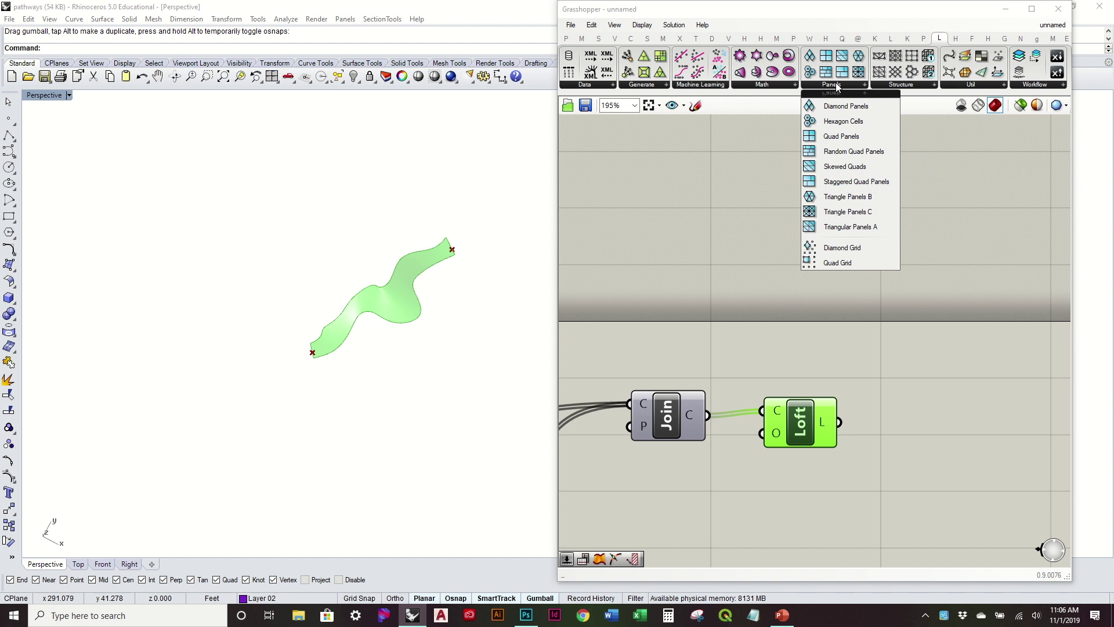
left_click(839, 136)
left_click(971, 481)
left_click_drag(840, 423, 915, 460)
right_click_drag(928, 467, 813, 395)
left_click_drag(841, 424, 869, 397)
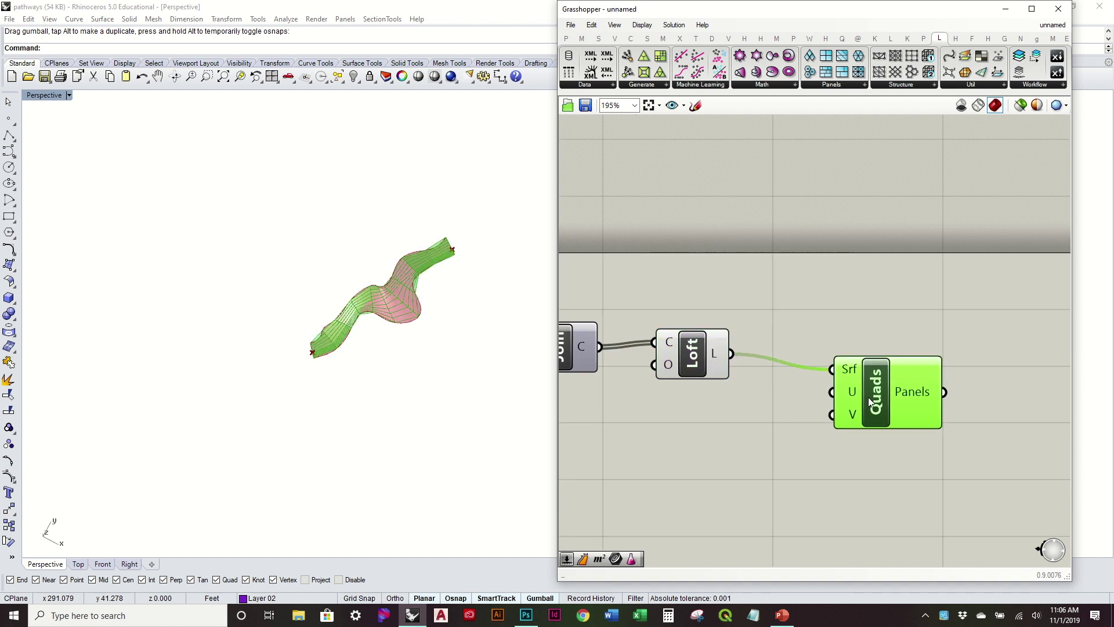
- Turn off the Loft component's preview and inspect the quad panels on their own
left_click(719, 362)
right_click(667, 344)
left_click(708, 368)
scroll(407, 341, "up", 5)
right_click_drag(407, 341, 416, 239)
right_click_drag(438, 291, 445, 275)
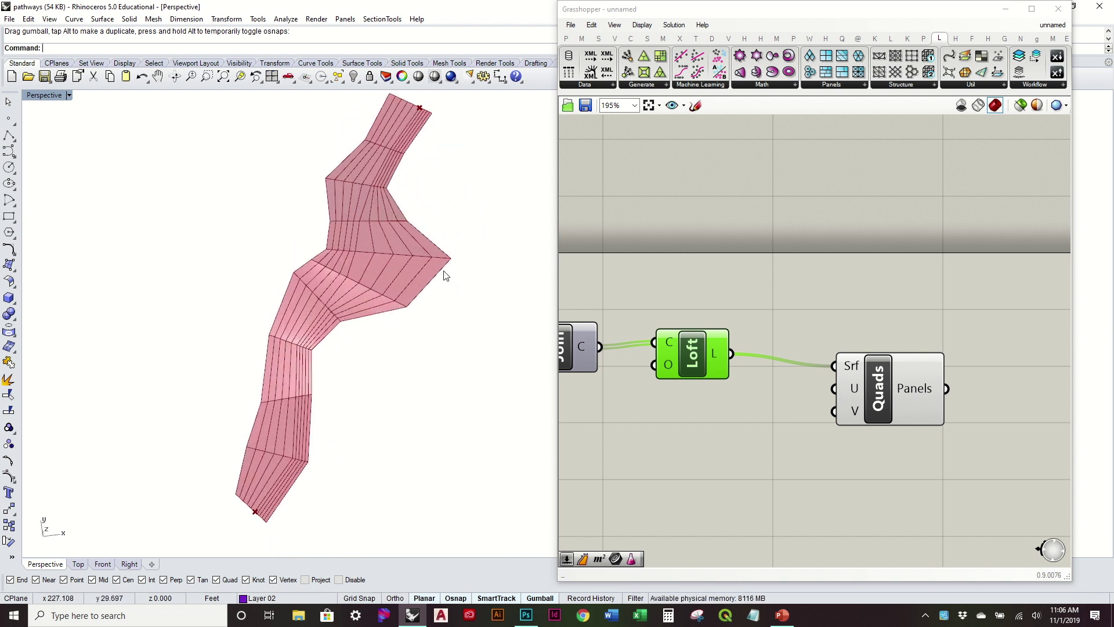
- Add a number slider set to 1 and connect it to the V input of the Quads component
double_click(710, 417)
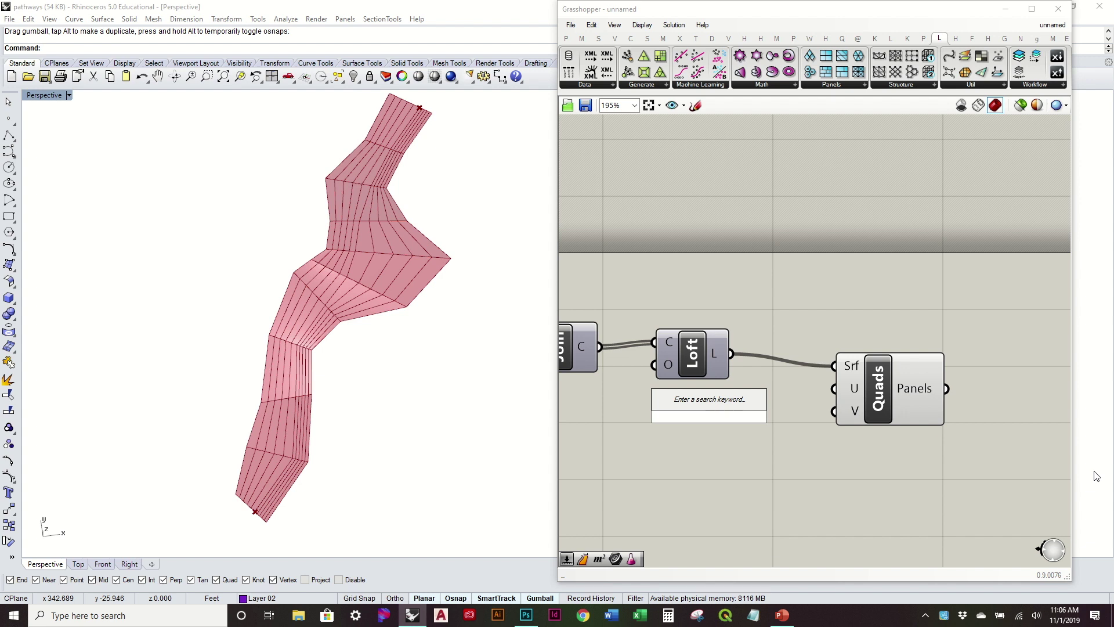
double_click(784, 454)
type("slider")
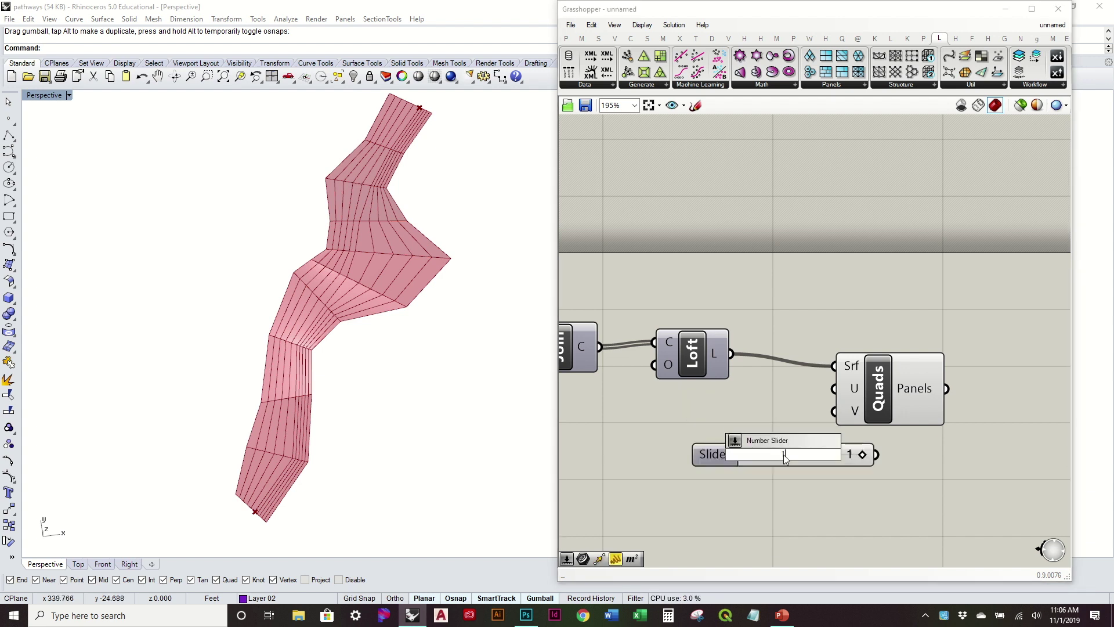
key("Return")
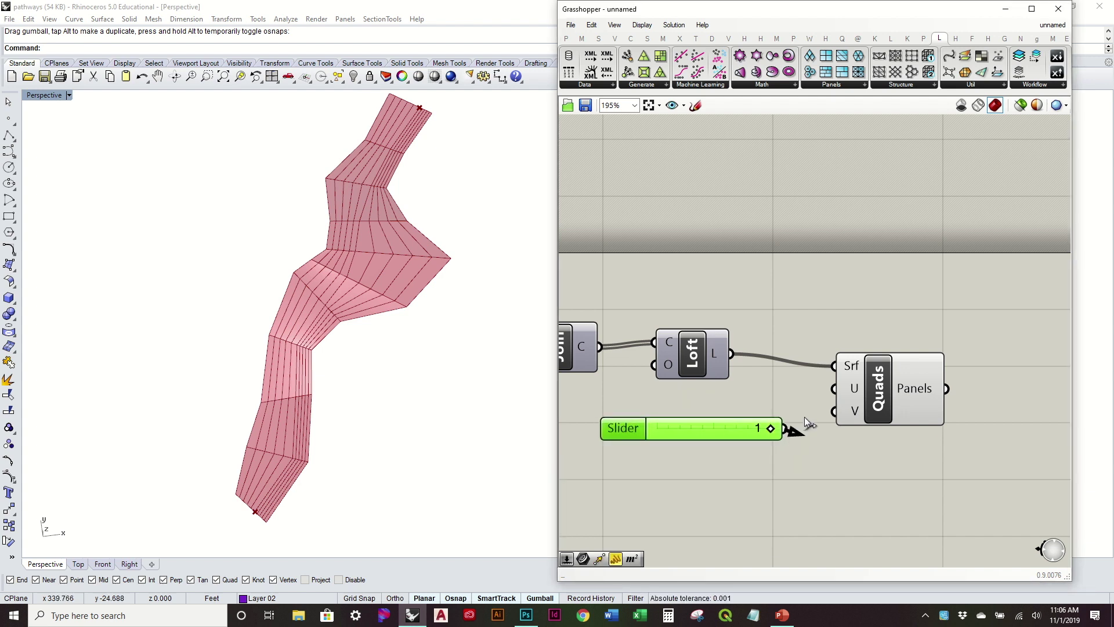
left_click_drag(843, 394, 838, 388)
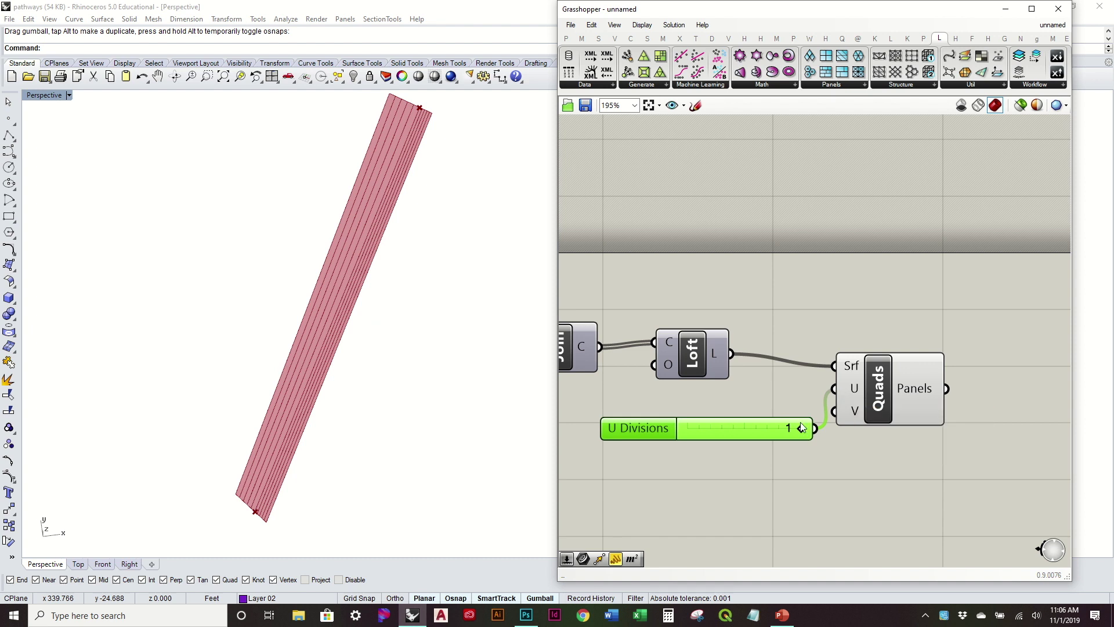
left_click_drag(754, 430, 725, 427)
left_click_drag(796, 425, 855, 412, "ctrl")
- Add a second number slider set to 50 above the V slider and connect it to the Quads component's U input
mouse_move(446, 365)
right_mouse_down()
mouse_move(436, 360)
mouse_move(448, 300)
mouse_move(454, 349)
right_mouse_up()
right_click_drag(666, 376, 753, 289)
left_click_drag(789, 349, 777, 395)
left_click(768, 341)
double_click(769, 344)
type("50")
key("Return")
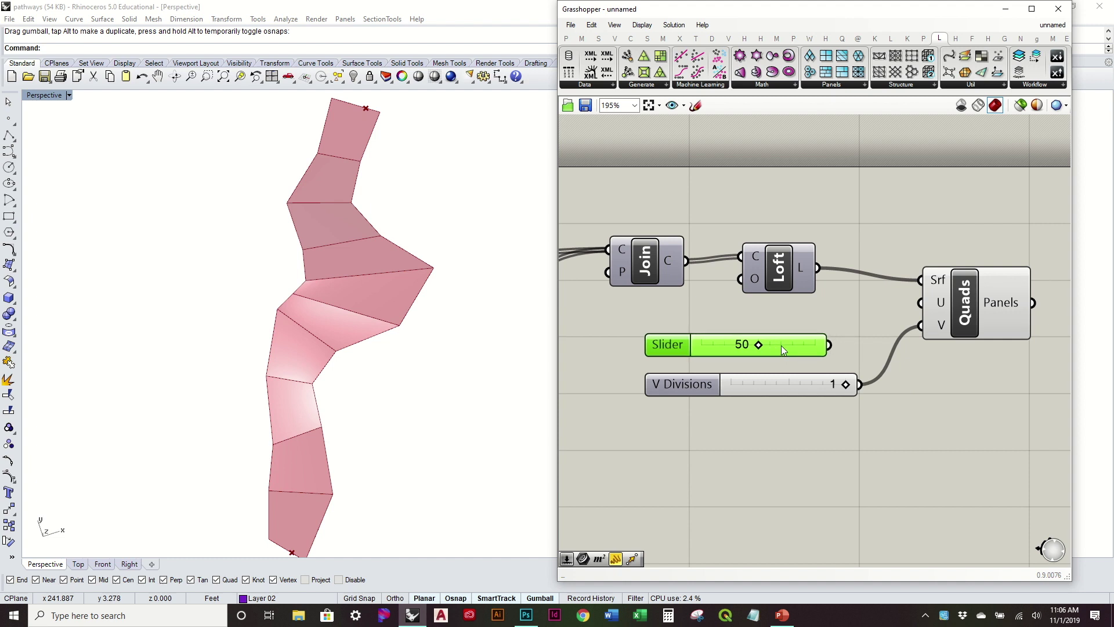
left_click_drag(859, 343, 912, 302)
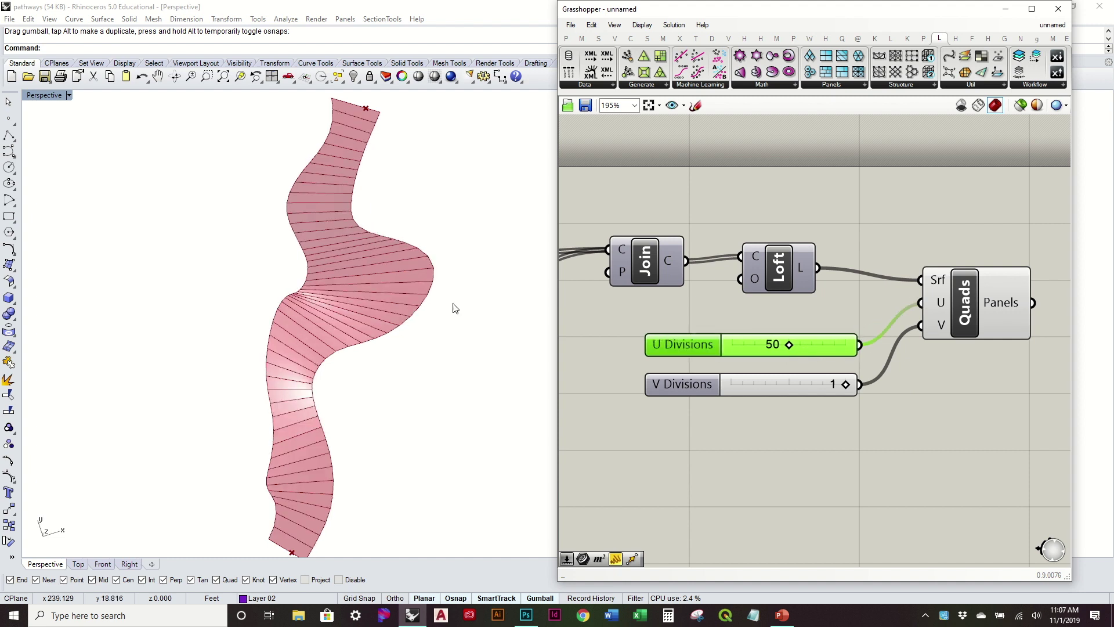
- Reduce the U Divisions slider to 10 and check the coarser panels along the path
right_click_drag(437, 346, 458, 306)
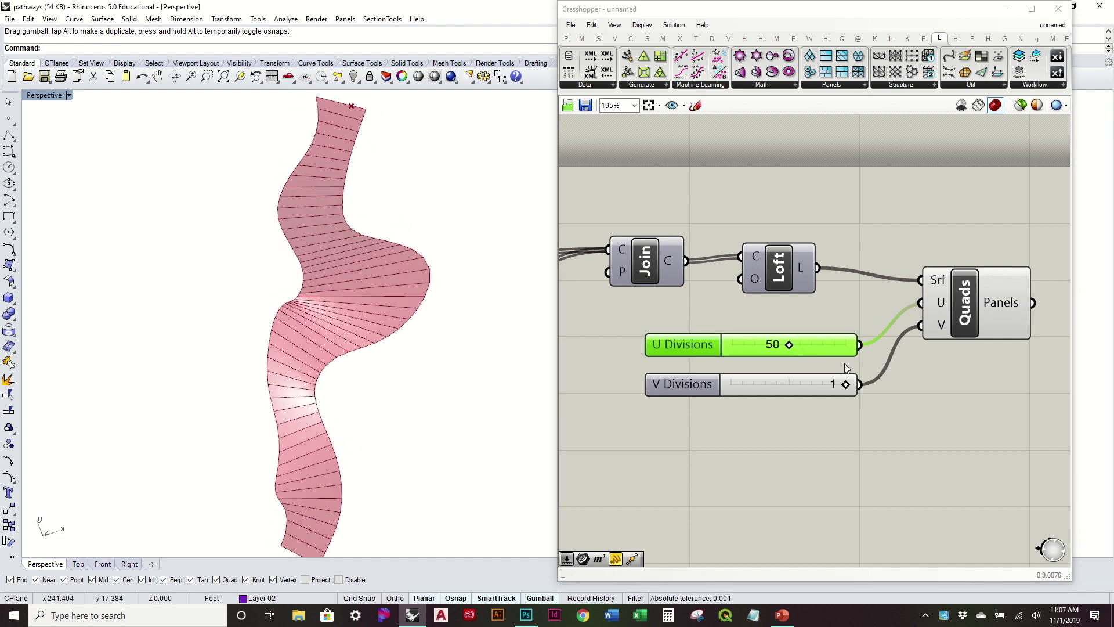
mouse_move(790, 345)
left_mouse_down()
mouse_move(815, 347)
mouse_move(775, 348)
mouse_move(785, 351)
left_mouse_up()
right_click_drag(444, 280, 444, 317)
left_click_drag(790, 346, 749, 350)
right_click_drag(444, 354, 525, 257)
- Show the Loft preview briefly to compare the smooth surface with the quad panels, and hide it again
right_click_drag(684, 280, 698, 298)
left_click(793, 287)
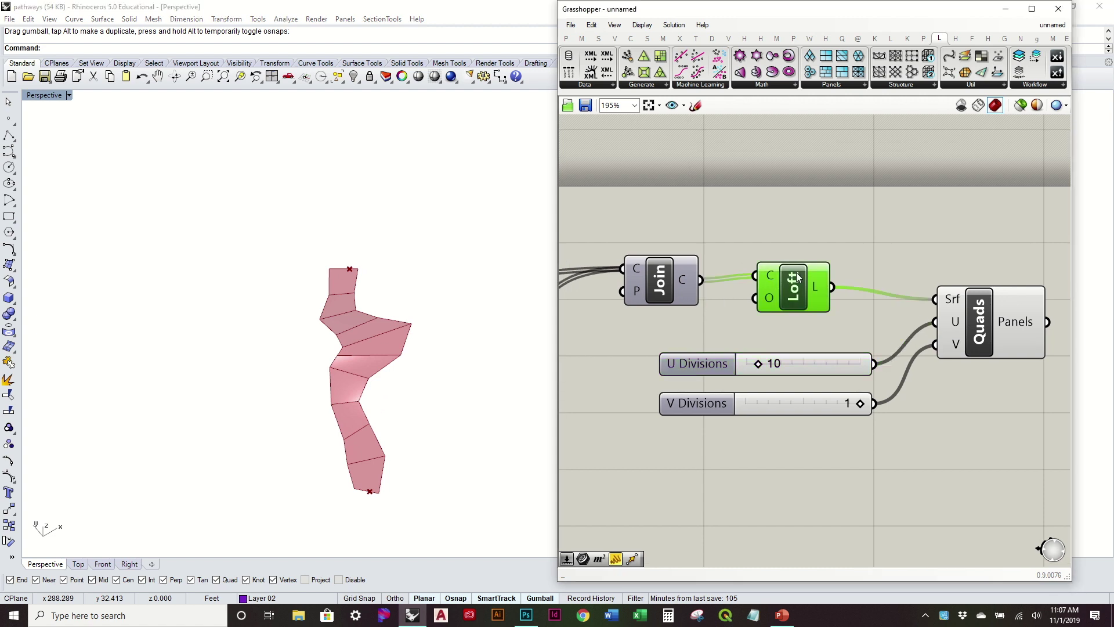
right_click(798, 274)
left_click(843, 301)
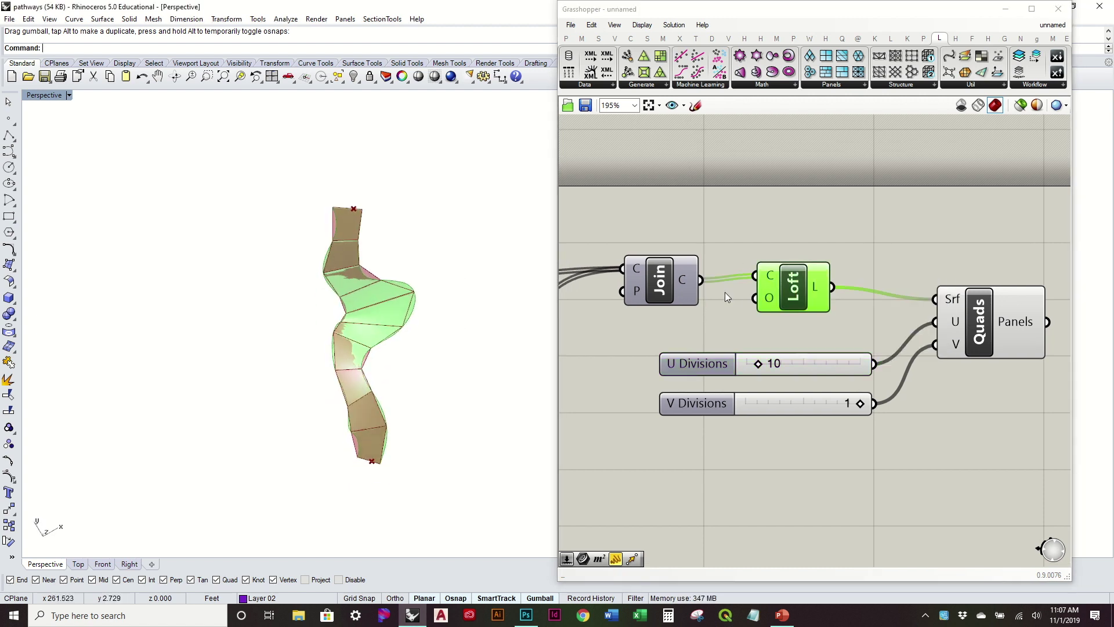
right_click(794, 281)
left_click(843, 308)
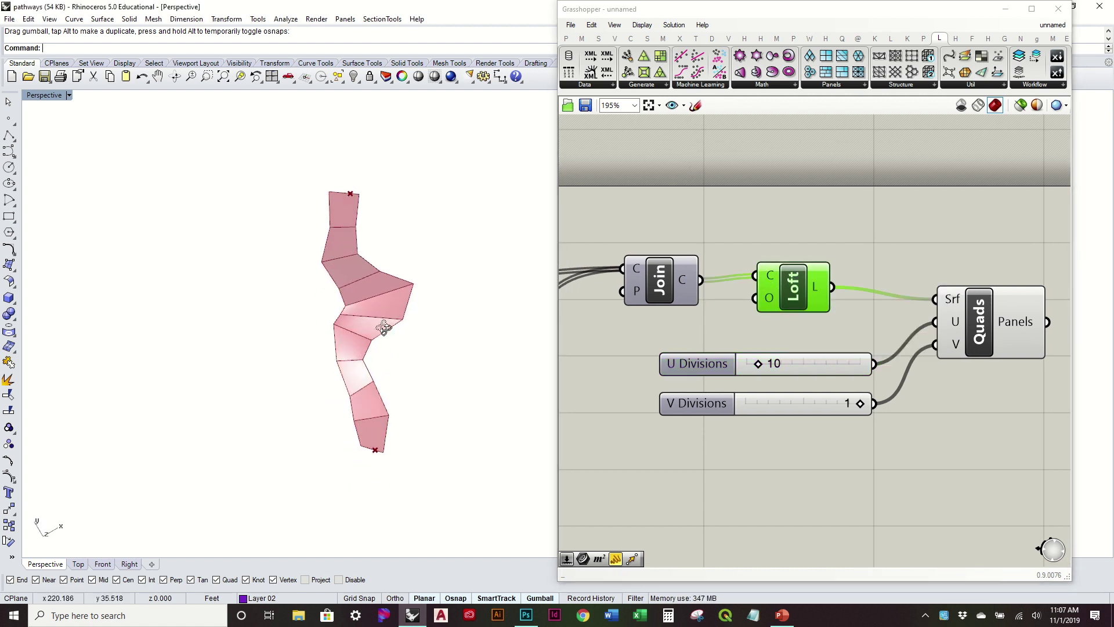
- Inspect the Quads component's inputs and Panels output alongside the panelled path surface
scroll(787, 380, "up", 2)
right_click_drag(431, 354, 409, 367)
right_click_drag(862, 312, 635, 410)
right_click_drag(367, 372, 365, 318)
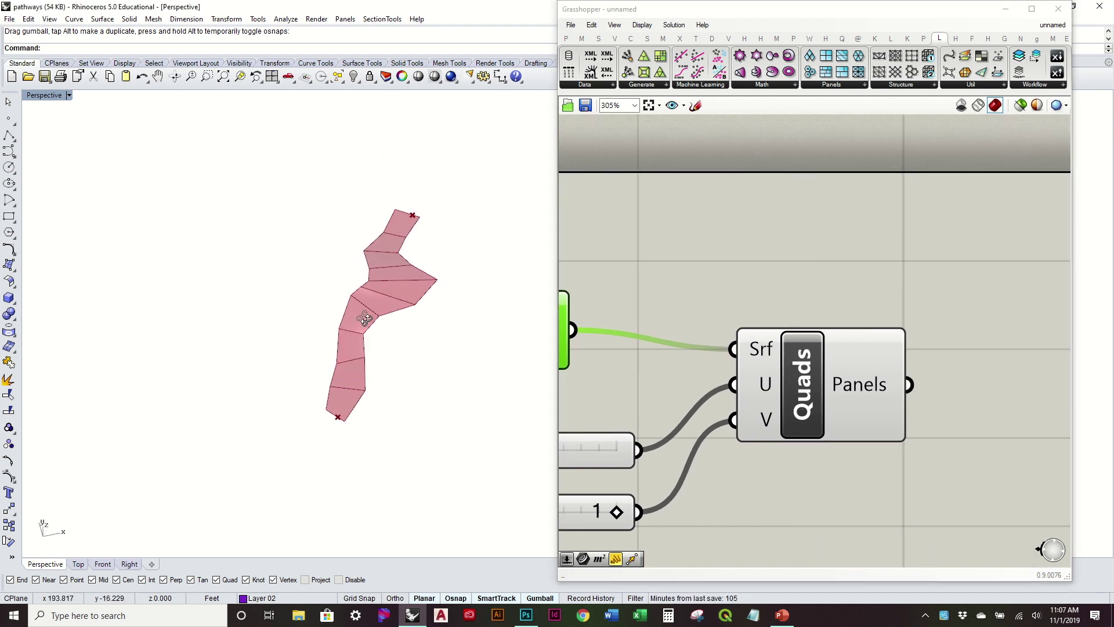
left_click(864, 386)
scroll(865, 386, "down", 3)
left_click(841, 497)
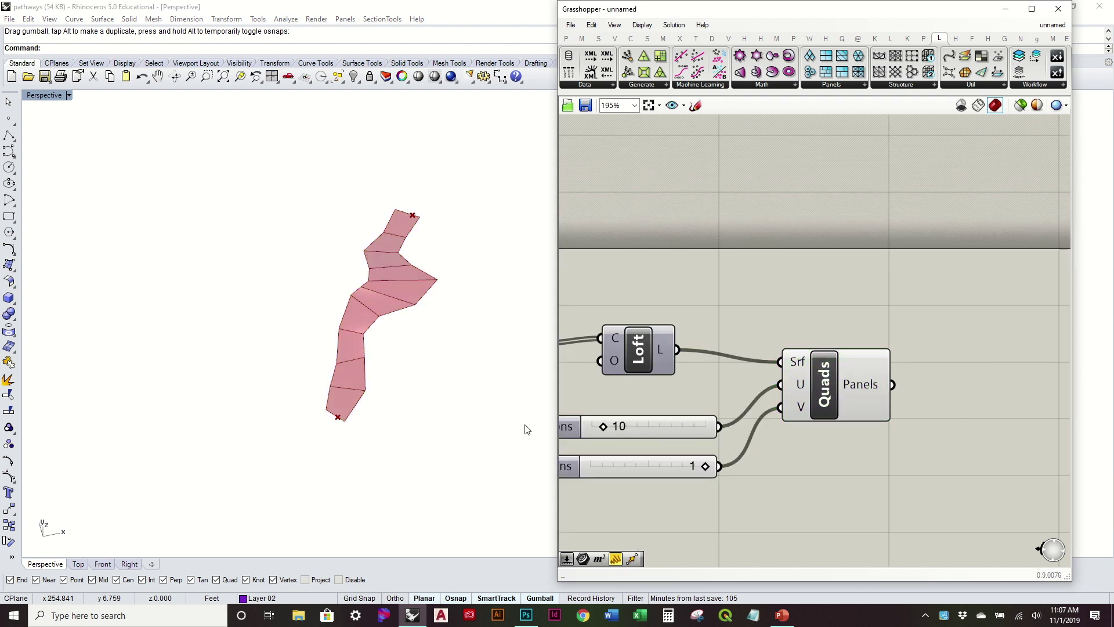
- Move the pathway's lower end point sideways to reshape the quad-panelled path
right_click_drag(403, 393, 418, 364)
left_click_drag(407, 466, 408, 468)
left_click_drag(360, 437, 271, 443)
mouse_move(372, 446)
right_mouse_down()
mouse_move(350, 460)
mouse_move(372, 463)
right_mouse_up()
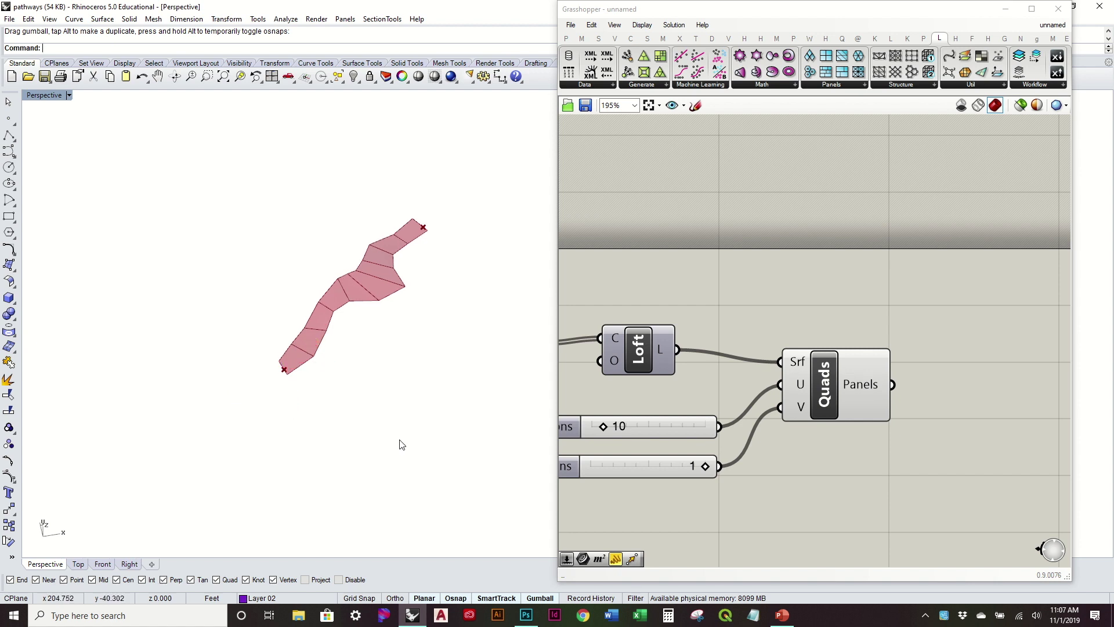